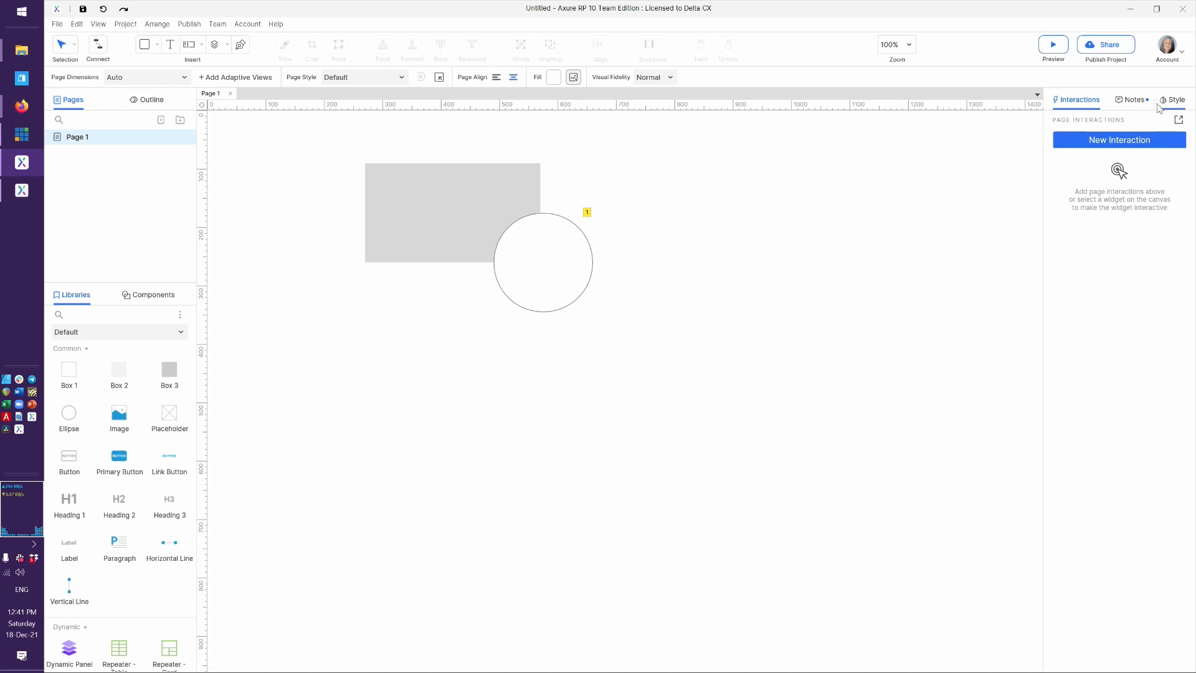
Try docking the Style pane as its own section beneath the Interactions pane, and reset the view to the default layout.
drag(1158, 106, 1085, 619)
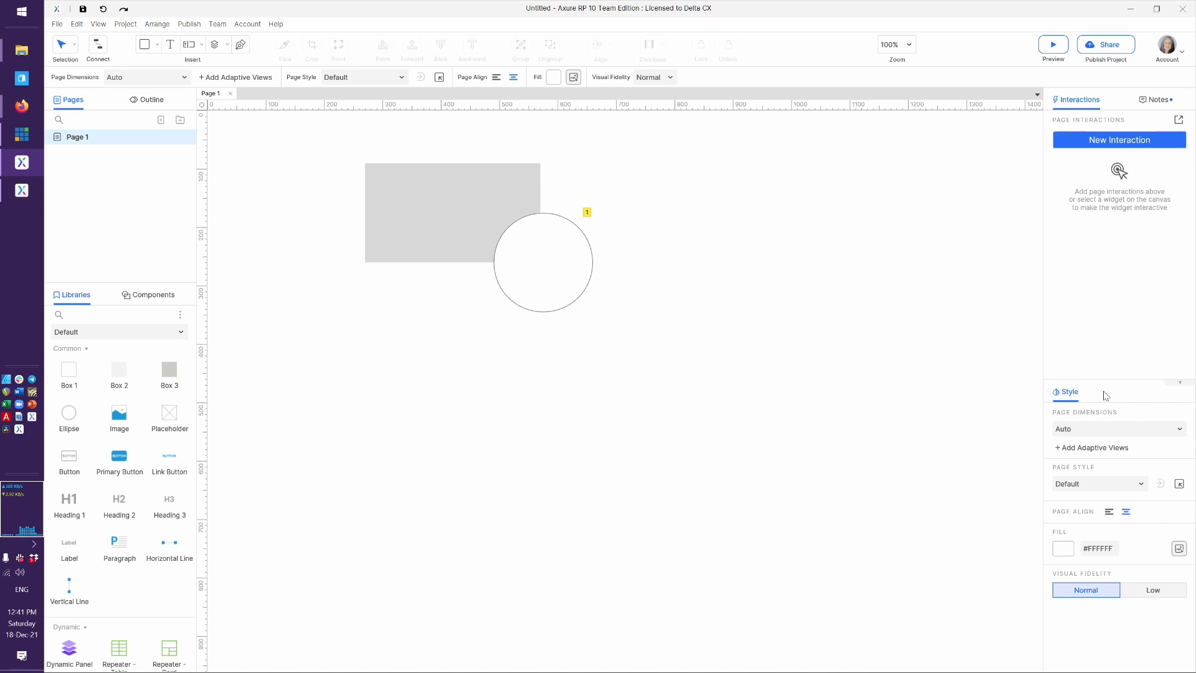
click(1177, 385)
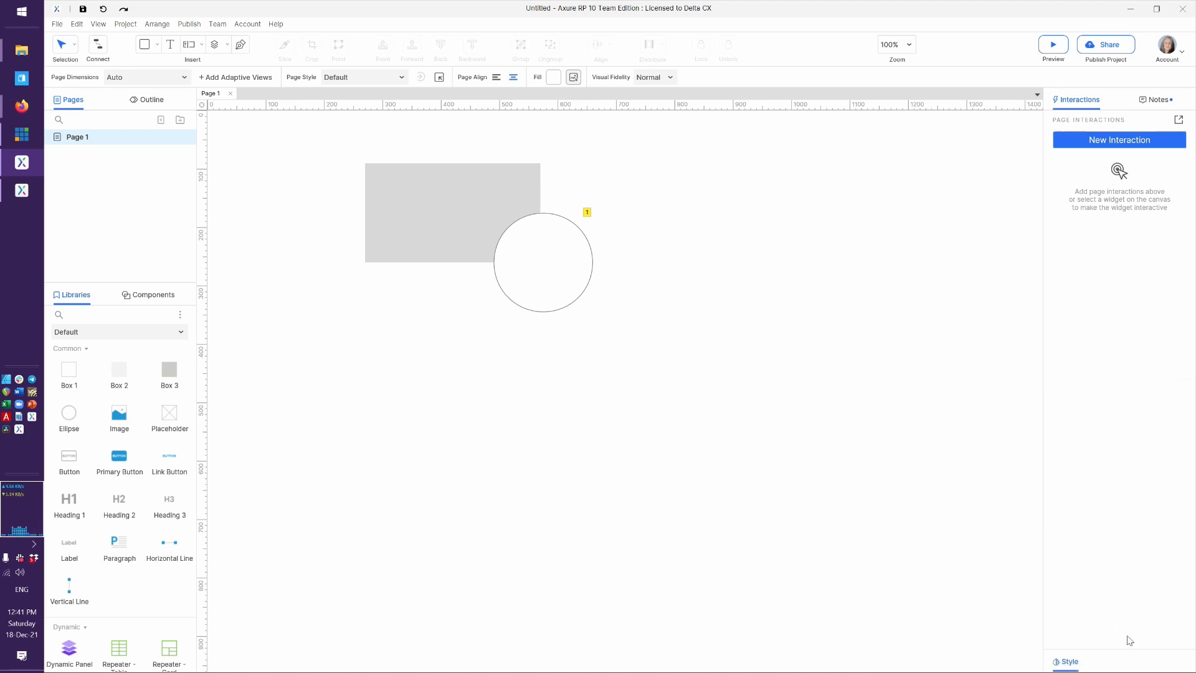
click(1176, 653)
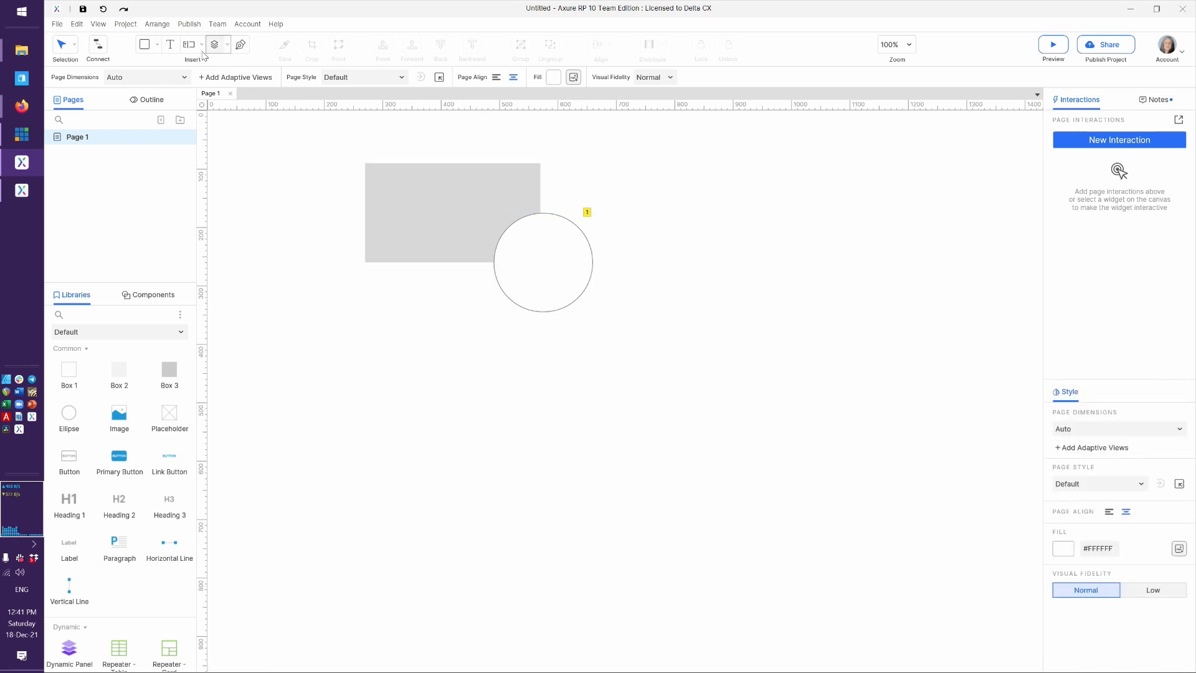
click(104, 29)
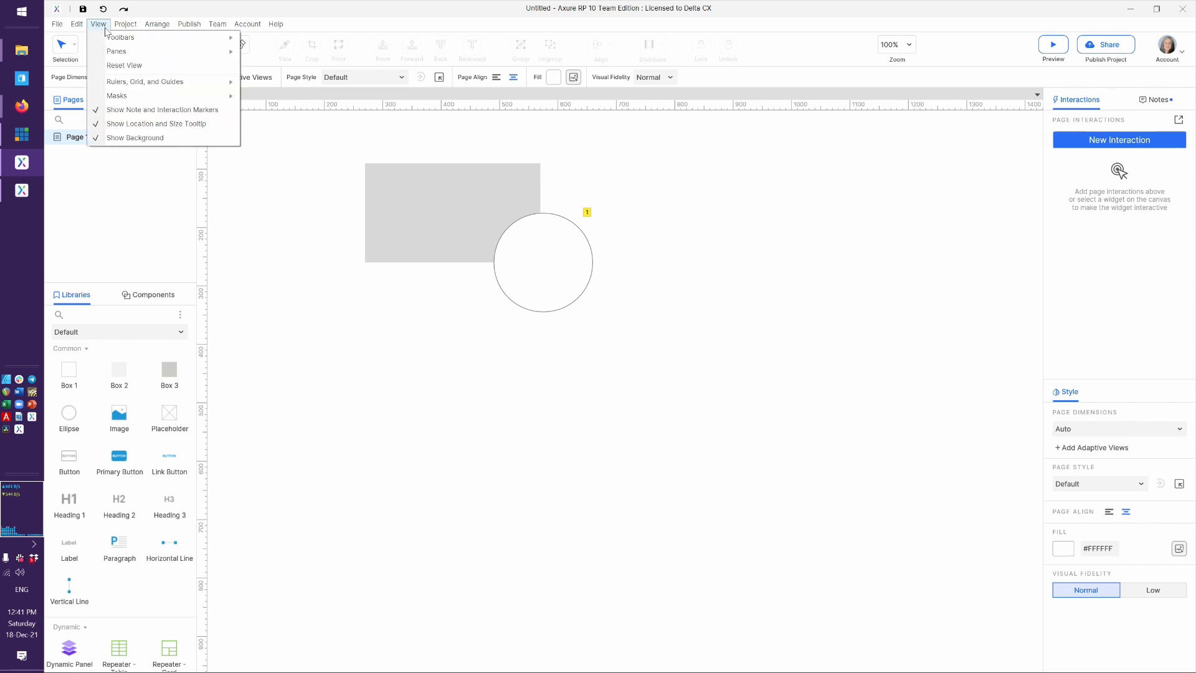
click(131, 66)
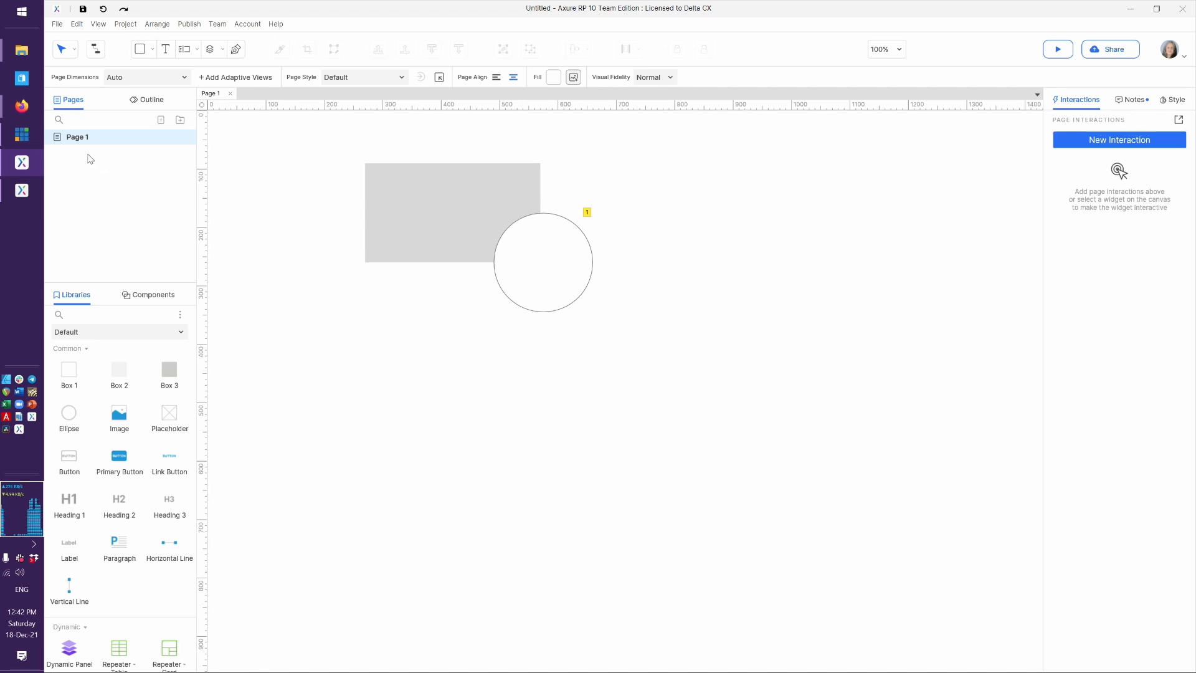
Add a new page to the project and name it "Special Page".
click(162, 119)
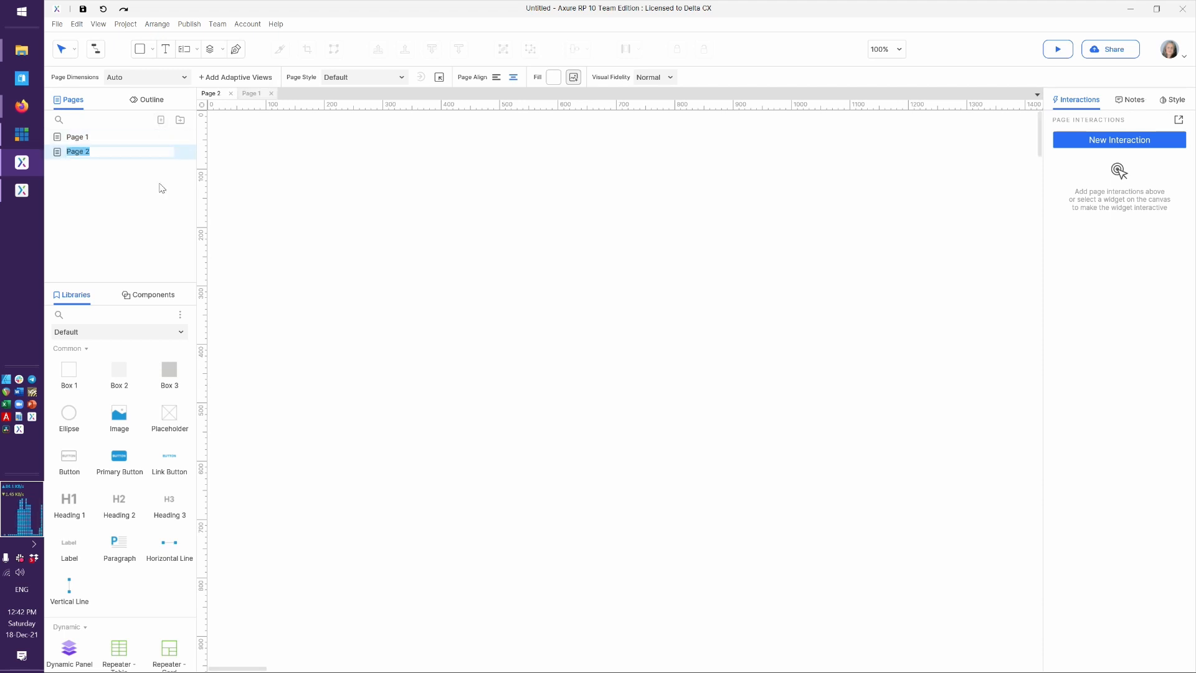
text(Special Page)
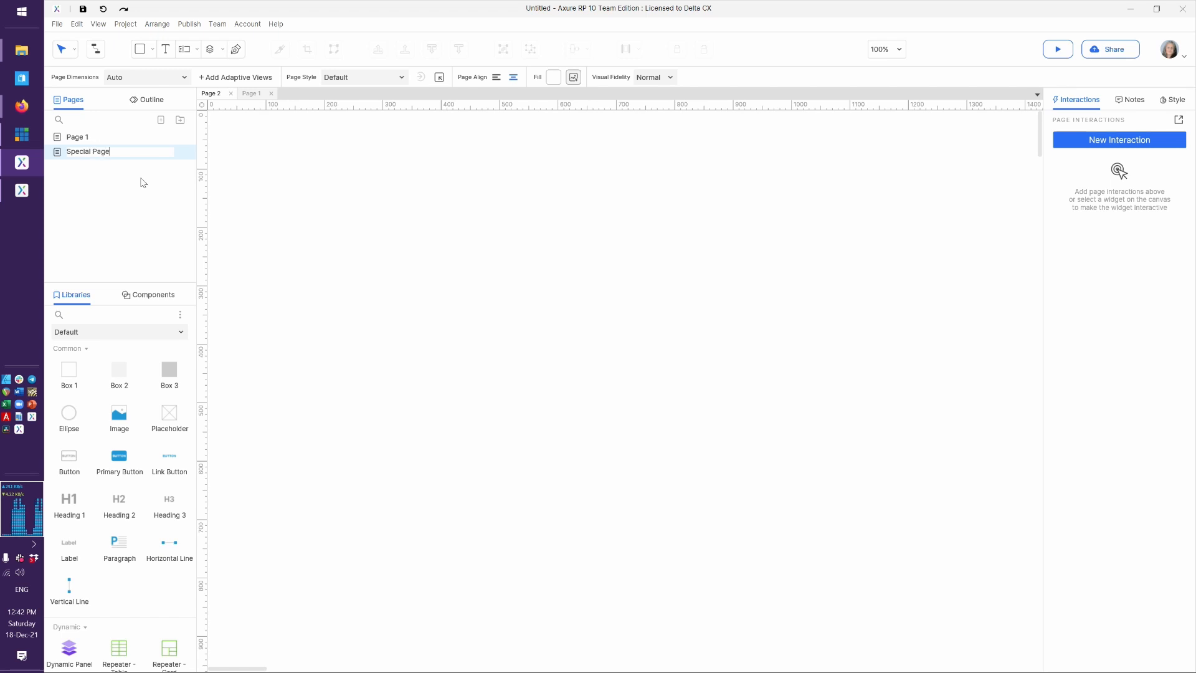
key(Return)
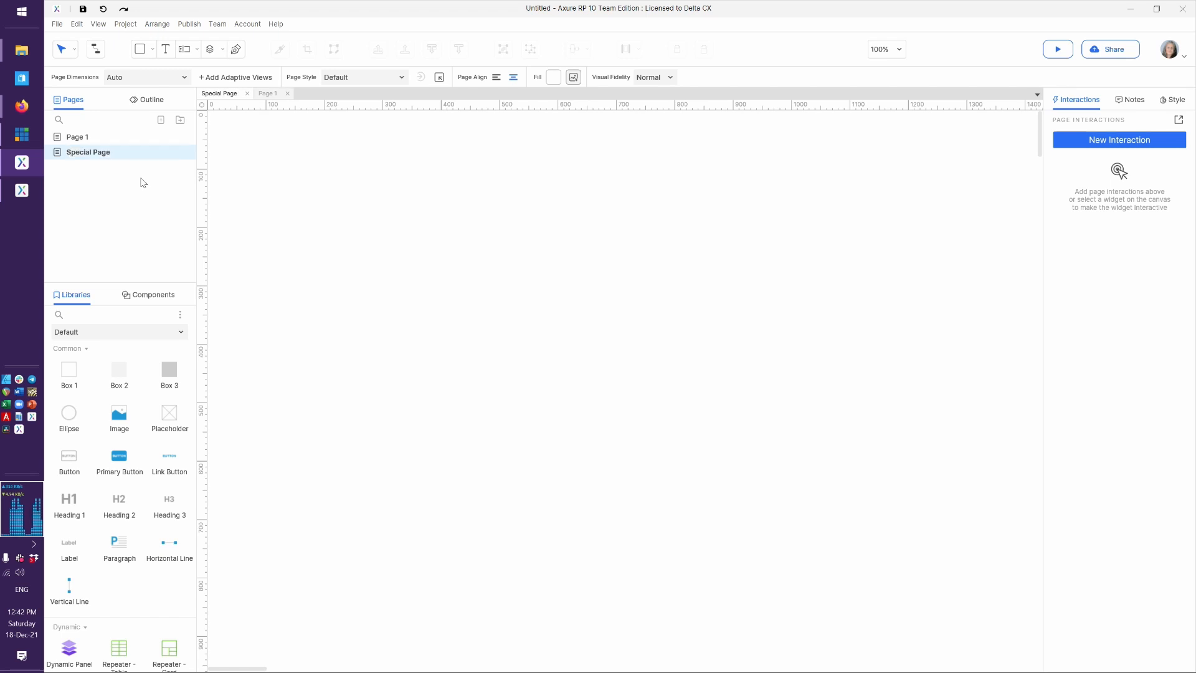
mouse_move(127, 147)
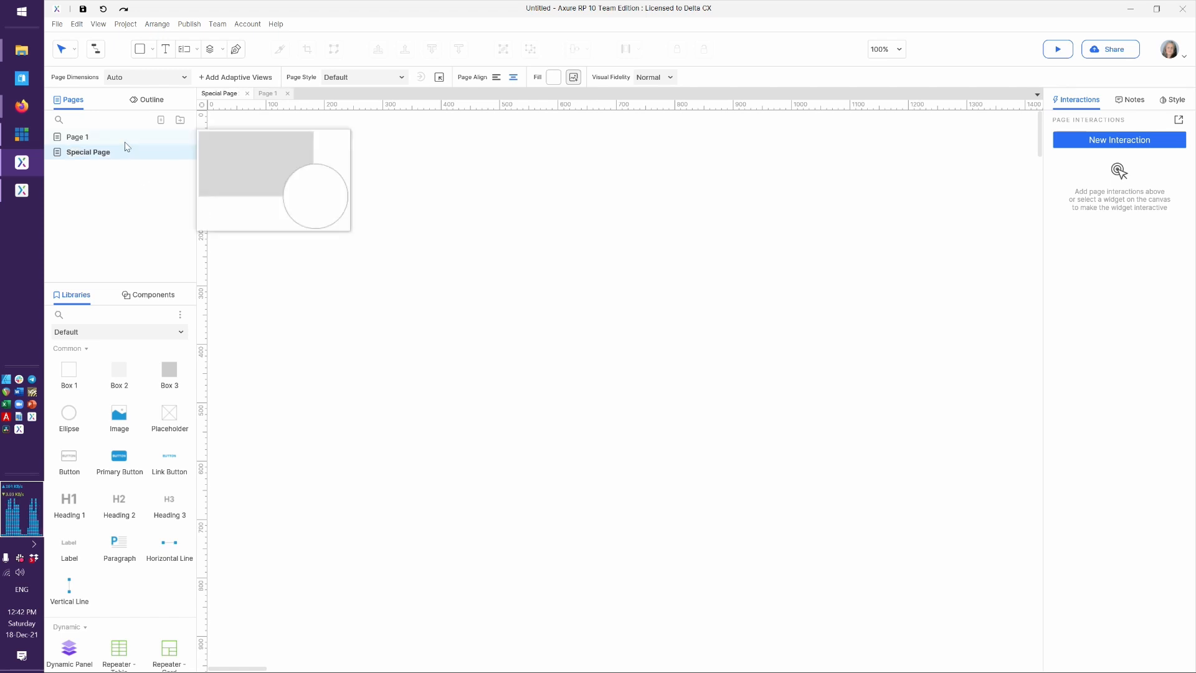
click(85, 143)
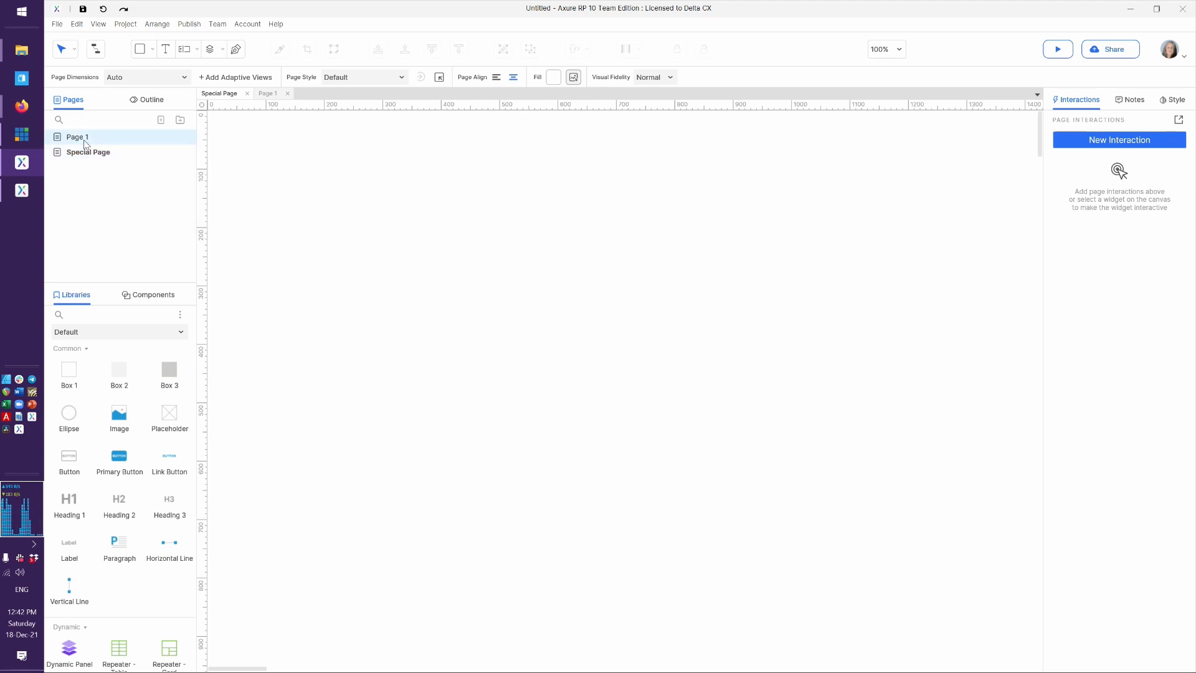
right_click(85, 143)
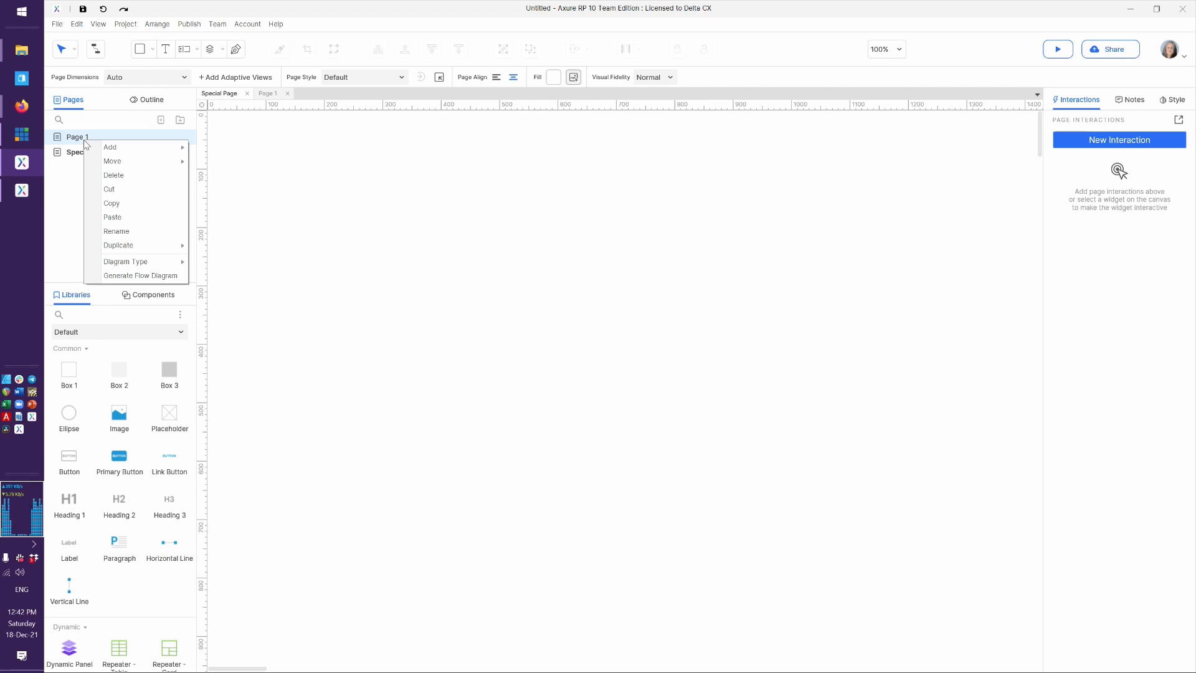
mouse_move(120, 153)
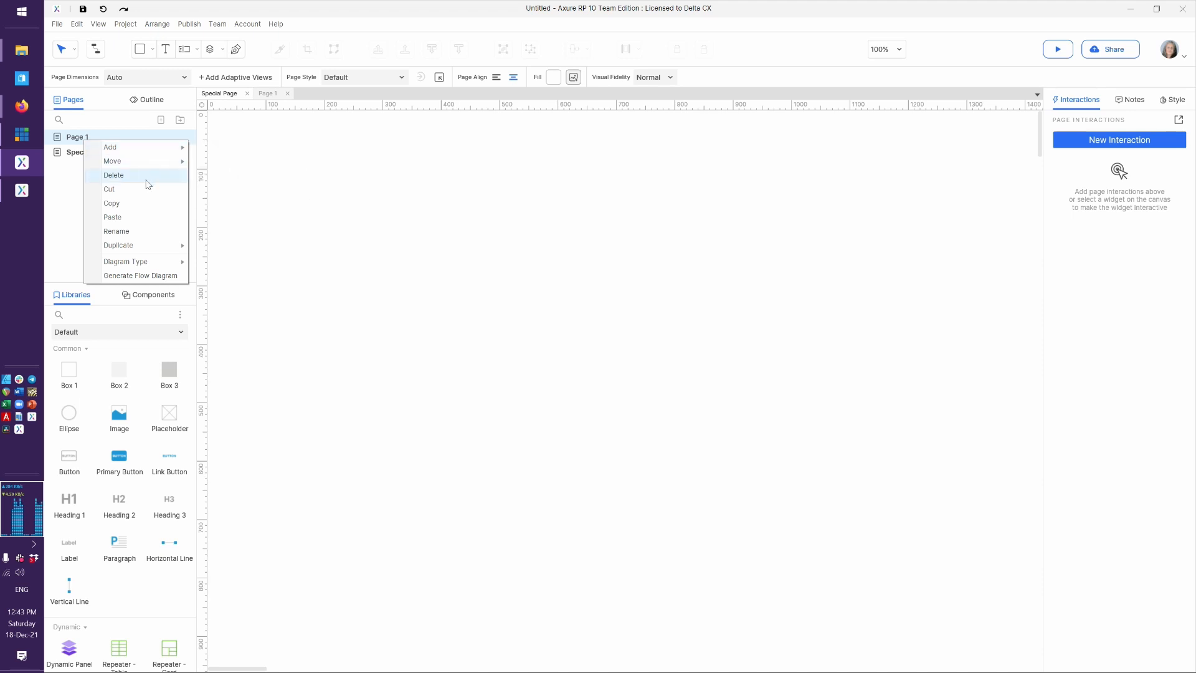
mouse_move(149, 249)
click(79, 189)
Nest Special Page under Page 1 and duplicate Page 1 as a branch together with its child page.
drag(69, 154, 91, 152)
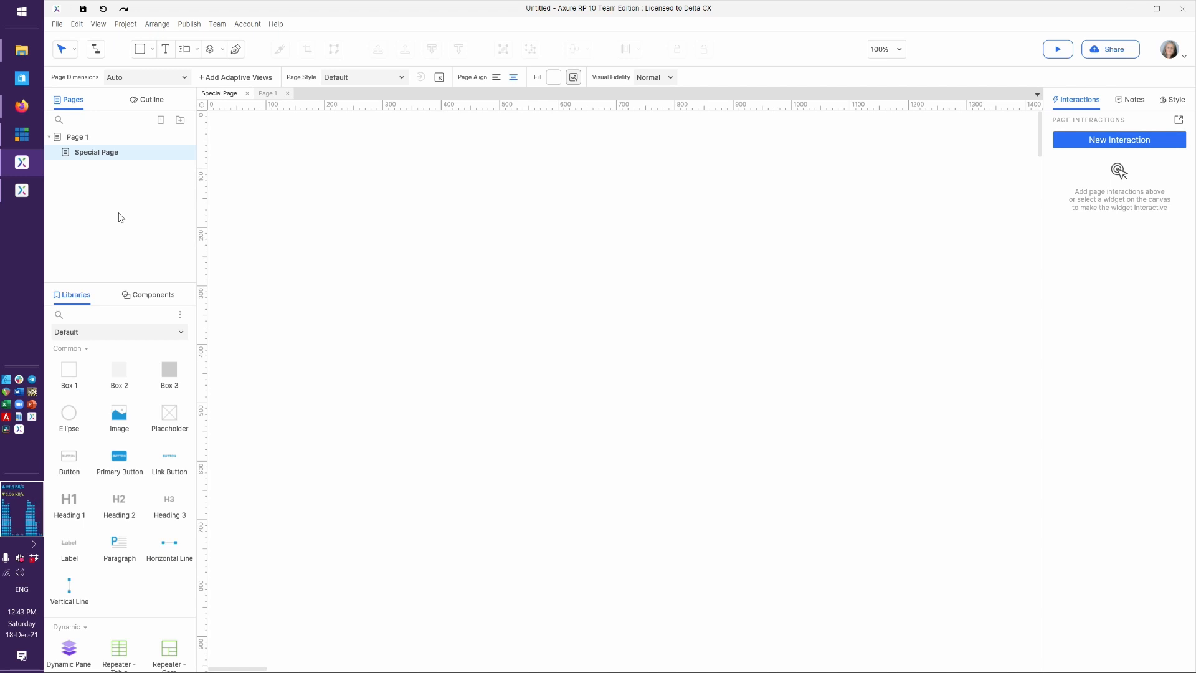
right_click(92, 138)
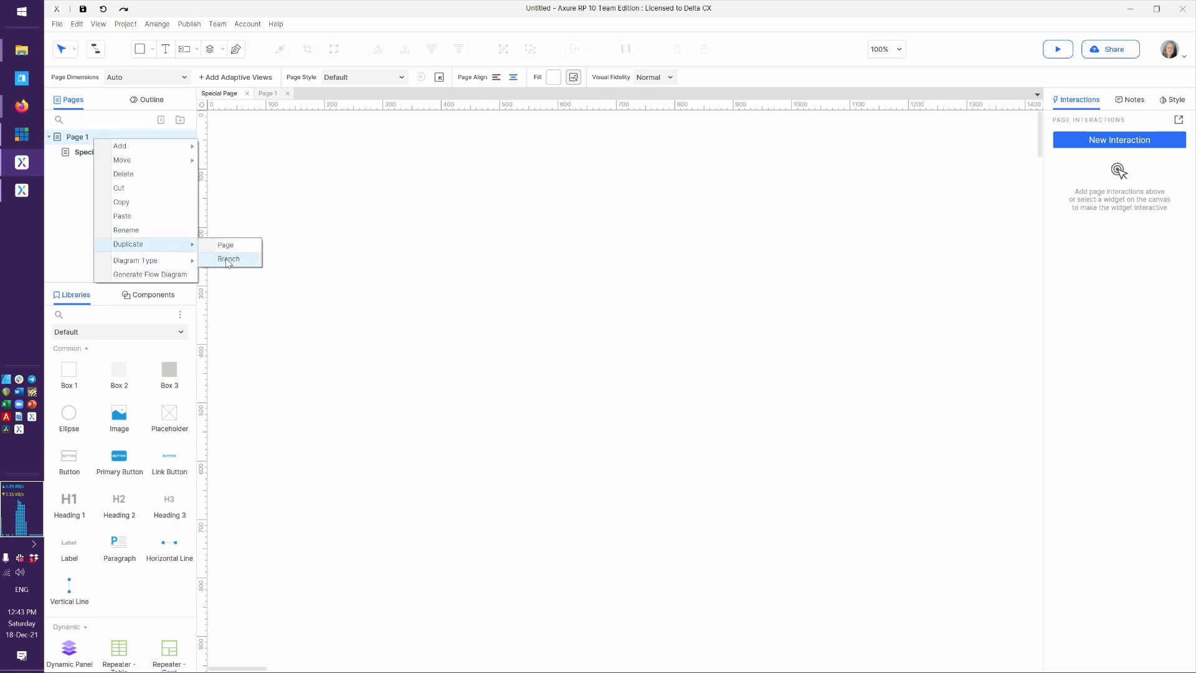
click(226, 259)
click(103, 219)
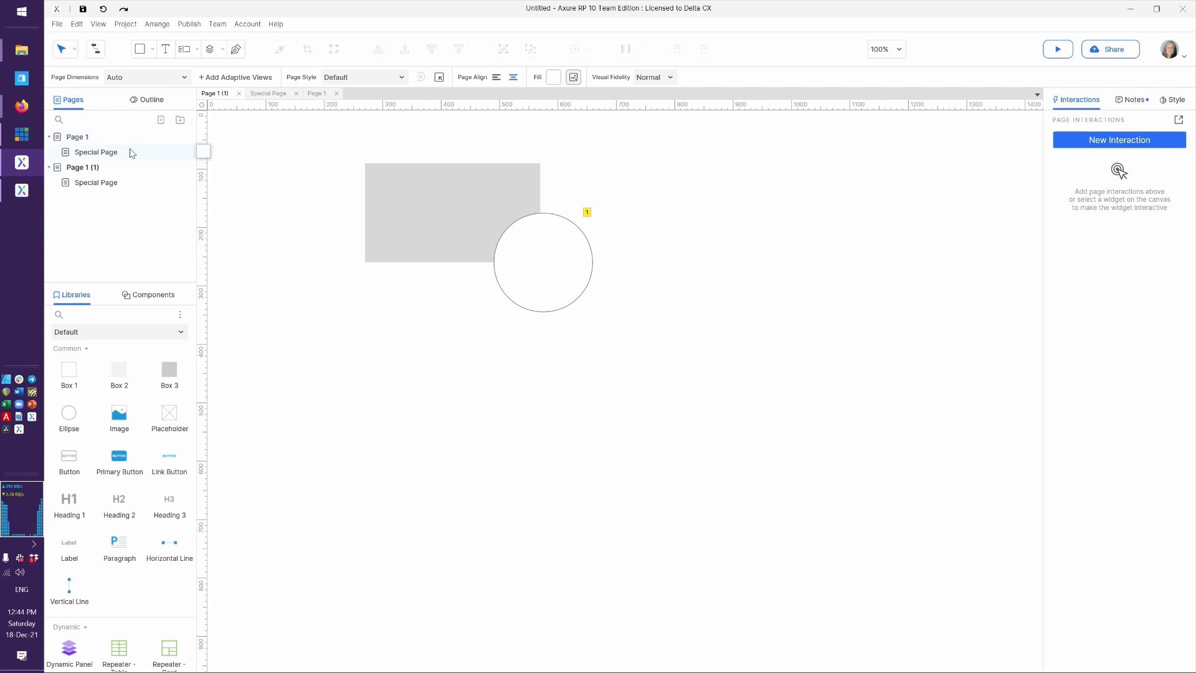
Add a folder named "IA" to the page list.
click(181, 120)
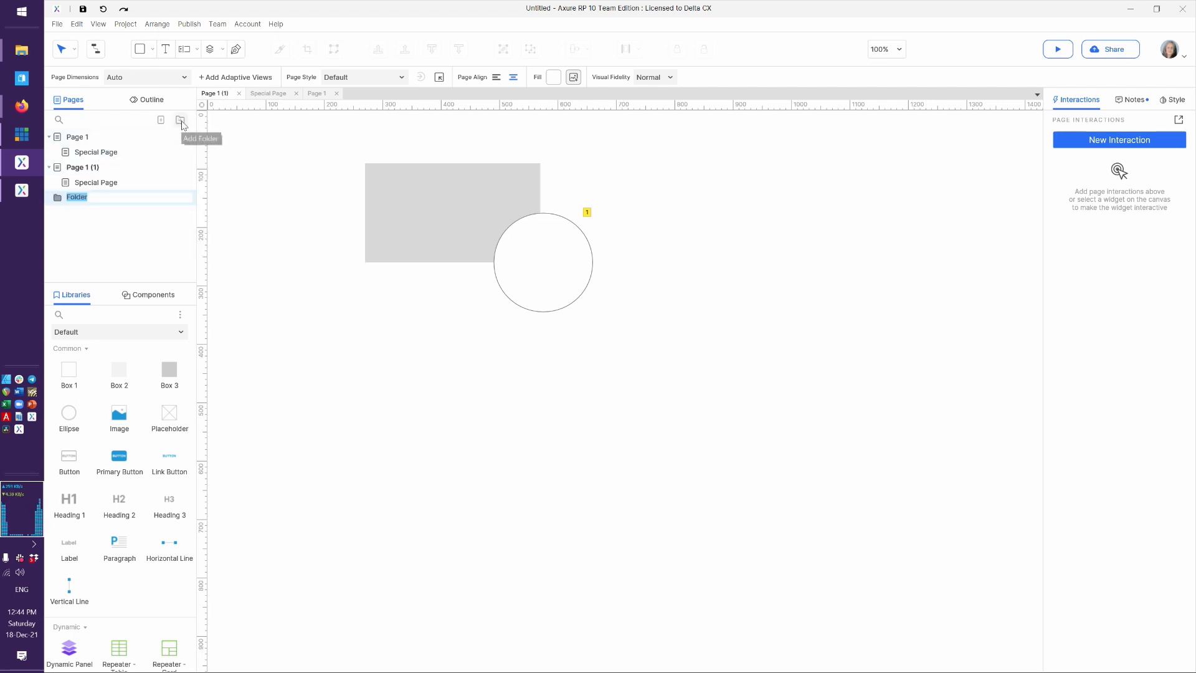
text(A)
key(Return)
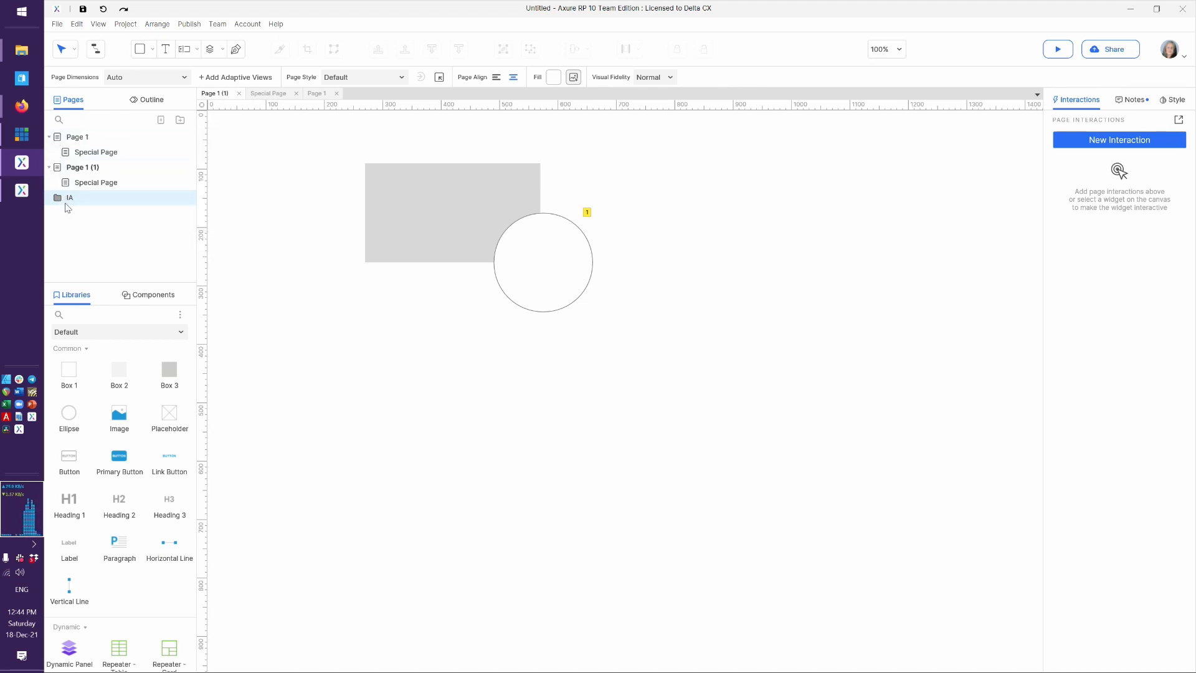
Move the IA folder above all pages and put the duplicated Page 1 (1) branch inside it.
drag(65, 203, 60, 140)
drag(64, 135, 65, 136)
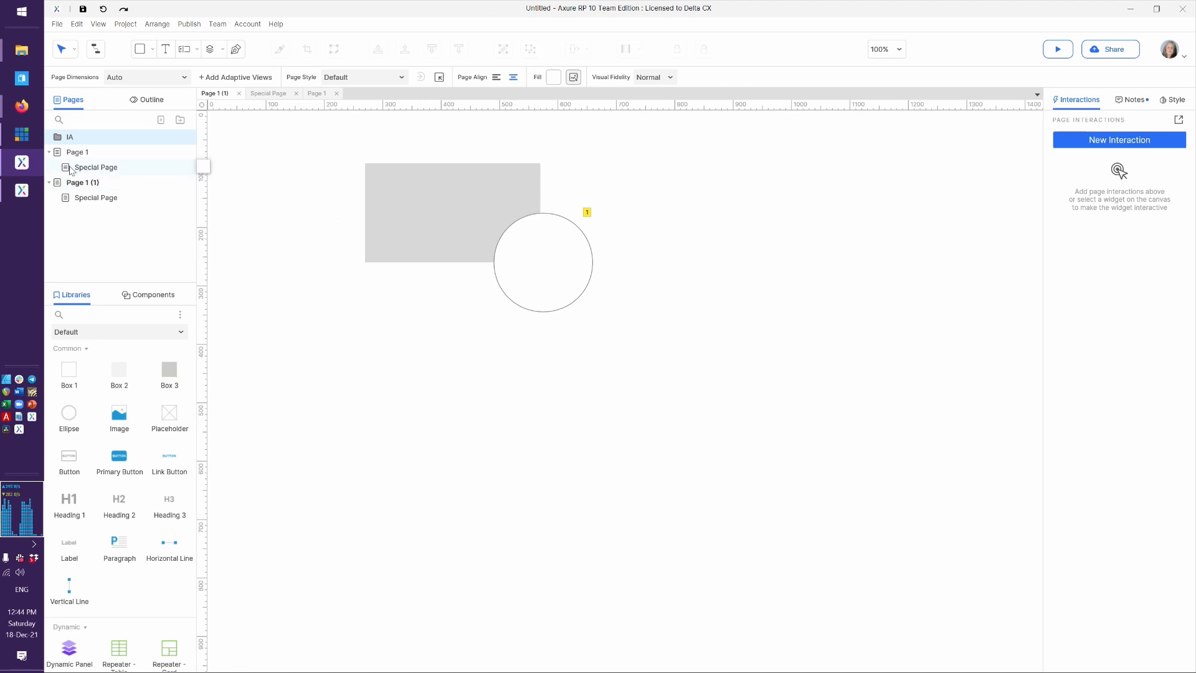
drag(75, 186, 74, 152)
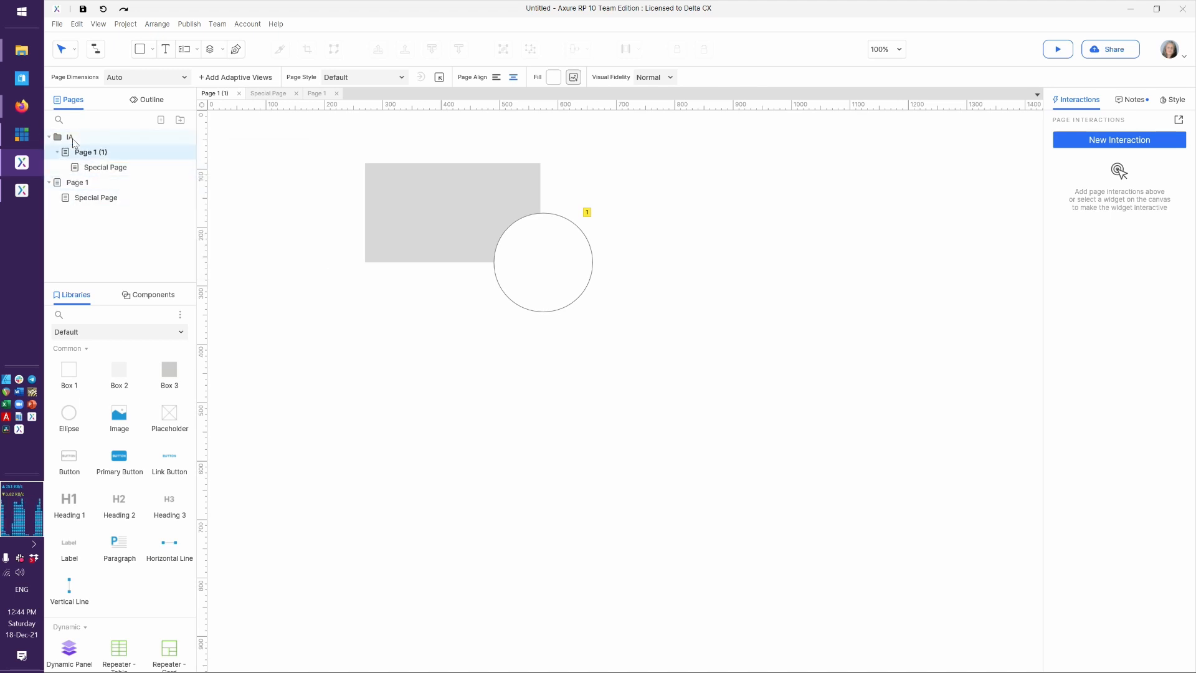
Add another folder named "v 1.0" to the page tree.
click(176, 121)
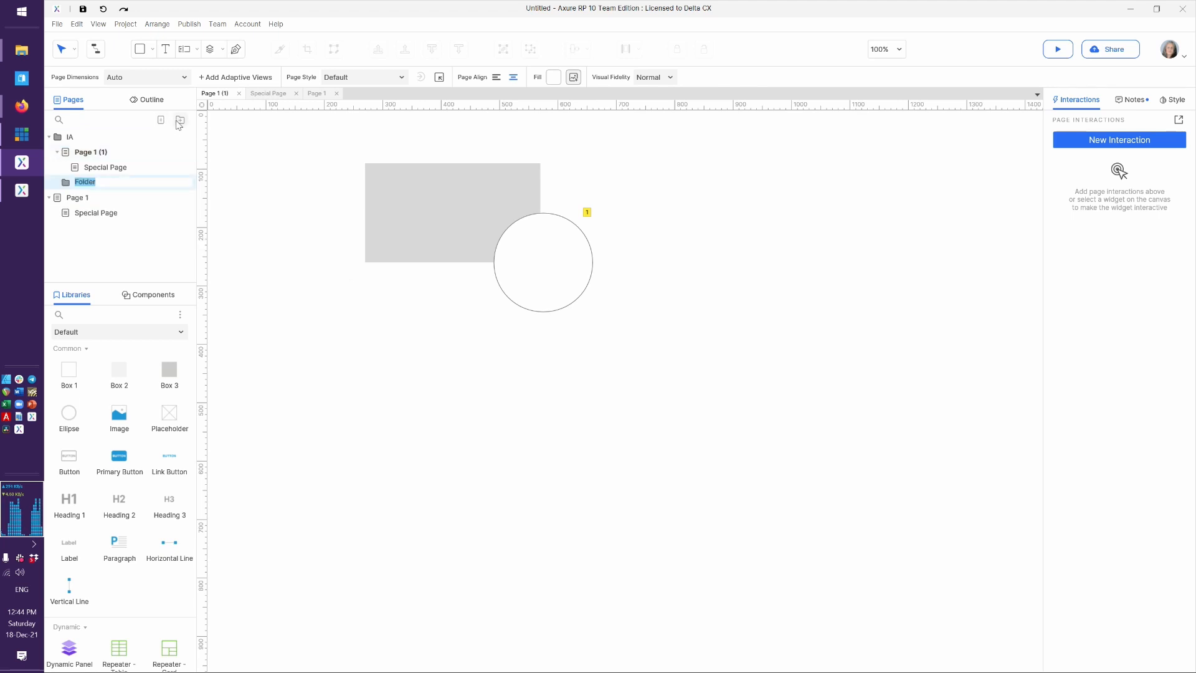
key(BackSpace)
text(v 1.)
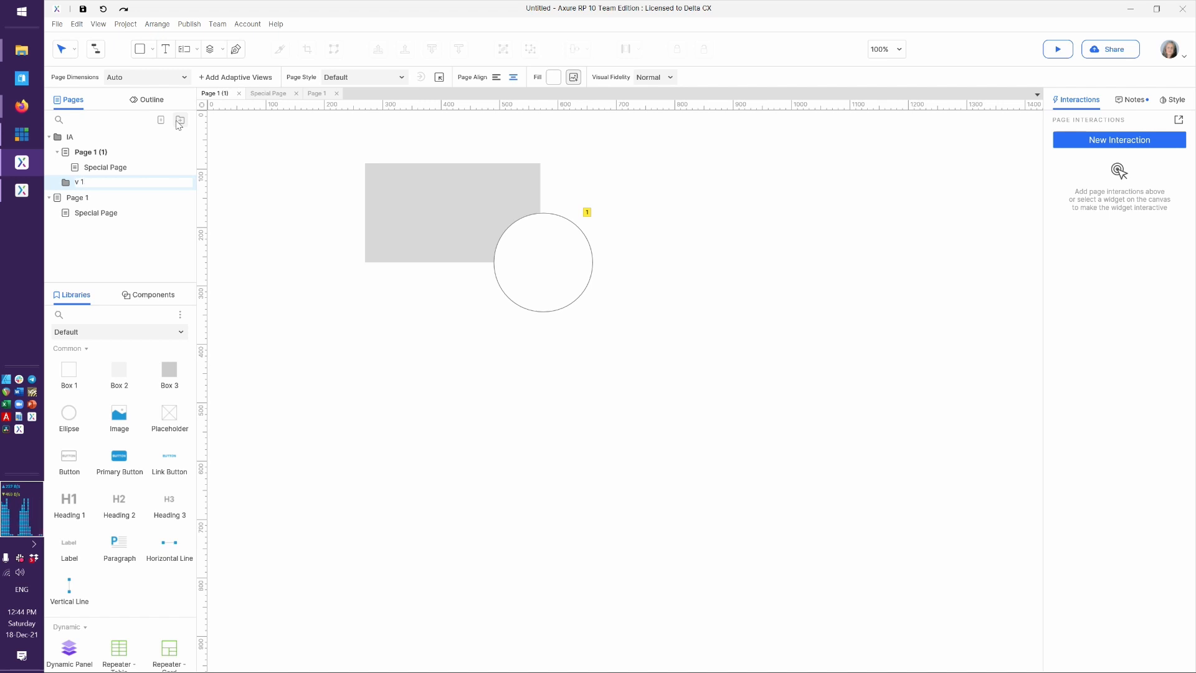
text(0)
click(128, 239)
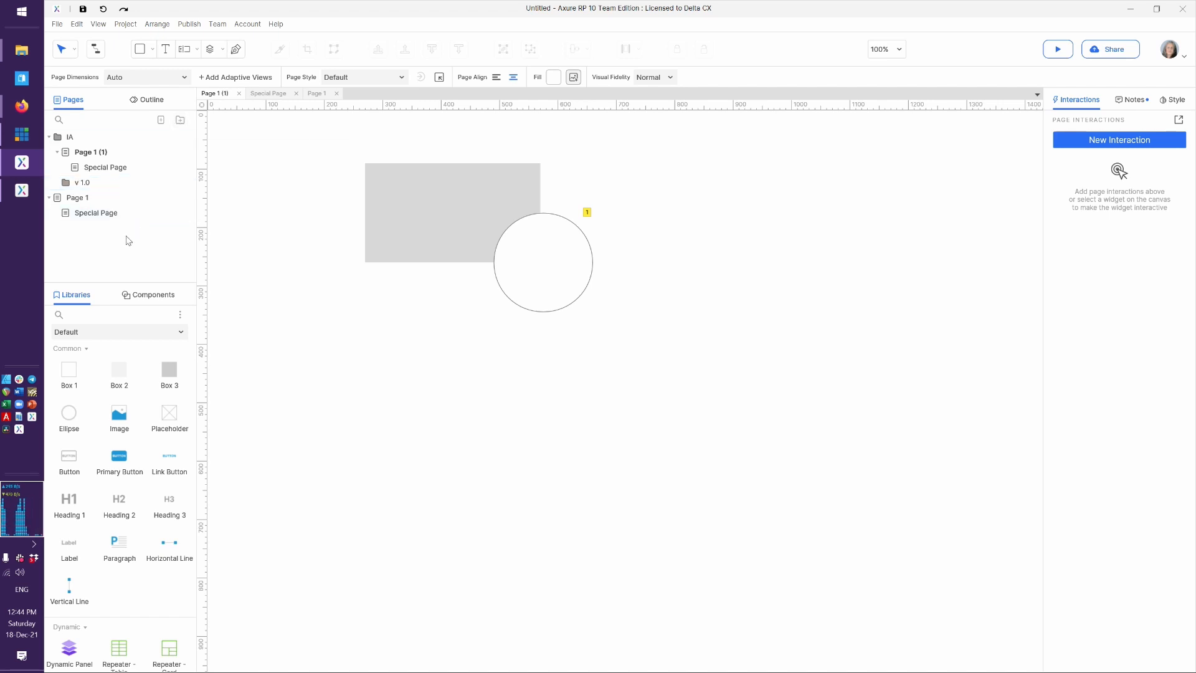
Move the v 1.0 folder out of IA to the first level and place the Page 1 branch inside it.
click(68, 186)
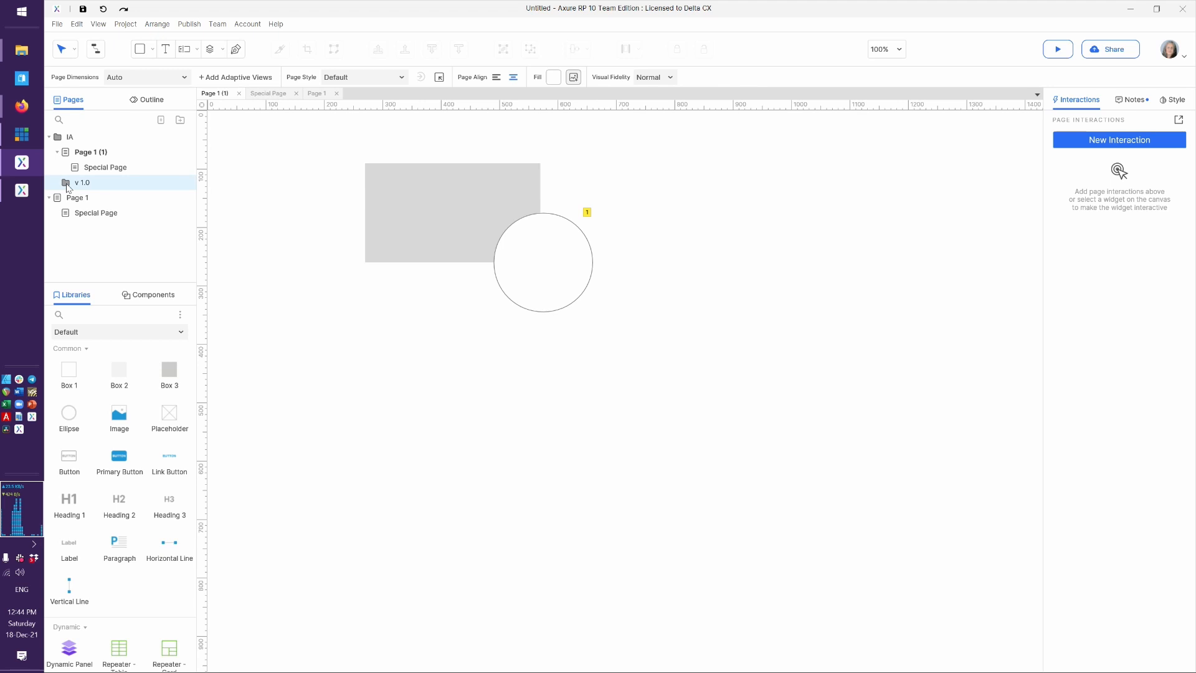
drag(68, 187, 53, 195)
mouse_move(54, 194)
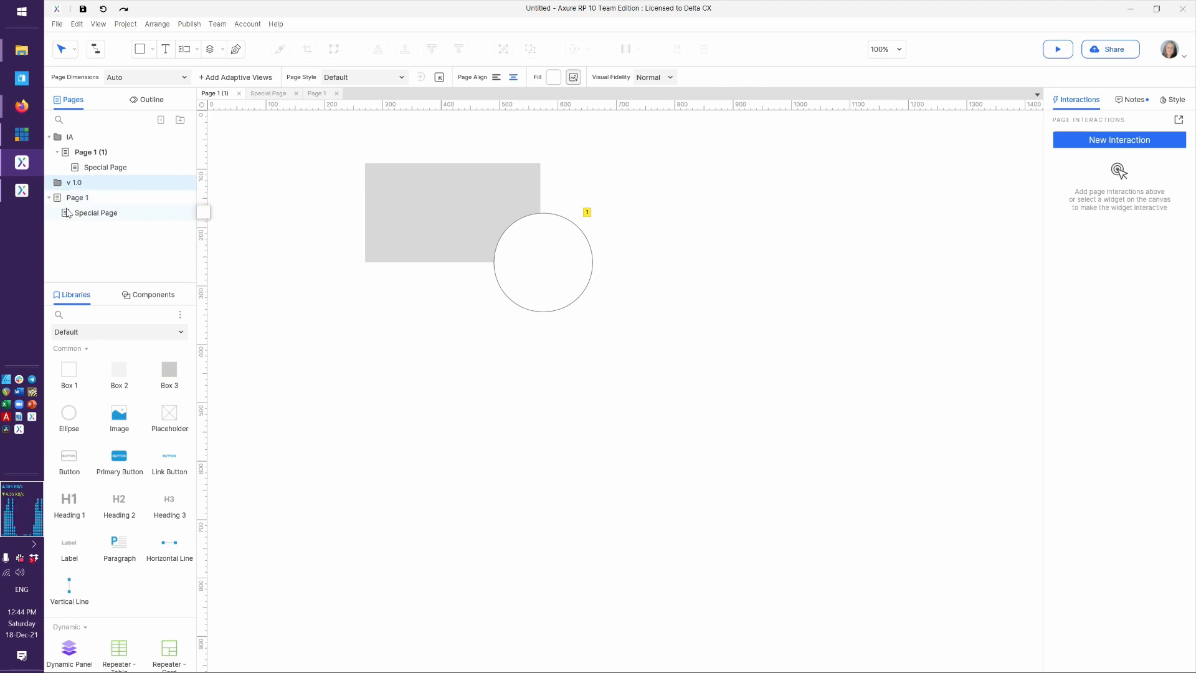
drag(75, 203, 88, 196)
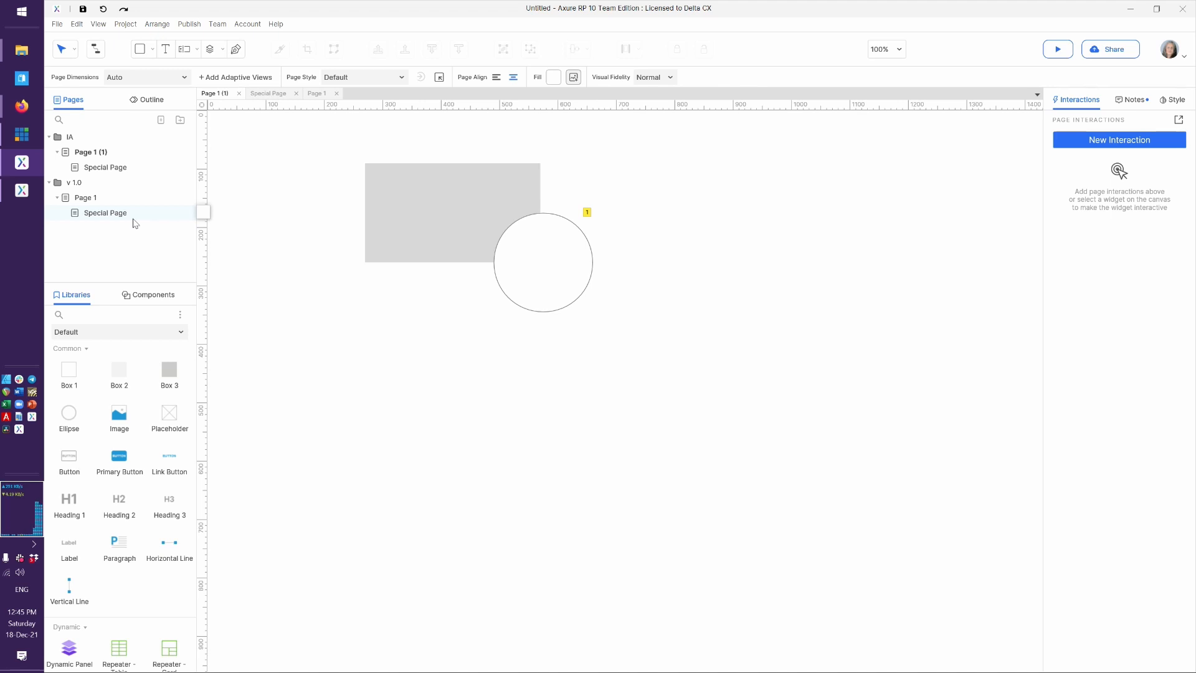
Add a first-level page named "unused ideas" below the v 1.0 folder.
click(161, 120)
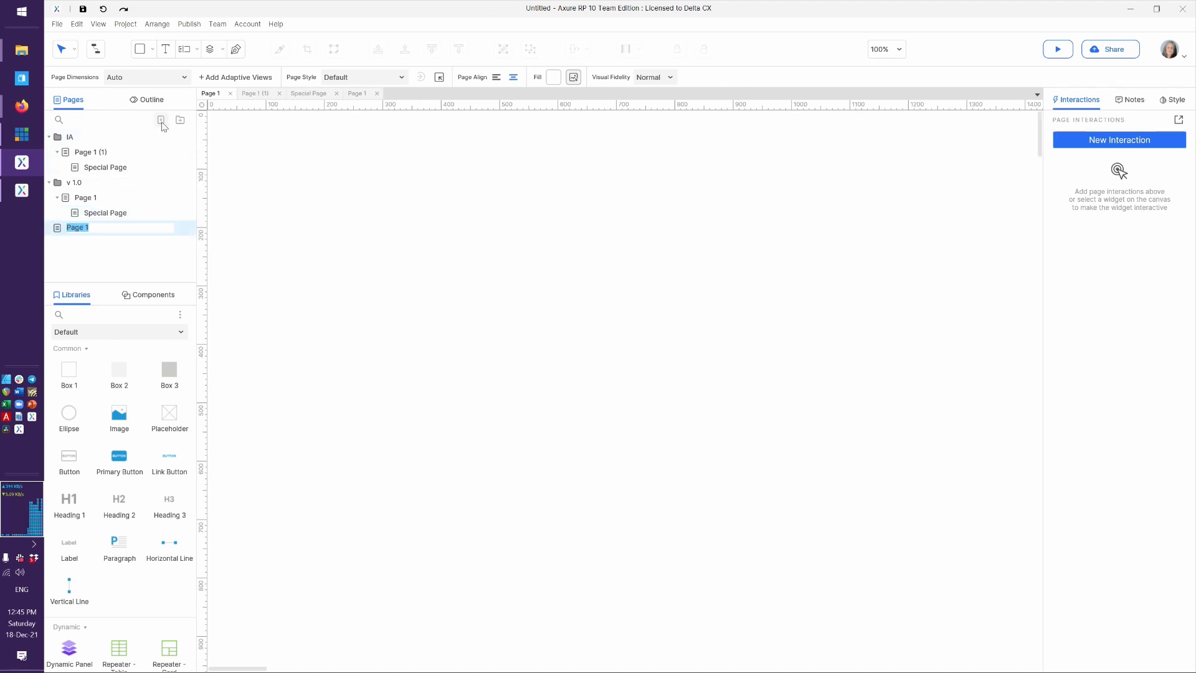
text(unused ideas)
key(Return)
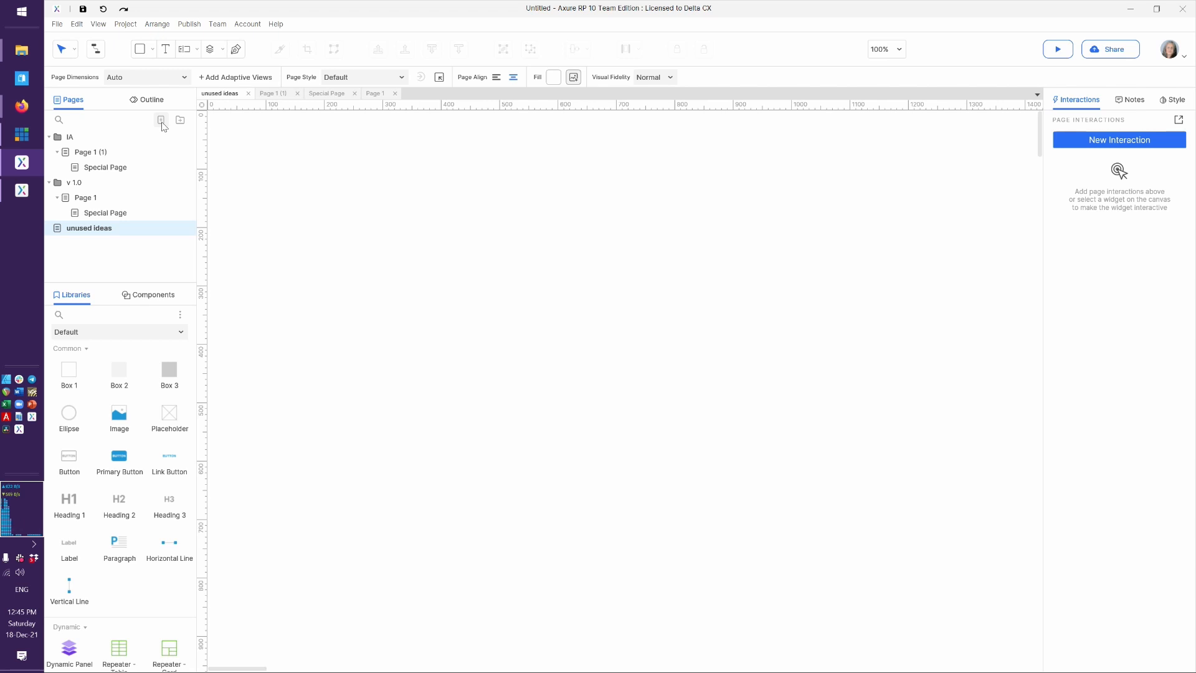
Close the open unused ideas, Page 1 (1) and Special Page canvases, leaving only Page 1 open.
click(248, 94)
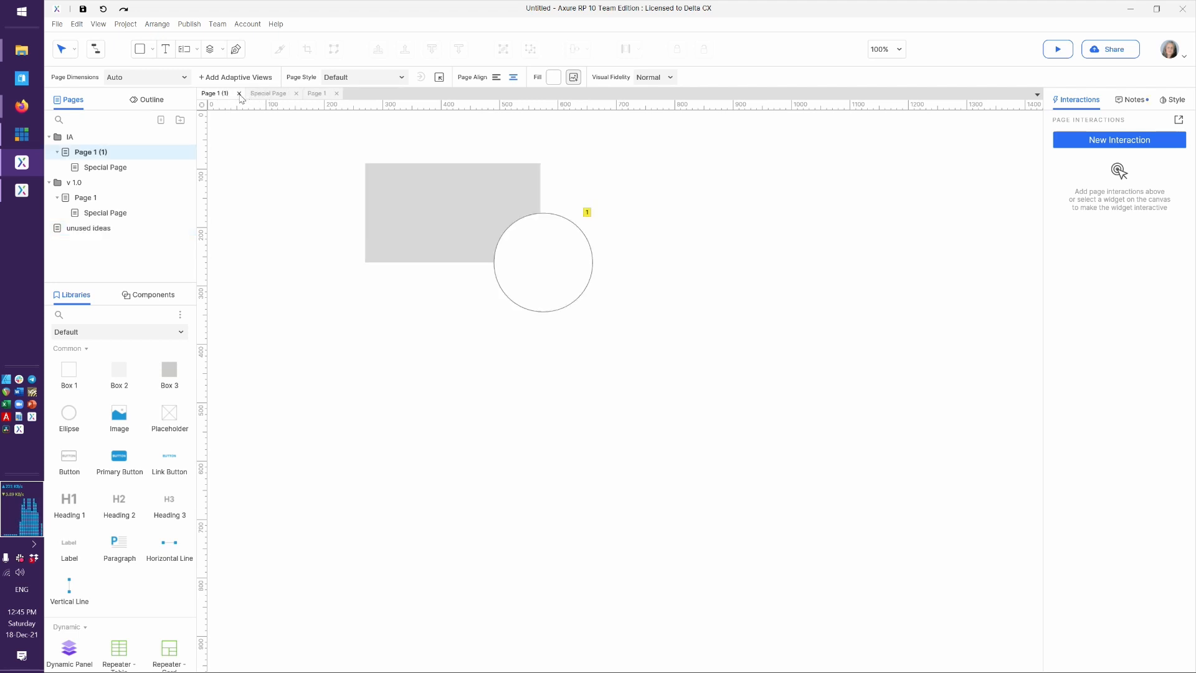
click(239, 94)
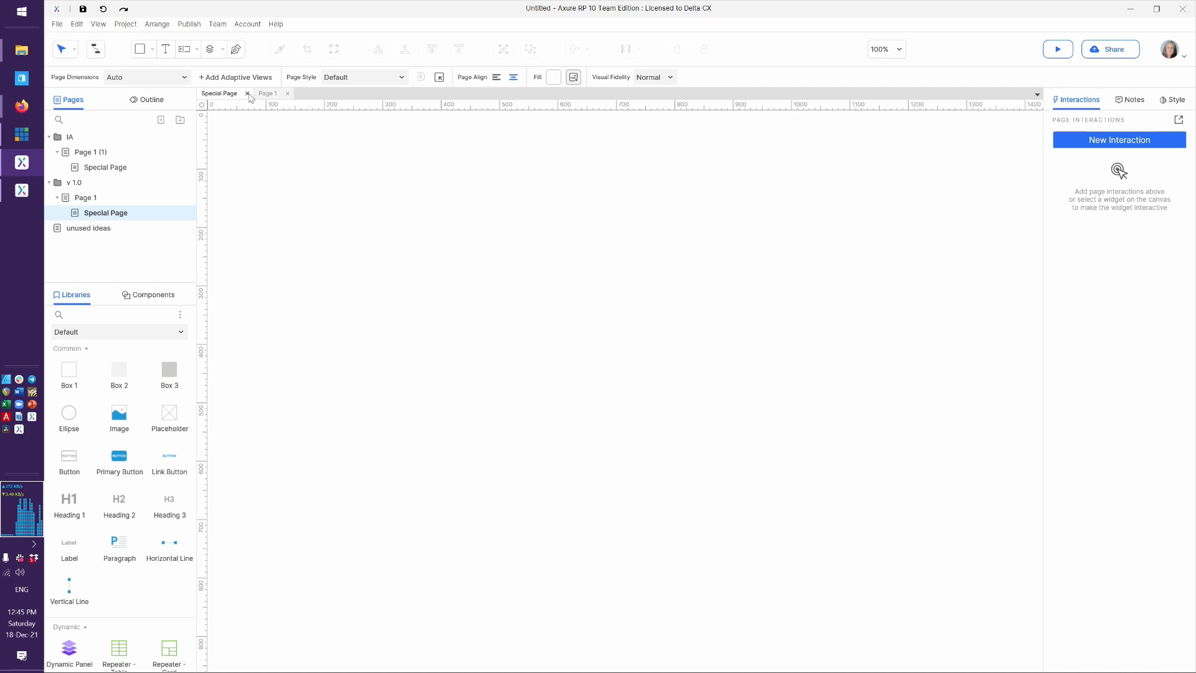
click(249, 93)
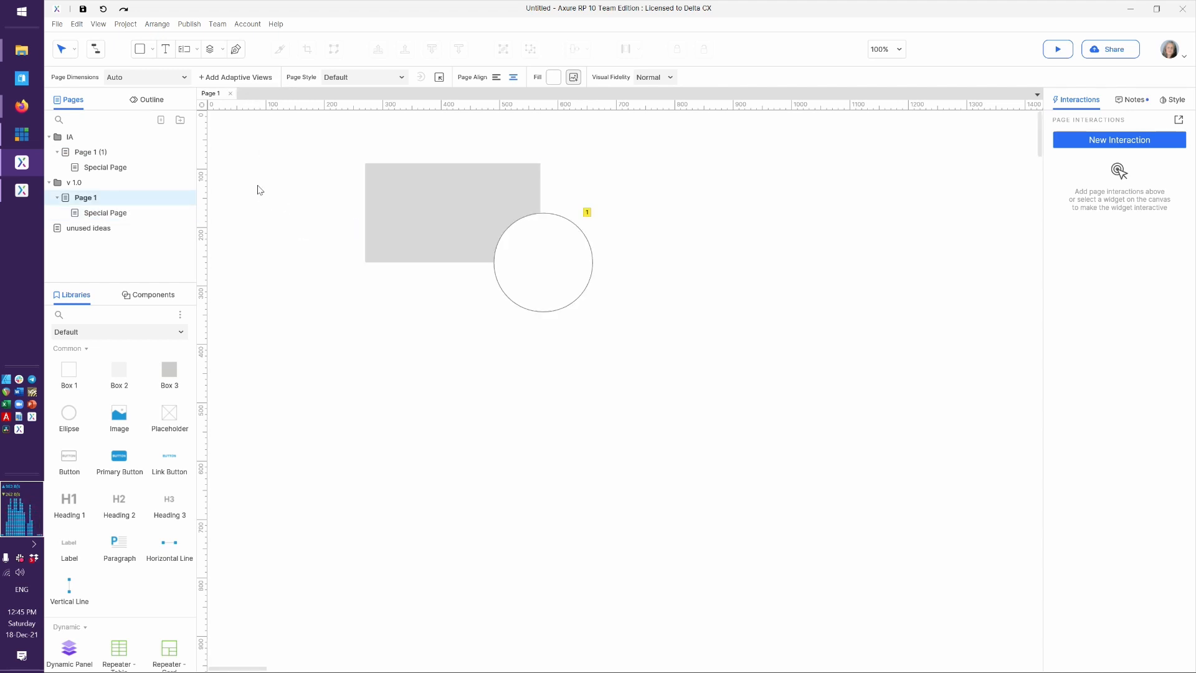
Examine how the outline of Page 1 lists the ellipse and rectangle, selecting each shape on the canvas.
click(137, 101)
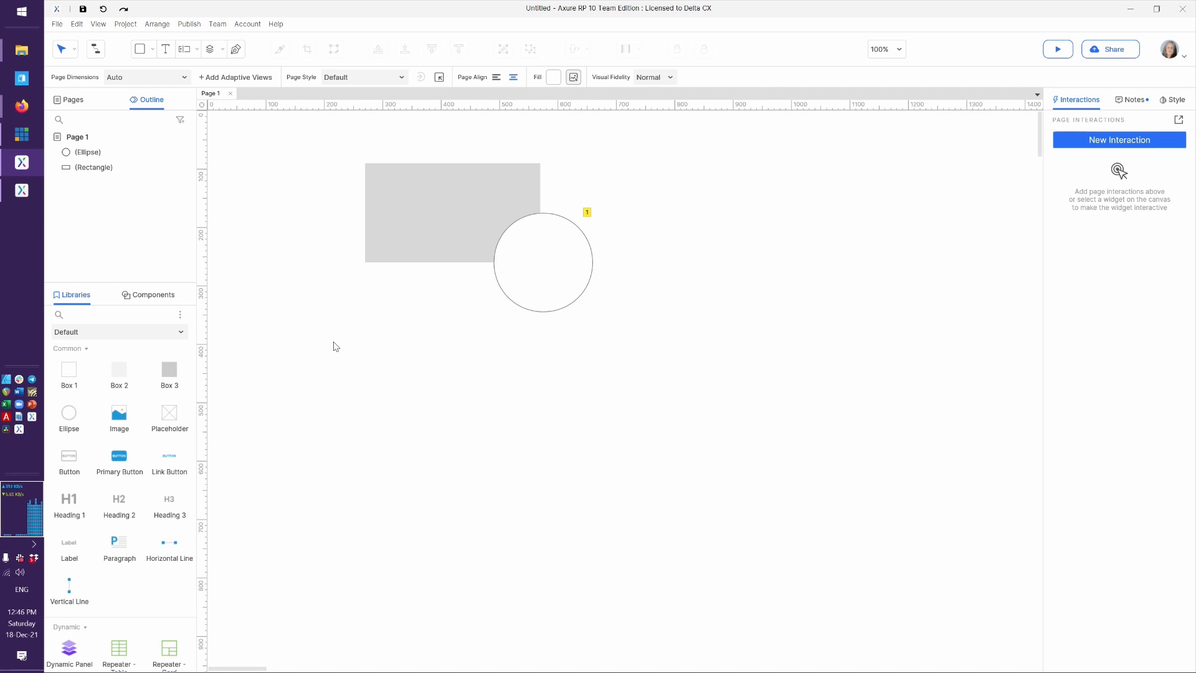
click(535, 259)
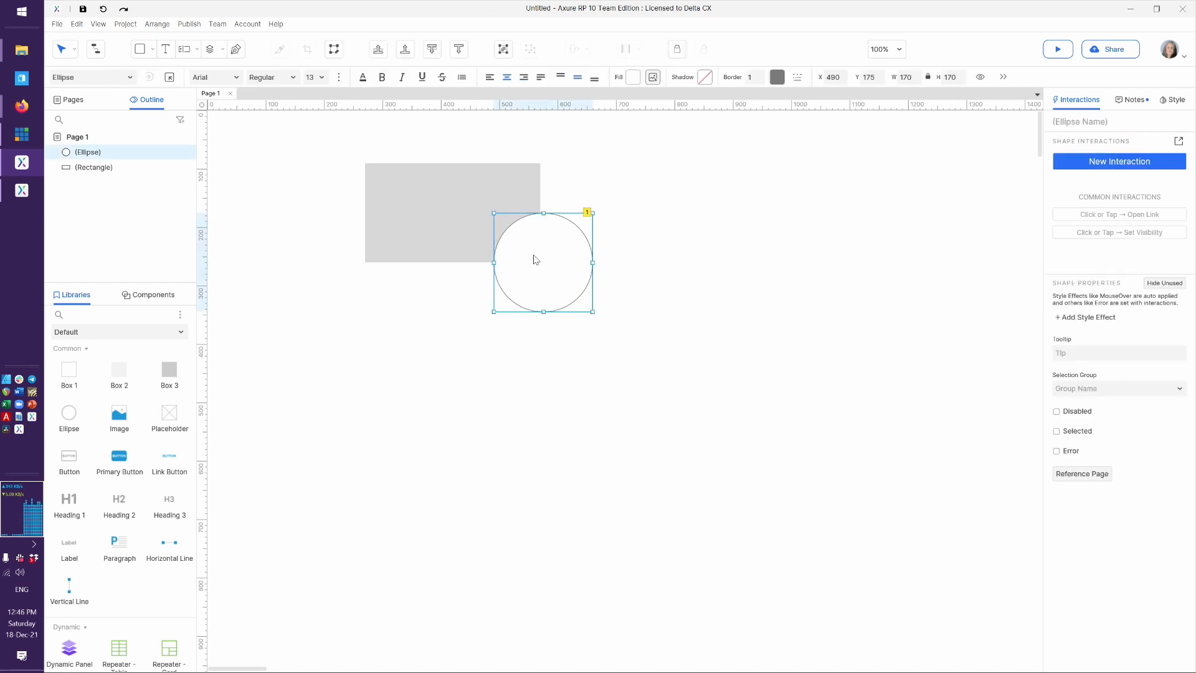
click(380, 191)
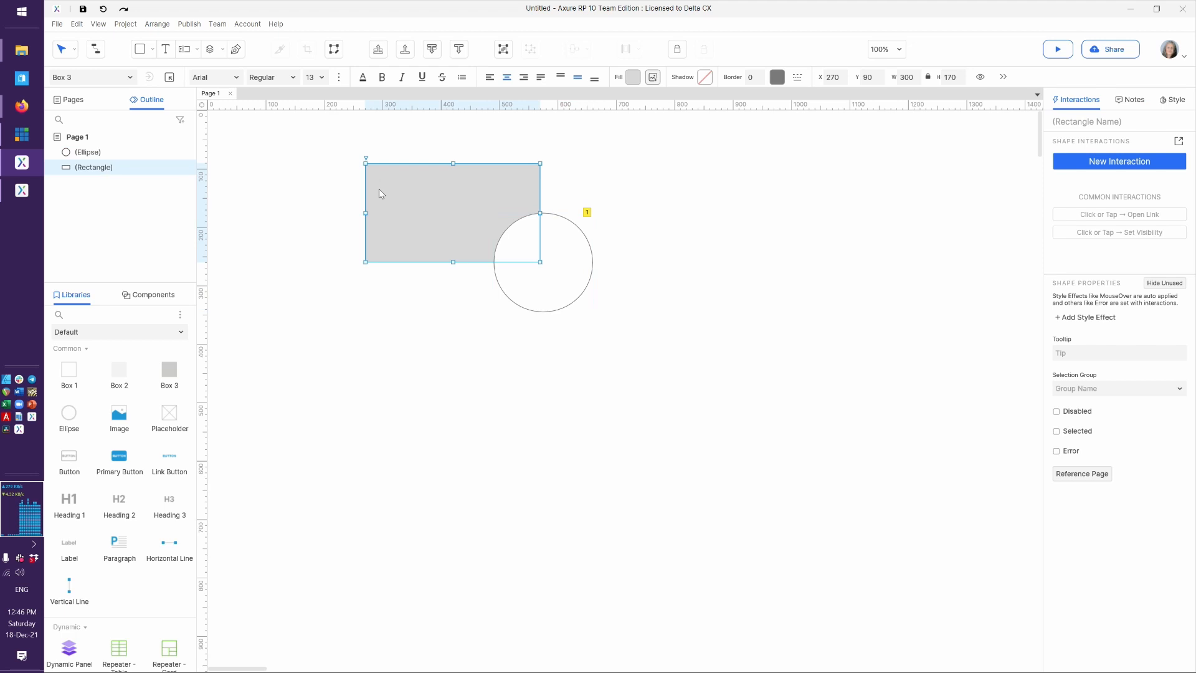
click(296, 220)
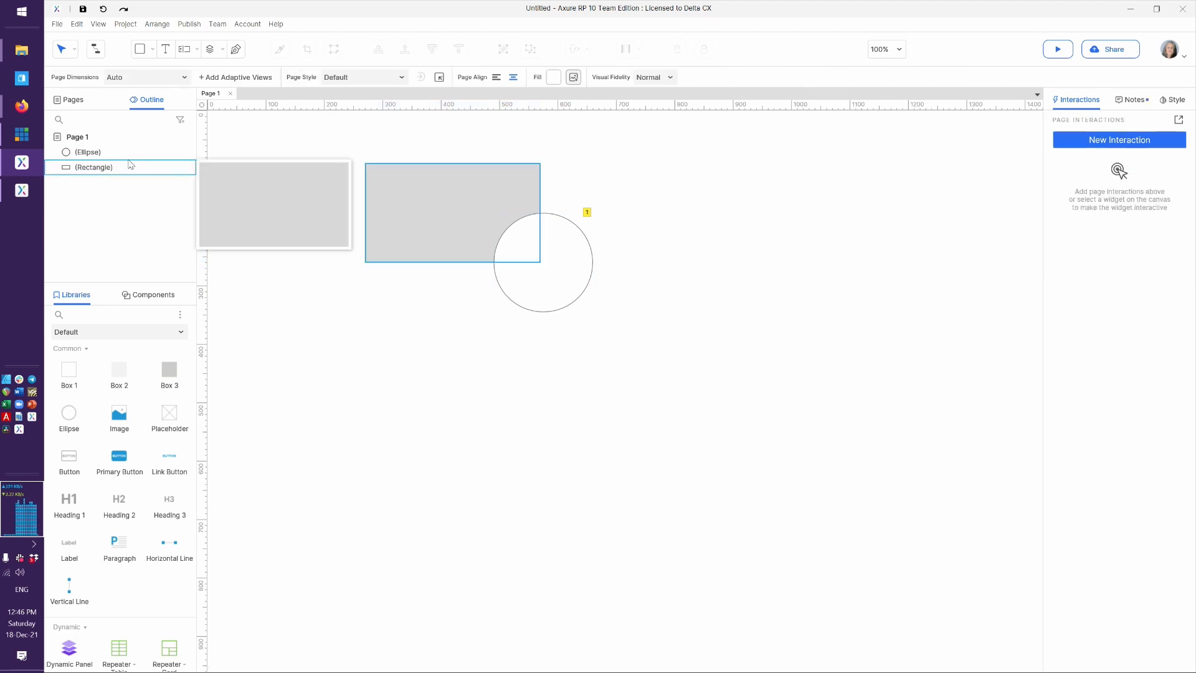
mouse_move(89, 172)
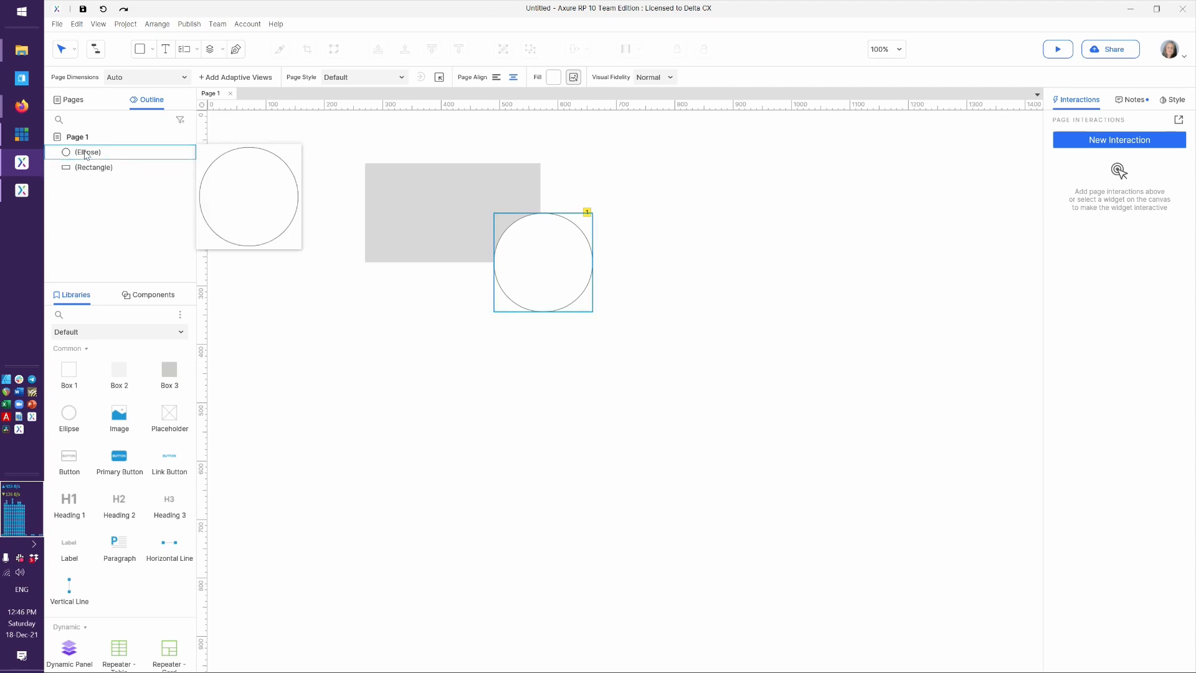
Place the ellipse behind the rectangle in Page 1's outline, and view the stacking order commands available for the rectangle.
drag(86, 153, 81, 181)
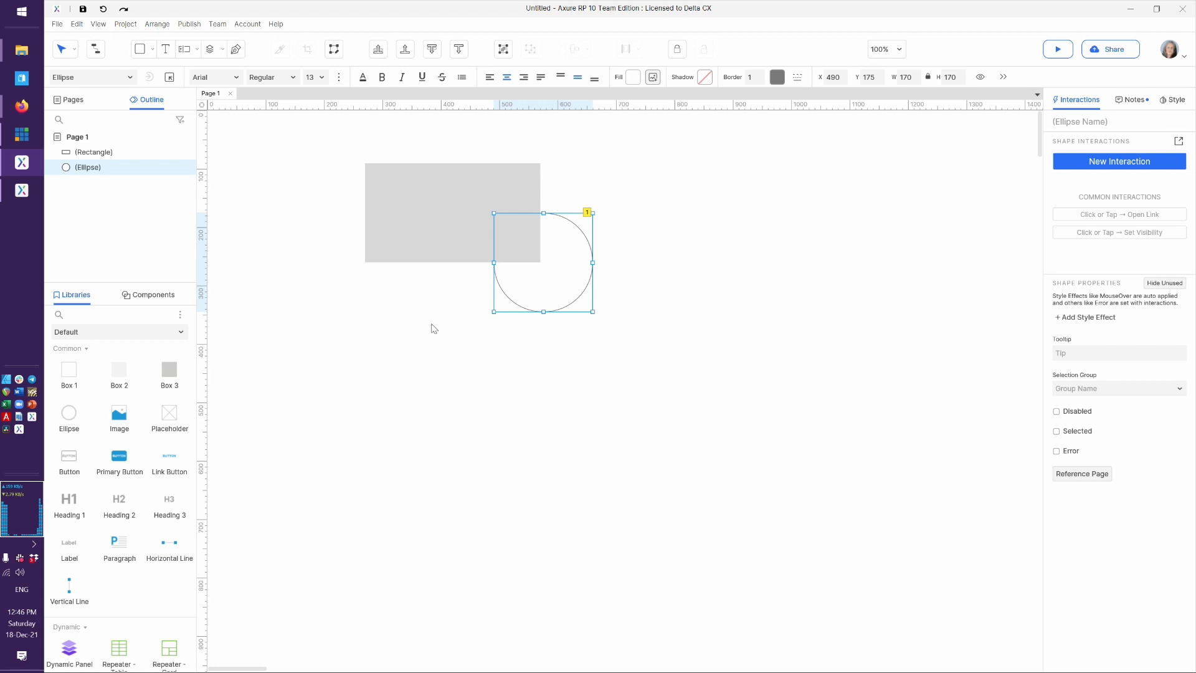
click(462, 351)
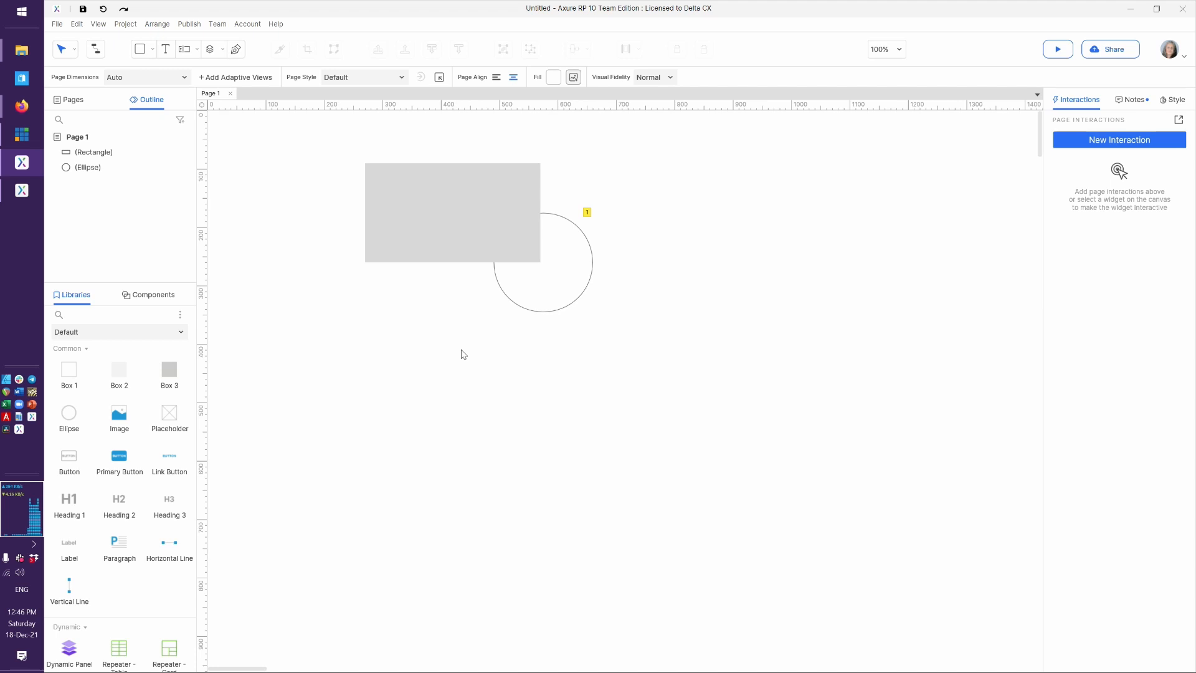
click(510, 234)
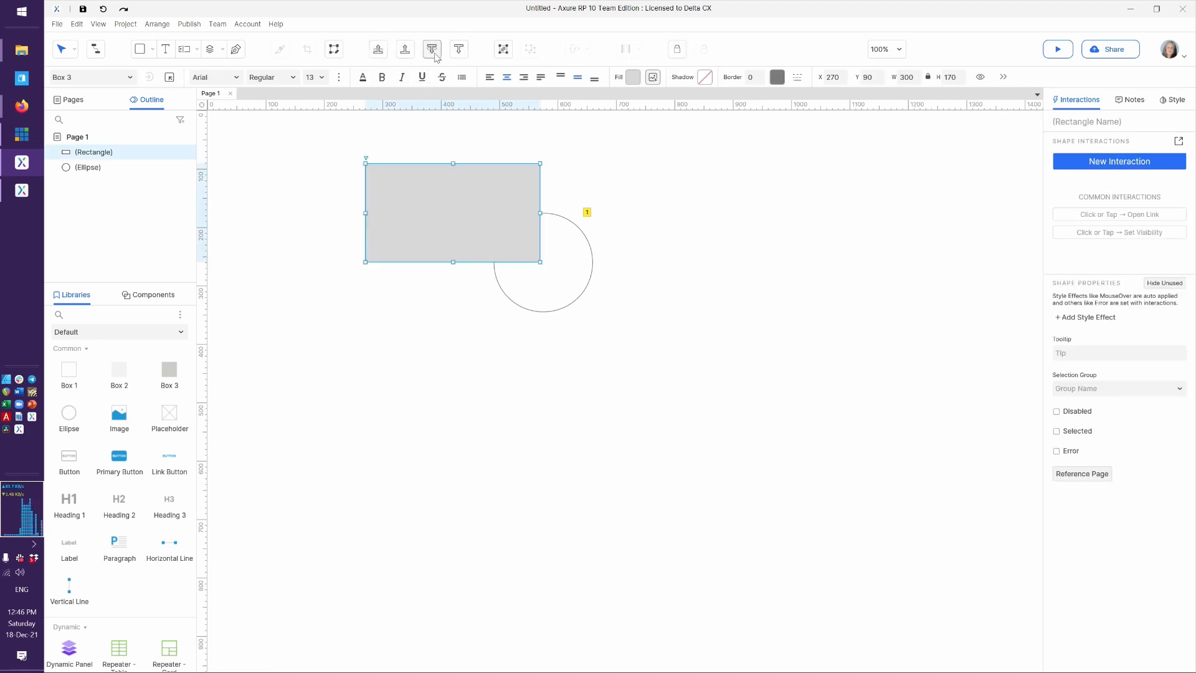
right_click(431, 234)
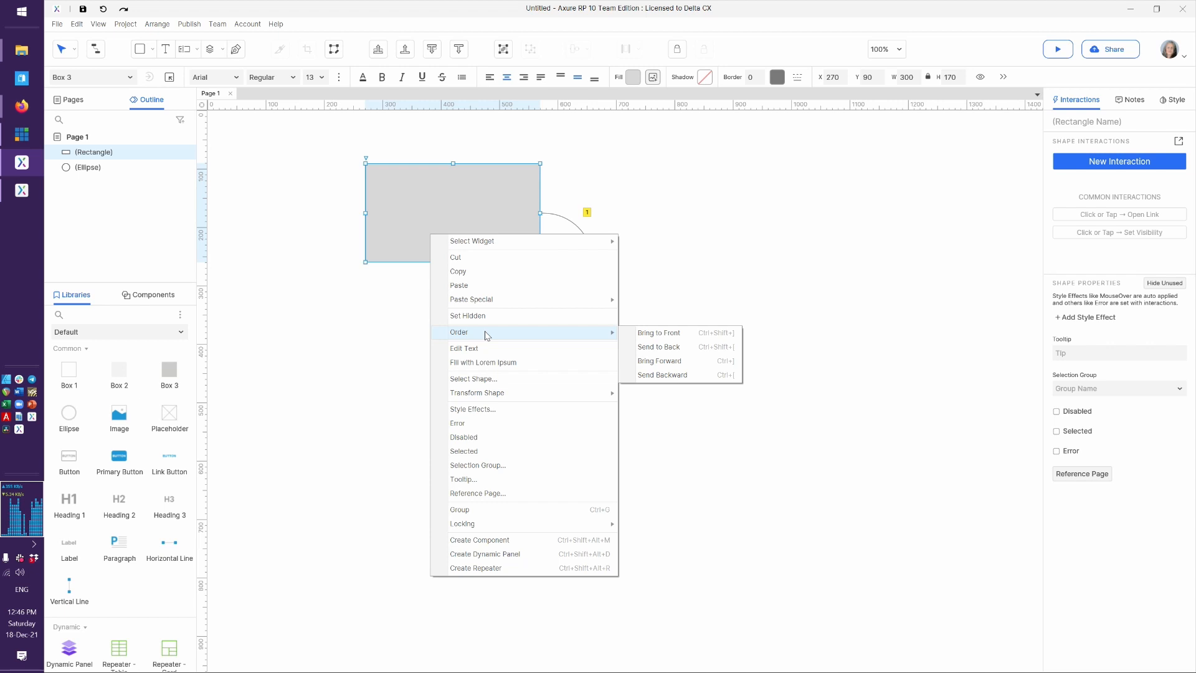
click(472, 276)
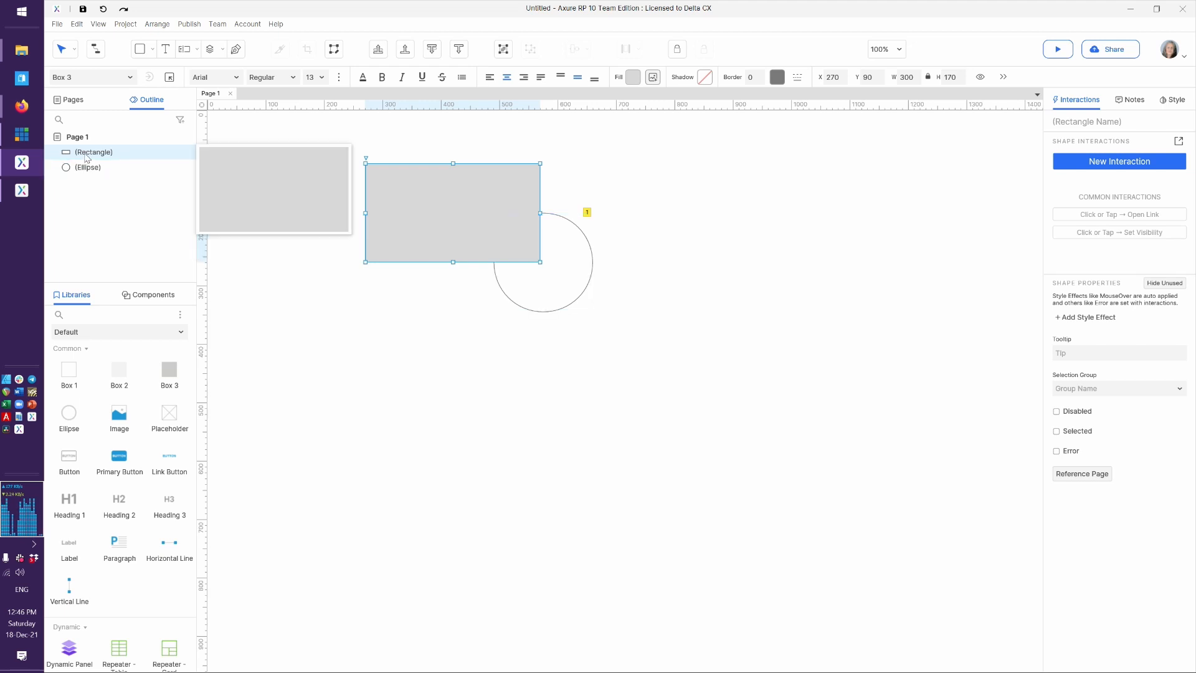
Move the rectangle back below the ellipse in Page 1's outline, and deselect it.
drag(89, 156, 90, 179)
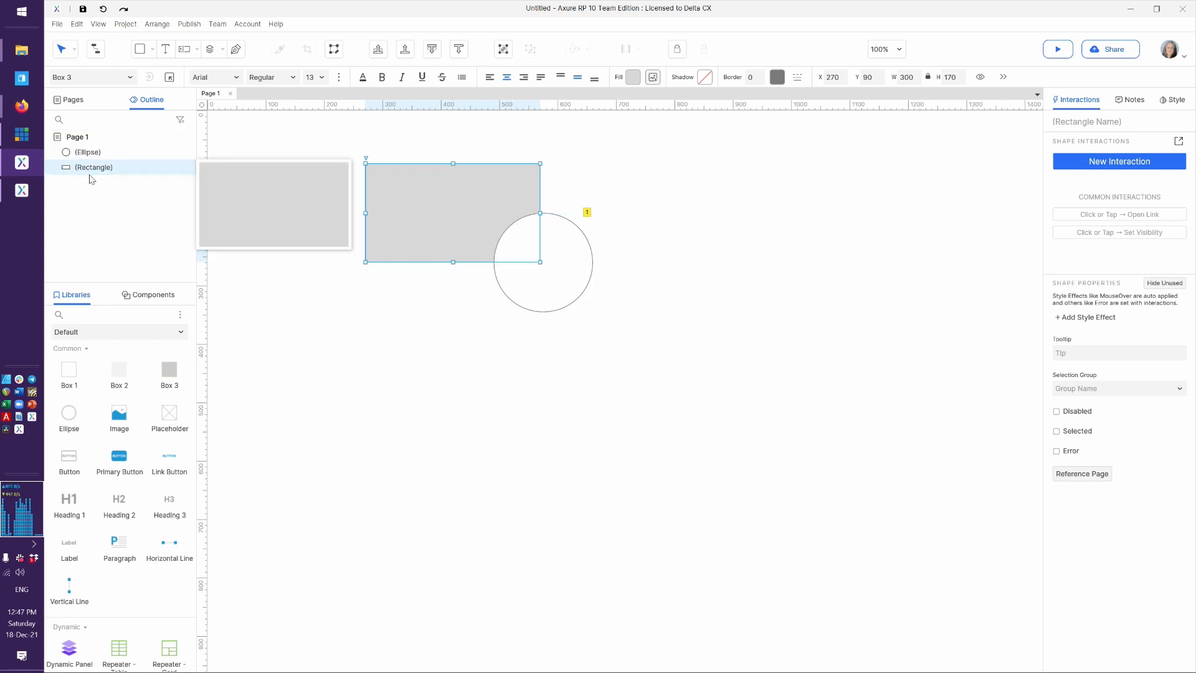
click(502, 436)
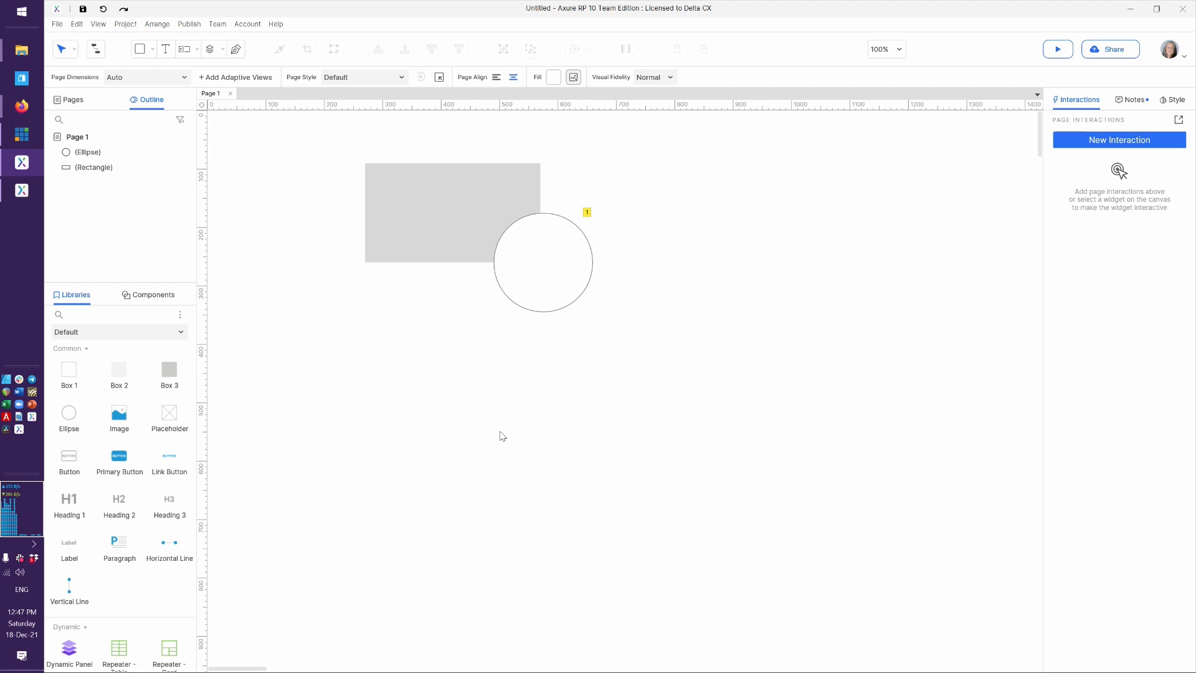
Select the ellipse and the rectangle in turn to compare them with their outline entries, and view the outline's filter and sort options.
click(561, 288)
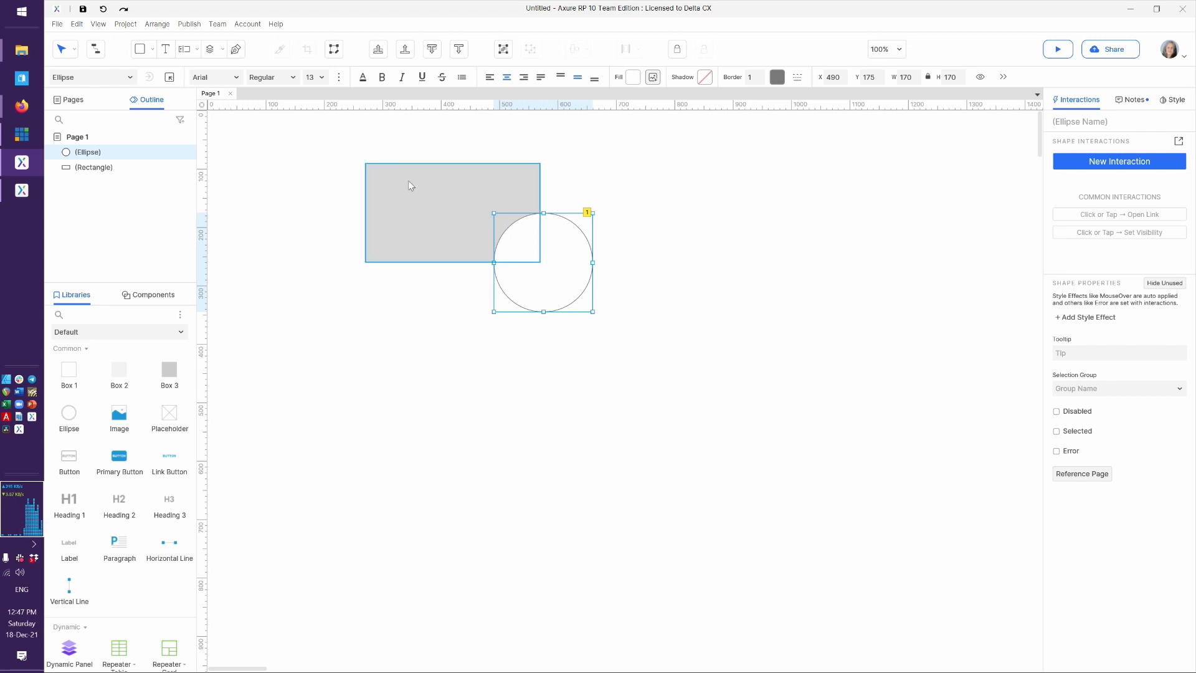
click(487, 233)
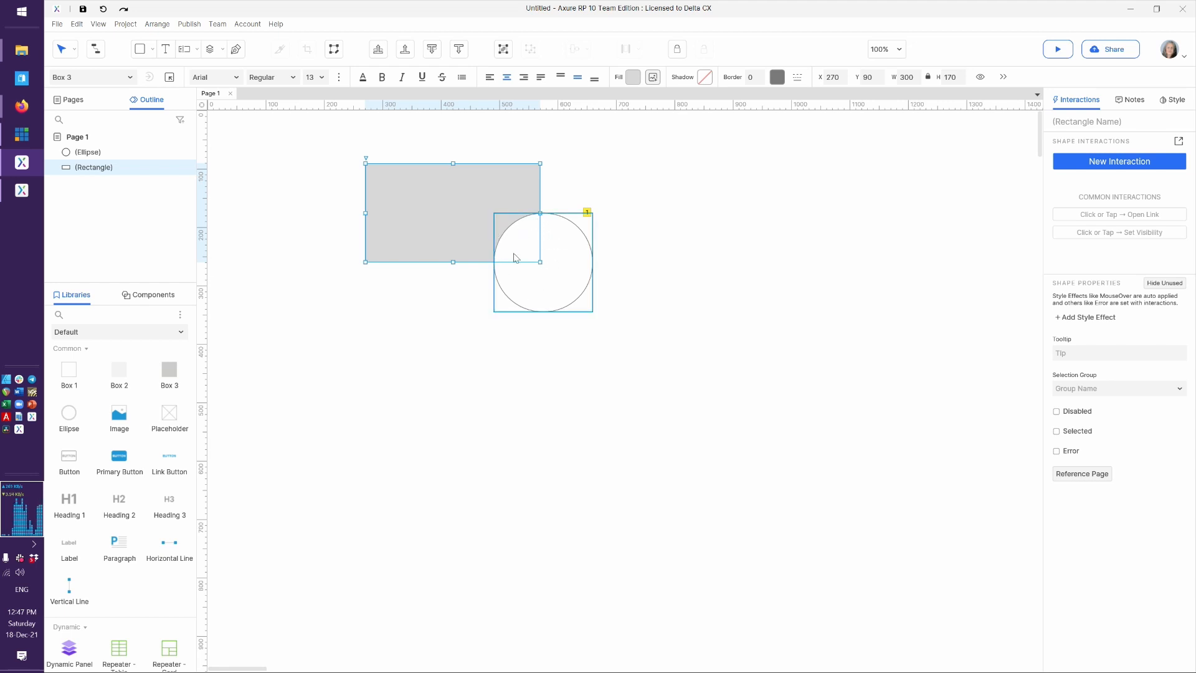
click(568, 271)
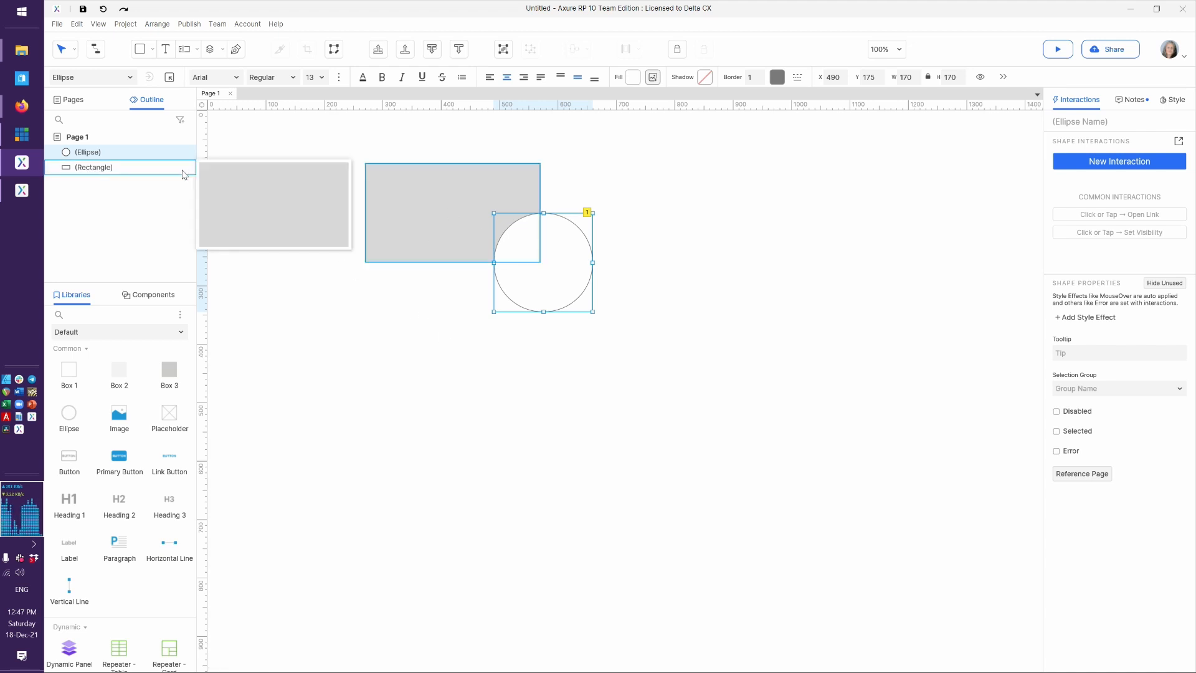
mouse_move(113, 146)
mouse_move(127, 172)
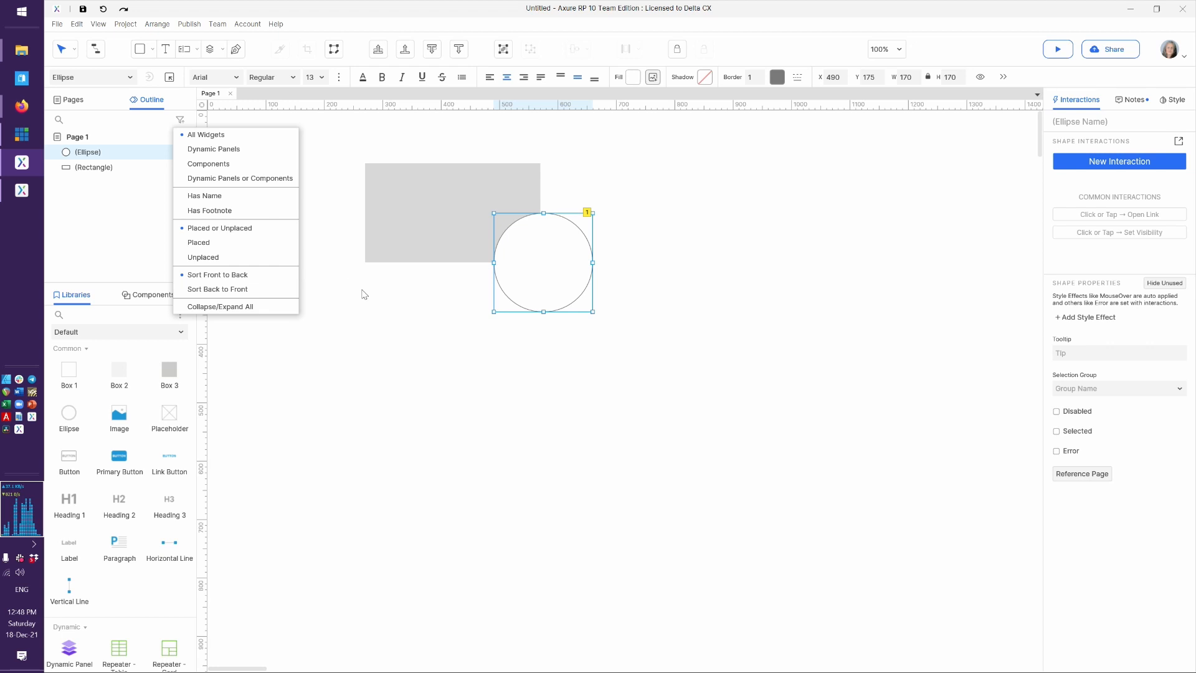
click(389, 323)
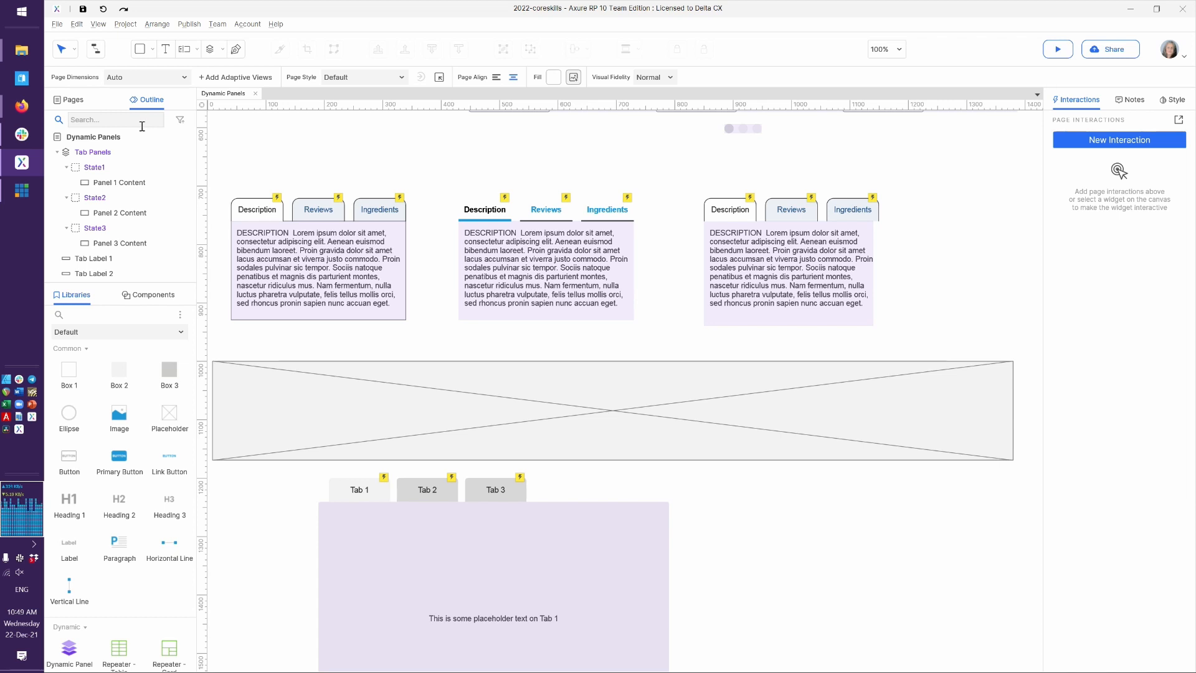
Hide the Tab Panels dynamic panel from the canvas view of the Dynamic Panels page, check the canvas, and show the panel again.
mouse_move(103, 154)
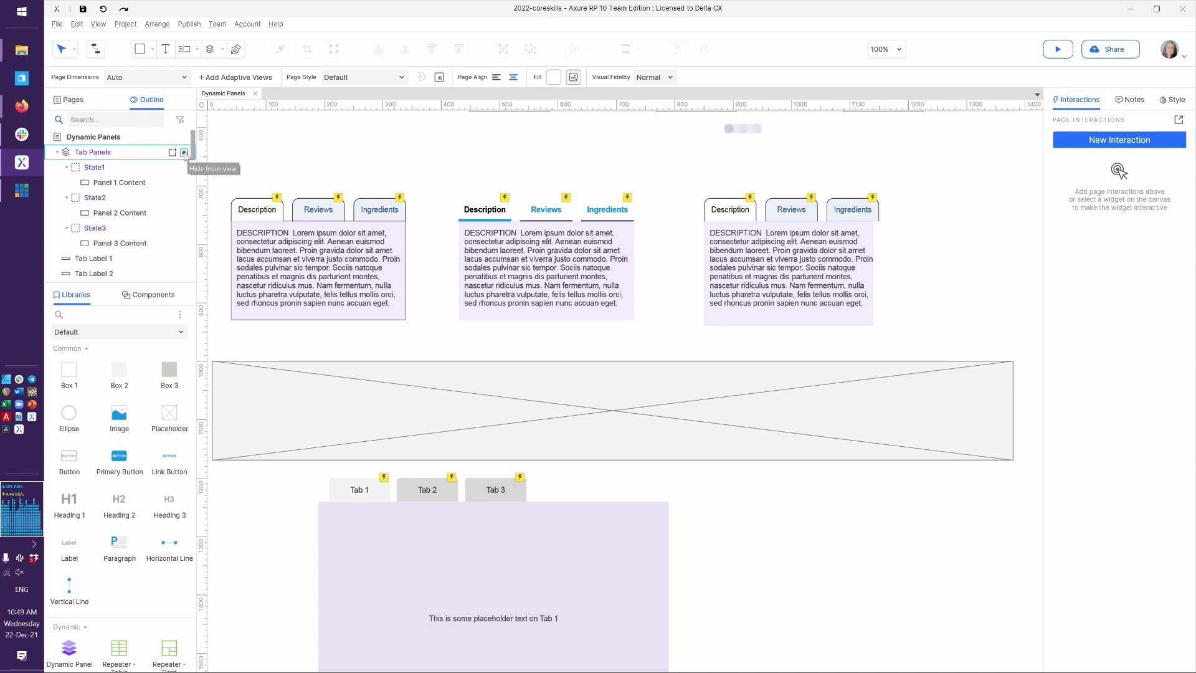
click(185, 153)
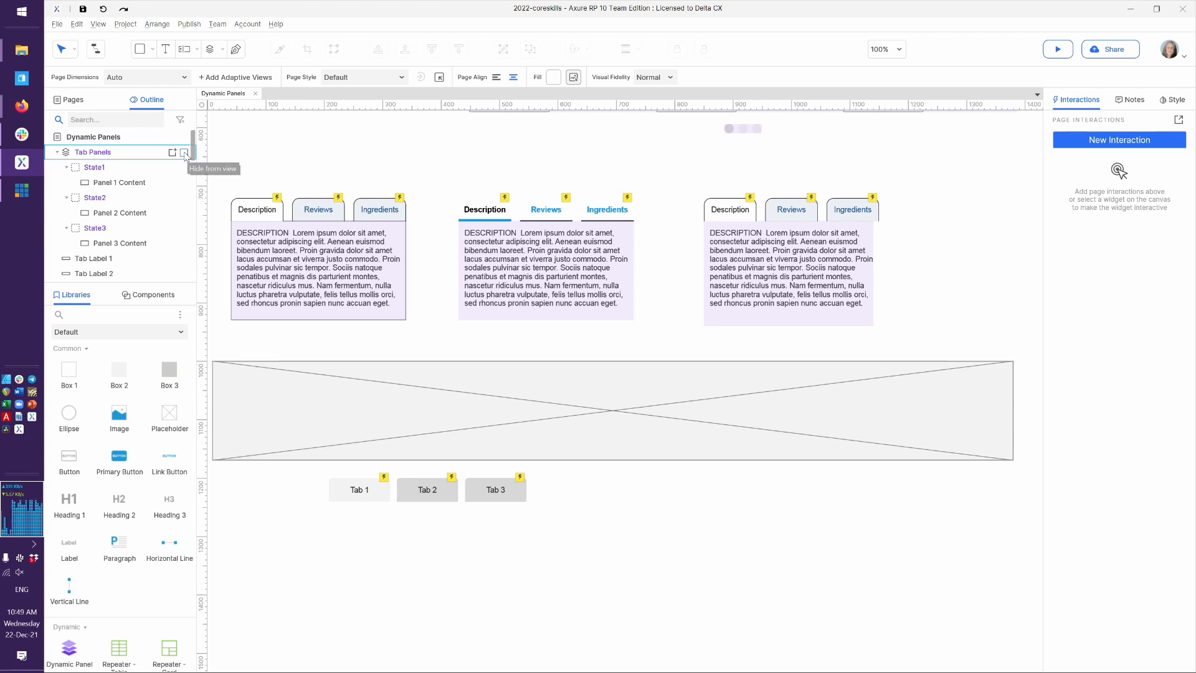
click(184, 154)
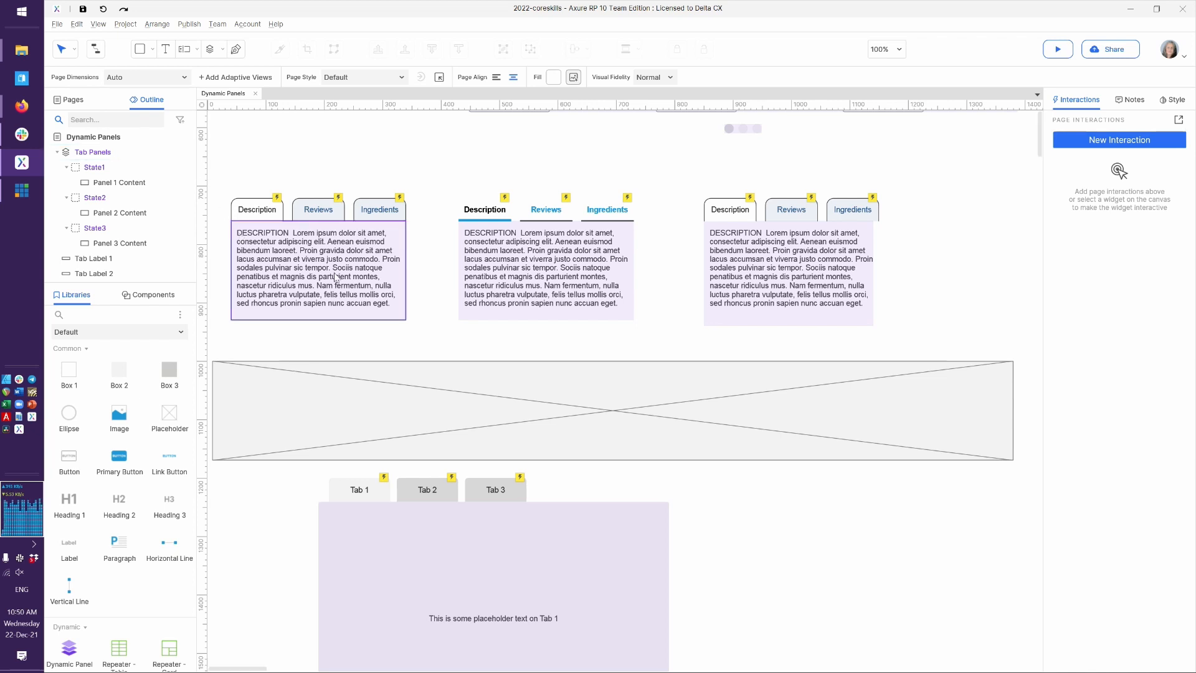
scroll(334, 278, up, 5)
scroll(333, 274, up, 1)
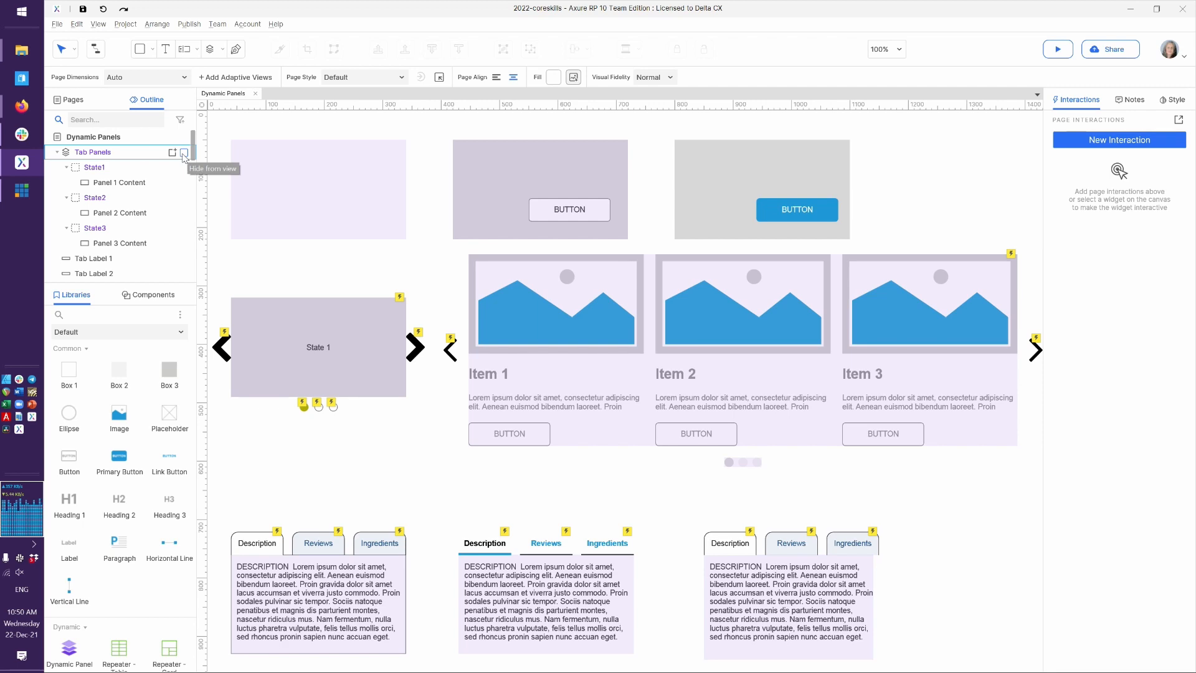
scroll(384, 398, down, 3)
scroll(384, 399, down, 1)
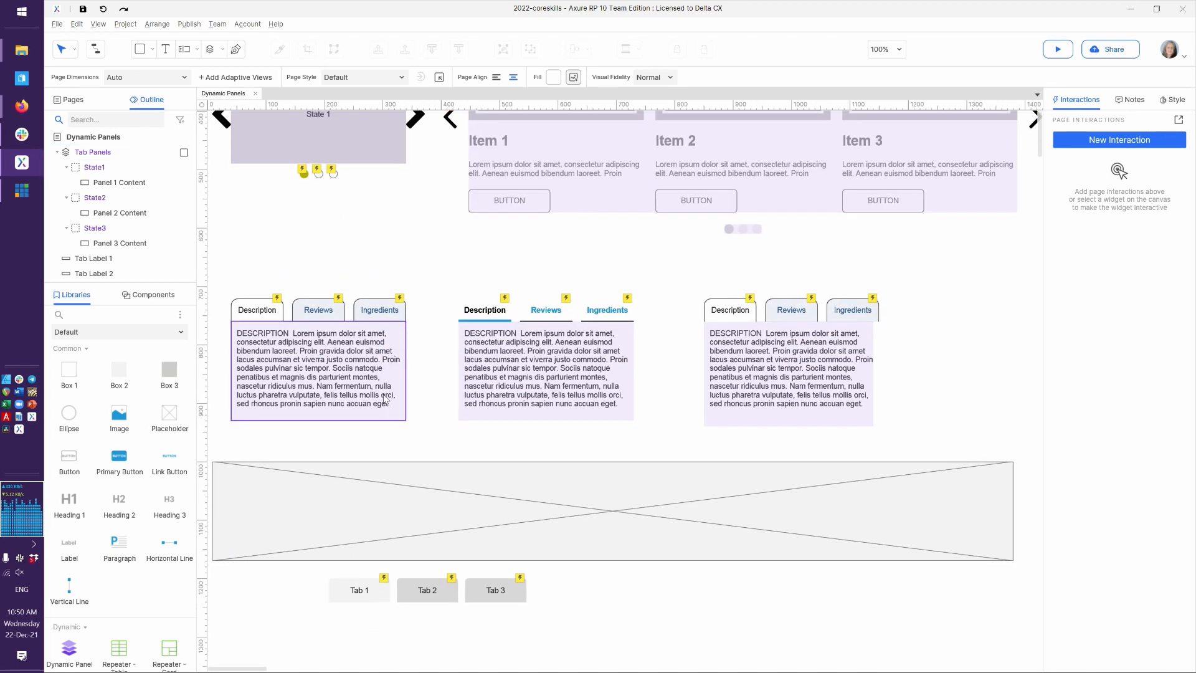
scroll(384, 399, up, 4)
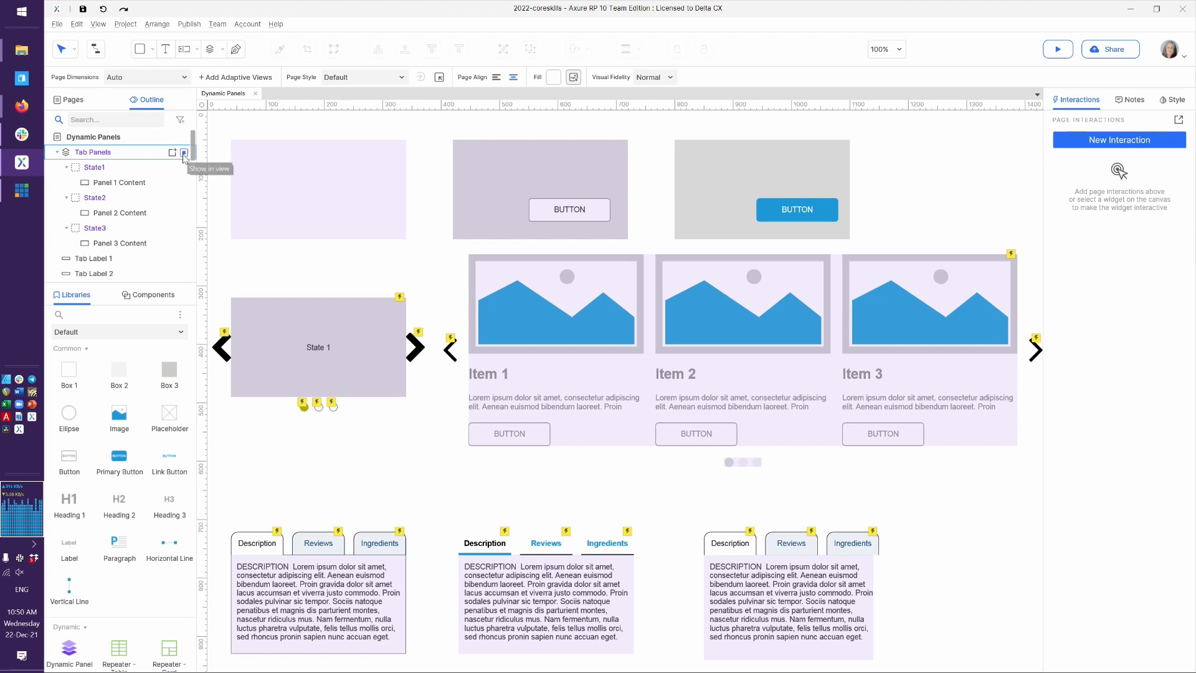
mouse_move(173, 187)
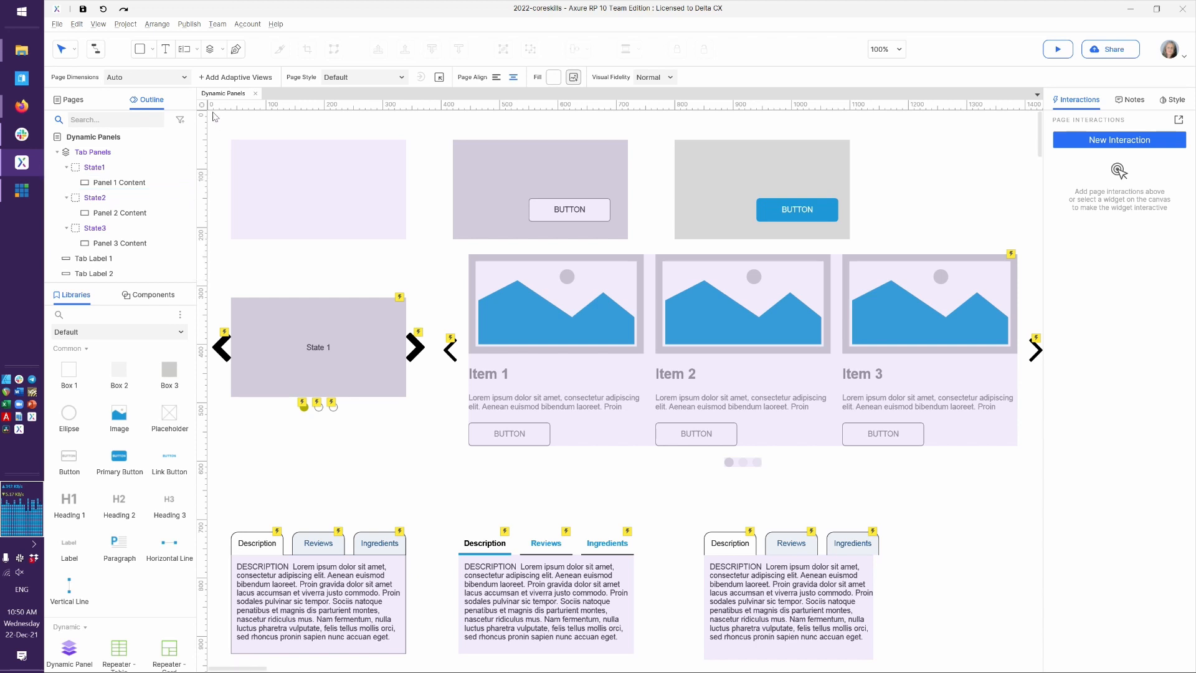
Open Page 1 (1) from the IA folder and Page 1 from the v 1.0 folder.
click(74, 101)
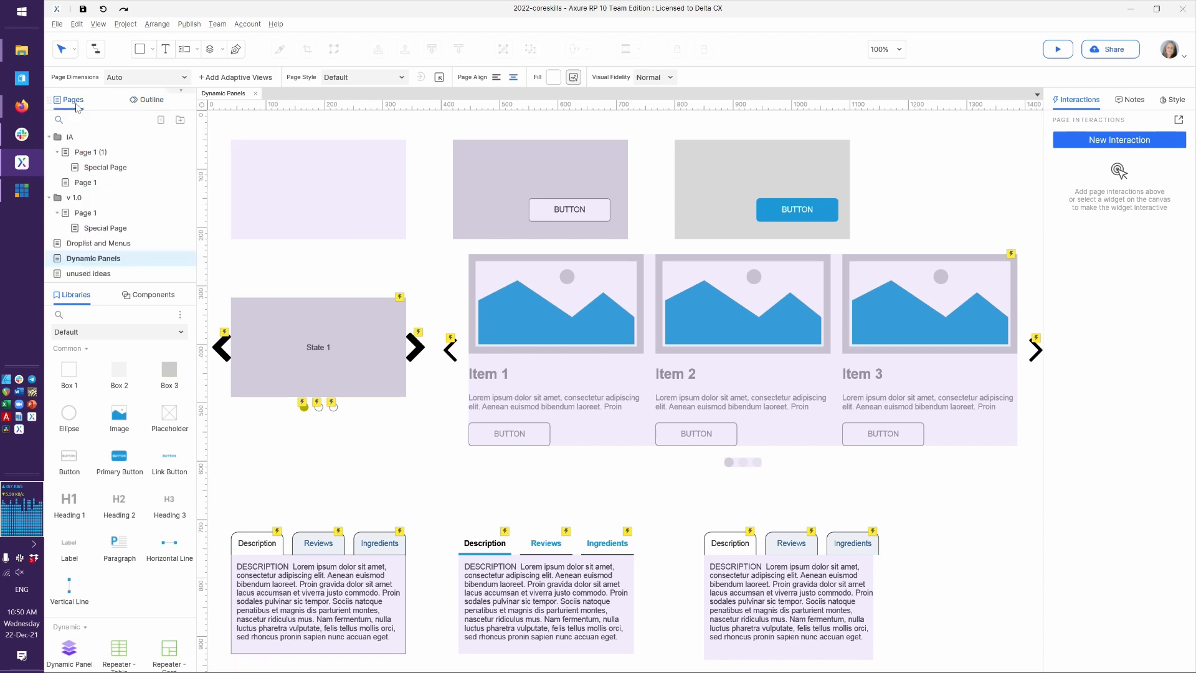
mouse_move(110, 175)
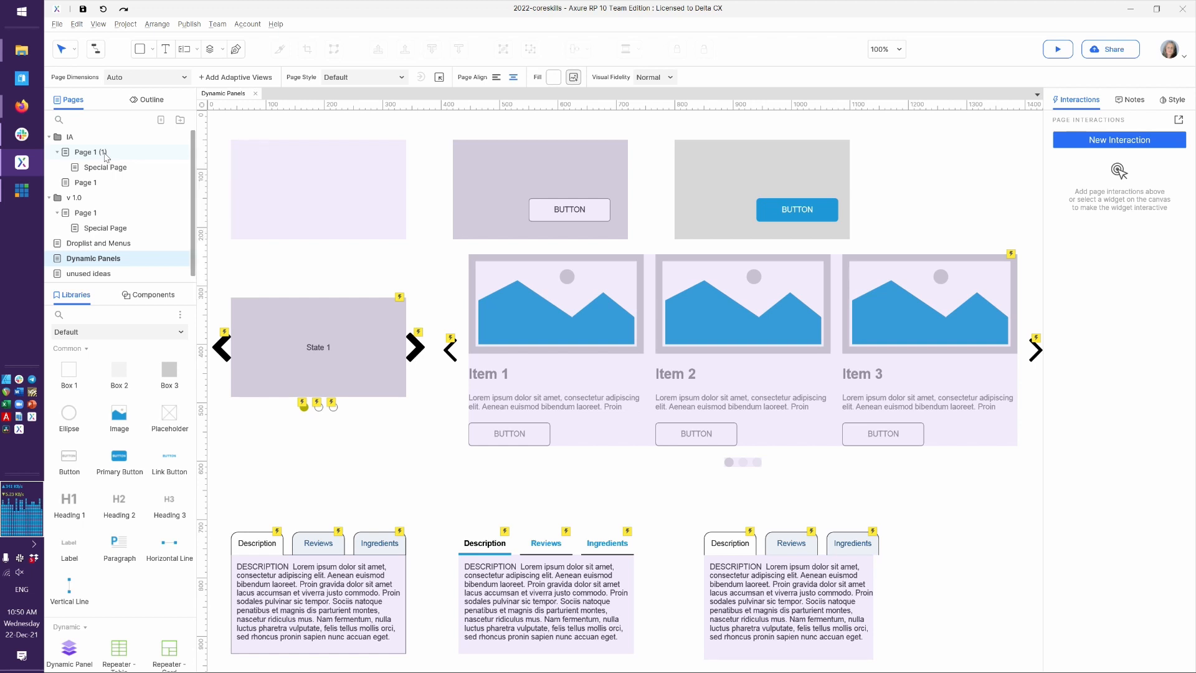
click(105, 157)
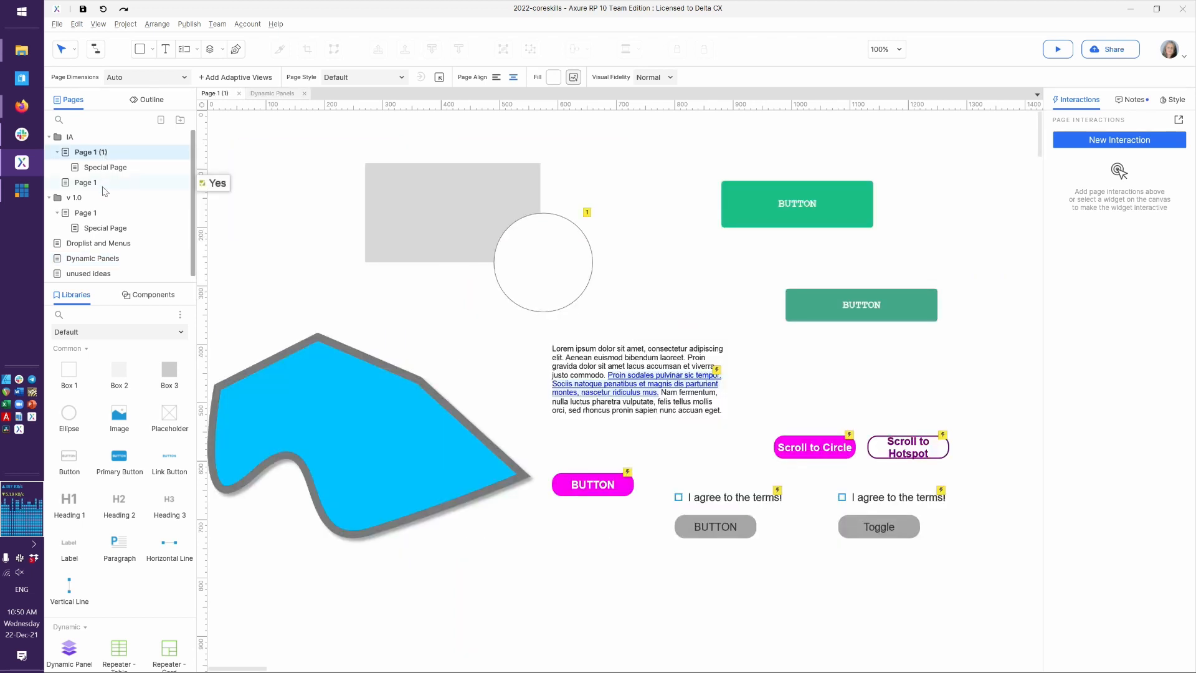
click(103, 215)
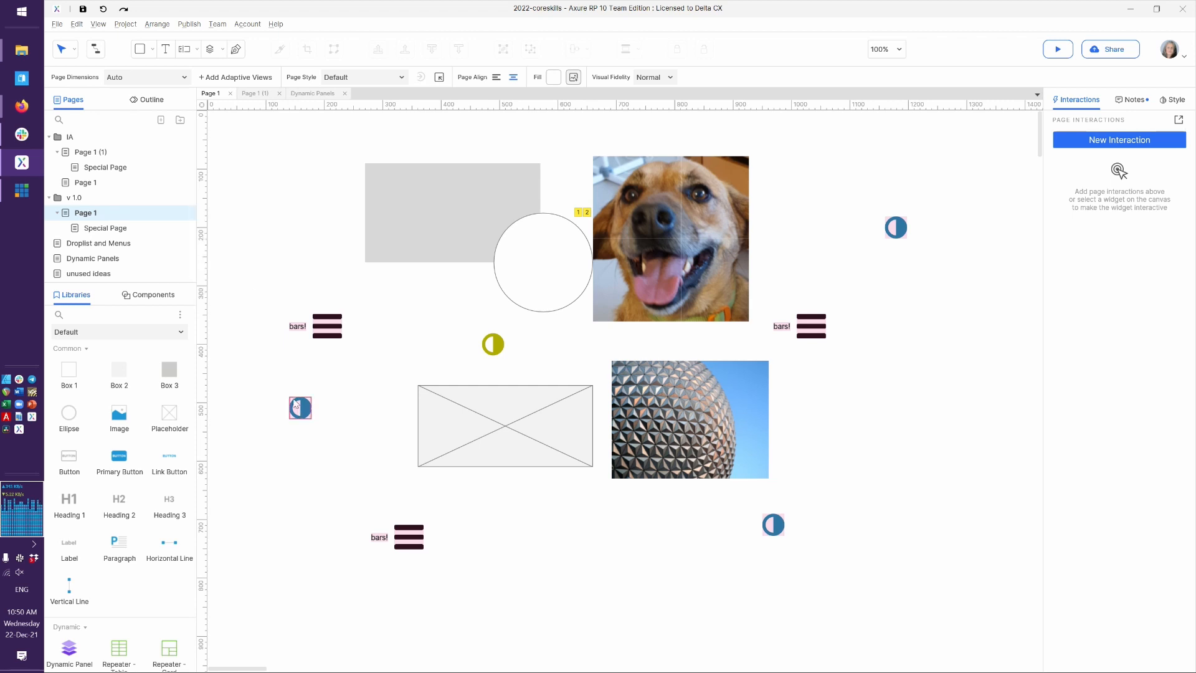
Examine the outline of Page 1 down through its images, component instances and shapes.
click(147, 99)
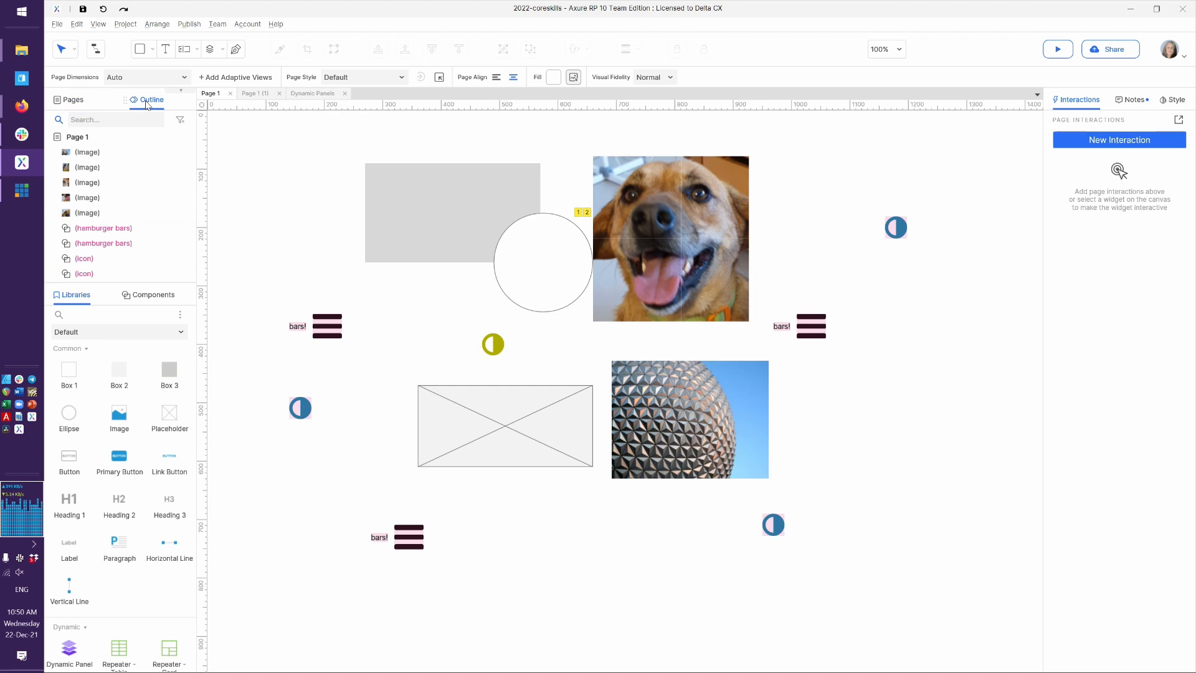
mouse_move(178, 201)
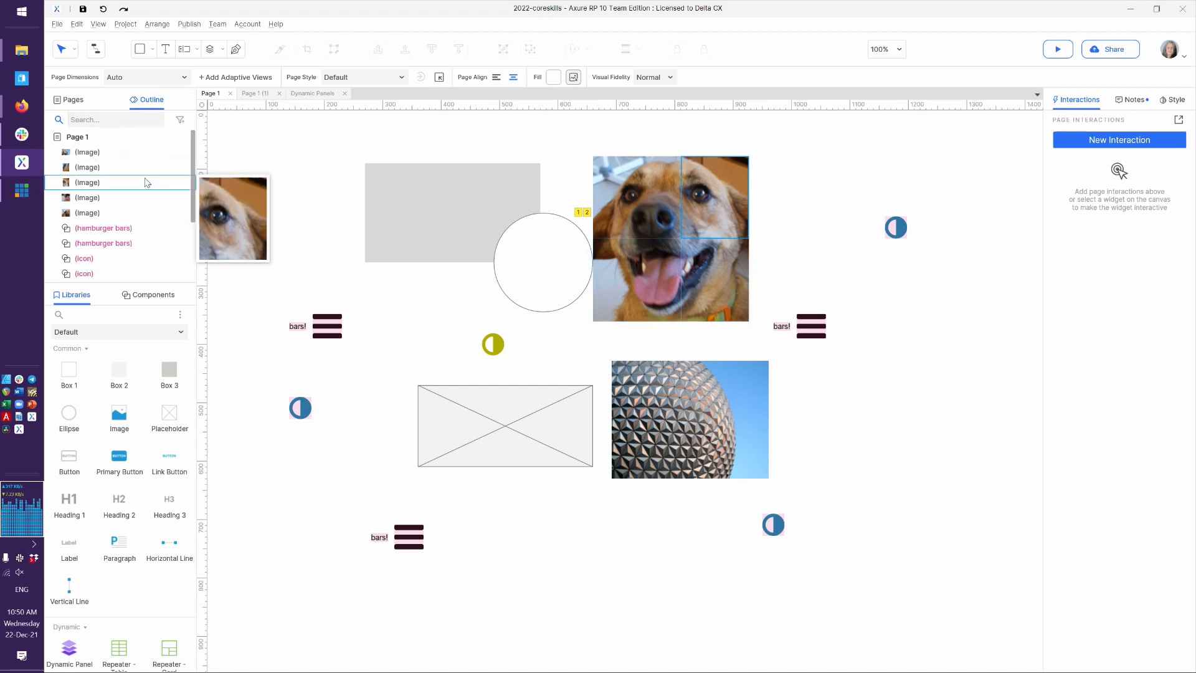
scroll(147, 181, down, 3)
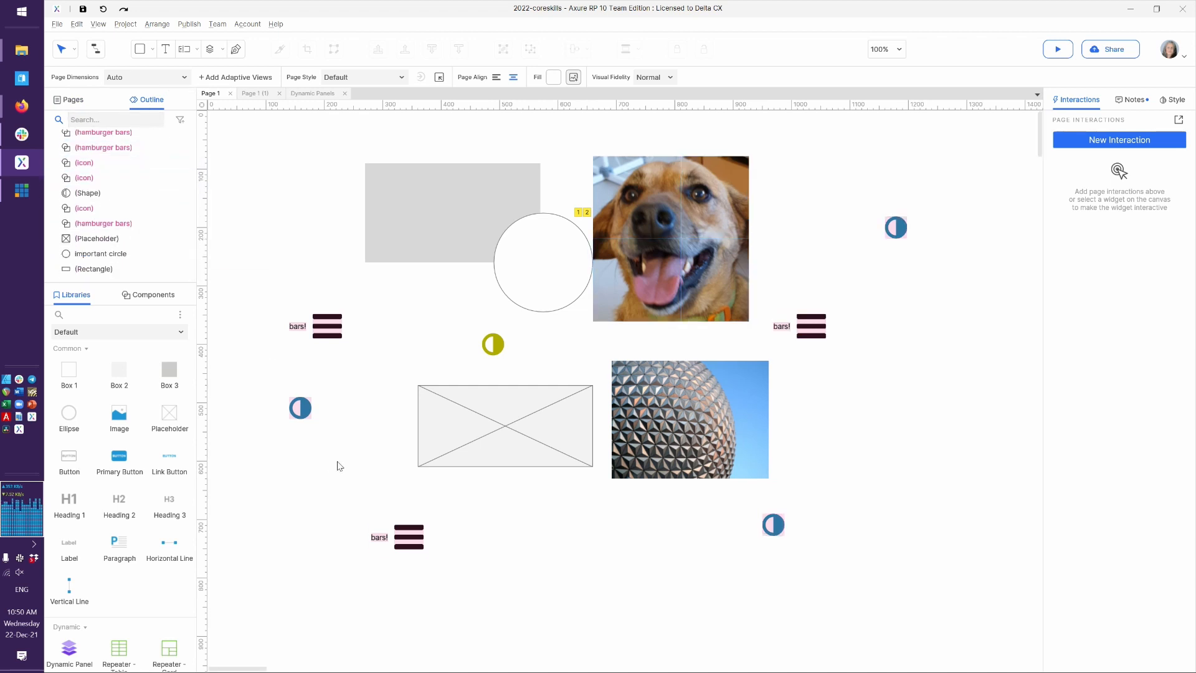
Hide the half-filled circle icon beside the placeholder from the canvas view, and show it again.
click(300, 409)
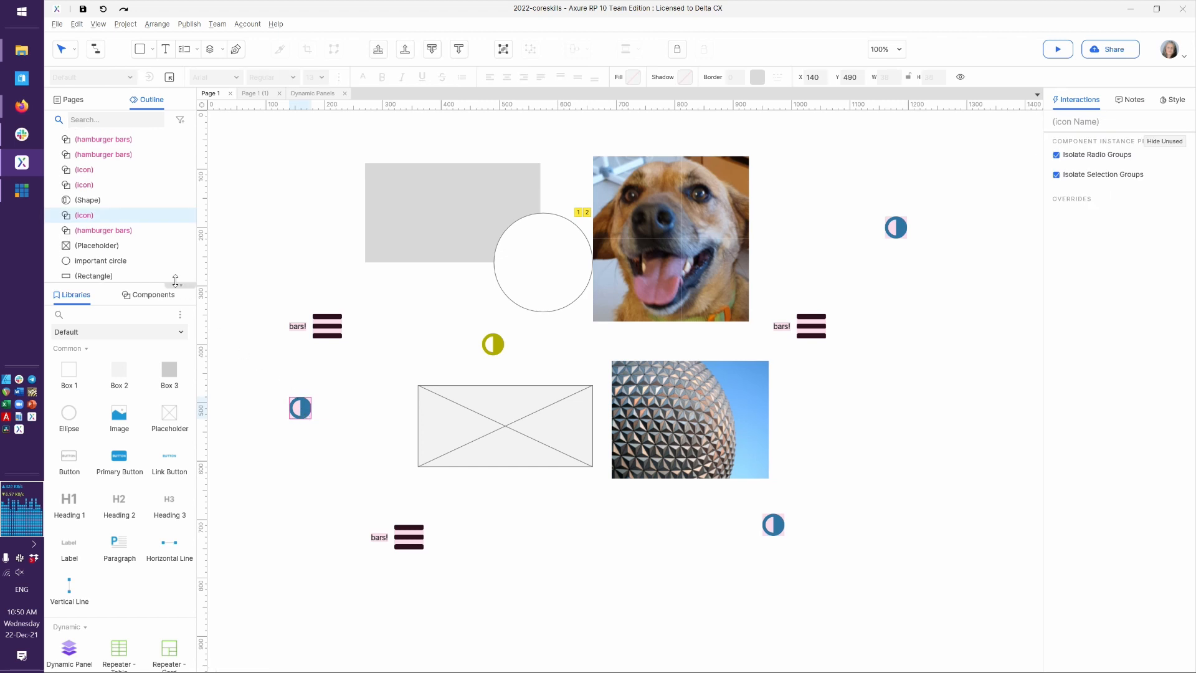
mouse_move(136, 219)
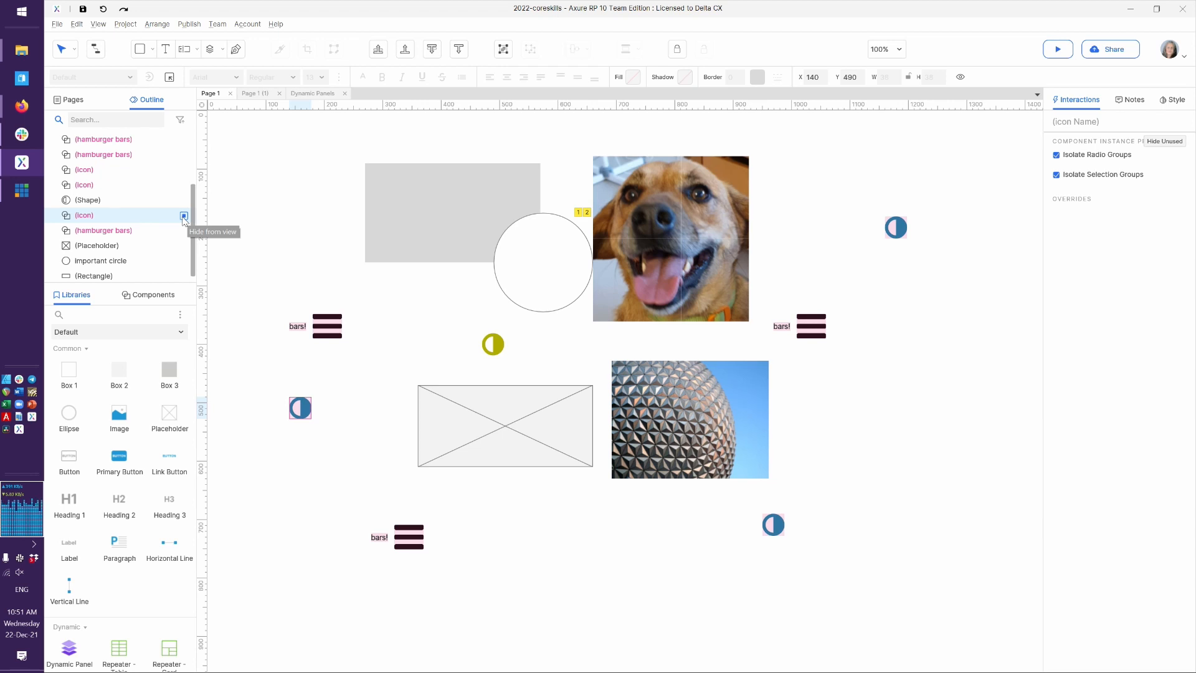
key(Escape)
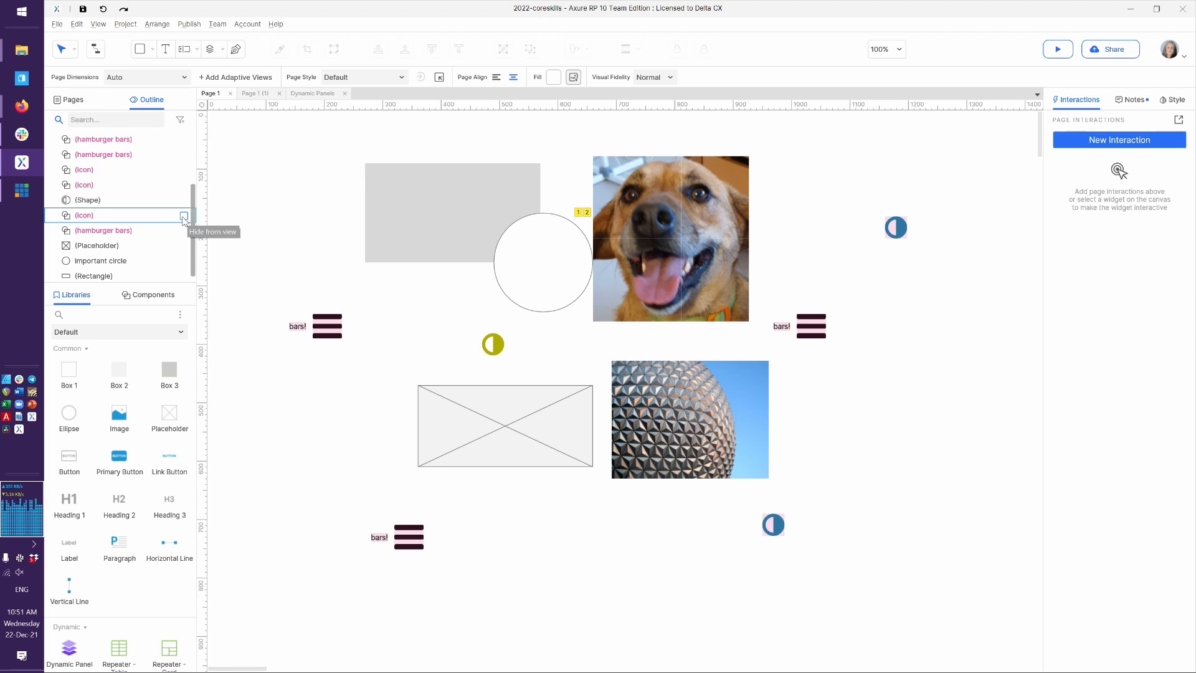
click(184, 216)
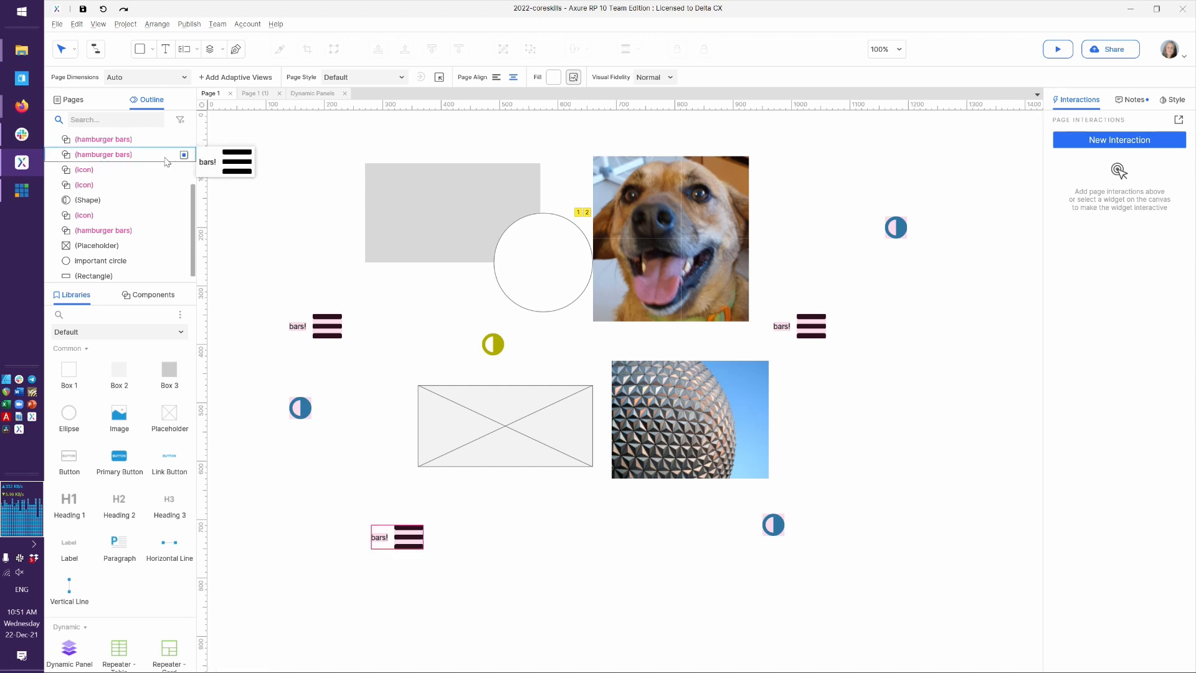
scroll(153, 154, up, 3)
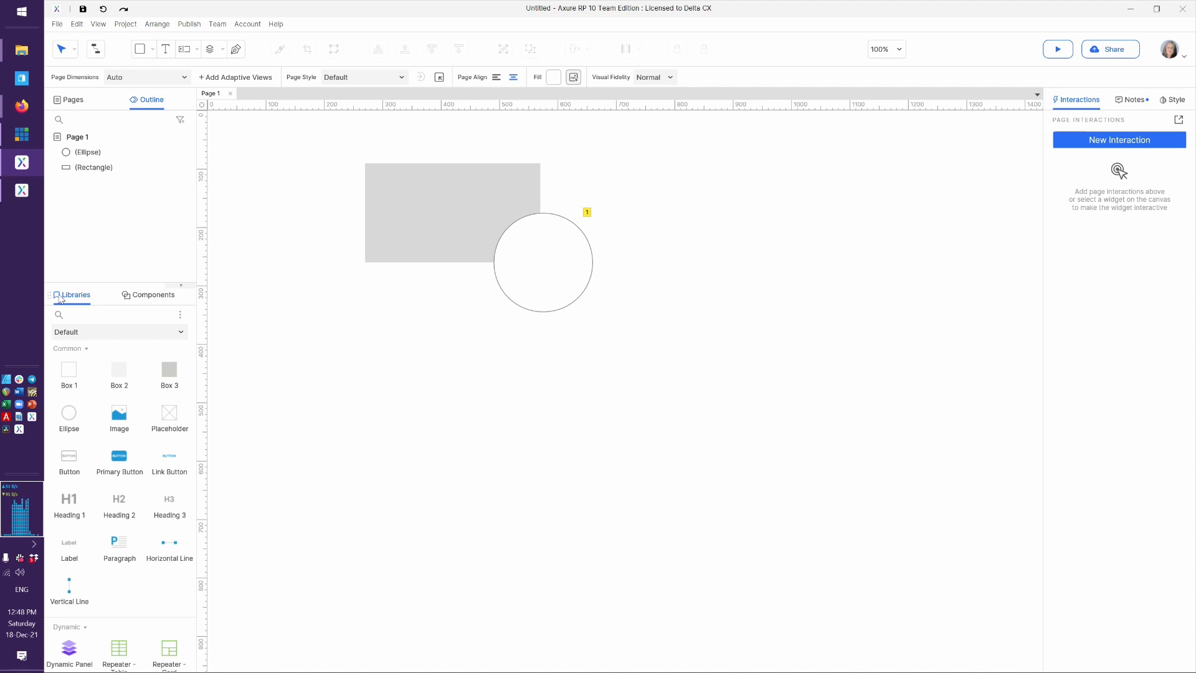
Review the available widget libraries, choose Default, and browse its widgets down to the Markup group.
click(140, 332)
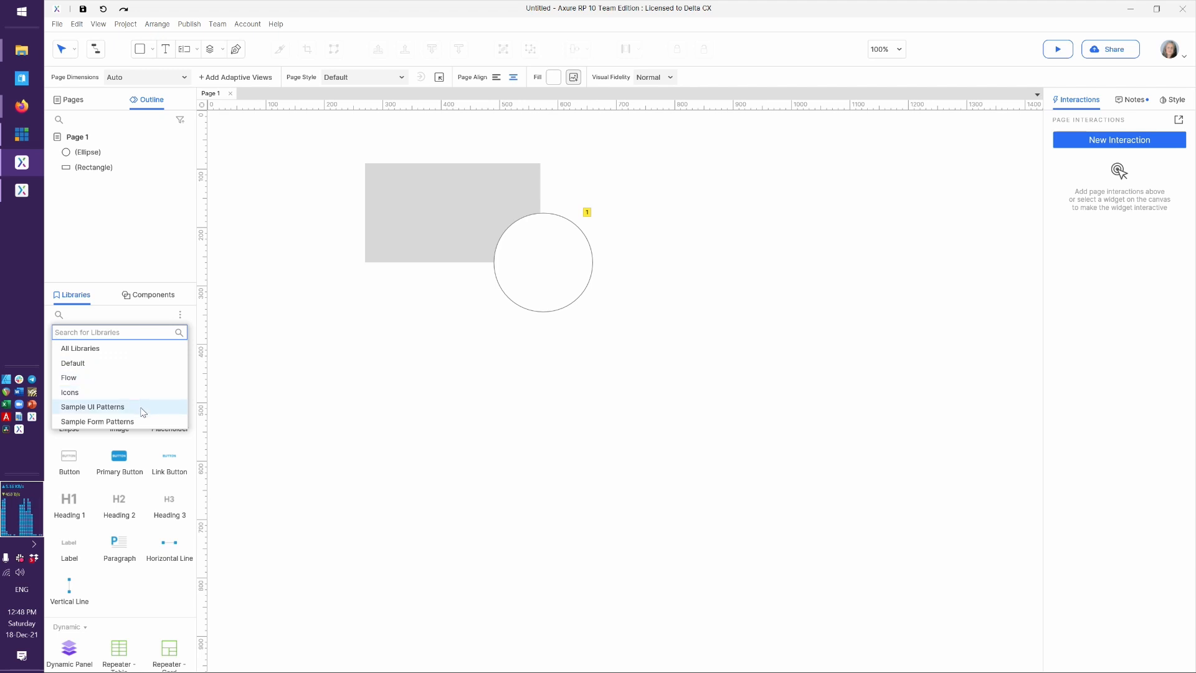
click(121, 363)
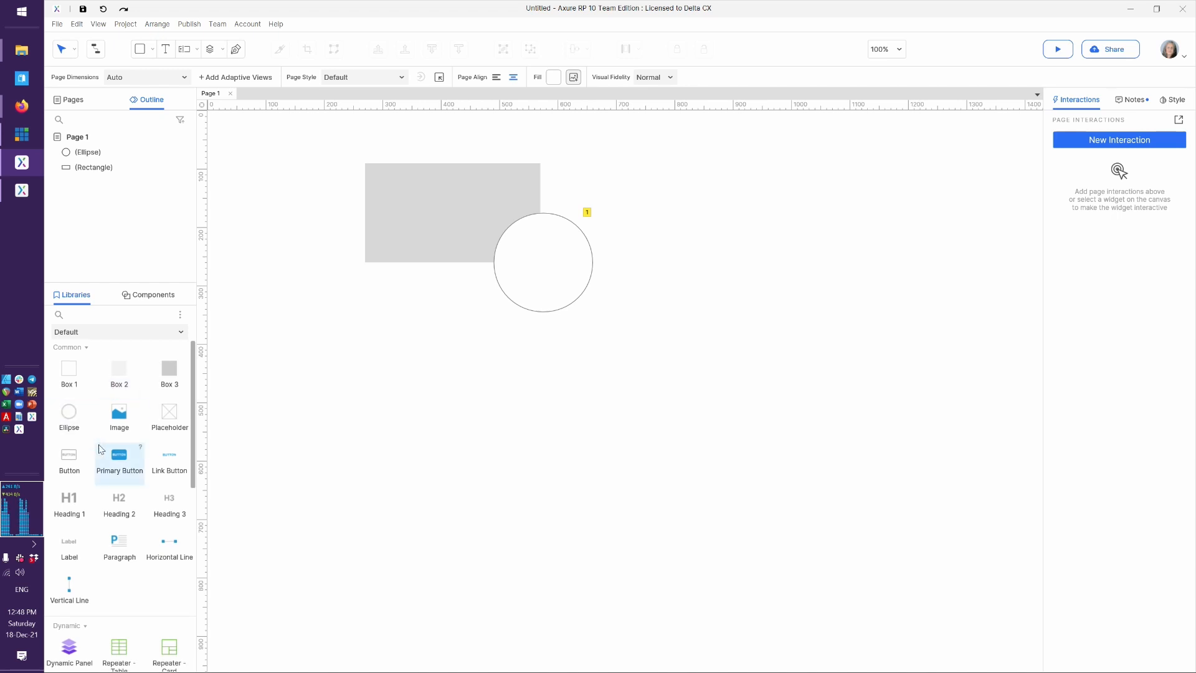
scroll(114, 530, down, 5)
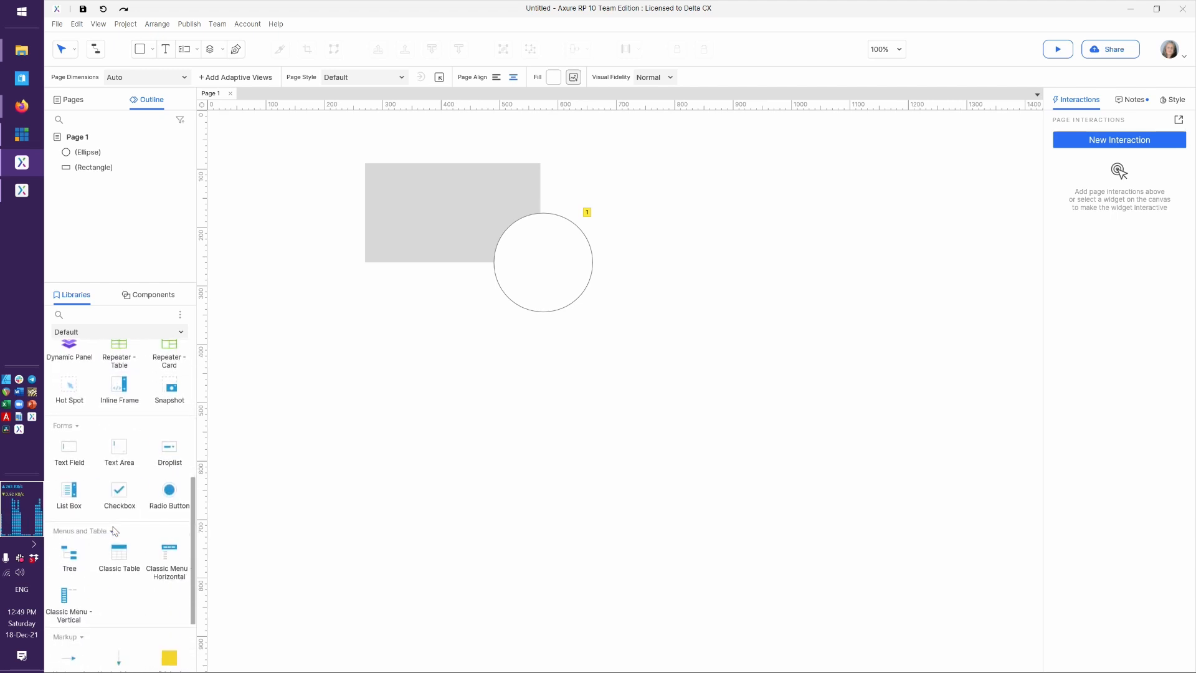
scroll(123, 451, down, 2)
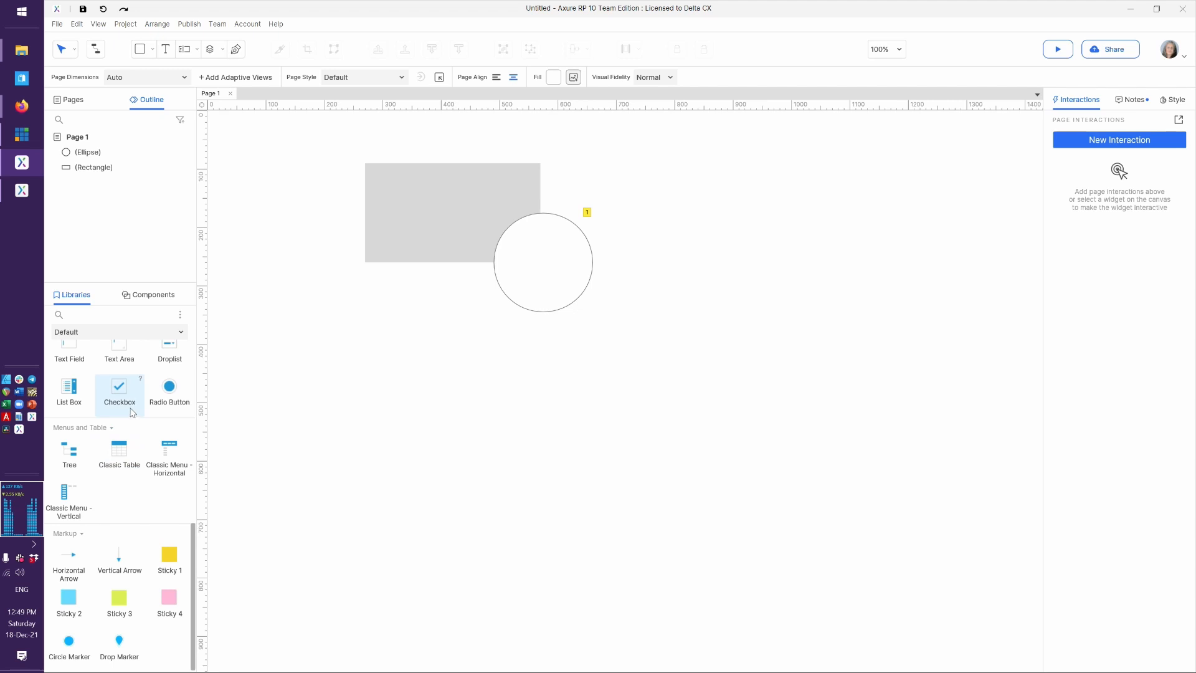
Place a Placeholder widget on the canvas below the ellipse, at about X 360, Y 470, and view its style properties.
scroll(125, 436, up, 5)
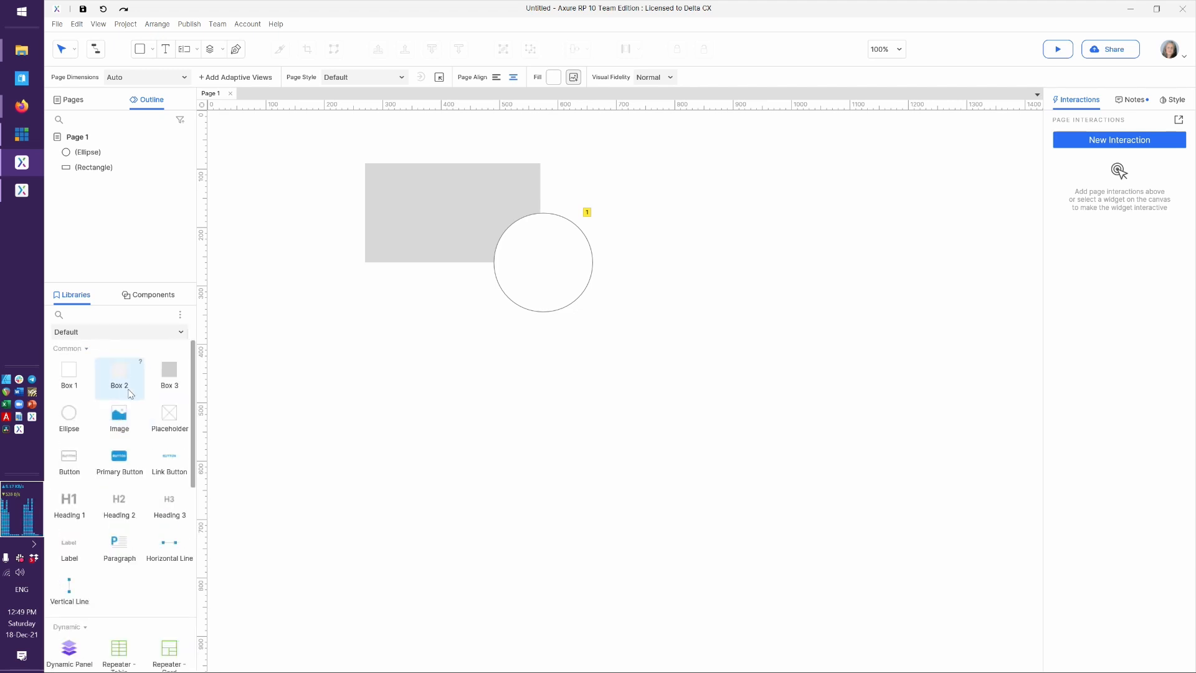
drag(170, 428, 593, 467)
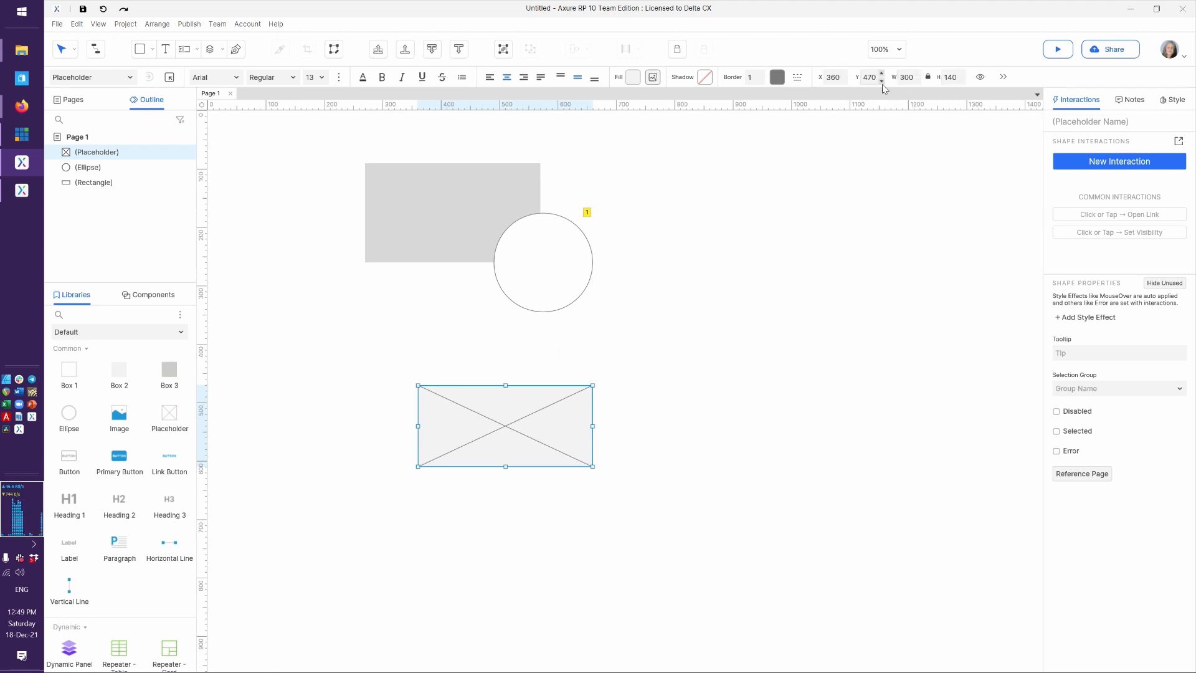
click(1173, 112)
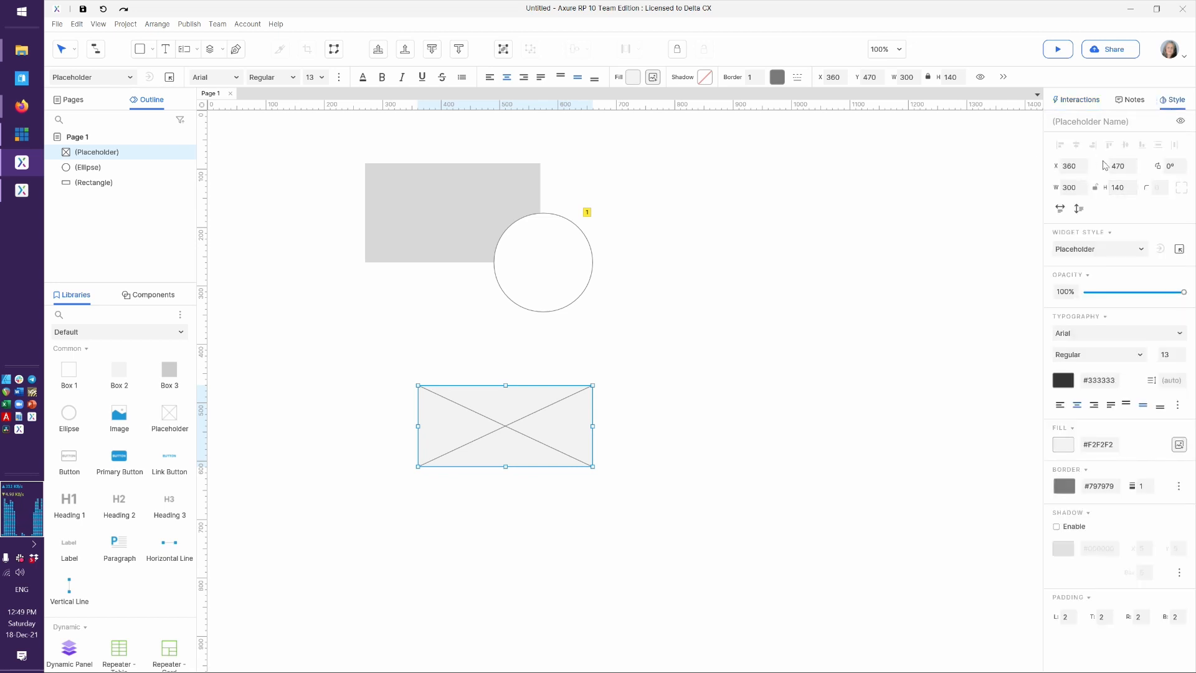
click(1076, 99)
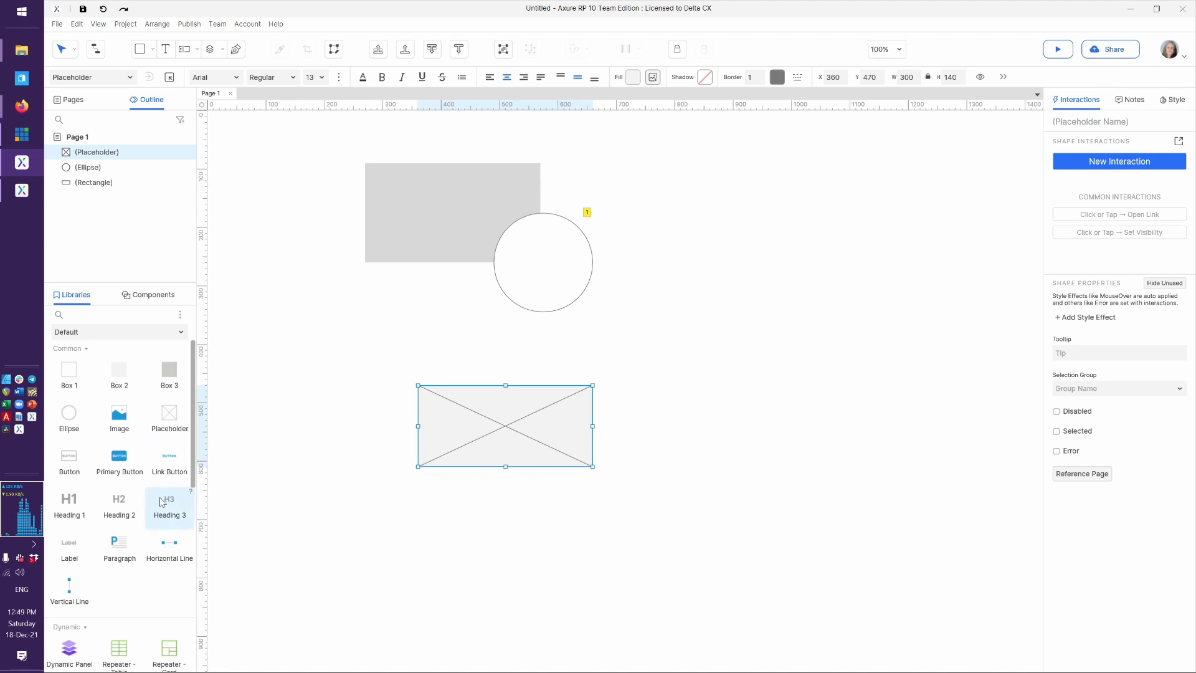
Shrink the widget library area down to its headings and restore its previous height.
click(160, 429)
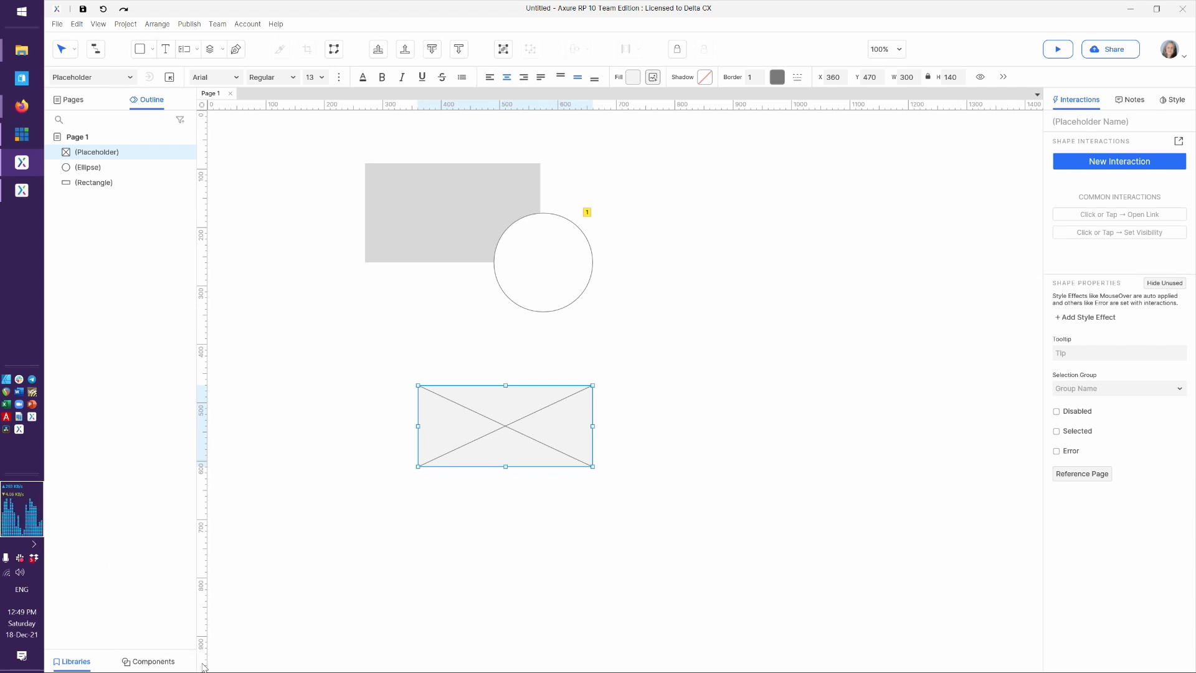
click(177, 652)
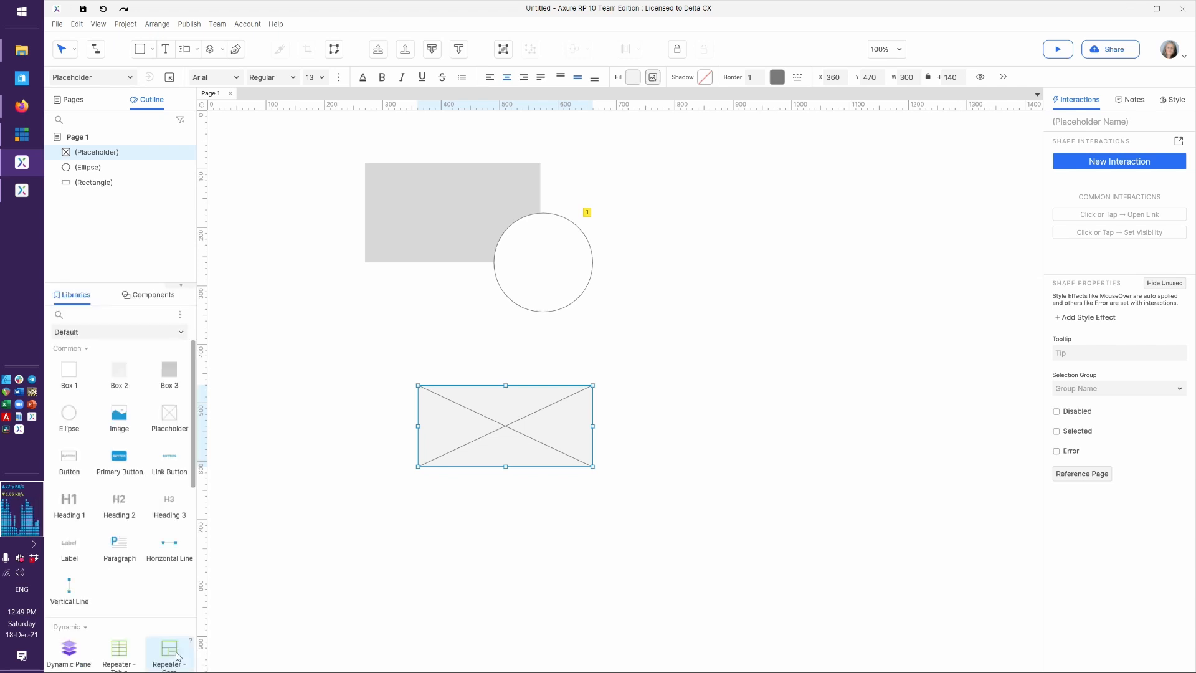
View the Flow widget library, and switch to the Icons library.
click(114, 332)
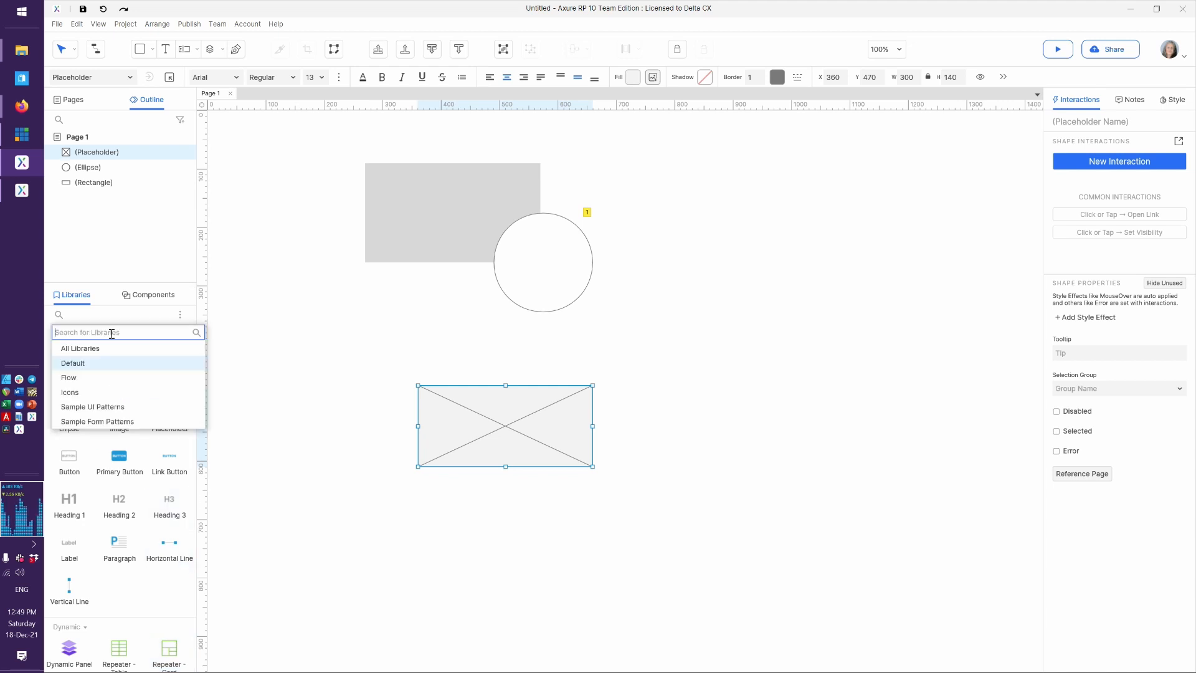
click(109, 378)
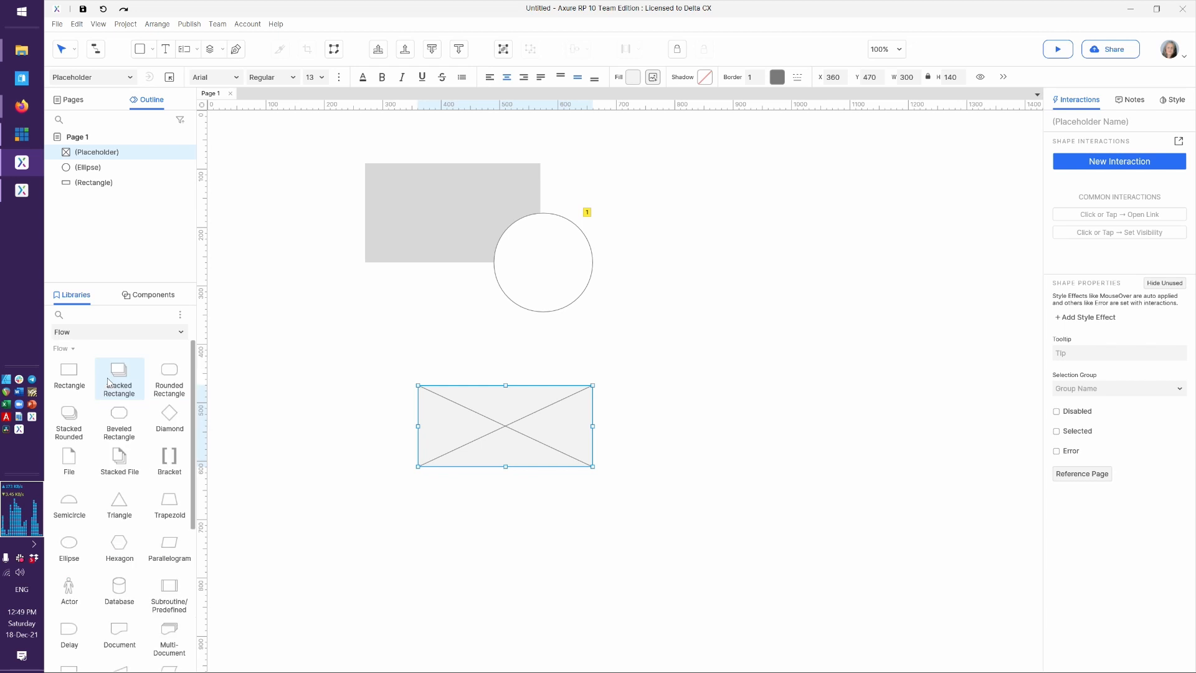
click(112, 332)
click(108, 390)
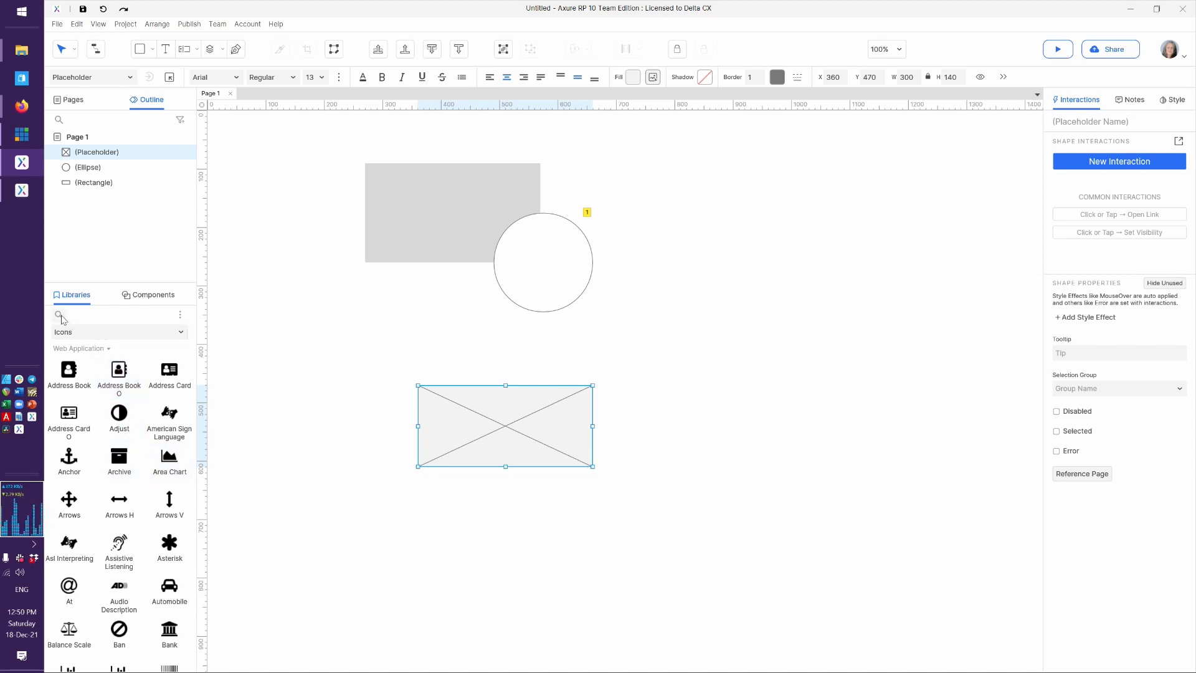
Search the Icons library for "bar", place the Bars icon on the canvas at about X 180, Y 348, and clear the search.
click(59, 315)
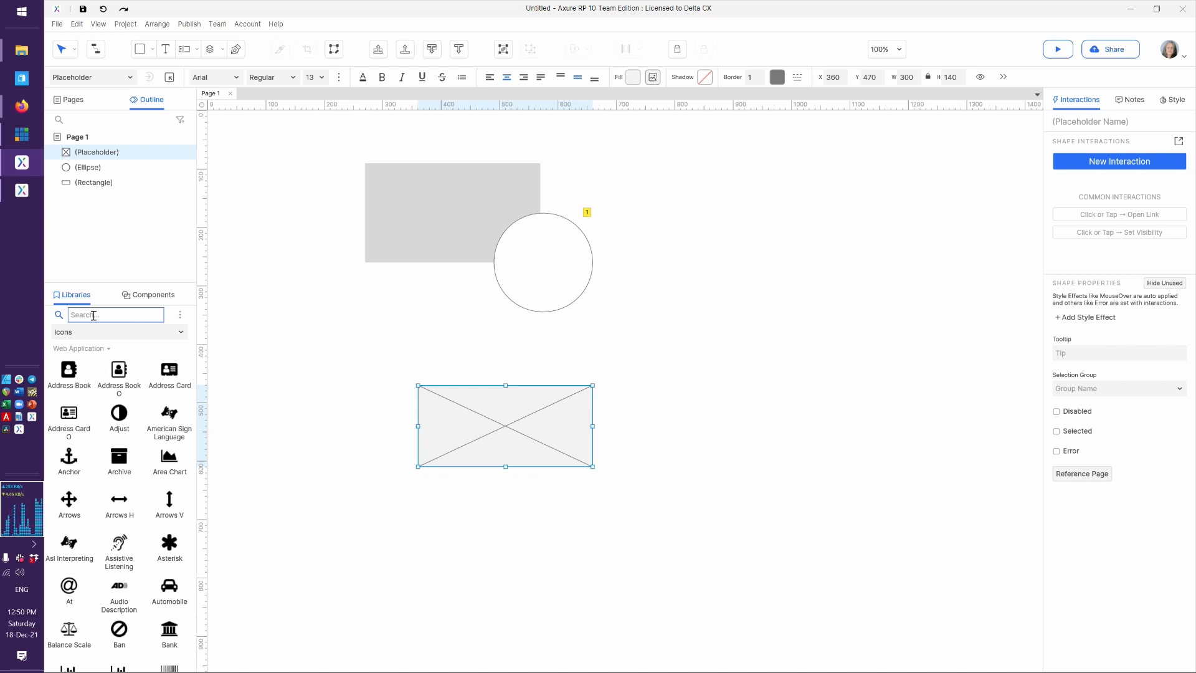
text(ham)
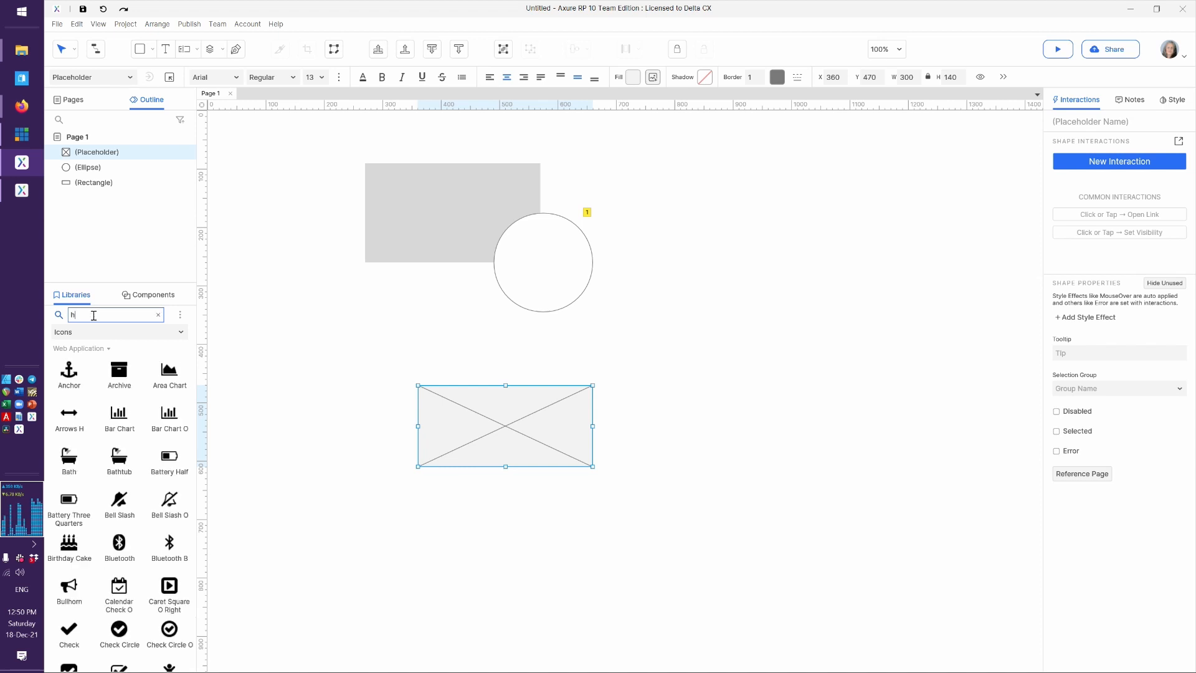
key(BackSpace)
key(BackSpace)
key(BackSpace)
text(bar)
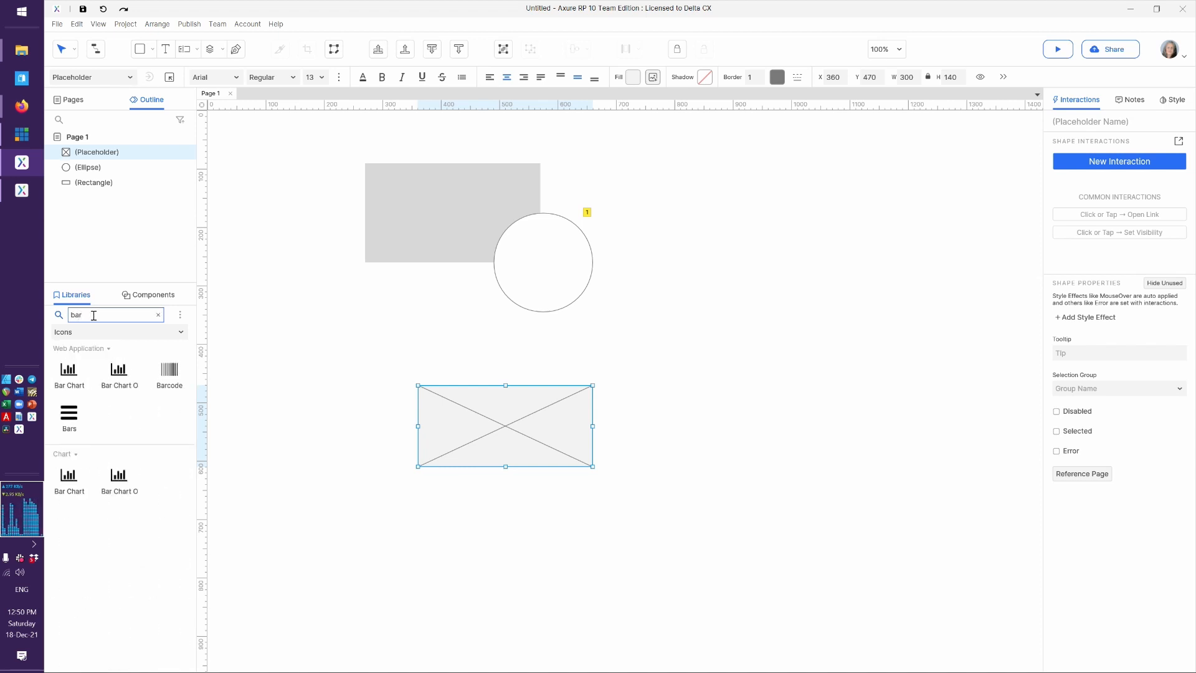
drag(70, 426, 312, 313)
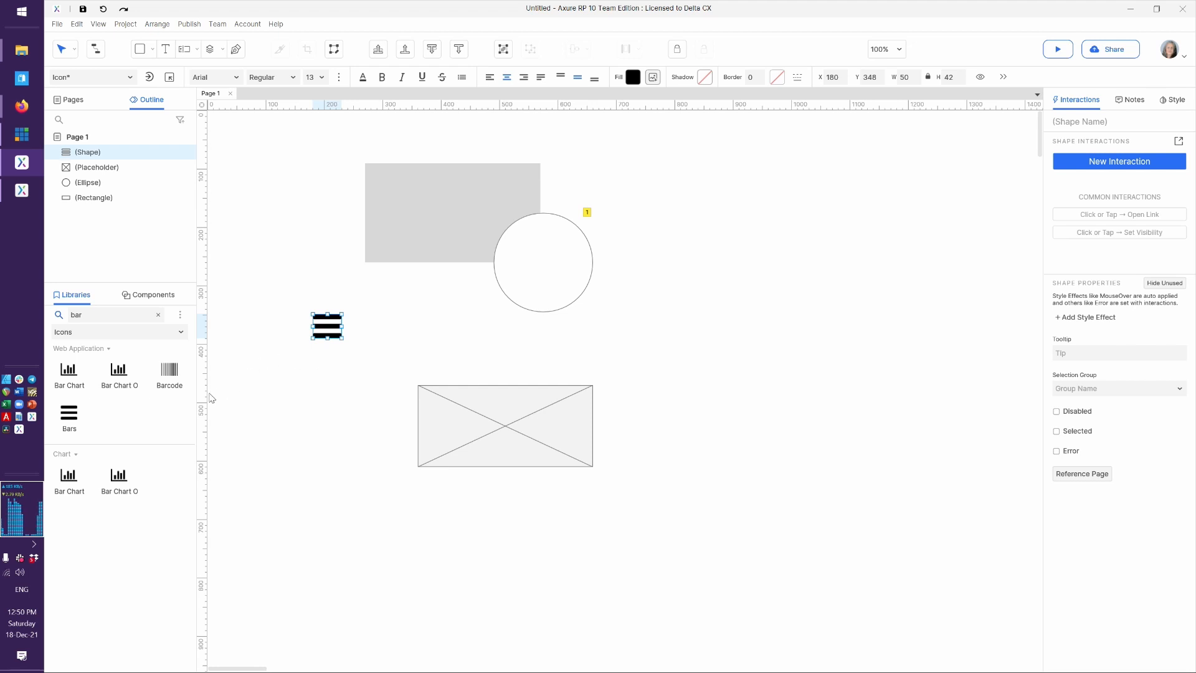
click(158, 315)
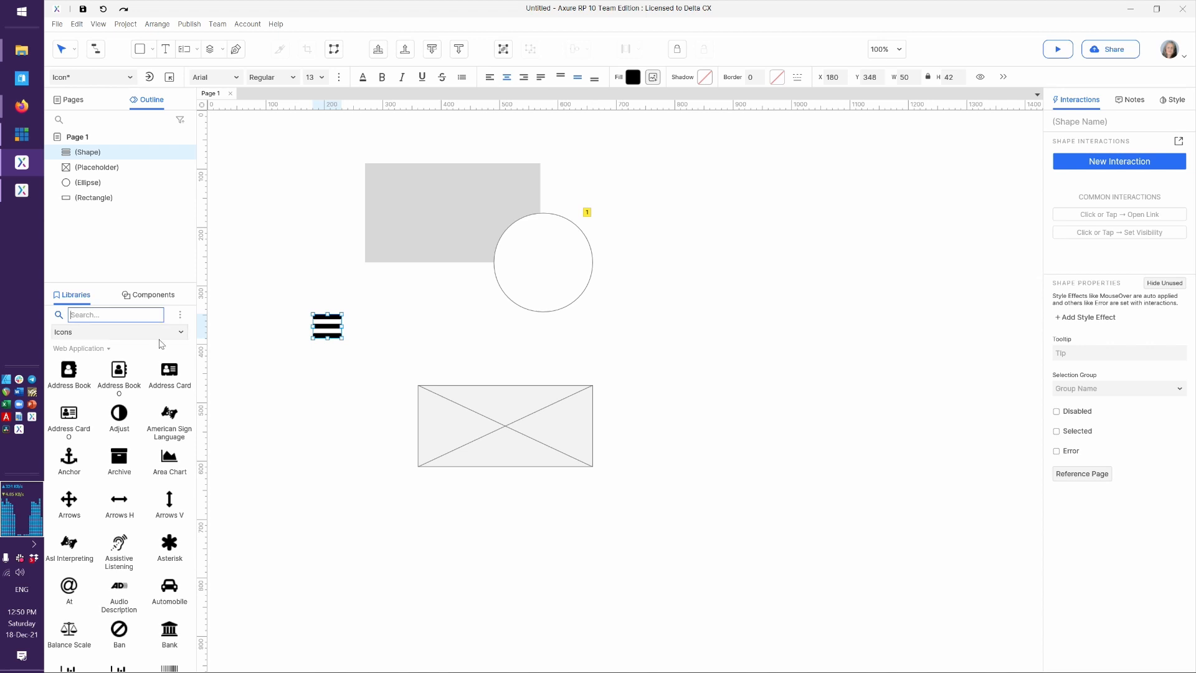
click(160, 337)
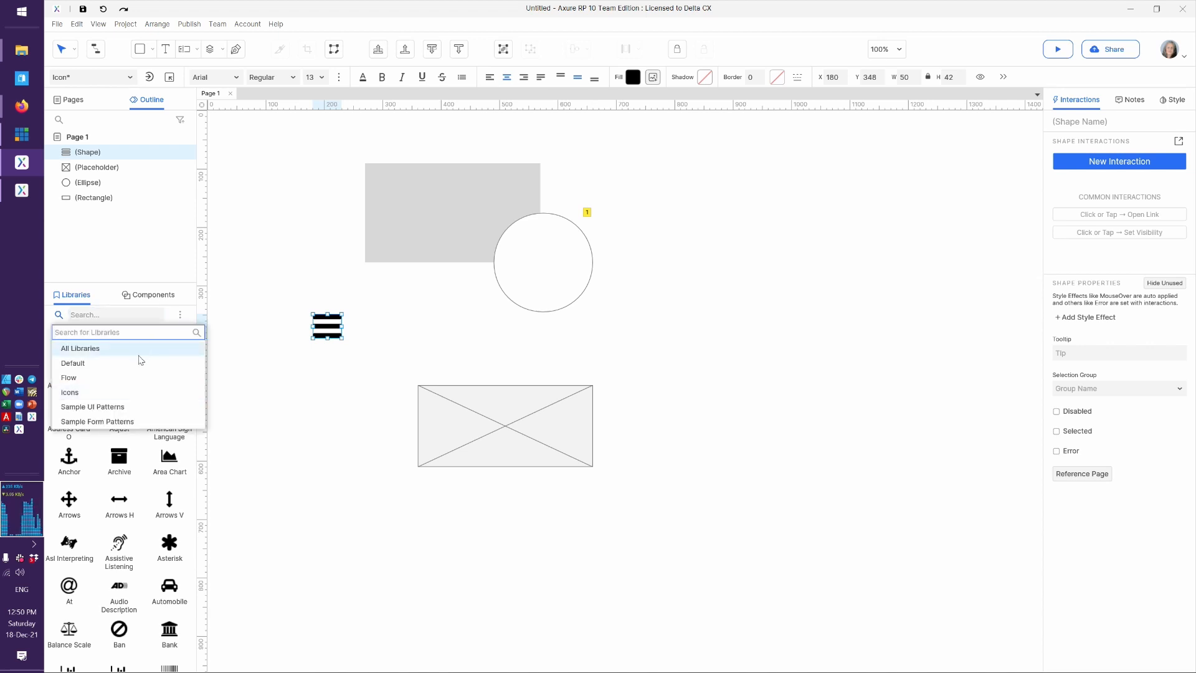
click(284, 385)
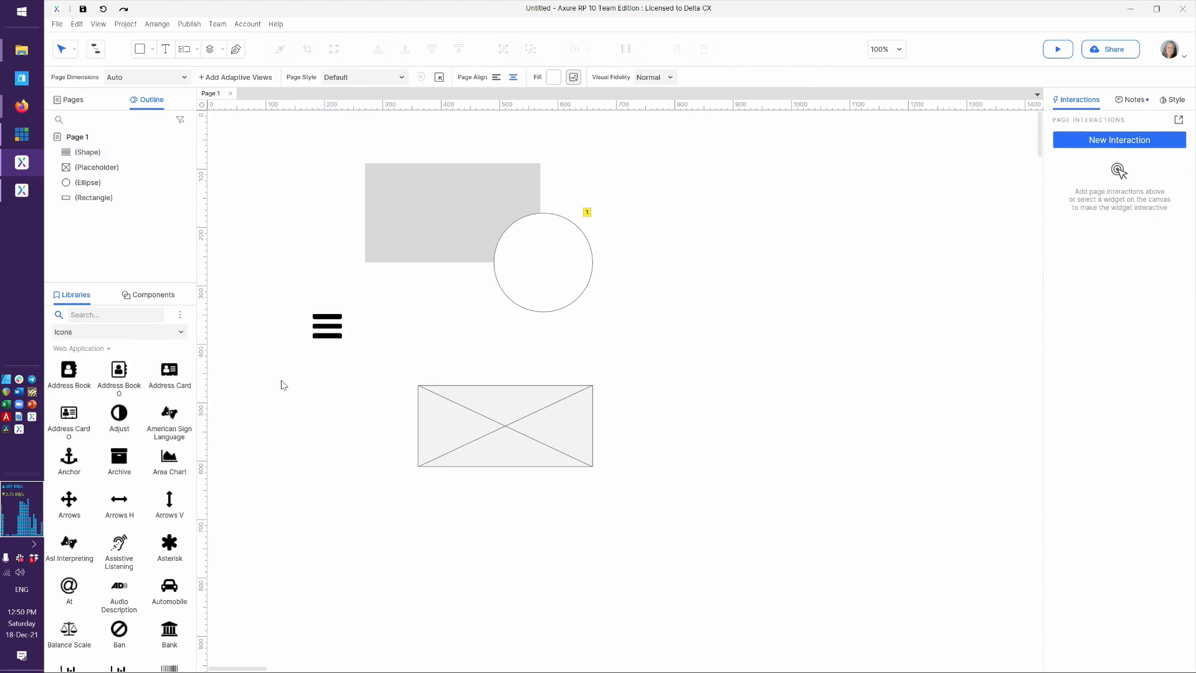
click(324, 340)
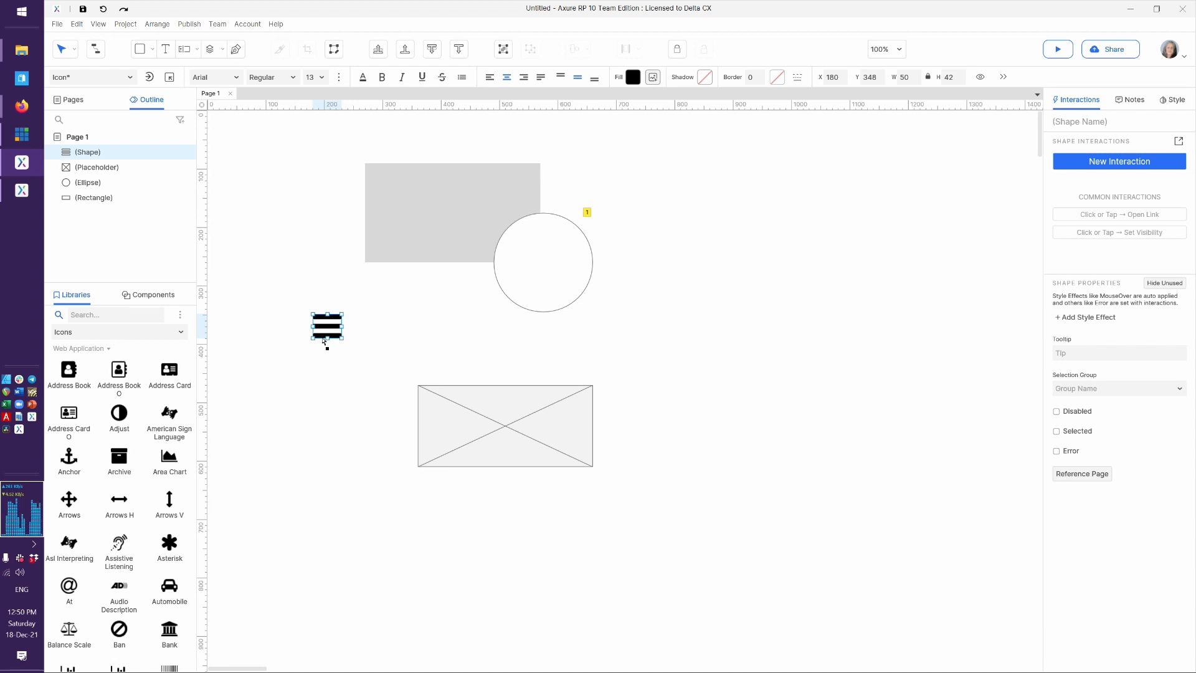
click(276, 236)
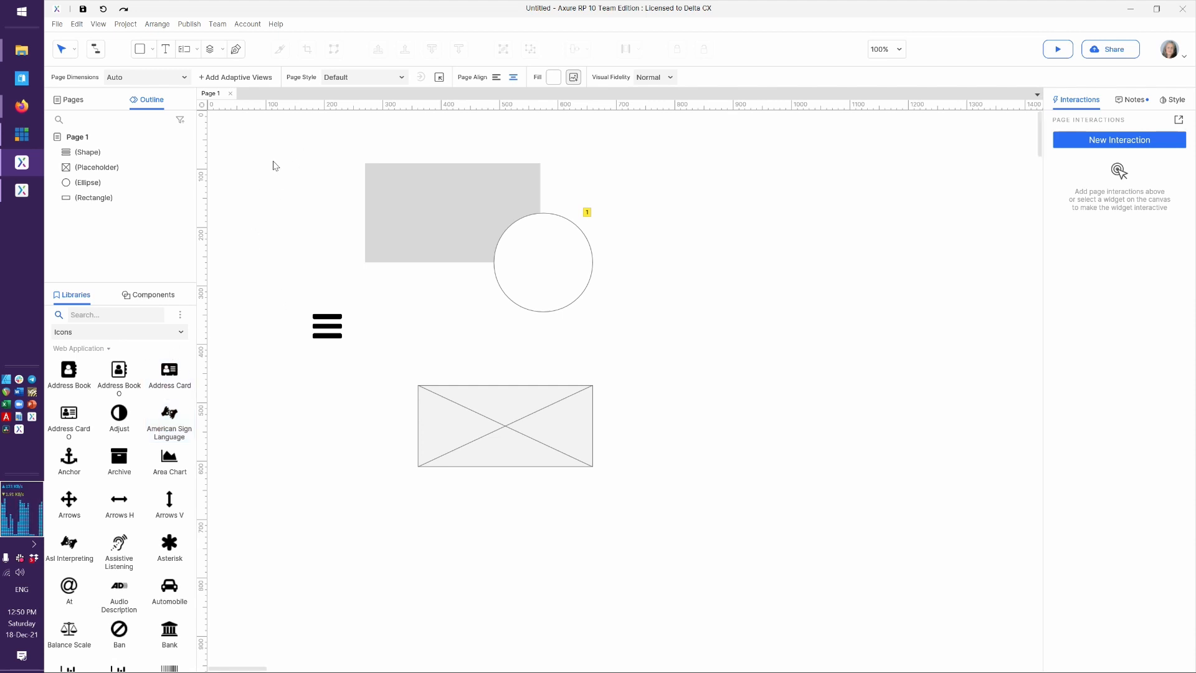
click(190, 25)
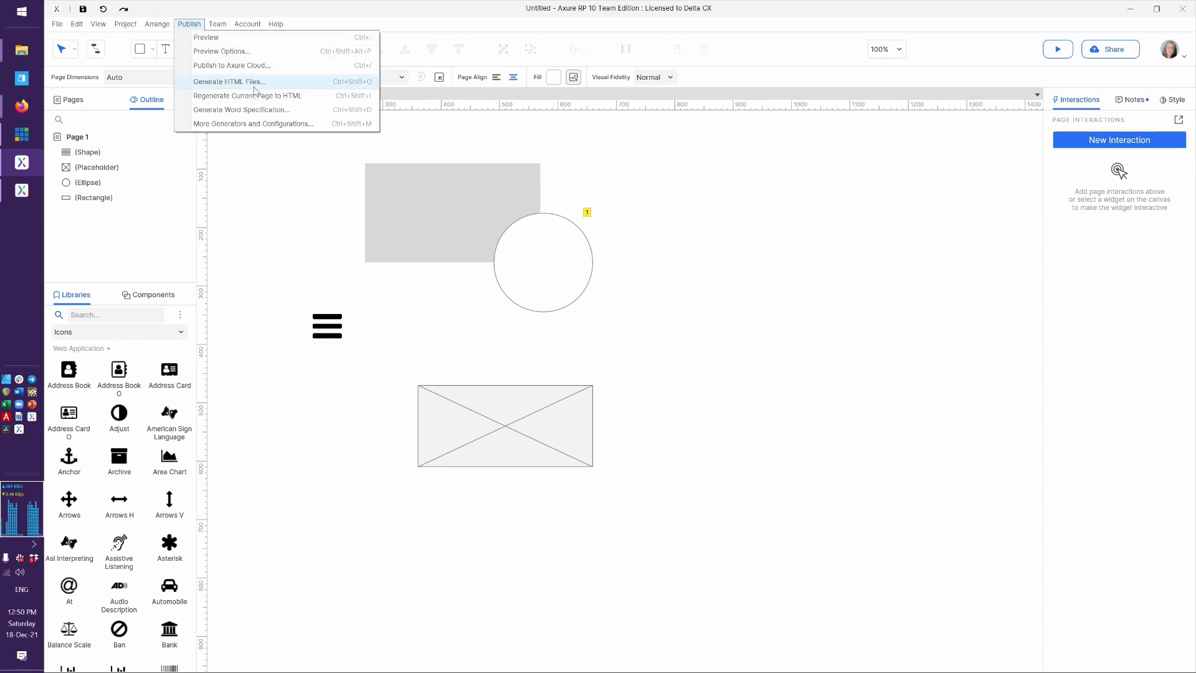
click(302, 250)
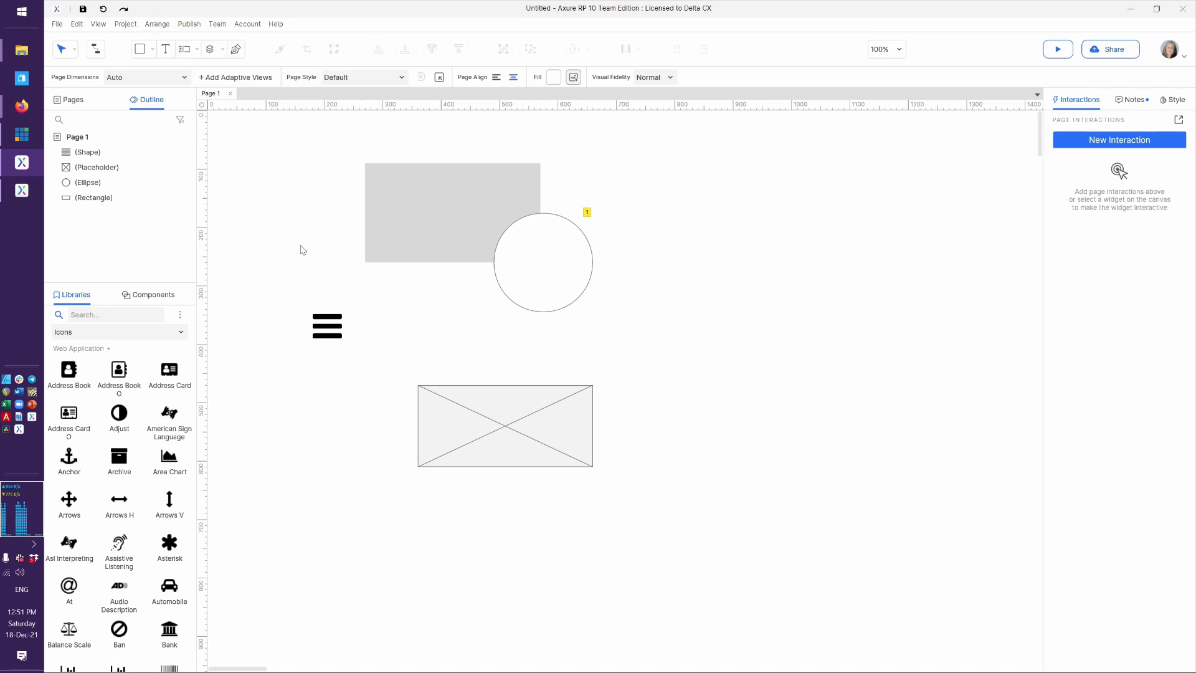
Switch to the Sample UI Patterns library and place its Tabs pattern beside the ellipse at about X 720, Y 110.
click(130, 332)
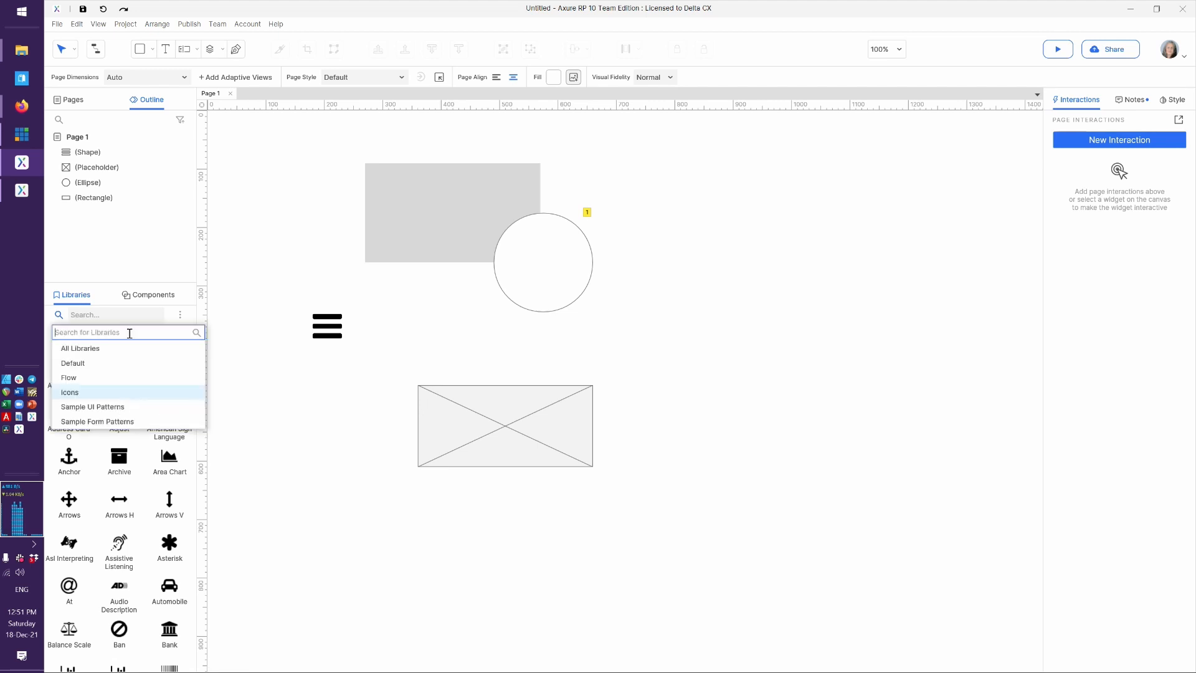
click(102, 406)
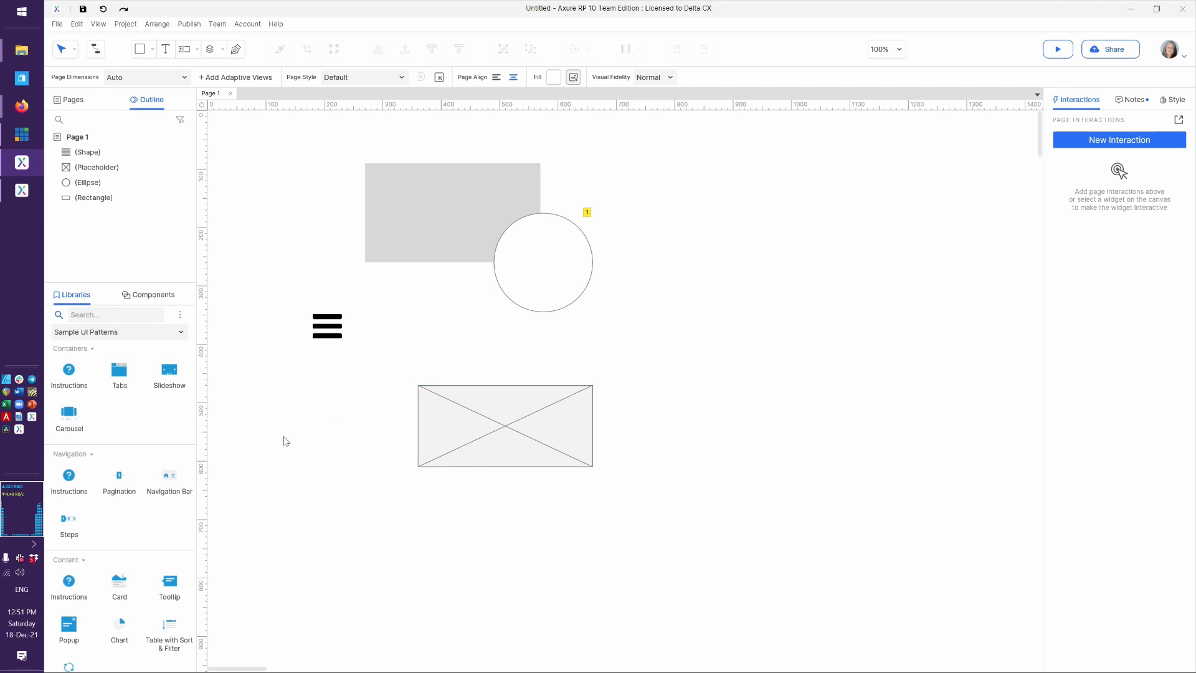
drag(126, 385, 631, 179)
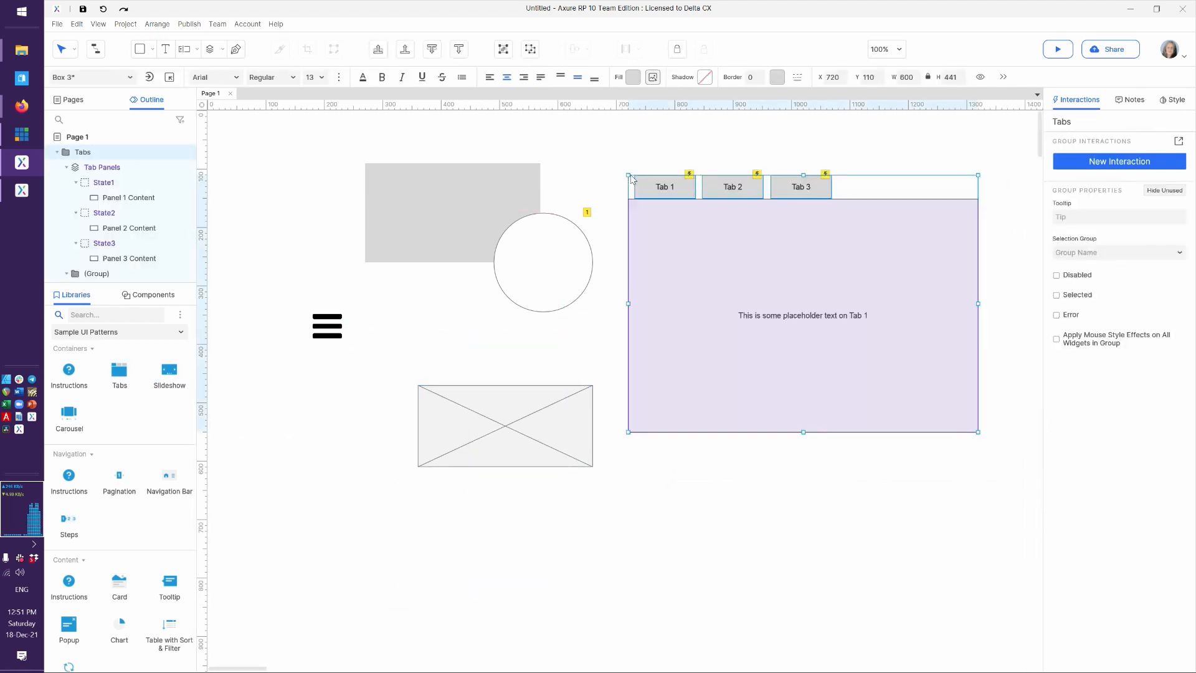
click(685, 487)
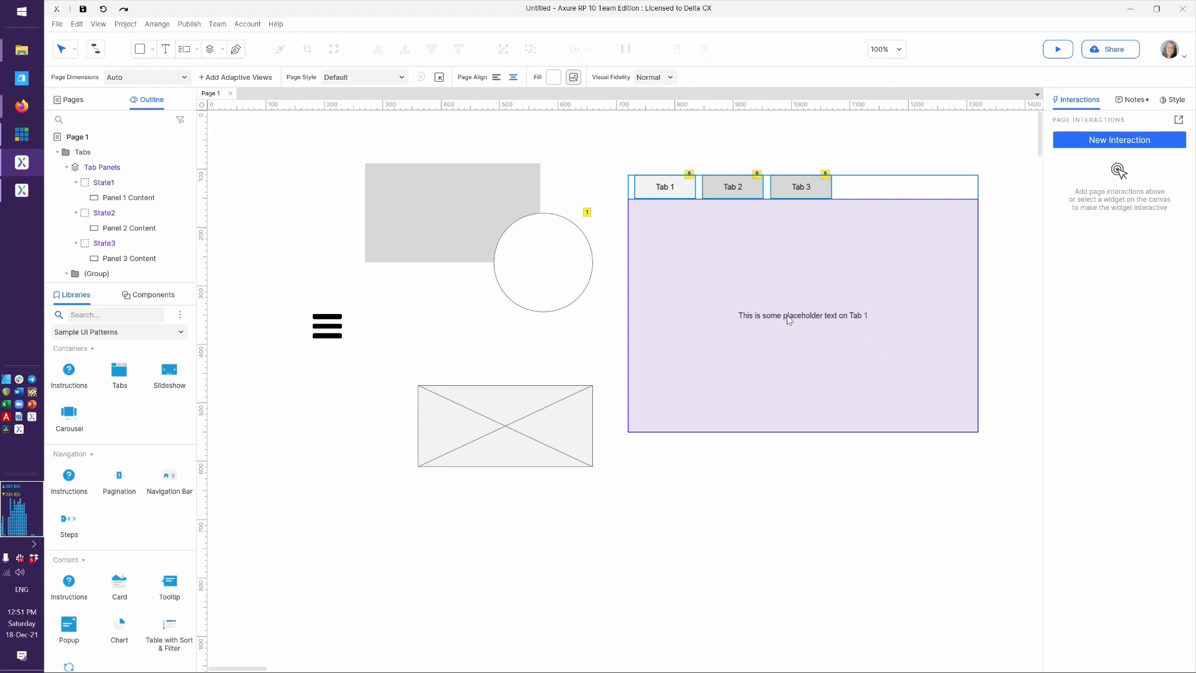
click(725, 163)
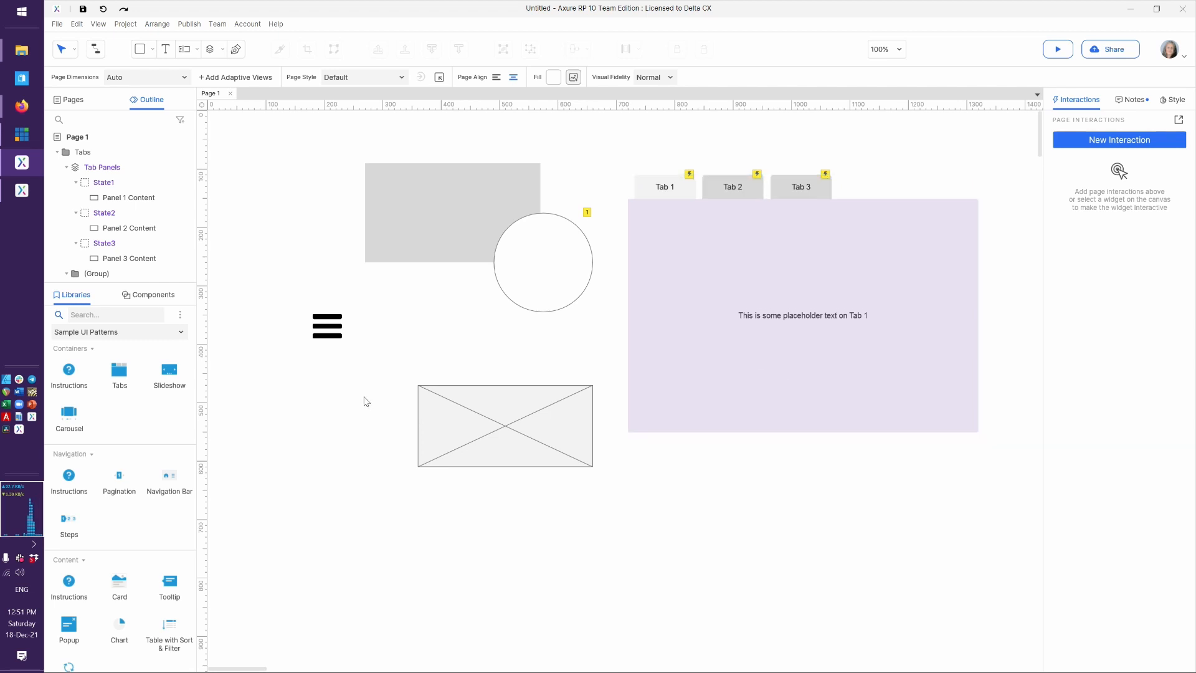
Delete the Tabs pattern from the canvas and browse the rest of the Sample UI Patterns library.
click(672, 375)
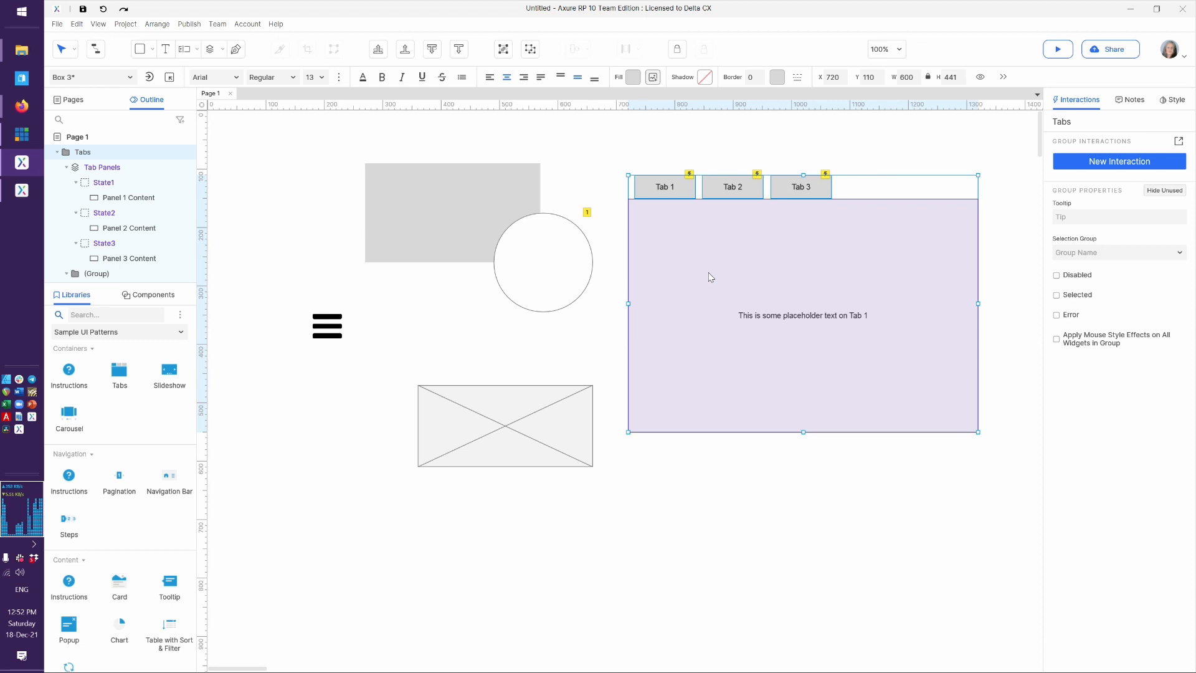
key(Delete)
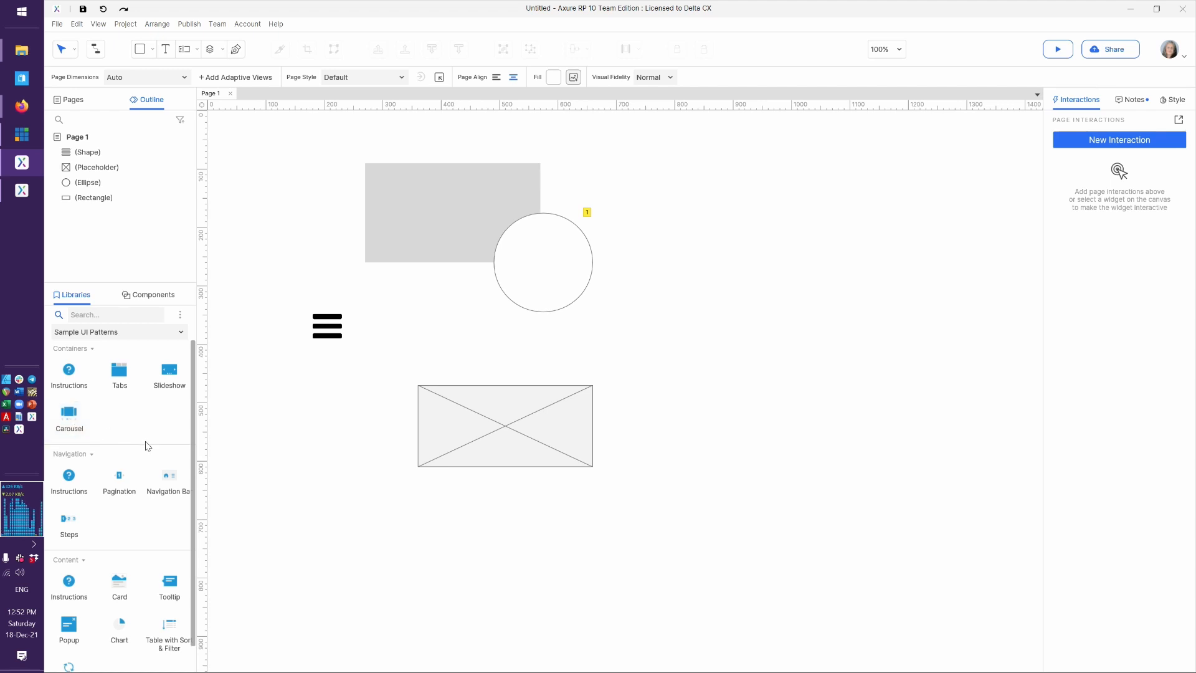
scroll(147, 445, down, 1)
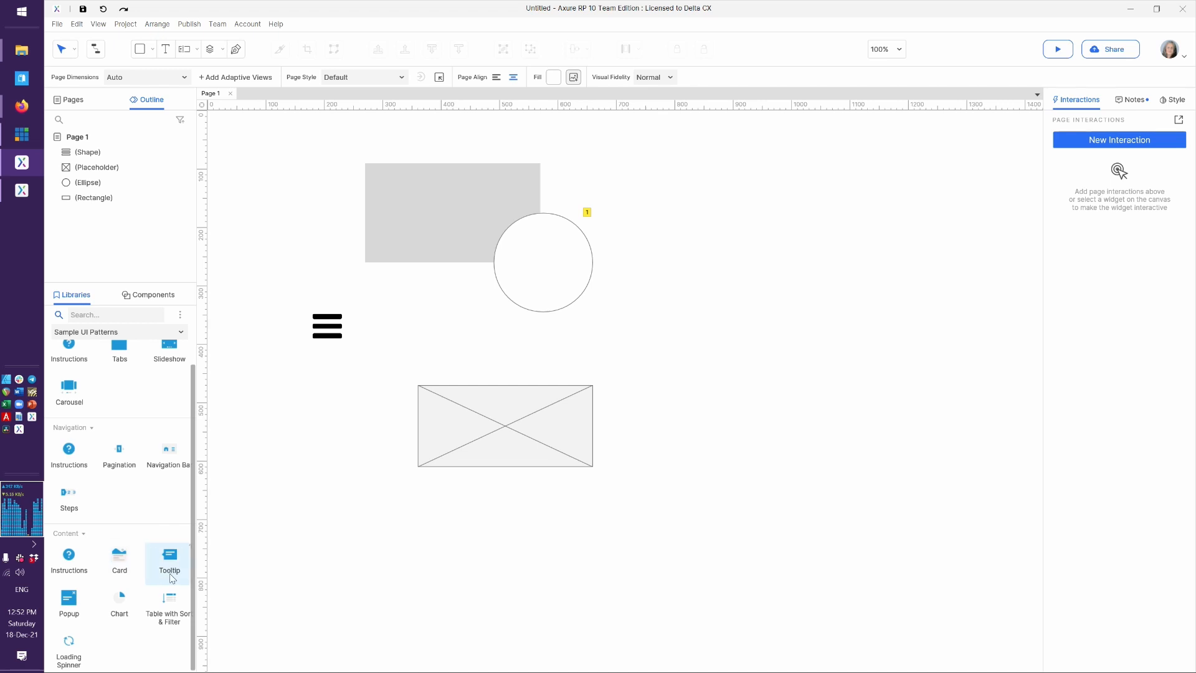
scroll(124, 384, up, 1)
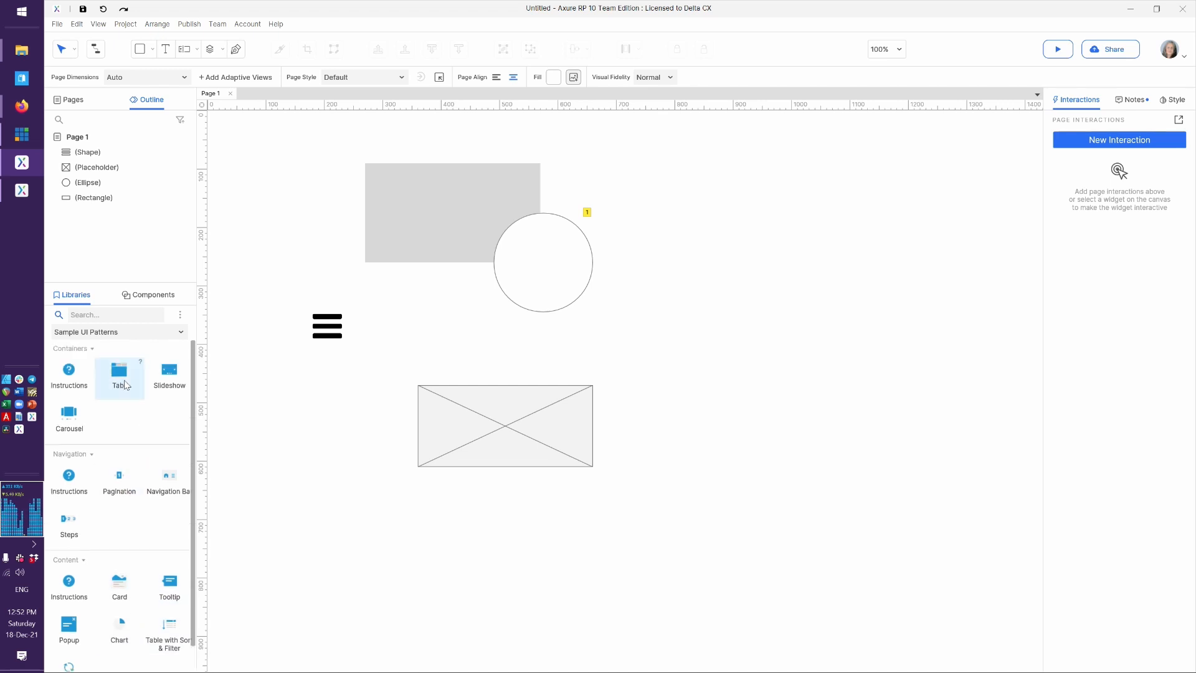
Switch to the Sample Form Patterns library and place the Predictive Search (Thumbnails) pattern on the canvas at about X 810, Y 320.
click(127, 332)
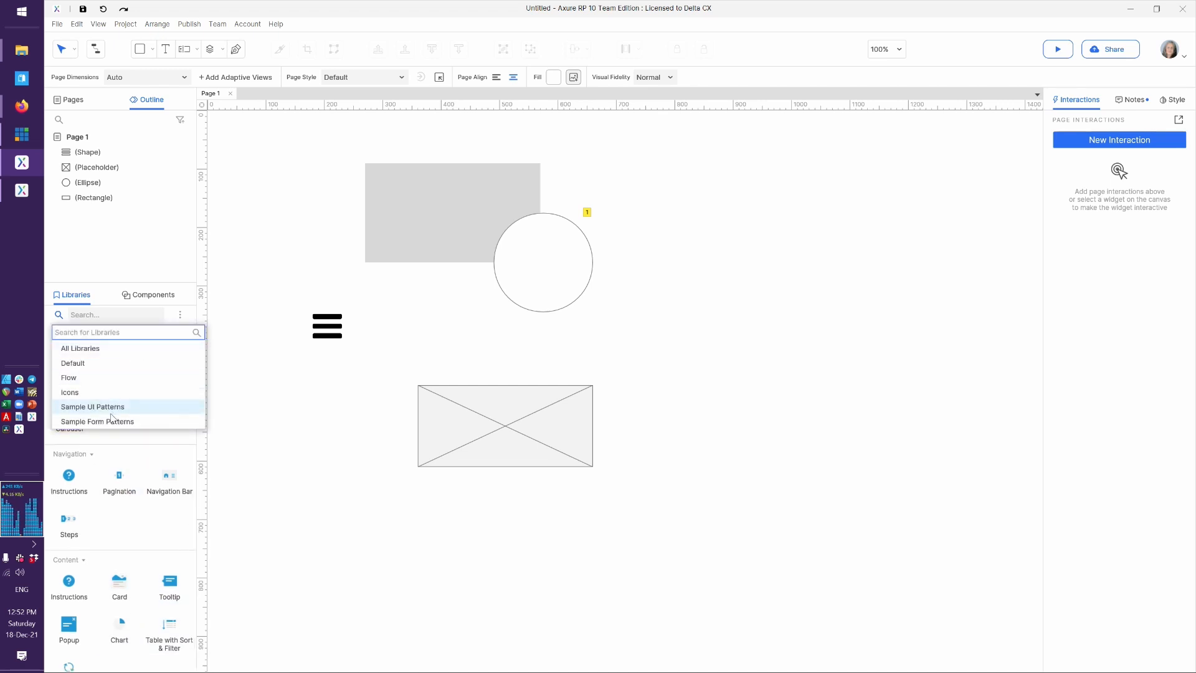
click(112, 421)
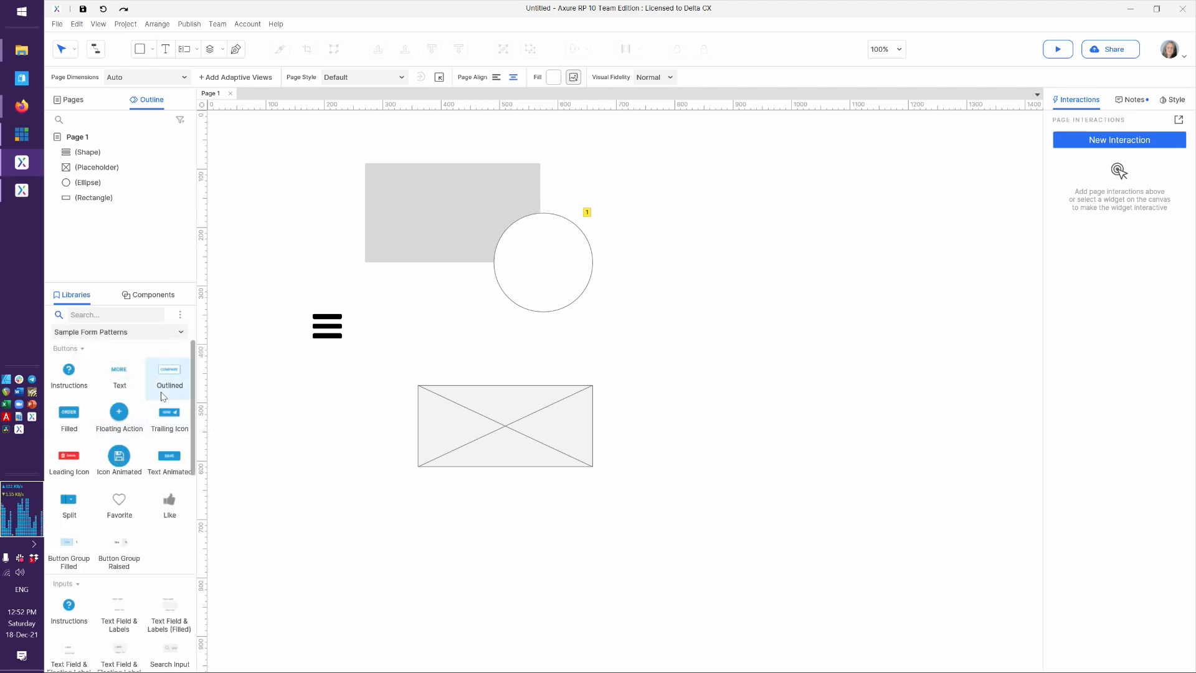
scroll(125, 498, down, 3)
scroll(144, 499, down, 3)
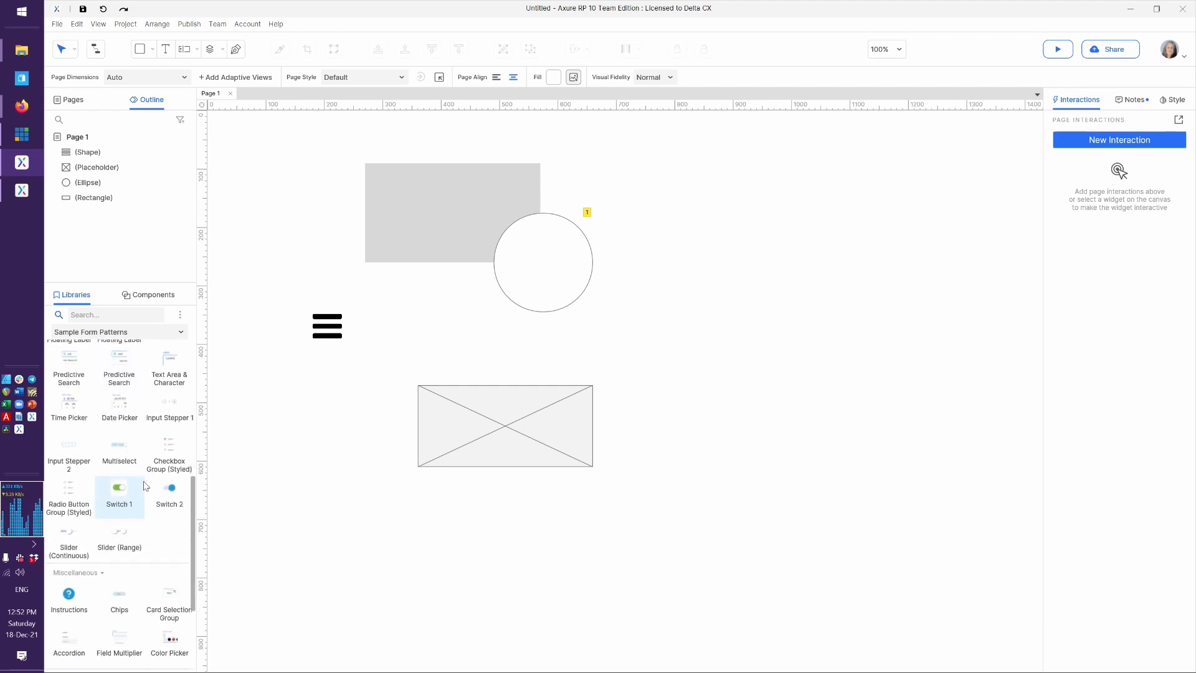
scroll(145, 486, up, 1)
drag(121, 459, 677, 296)
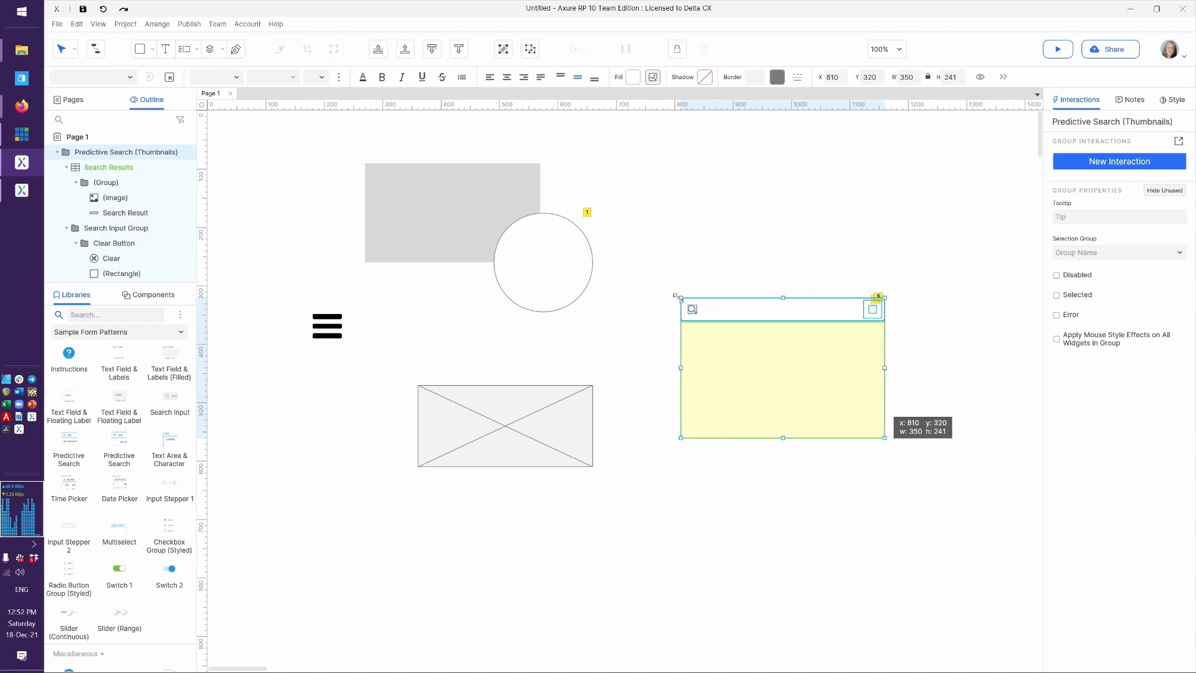
Open the Search Results repeater in the predictive search pattern, view its repeater data, and leave the repeater.
click(795, 398)
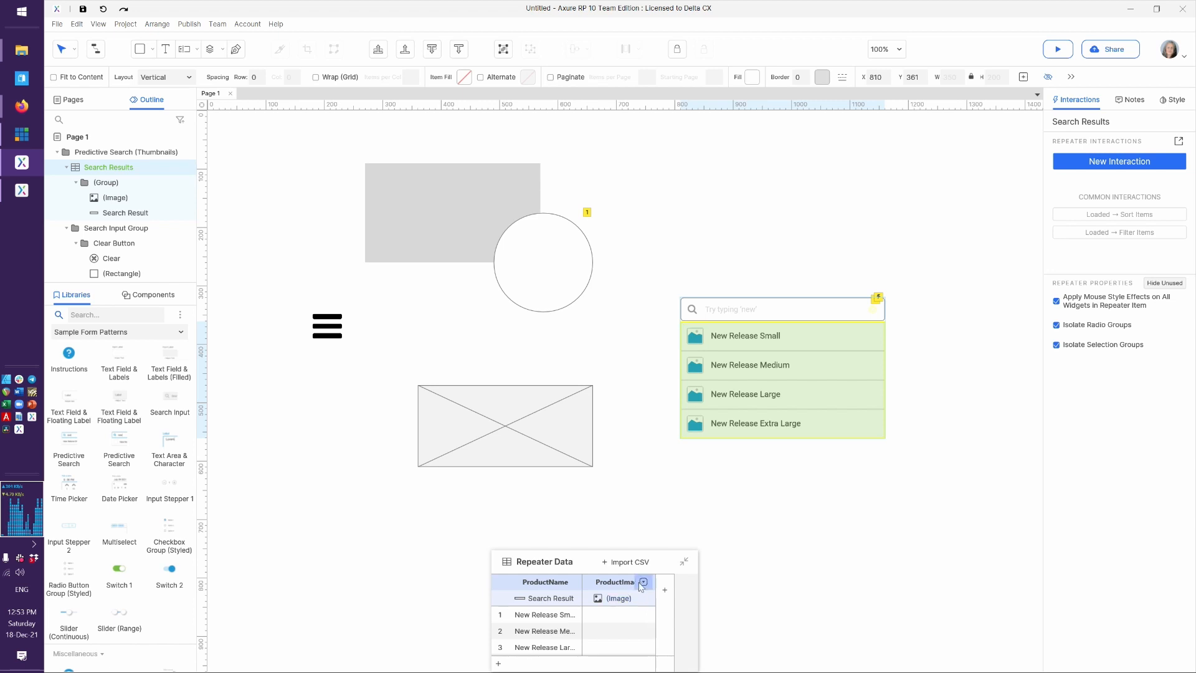
click(774, 481)
click(774, 414)
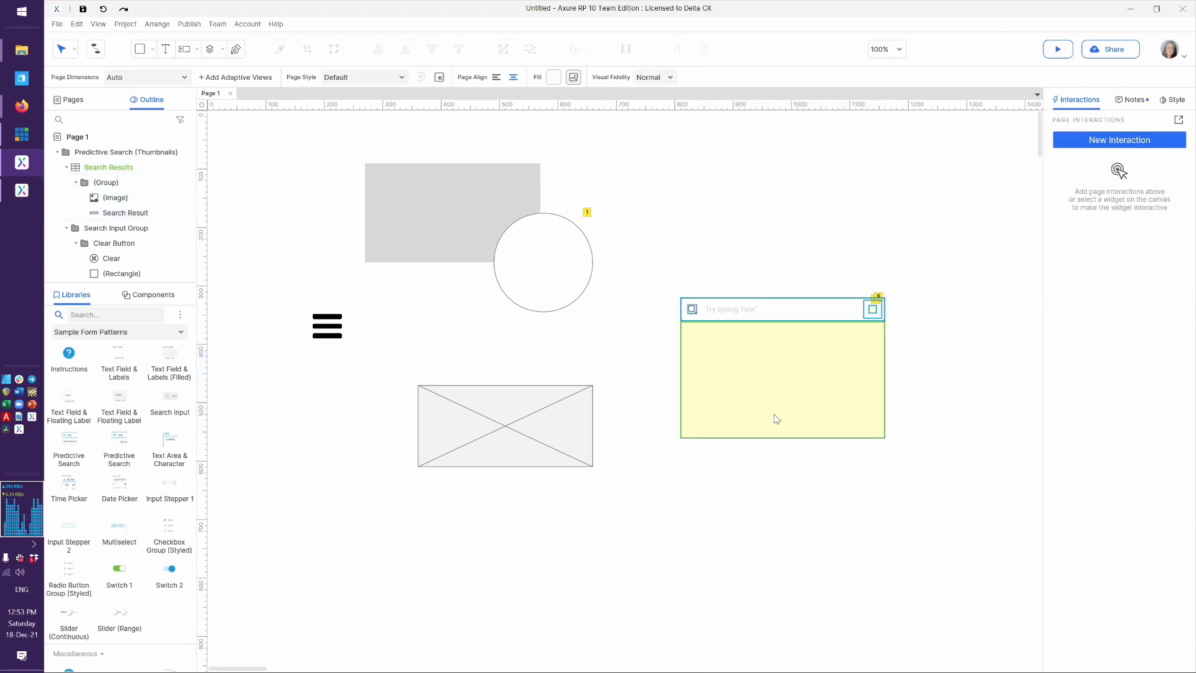
Delete the predictive search pattern from the canvas, browse the rest of Sample Form Patterns, and switch to the Default library.
key(Delete)
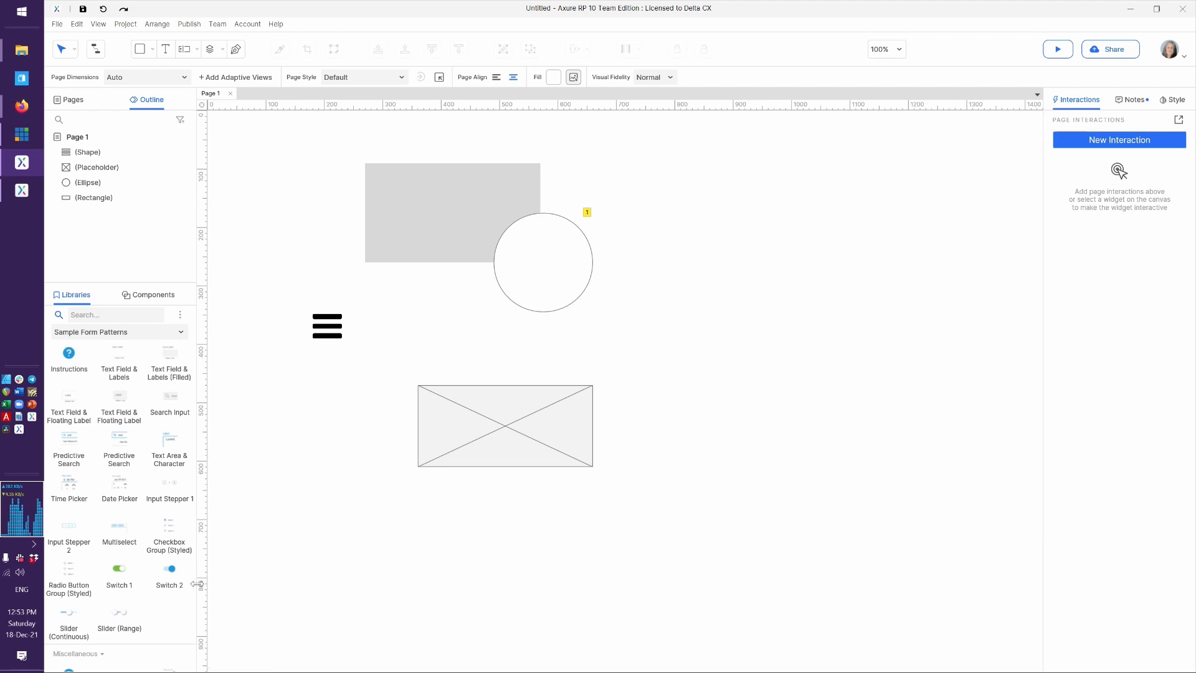
scroll(132, 464, down, 3)
scroll(140, 436, up, 7)
click(147, 332)
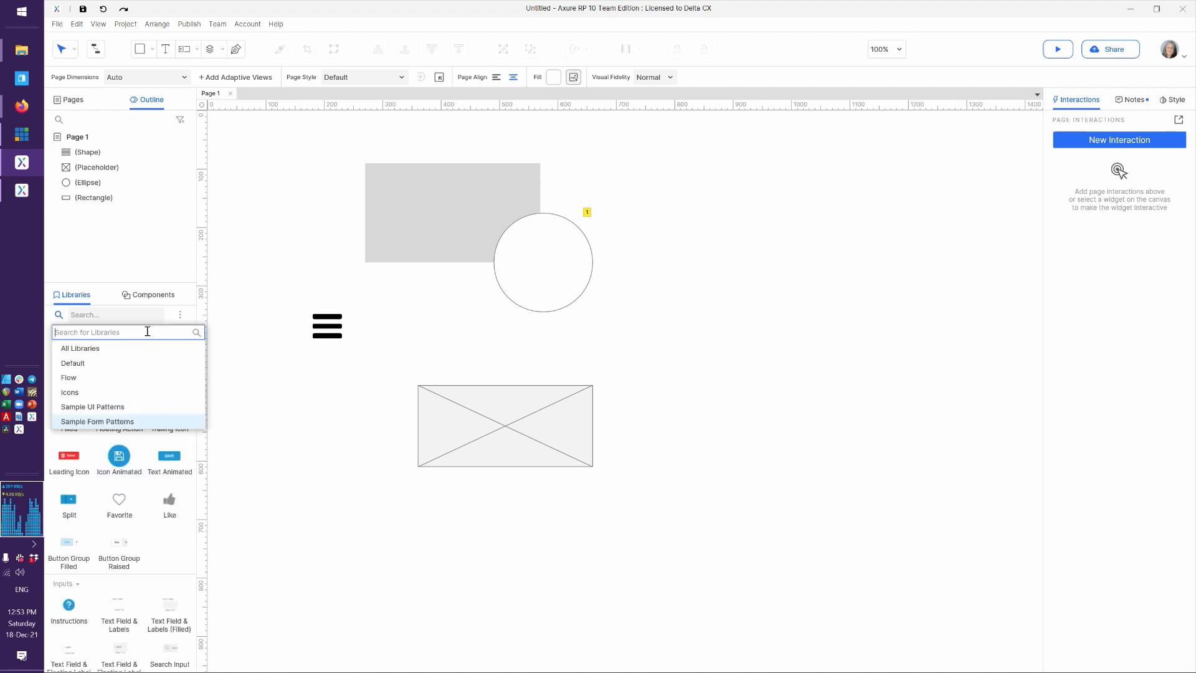
click(133, 362)
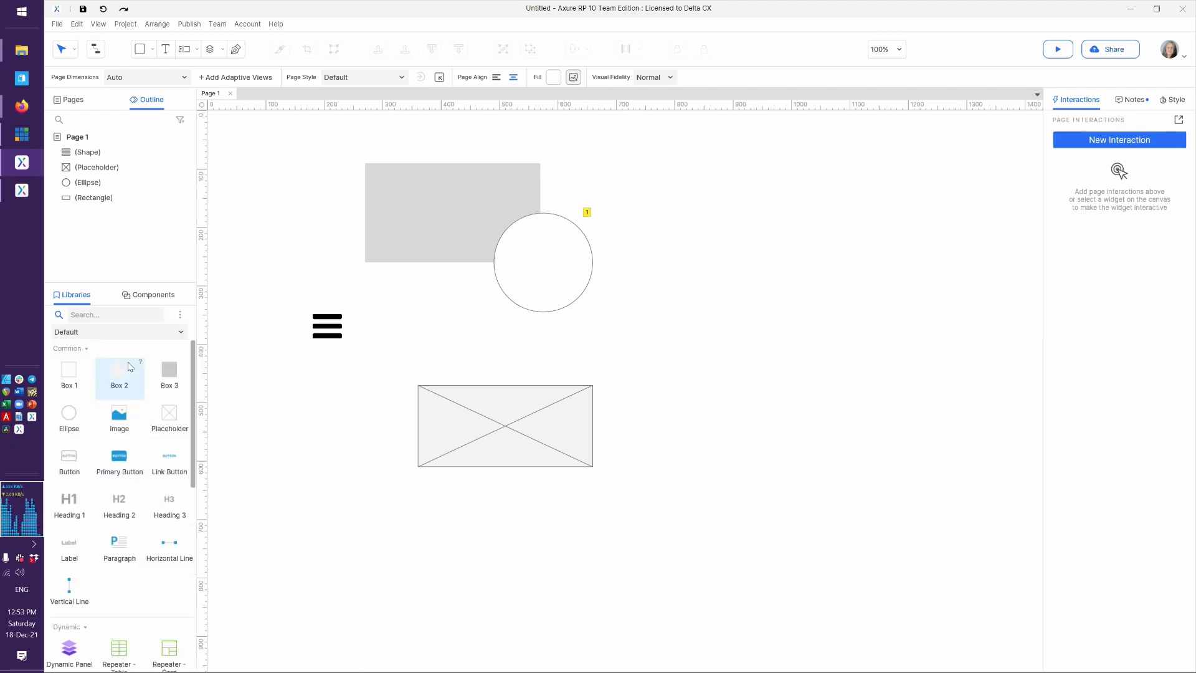
click(187, 314)
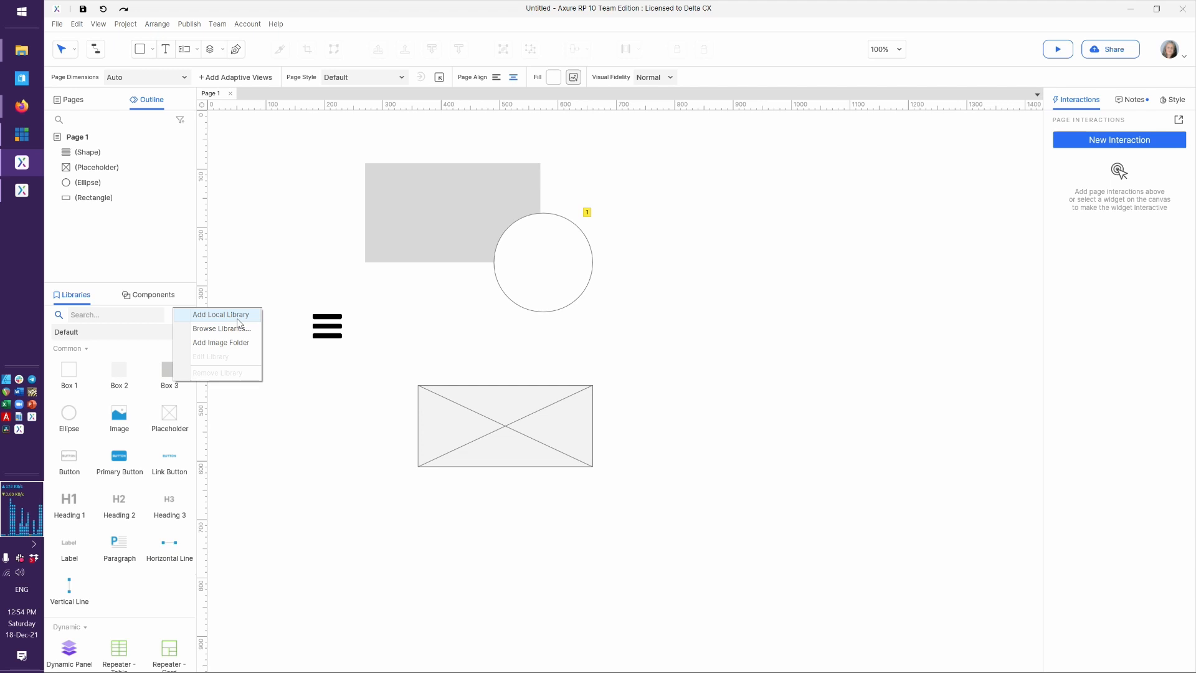
click(101, 332)
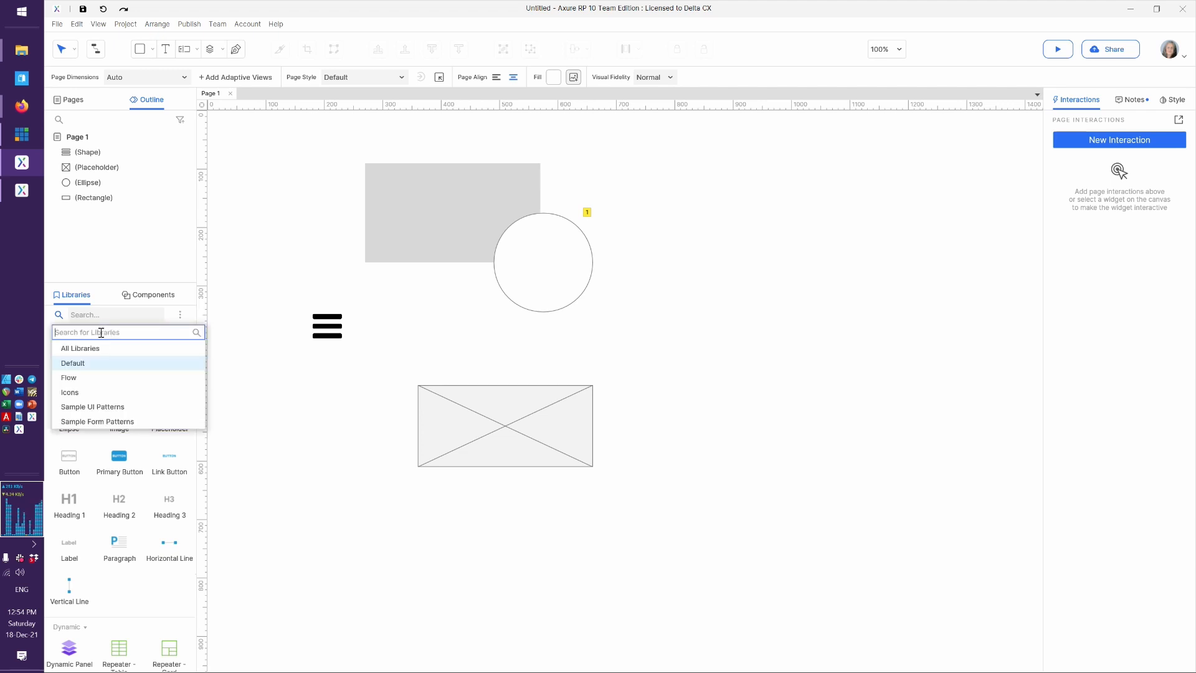
click(206, 252)
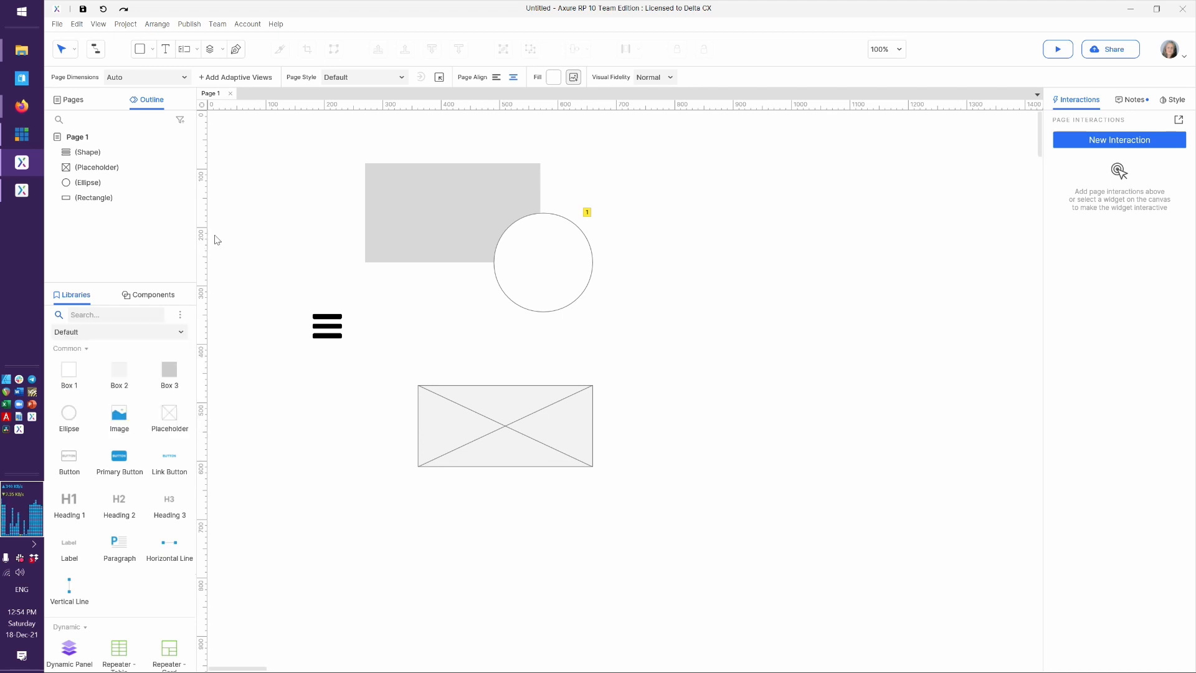
click(56, 25)
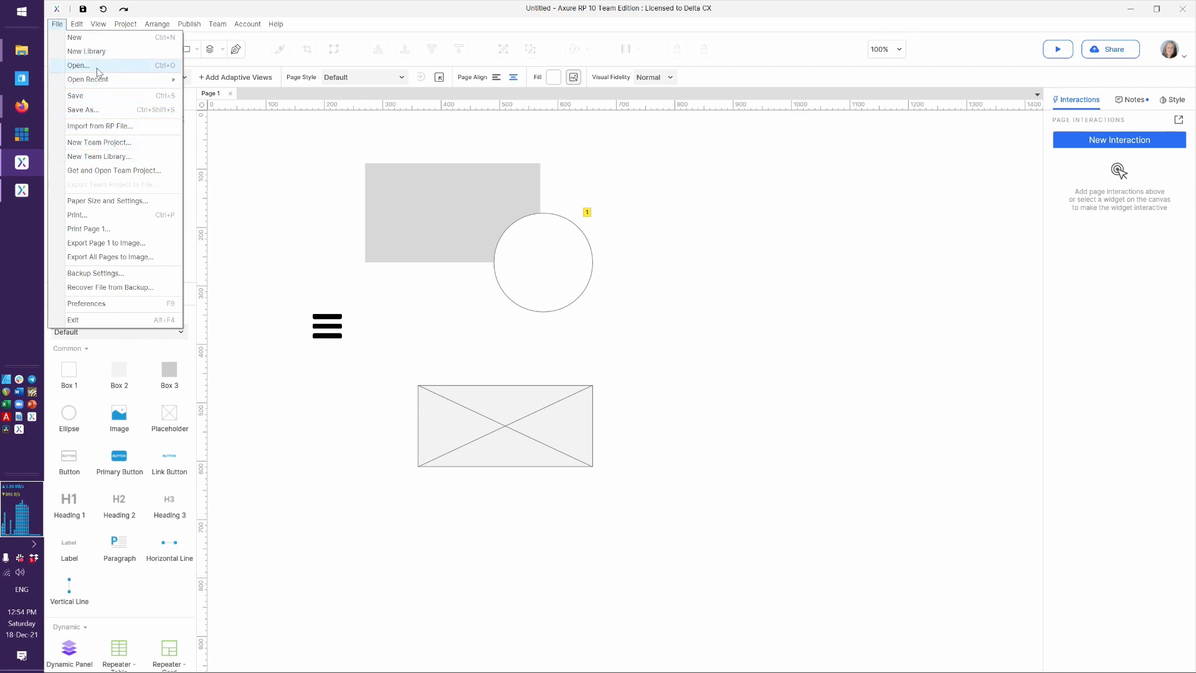
click(340, 476)
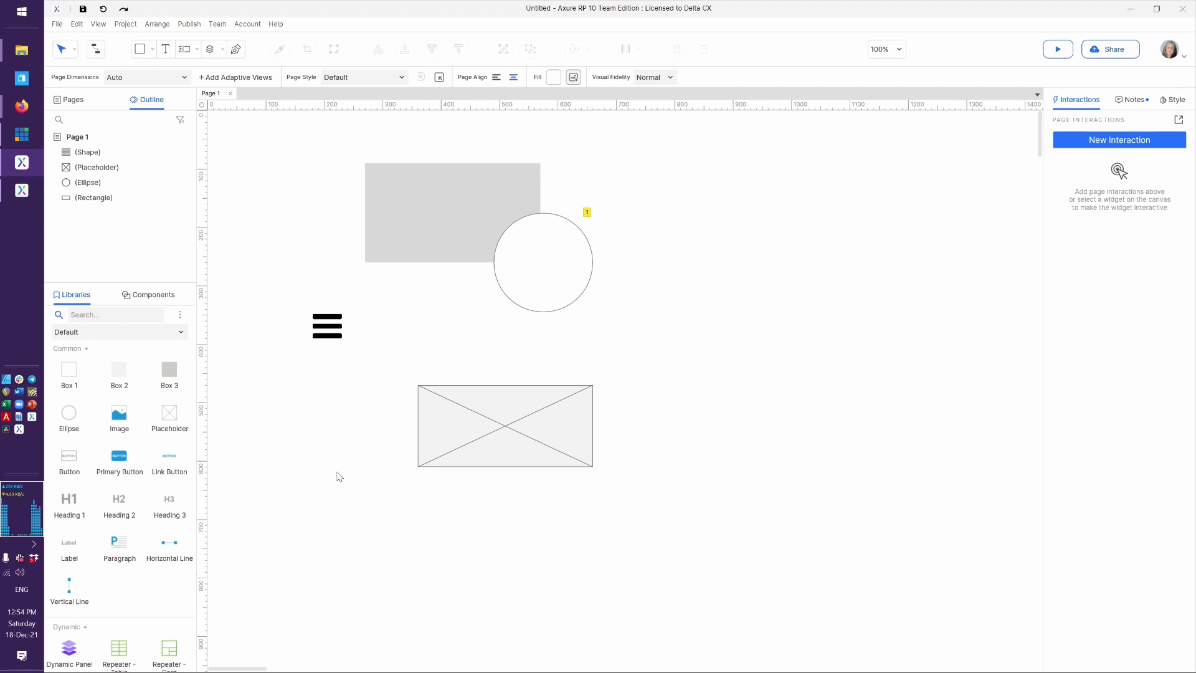
Switch to the Sample UI Patterns library and place its Tabs pattern on the canvas at about X 750, Y 210.
click(109, 332)
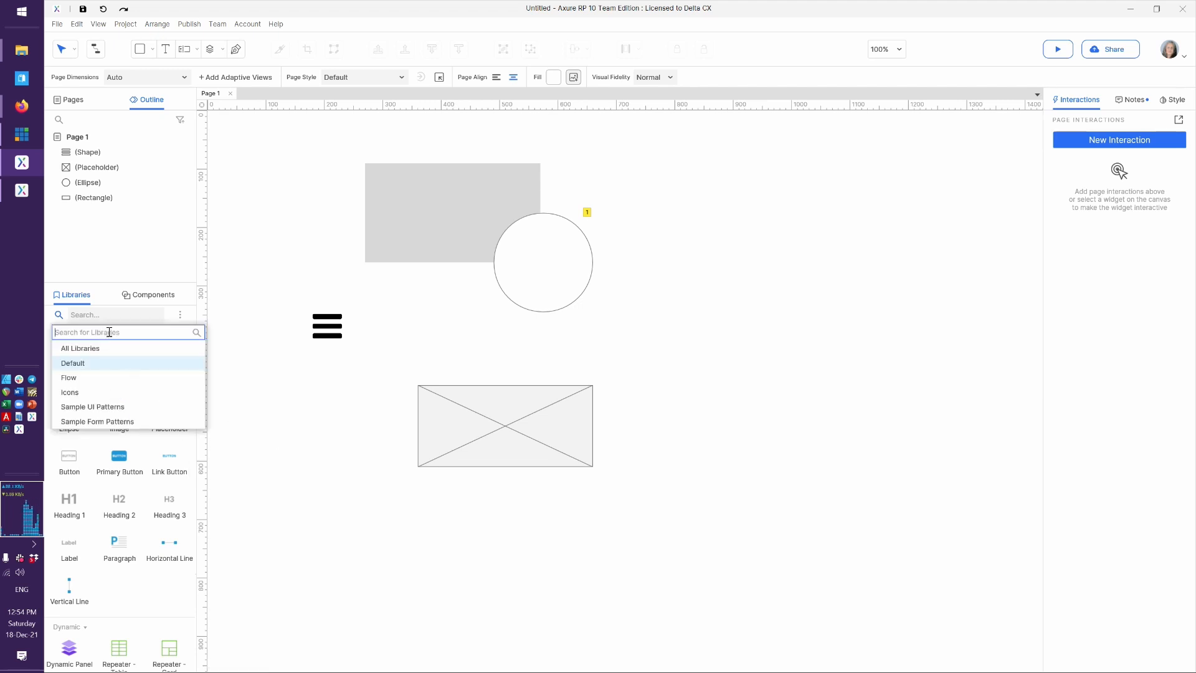
click(119, 408)
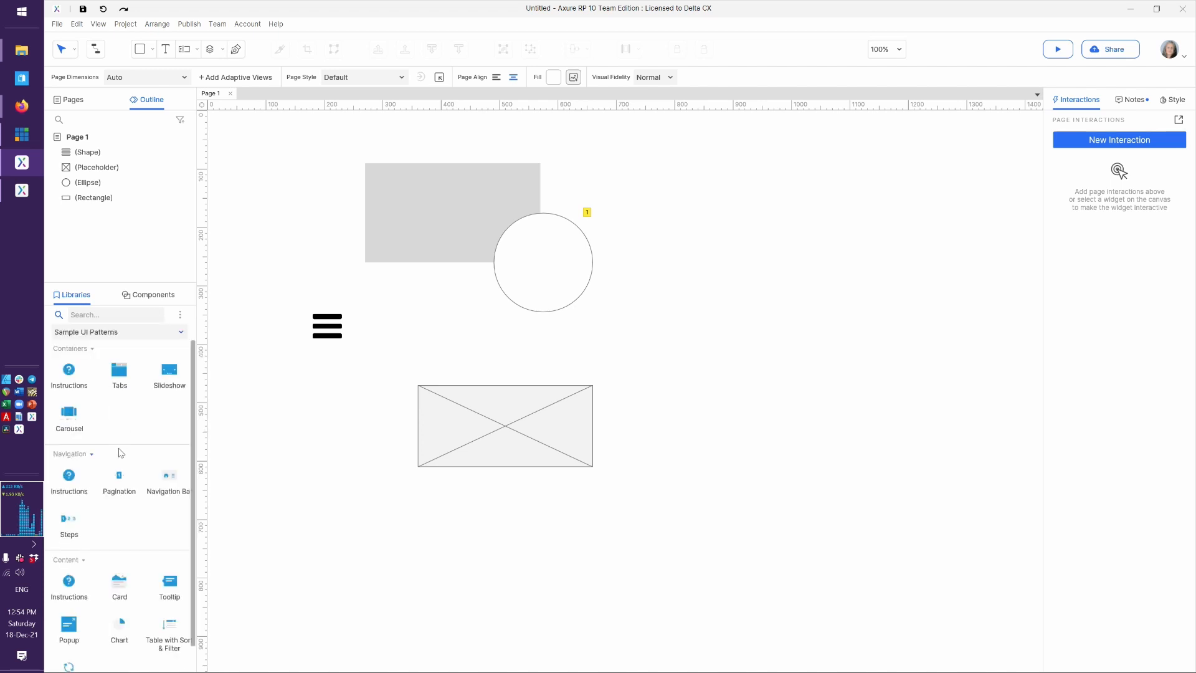
drag(112, 378, 652, 237)
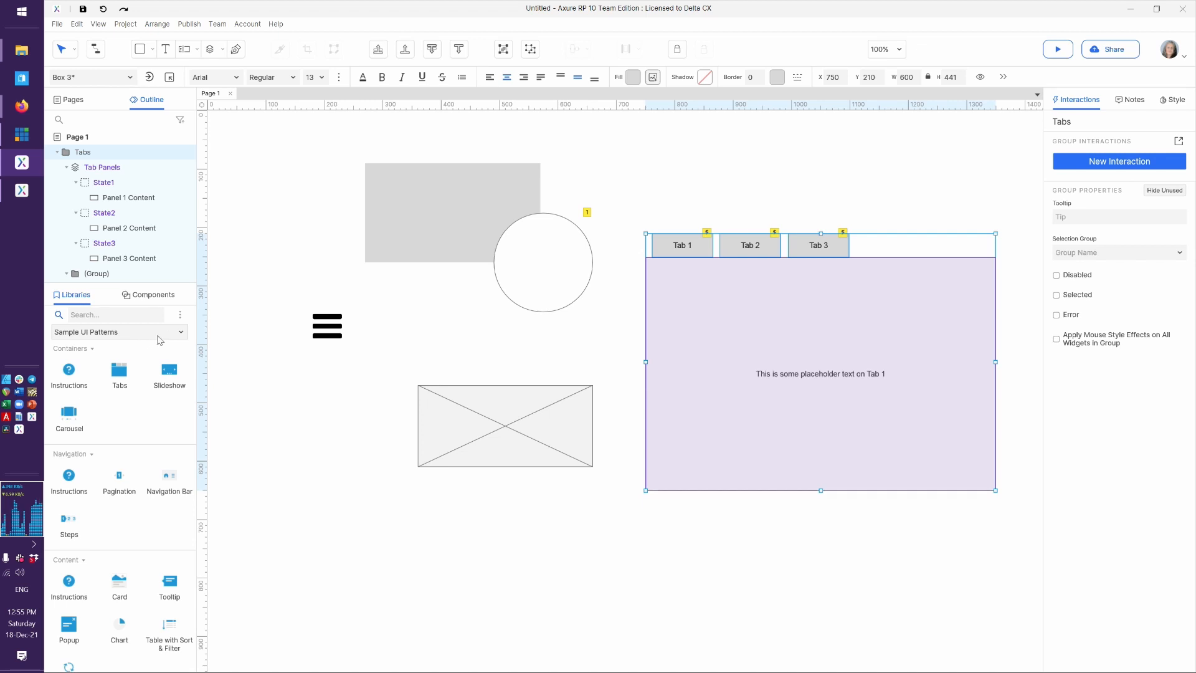
Collapse the Containers category in the Sample UI Patterns library, and switch back to the Default library.
click(180, 315)
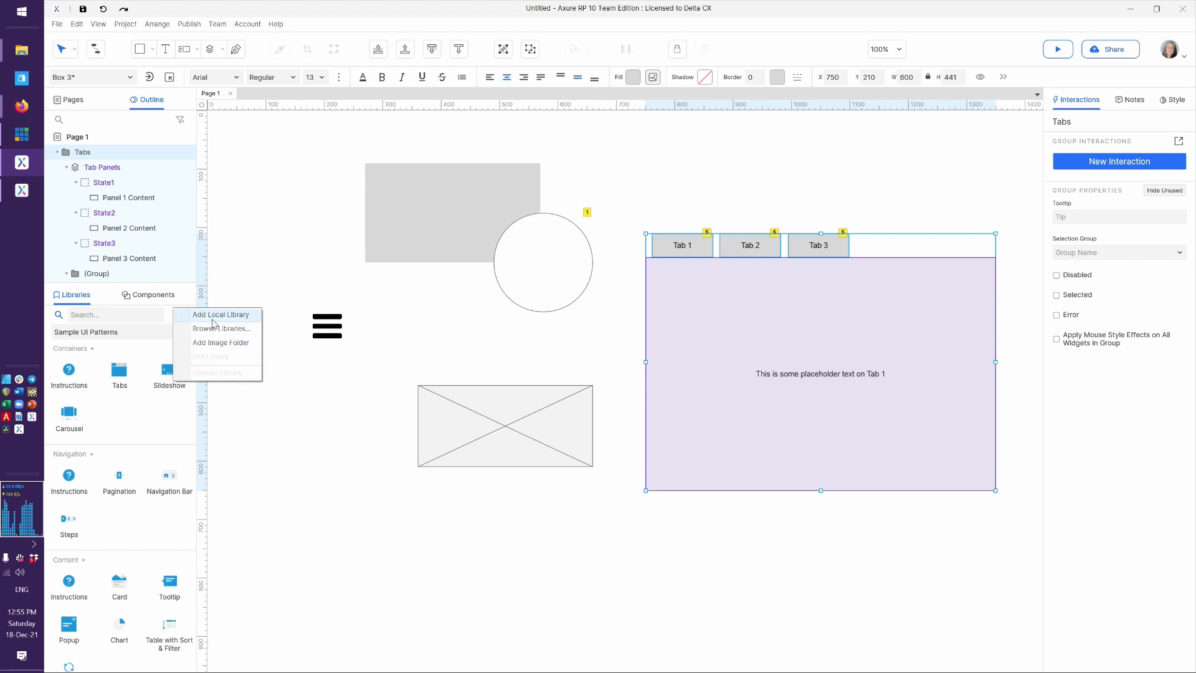
click(136, 357)
click(136, 355)
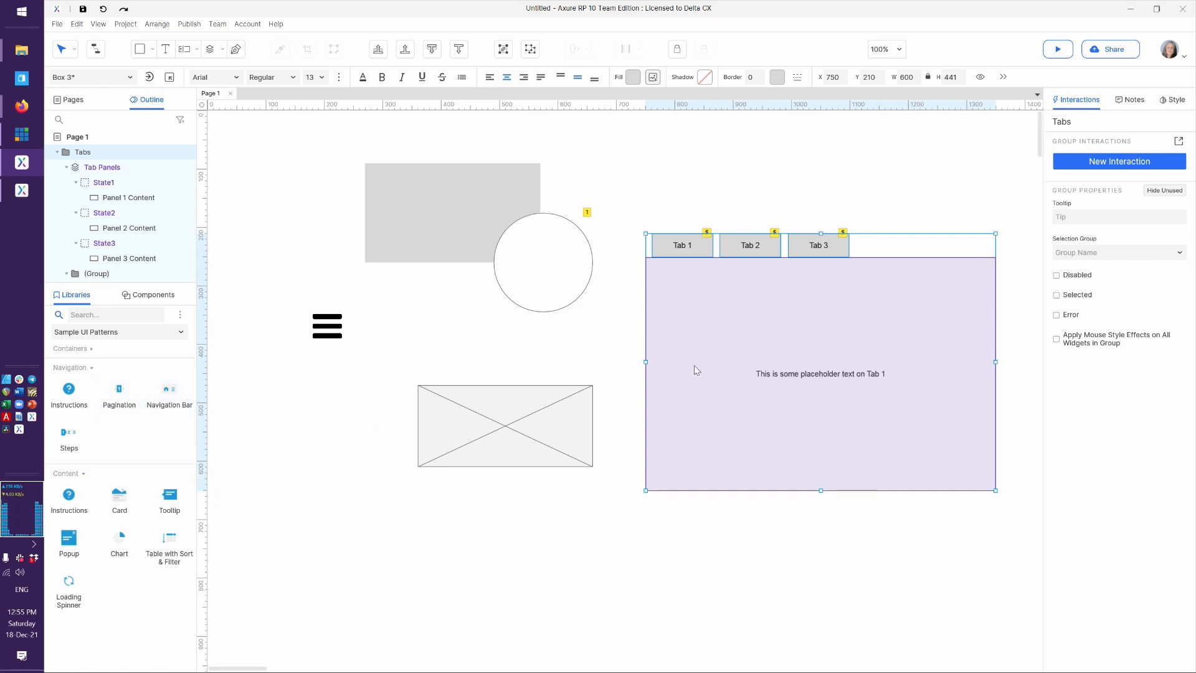
click(667, 190)
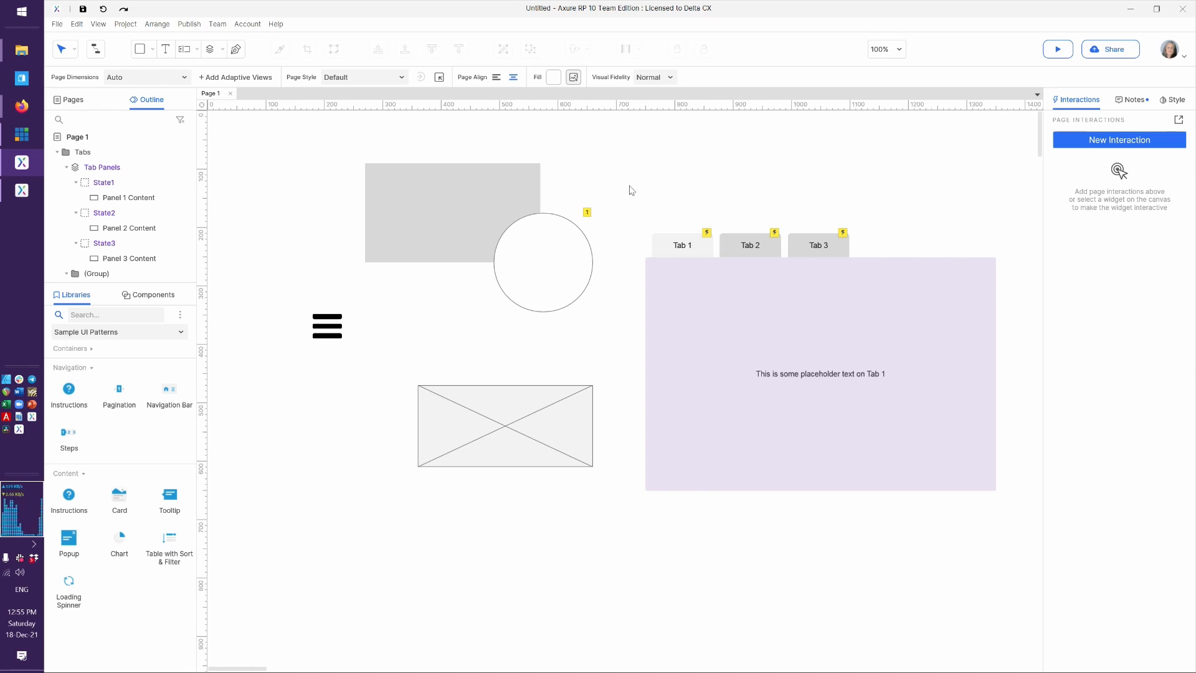
click(130, 357)
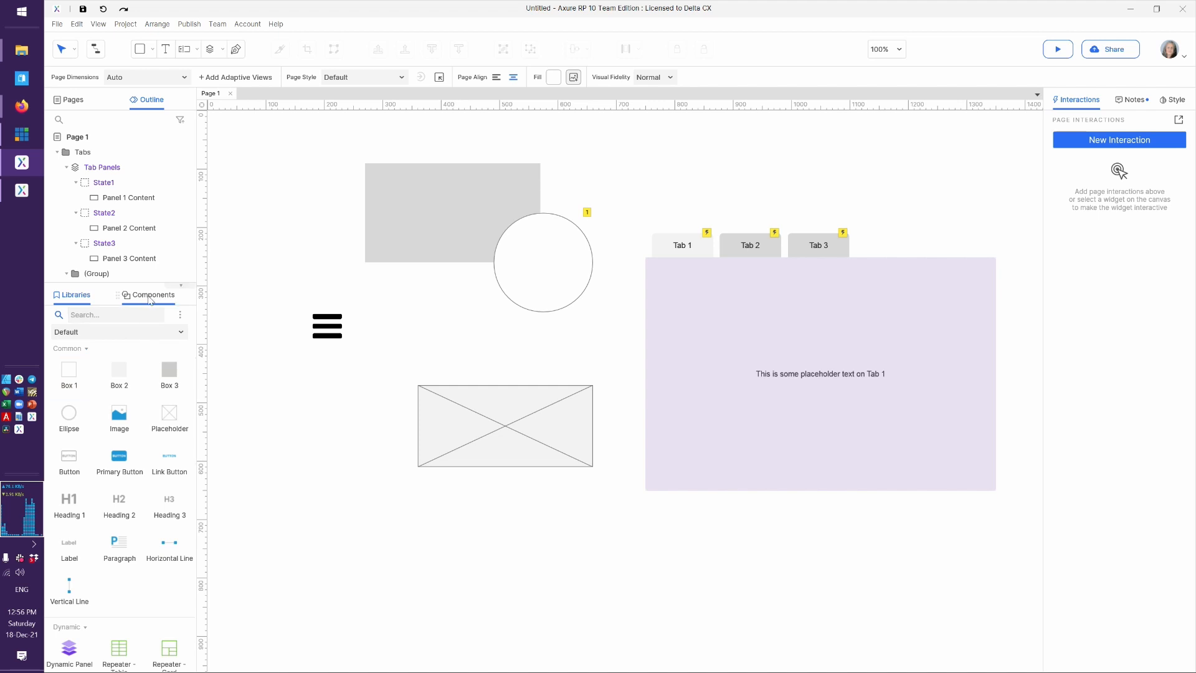
Create a new component in the project and rename it icon.
click(150, 300)
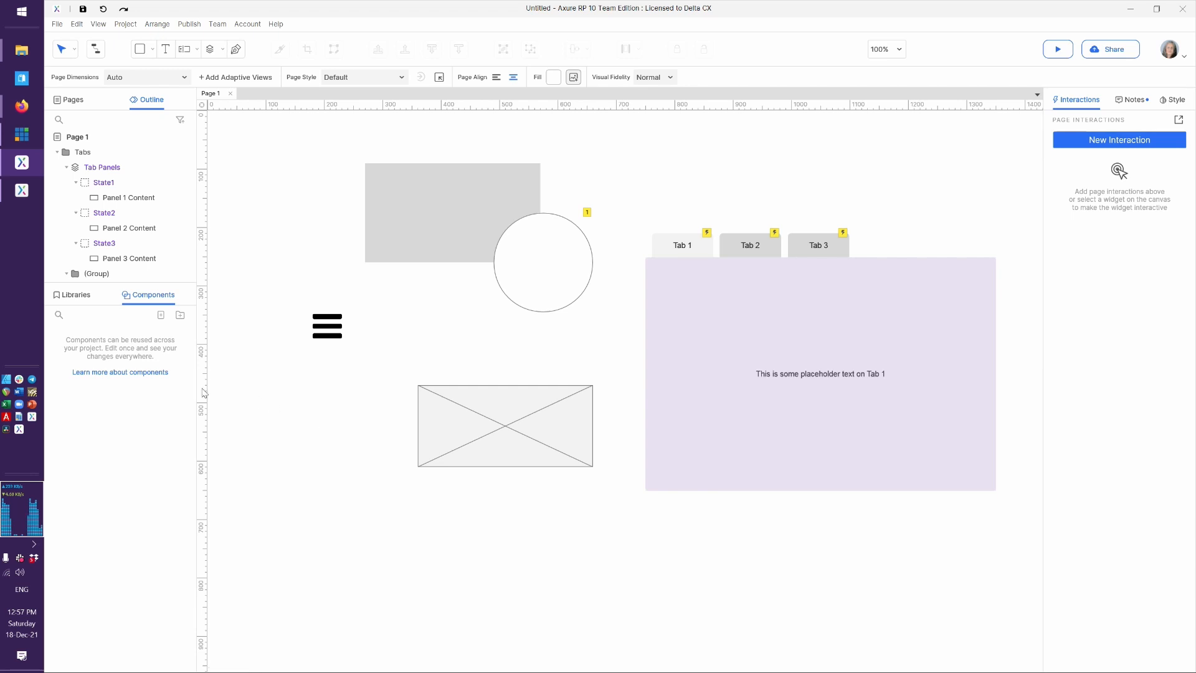
click(161, 315)
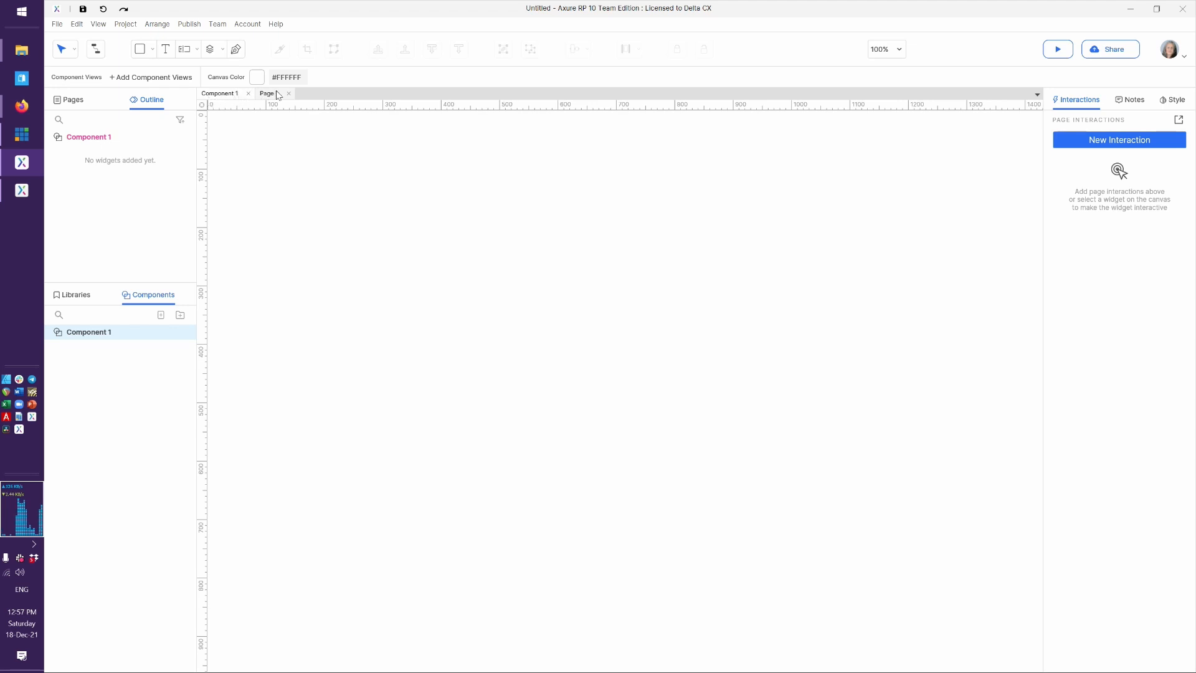
click(94, 335)
click(94, 330)
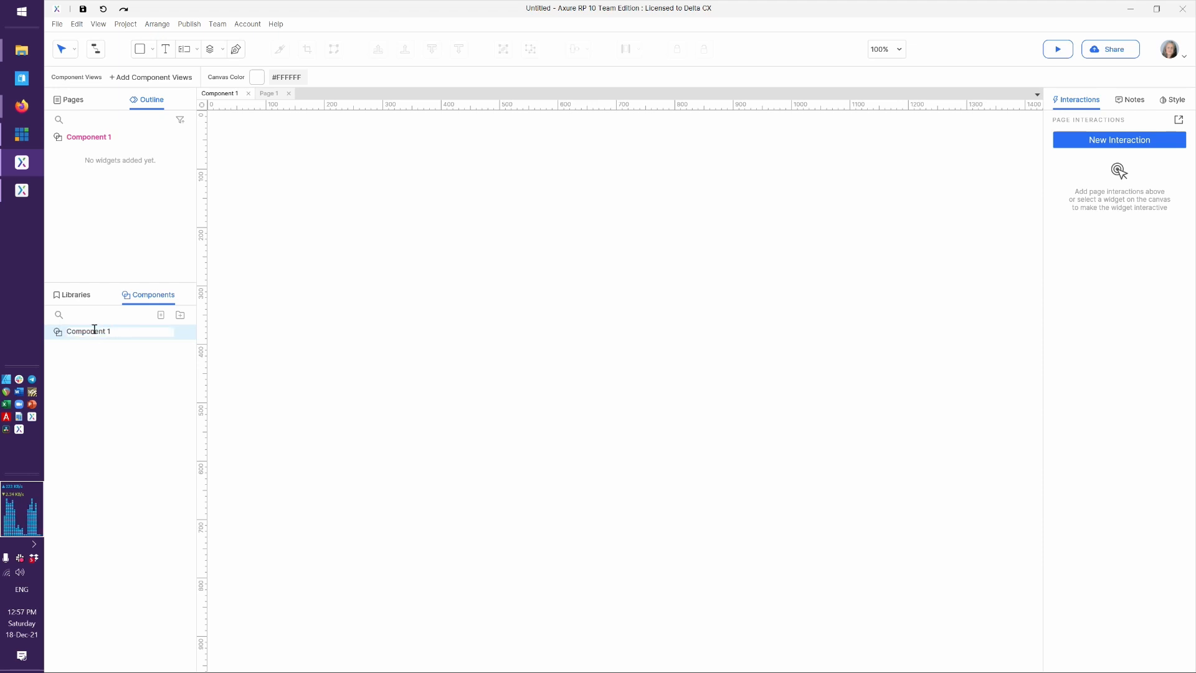
key(ctrl+a)
text(Icon)
key(Return)
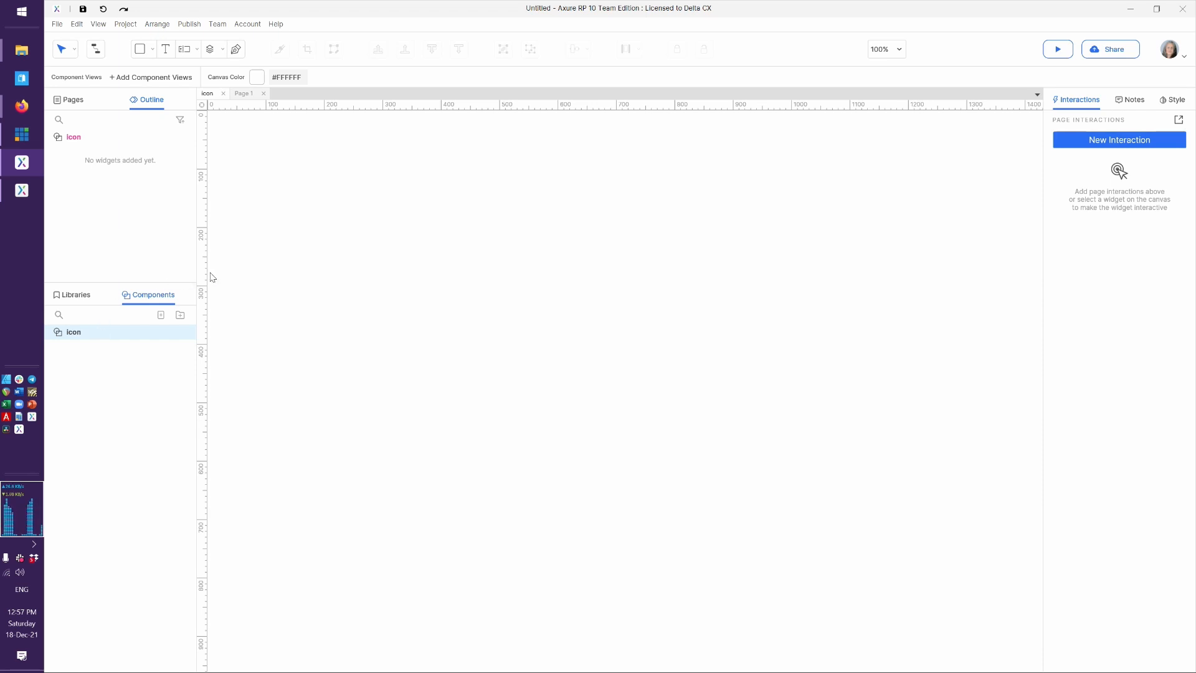
Place the Adjust icon from the Icons library in the icon component and nudge it to X 0, Y 0.
click(80, 296)
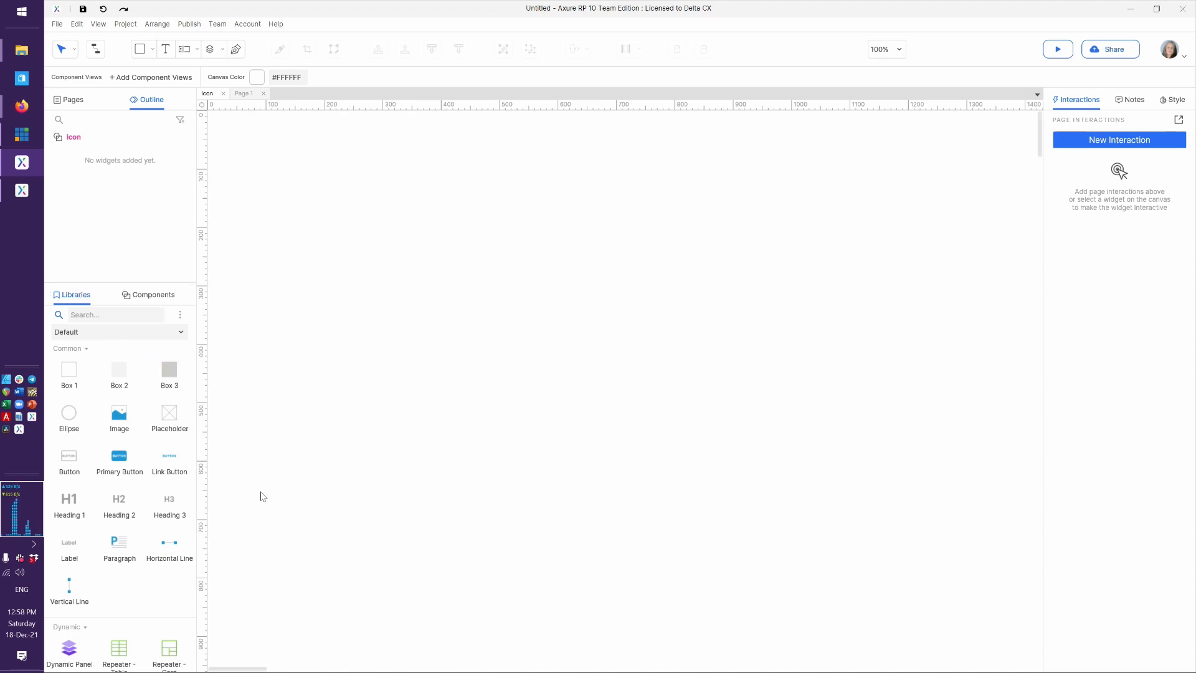
click(114, 331)
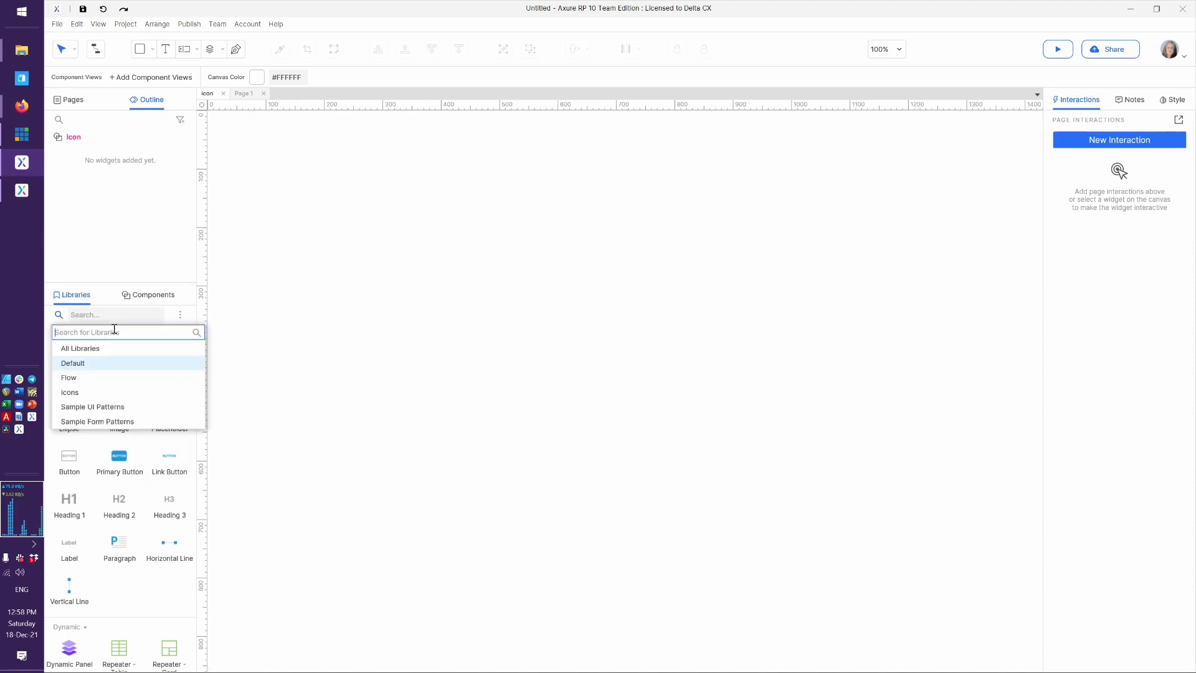
click(86, 392)
drag(119, 413, 215, 124)
key(Up)
key(Up)
key(Up)
key(Up)
key(Up)
key(Up)
key(Up)
key(Up)
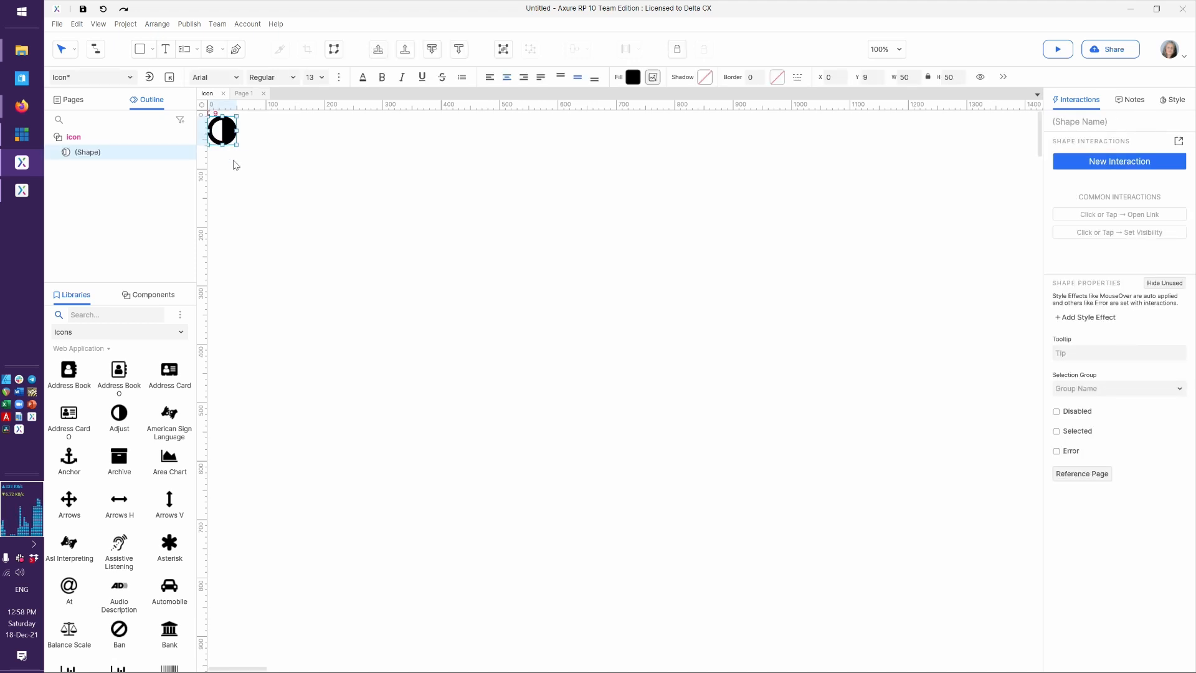
key(Up)
key(Up)
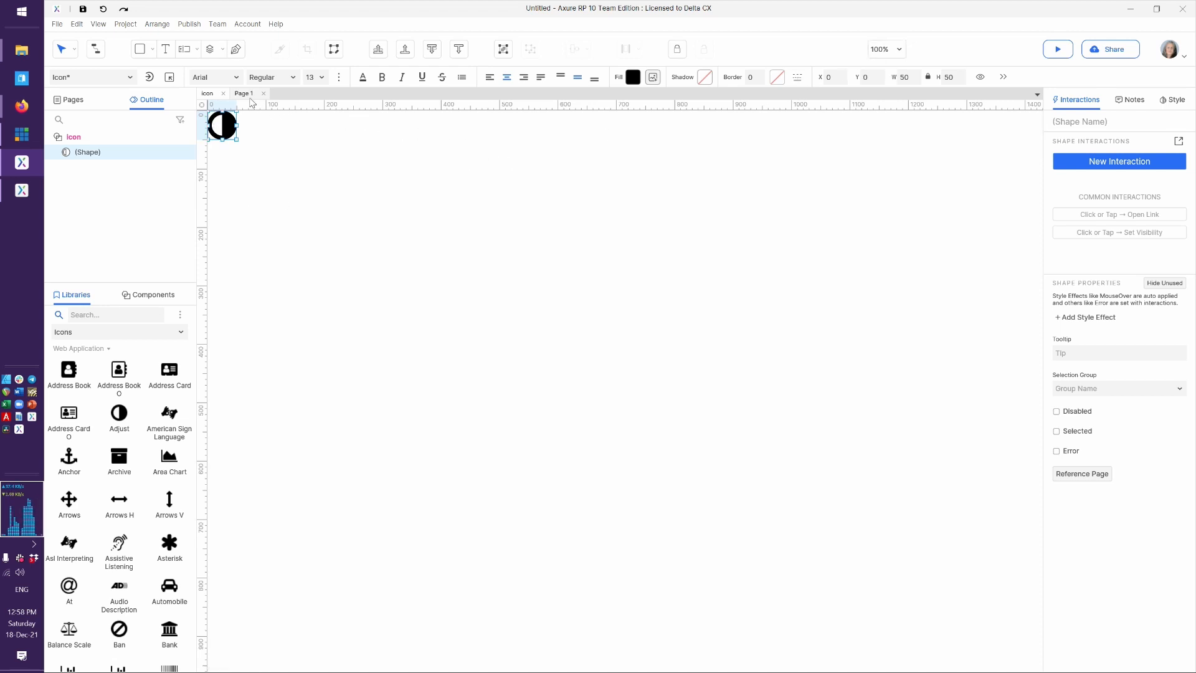
Place an instance of the icon component on Page 1 at about X 140, Y 490, then view the component's canvas and return.
click(249, 94)
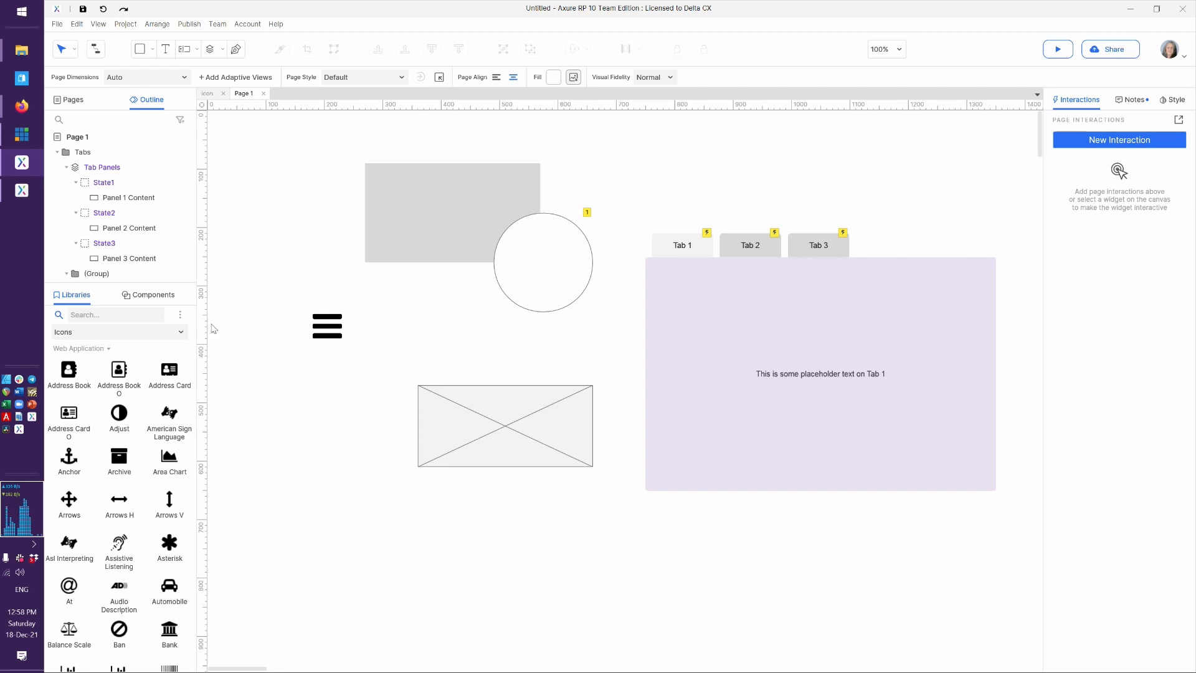
click(143, 303)
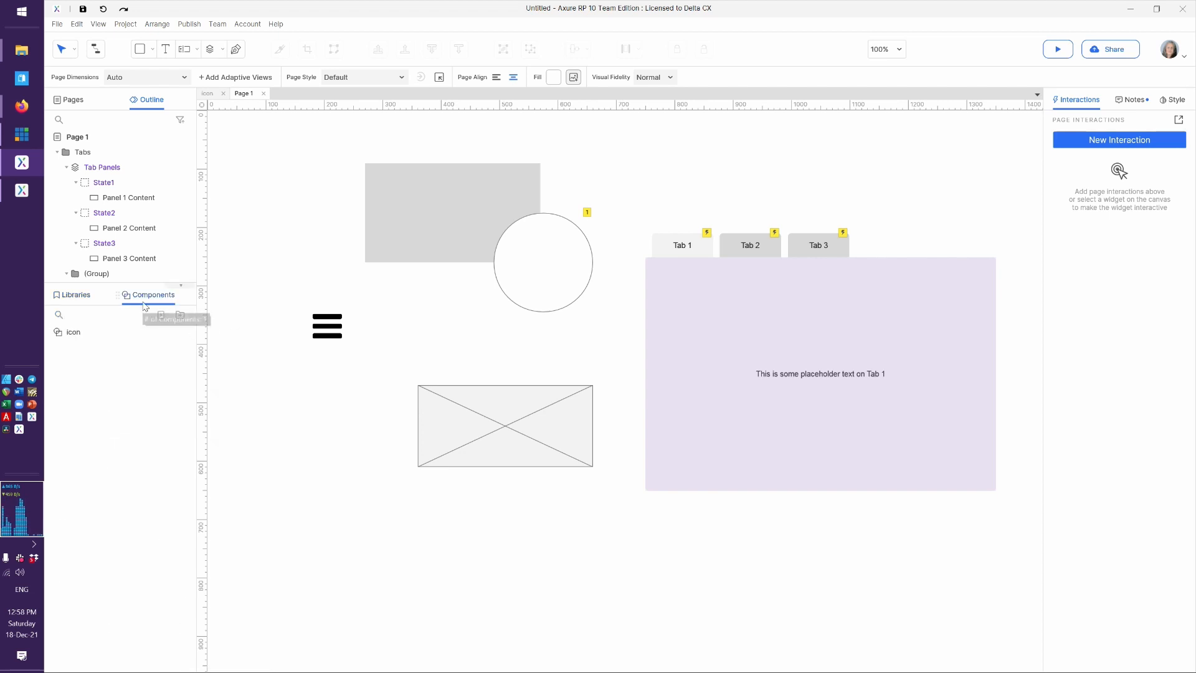
mouse_move(85, 338)
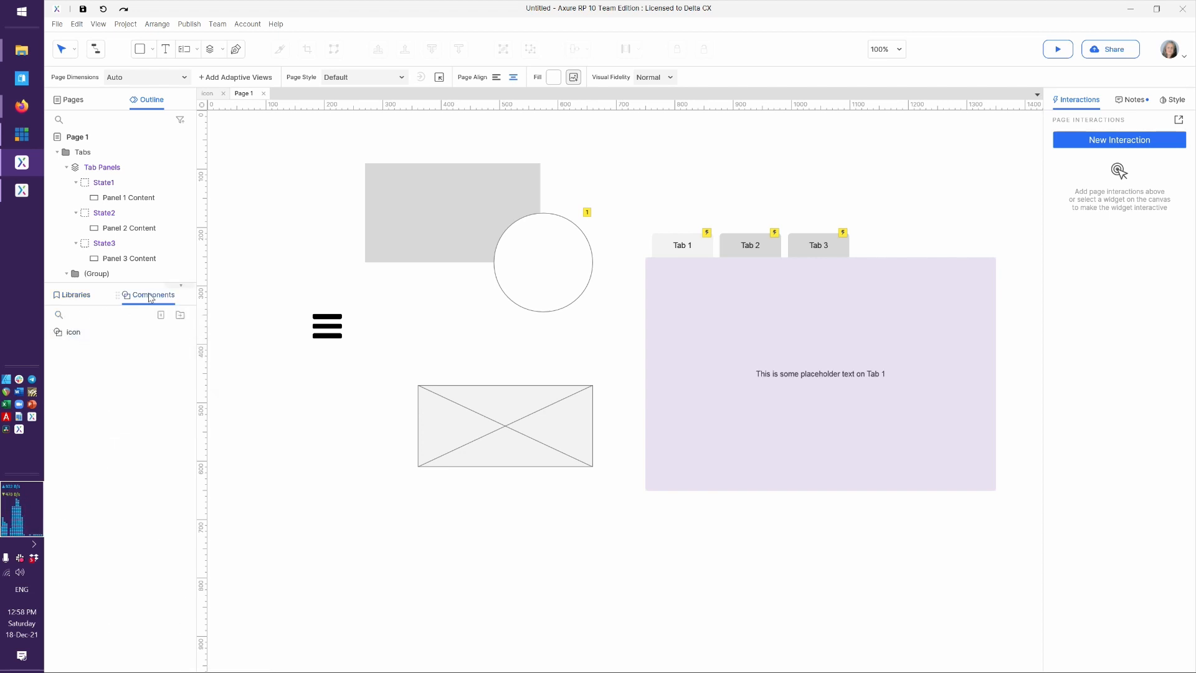
mouse_move(71, 343)
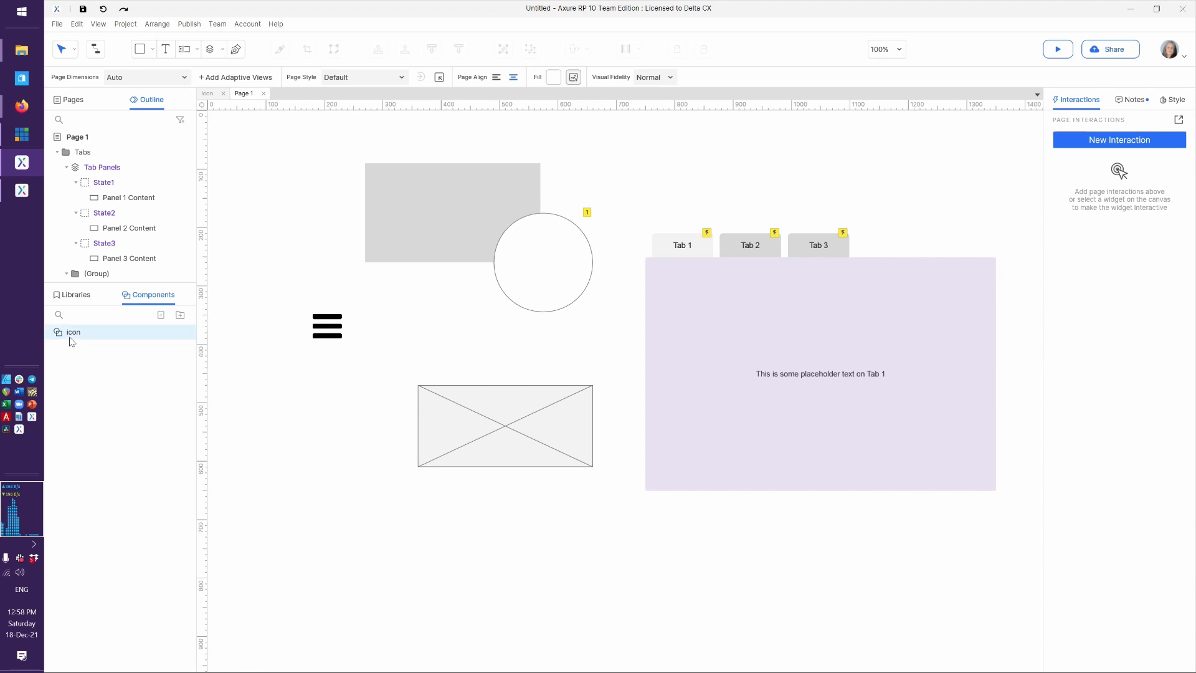
drag(70, 341, 290, 404)
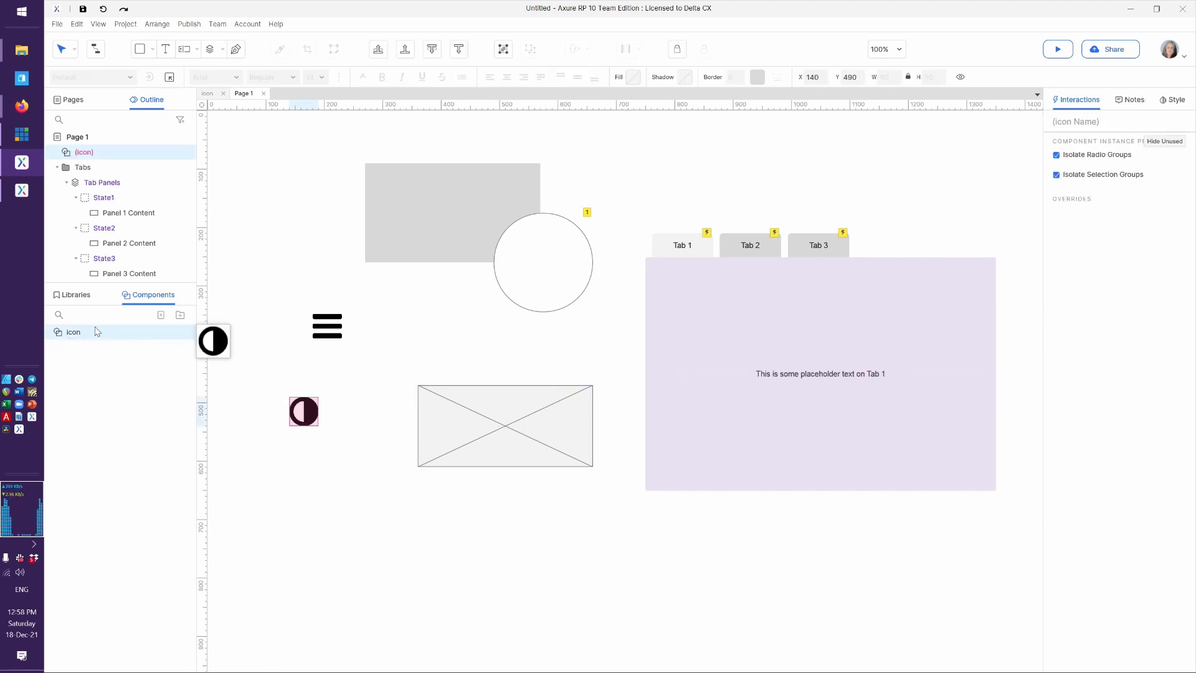
double_click(74, 332)
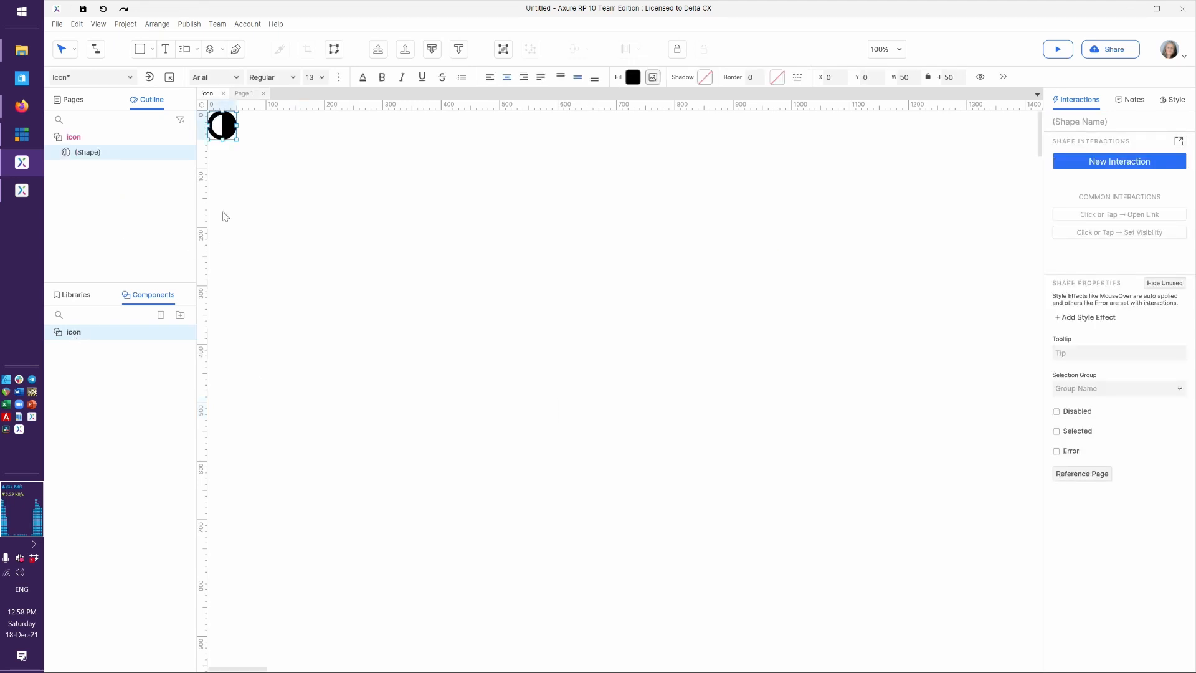
click(243, 93)
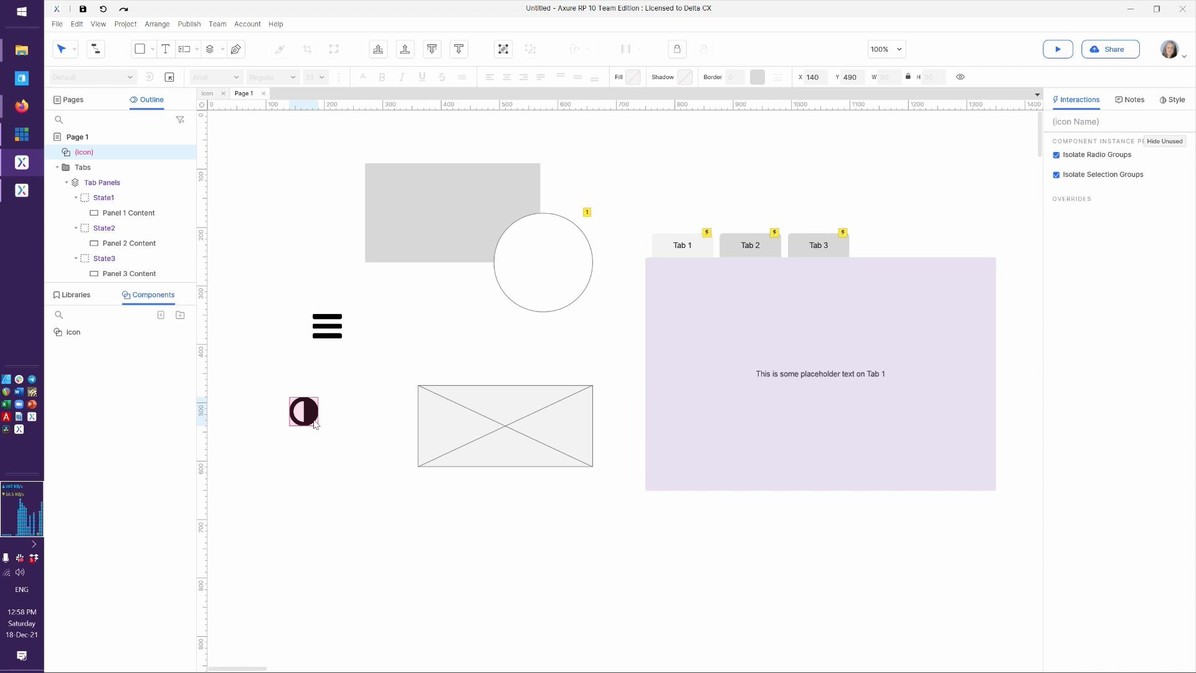
Turn off the mask for components and clear the selection on Page 1.
click(101, 28)
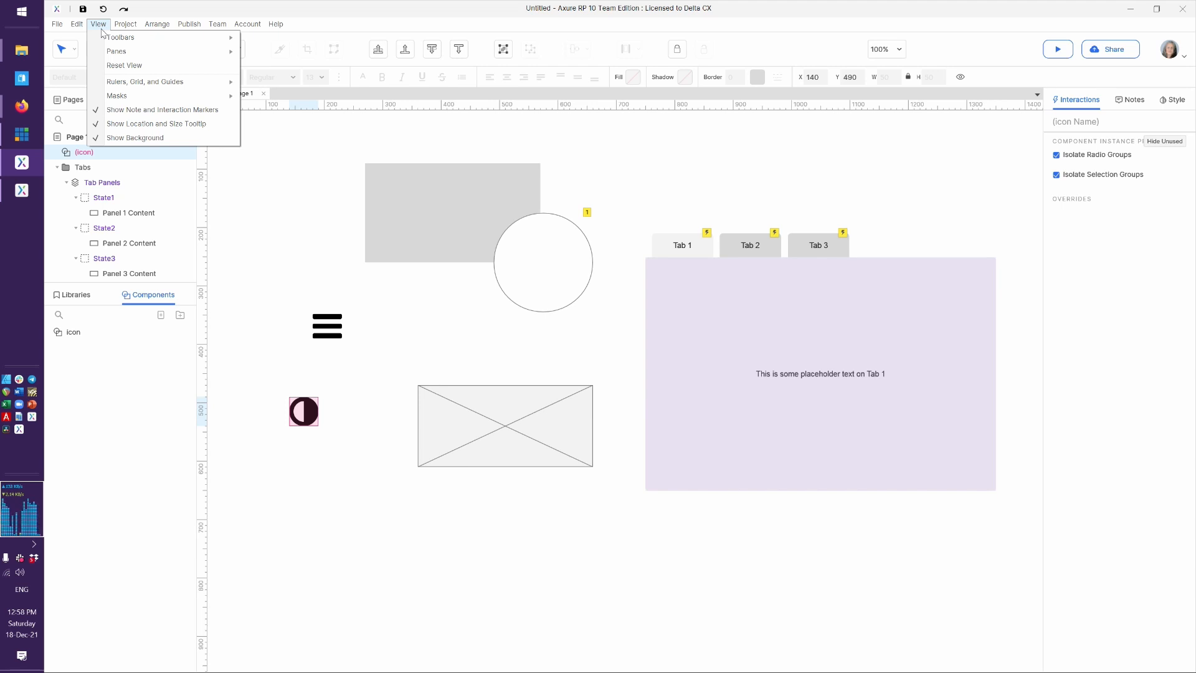
mouse_move(126, 96)
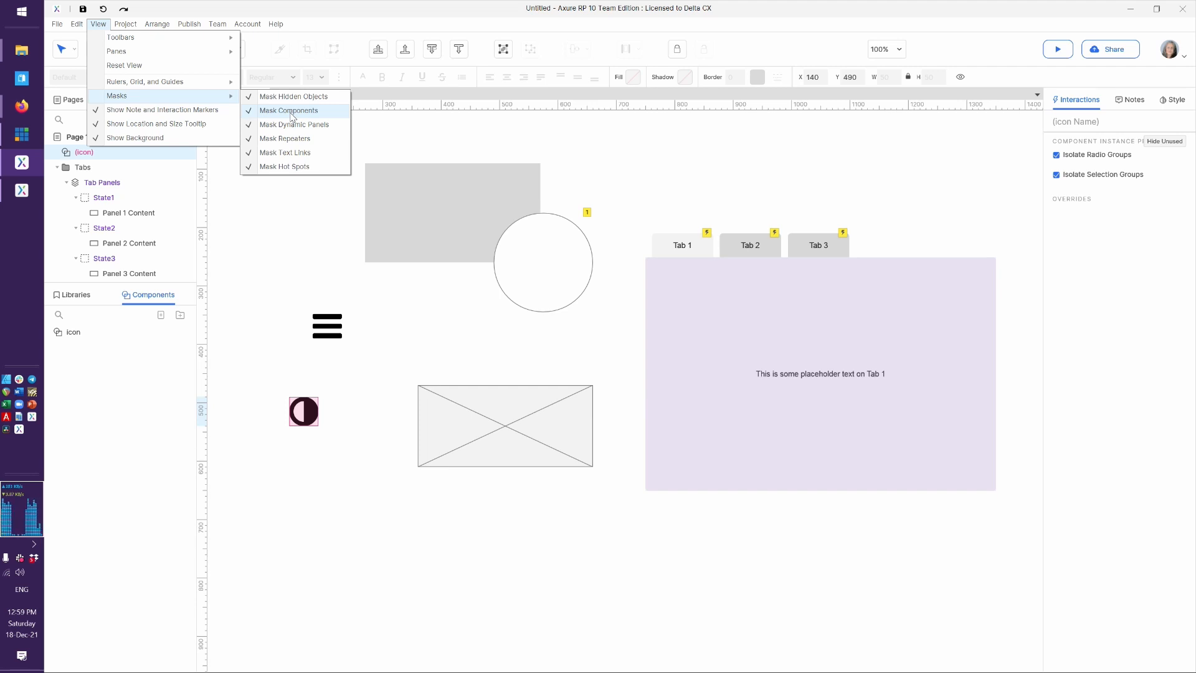
click(291, 116)
click(335, 478)
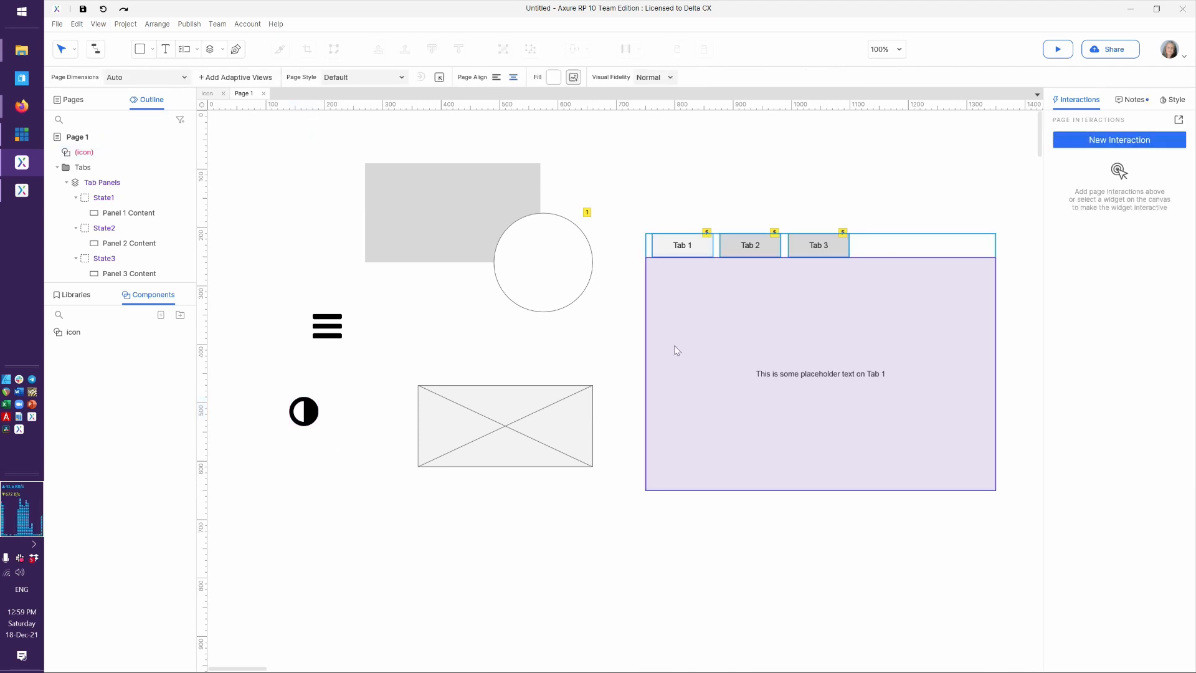
Turn the mask for components back on, then preview Page 1 in the browser and return to the editor.
click(312, 412)
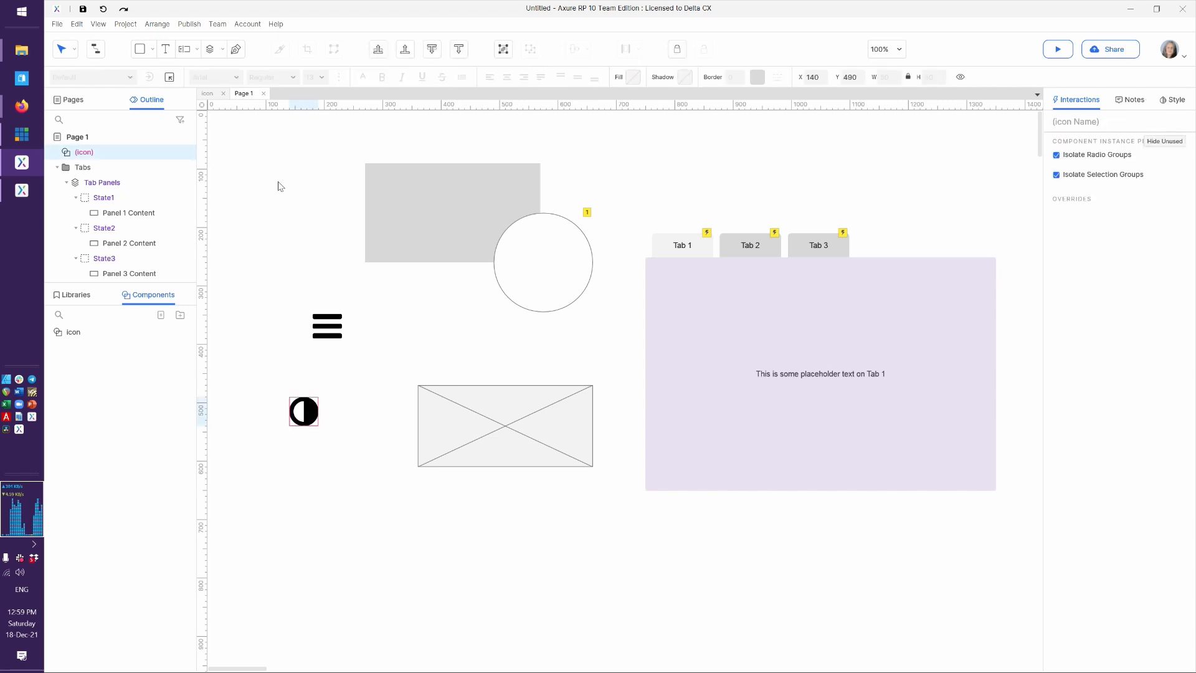
click(99, 26)
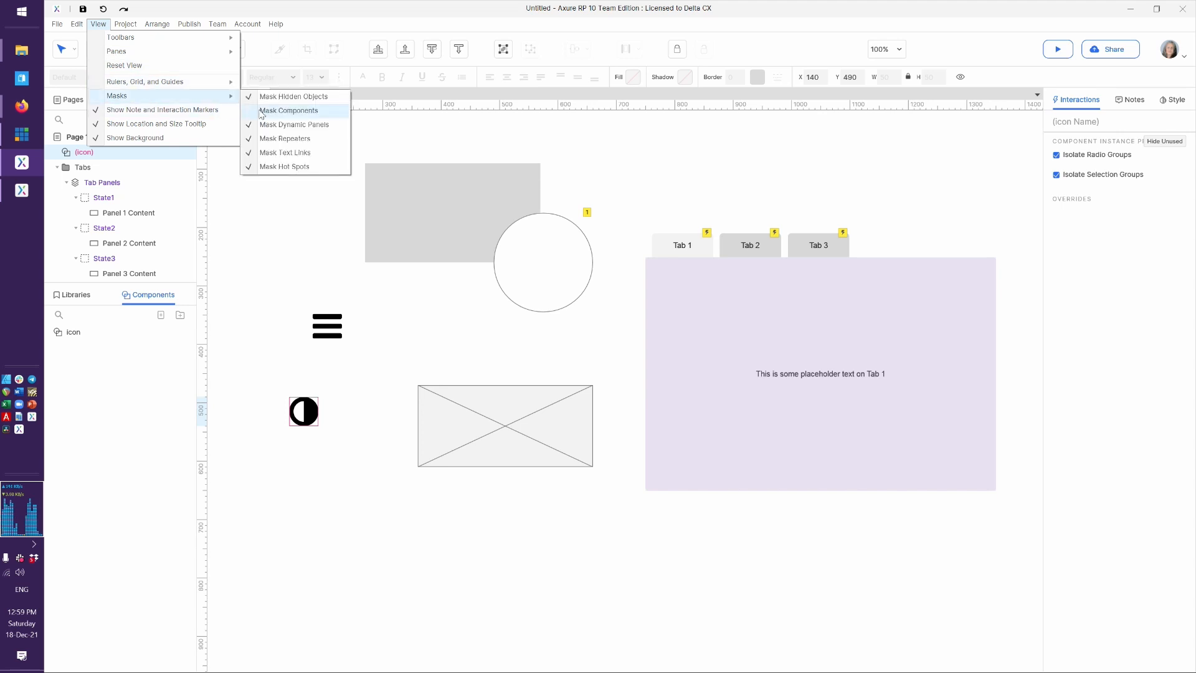
click(287, 111)
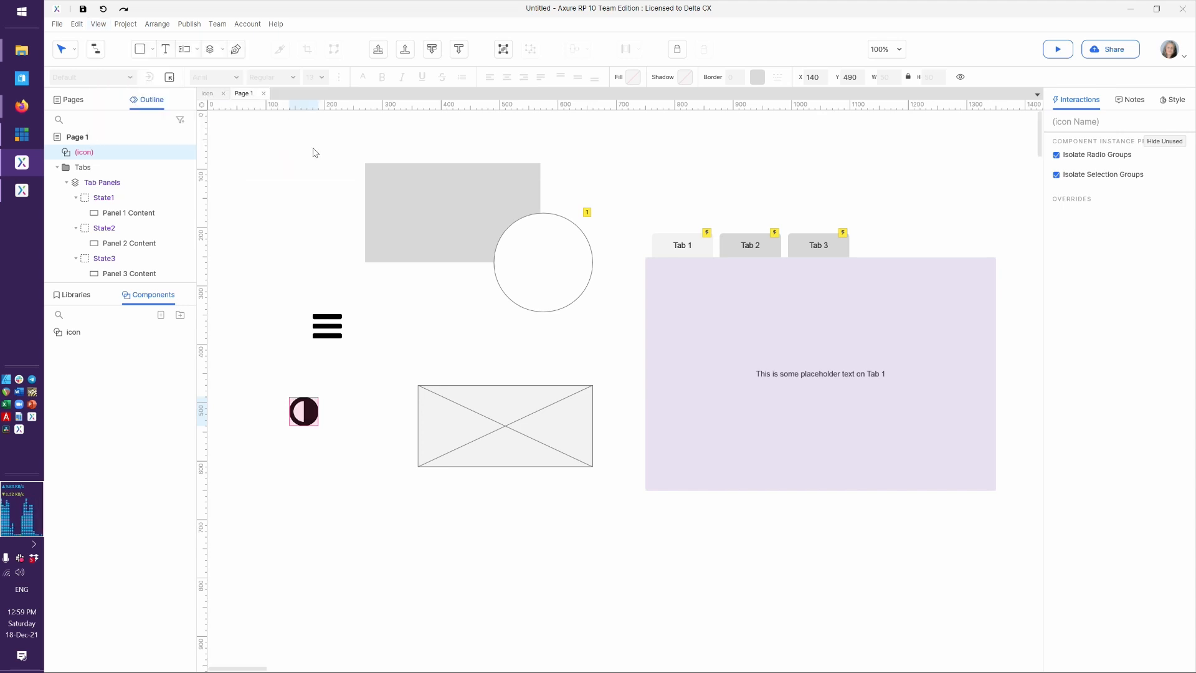
click(370, 413)
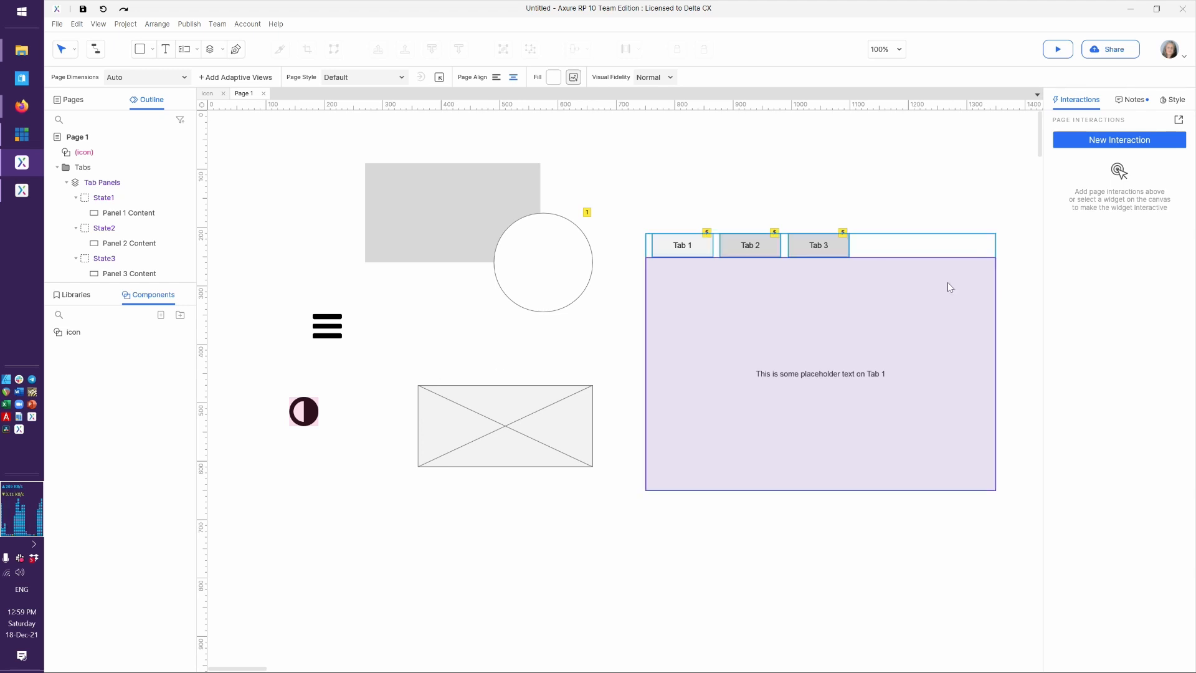
click(1059, 50)
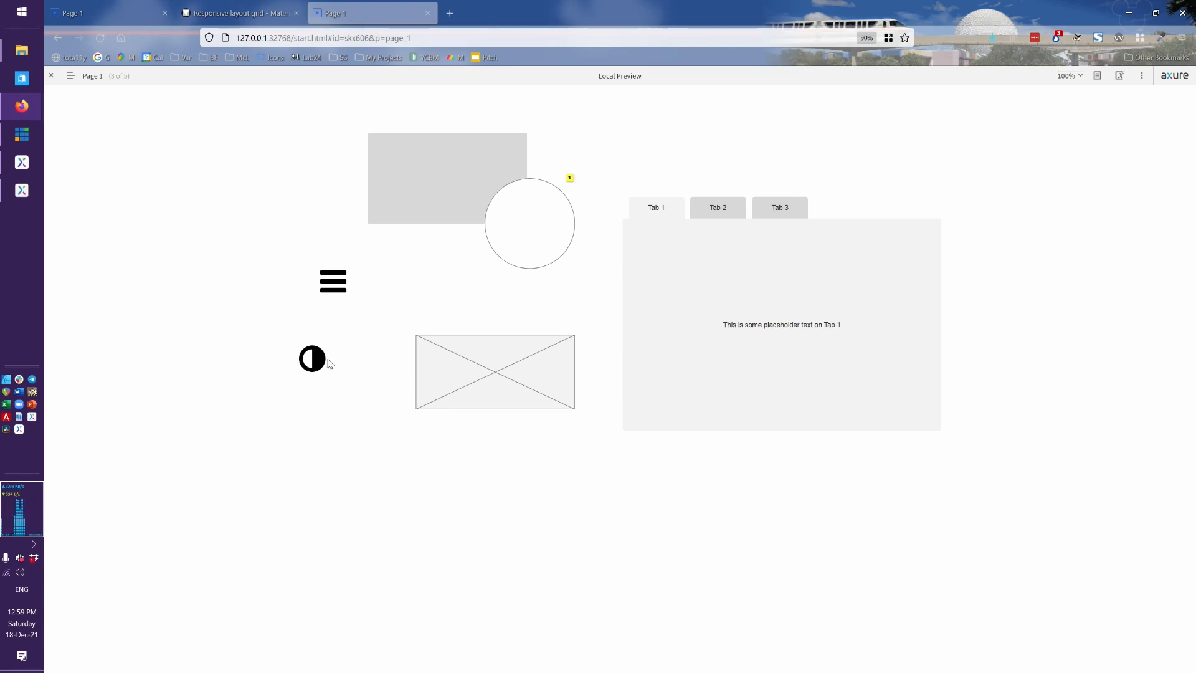
key(alt+Tab)
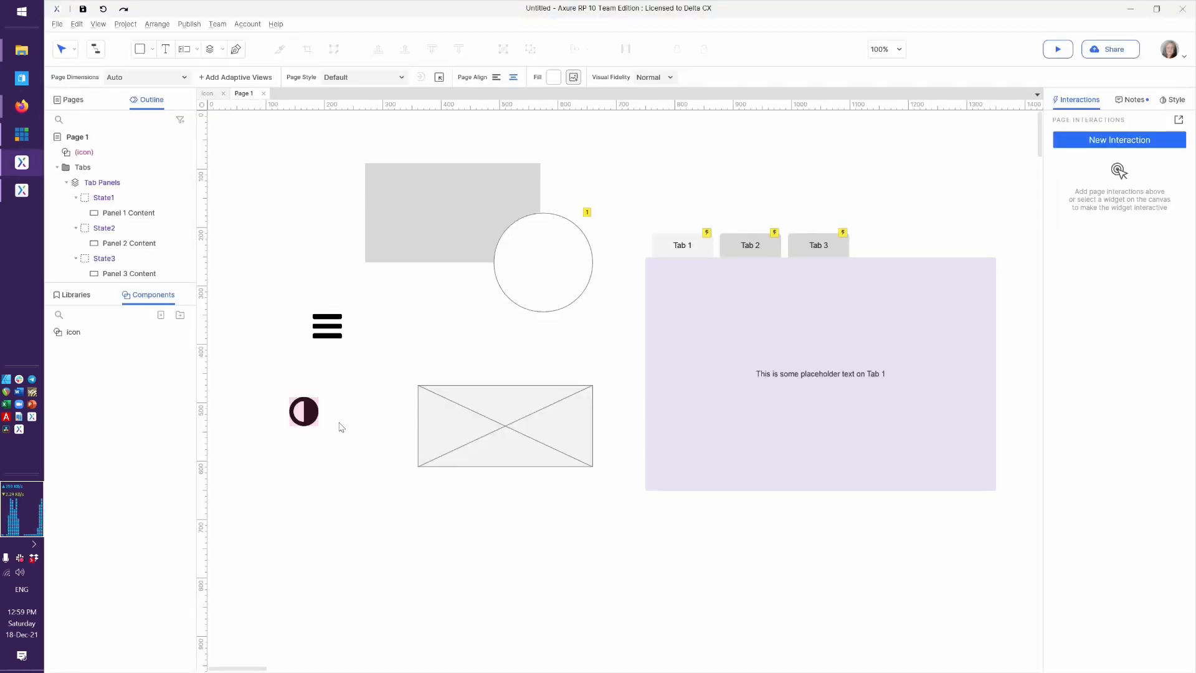
Place three more icon component instances on Page 1 at about X 470, Y 381; X 1160, Y 181; and X 950, Y 690.
drag(87, 330, 482, 336)
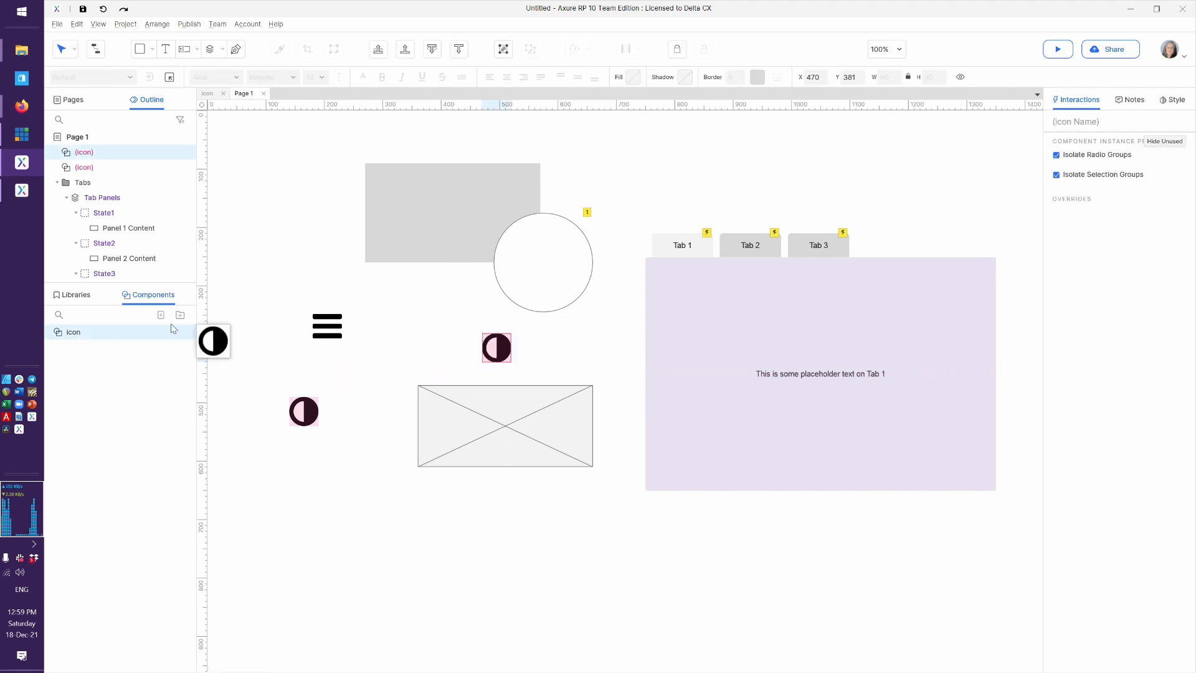
drag(75, 330, 885, 217)
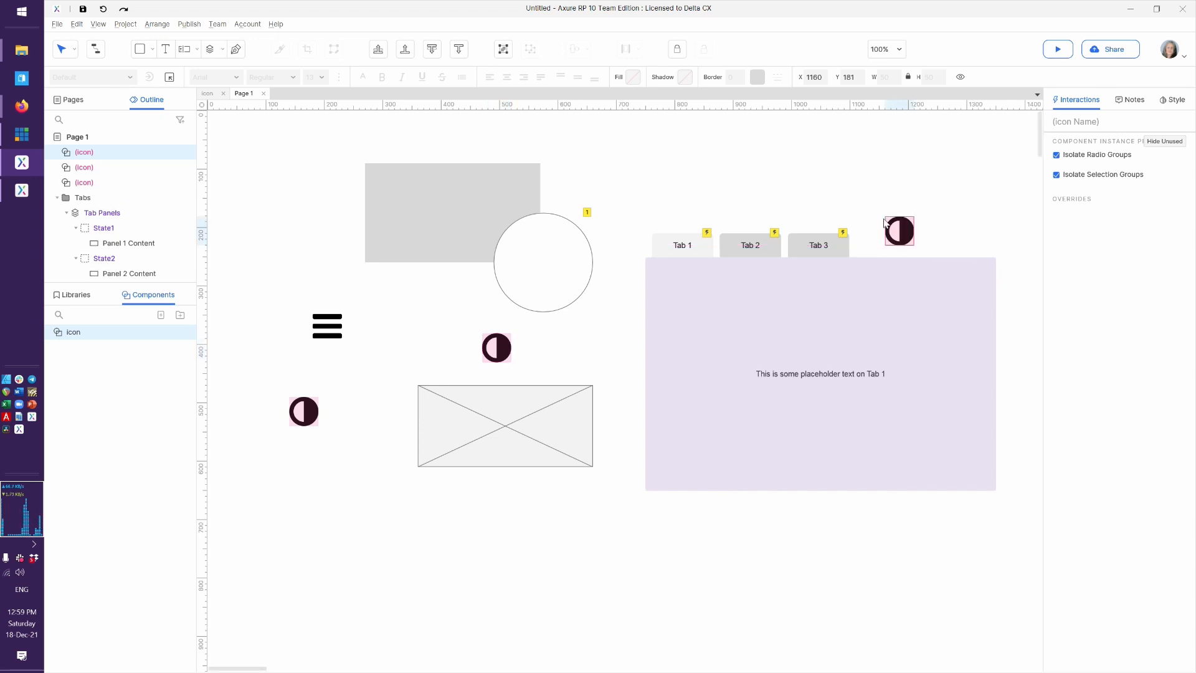
mouse_move(84, 333)
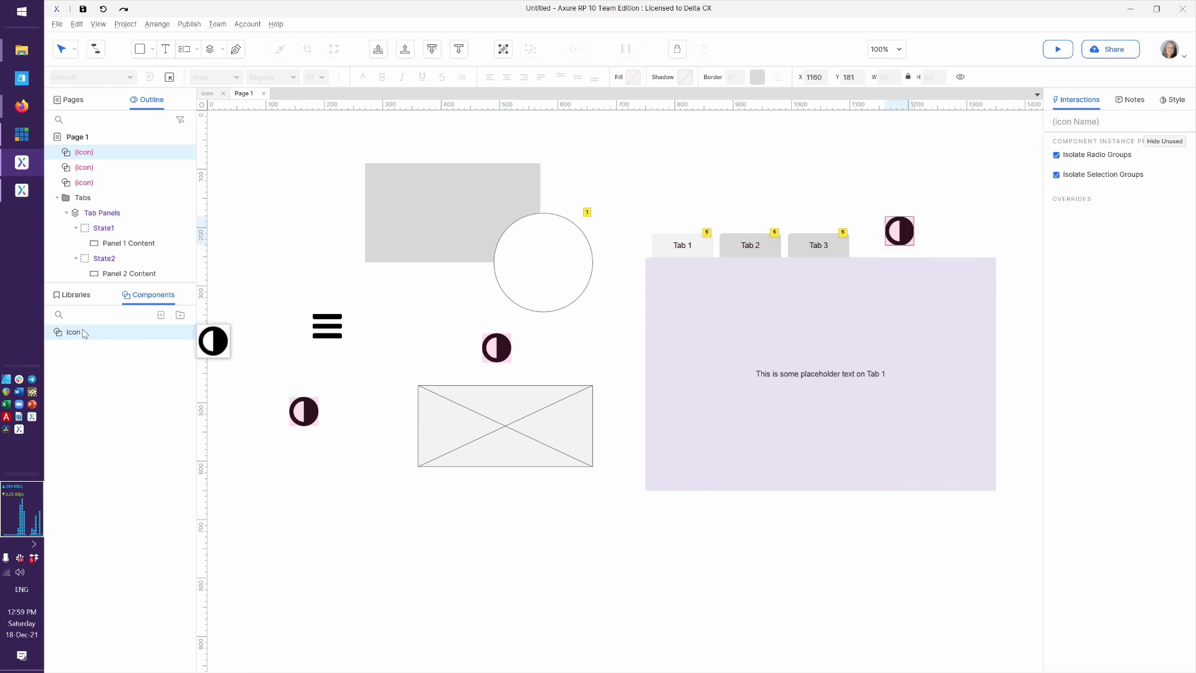
drag(75, 337, 765, 518)
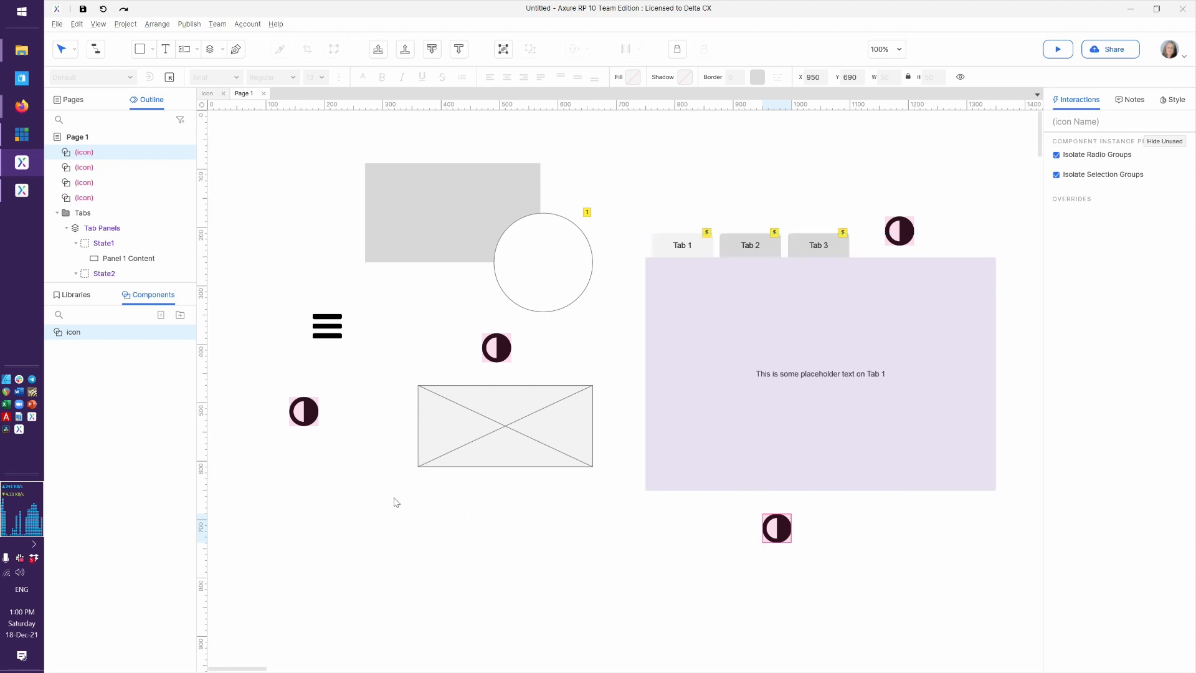
Set the fill of the shape in the icon component to the recent olive colour #AFAD00, then view the instances on Page 1.
click(208, 94)
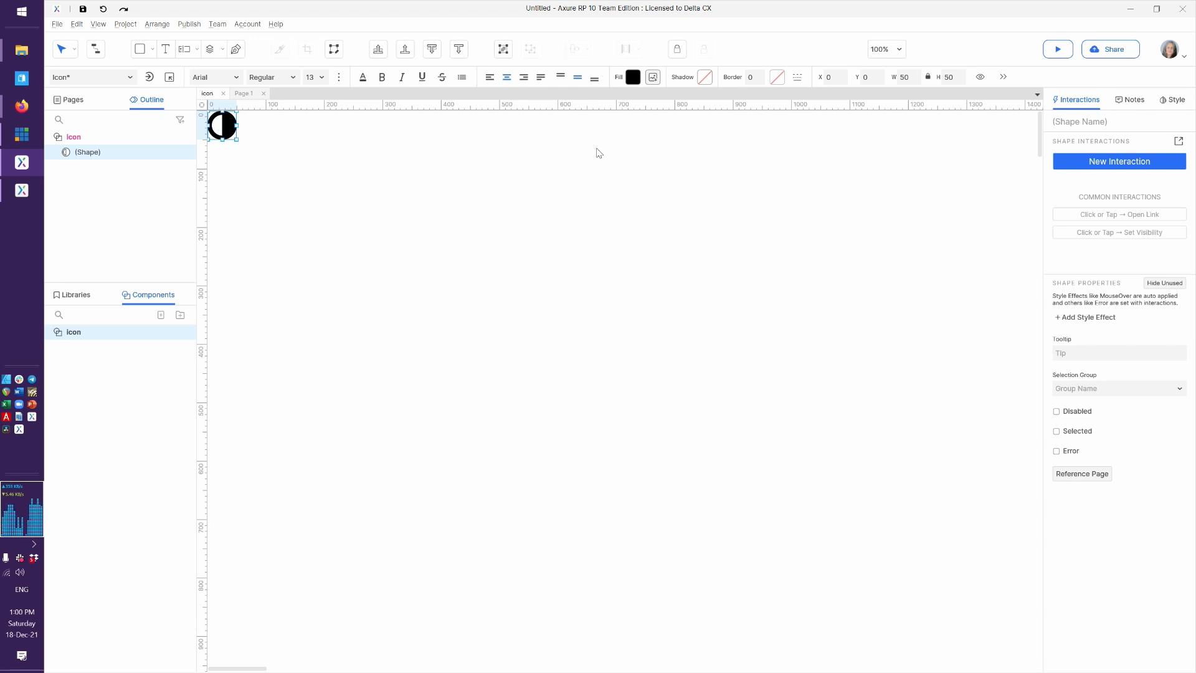
click(632, 81)
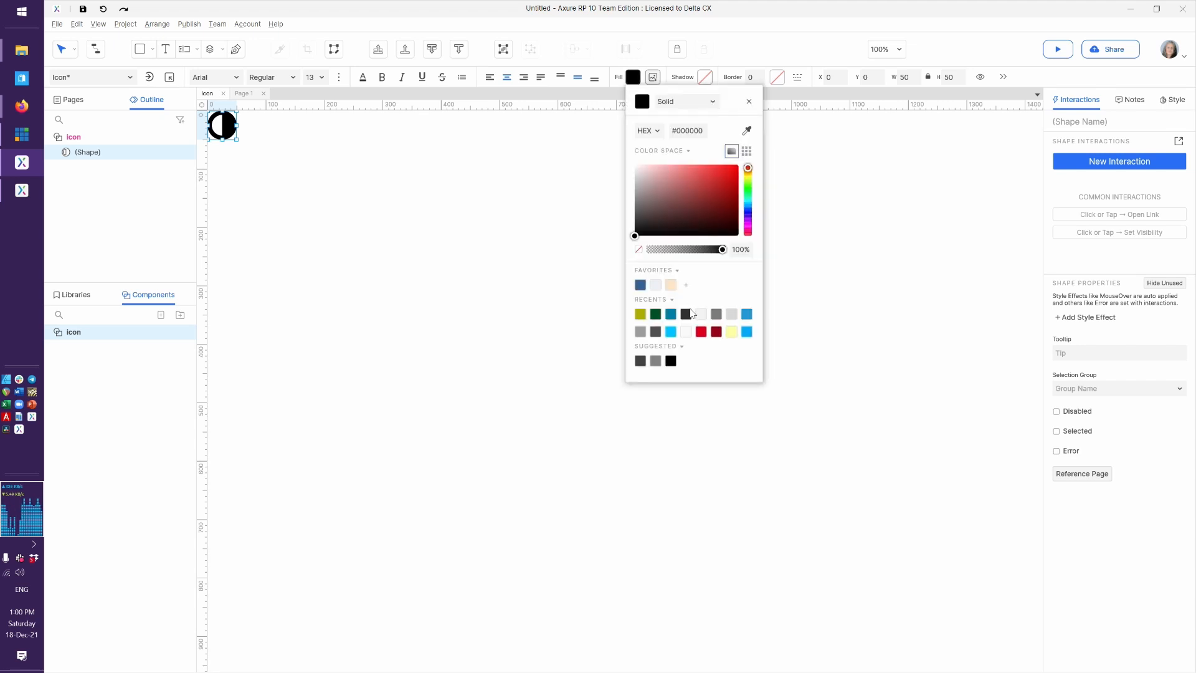
click(644, 316)
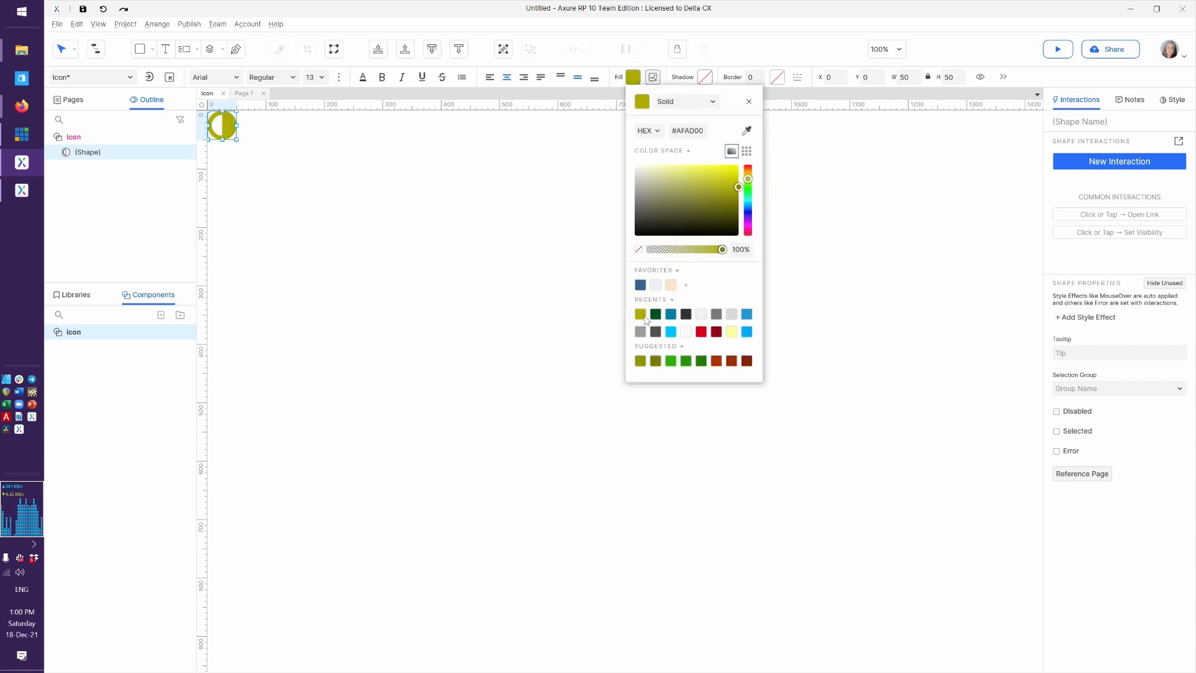
click(614, 305)
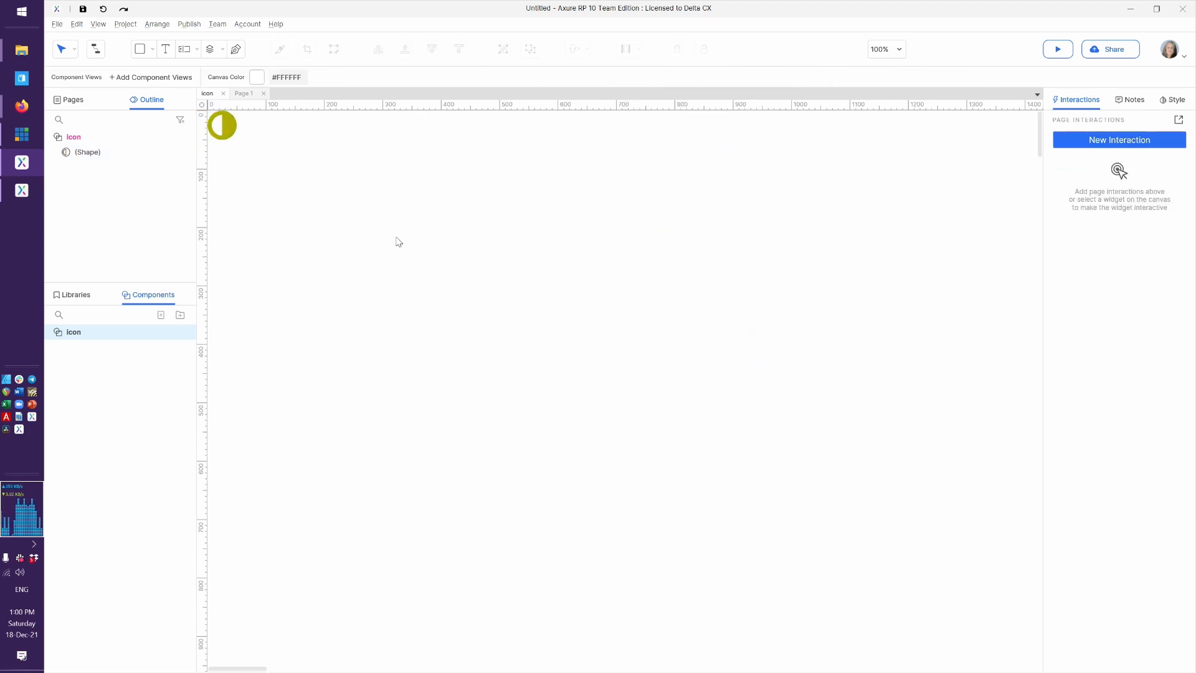
click(243, 93)
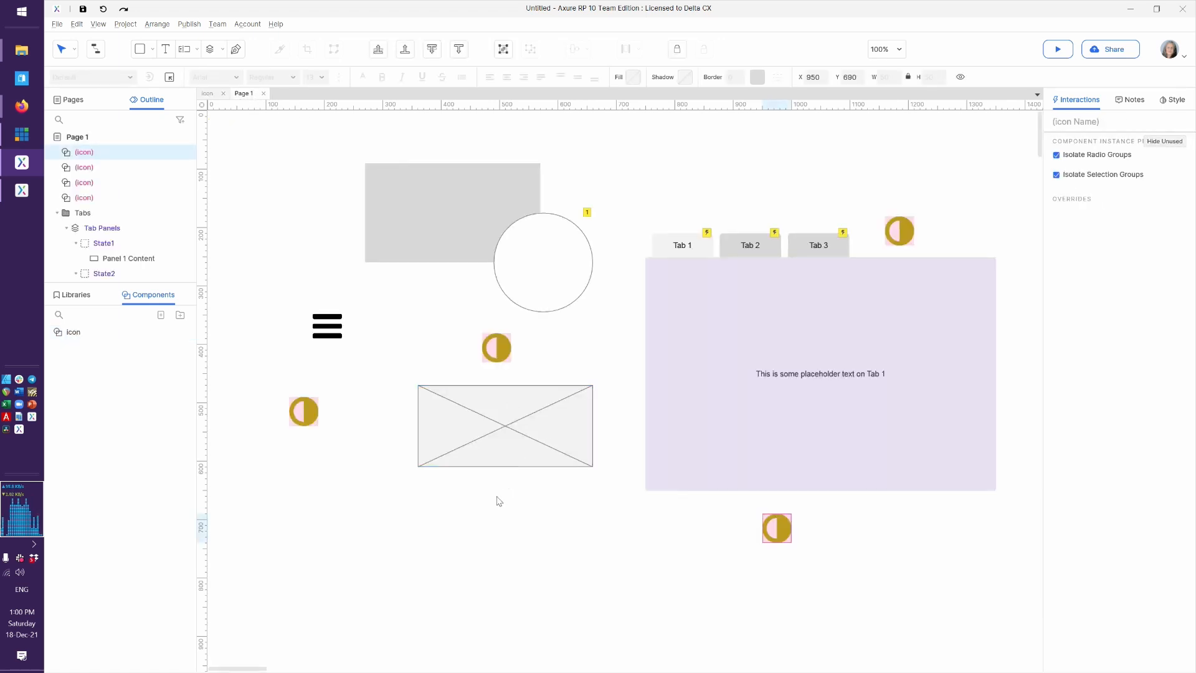
click(496, 517)
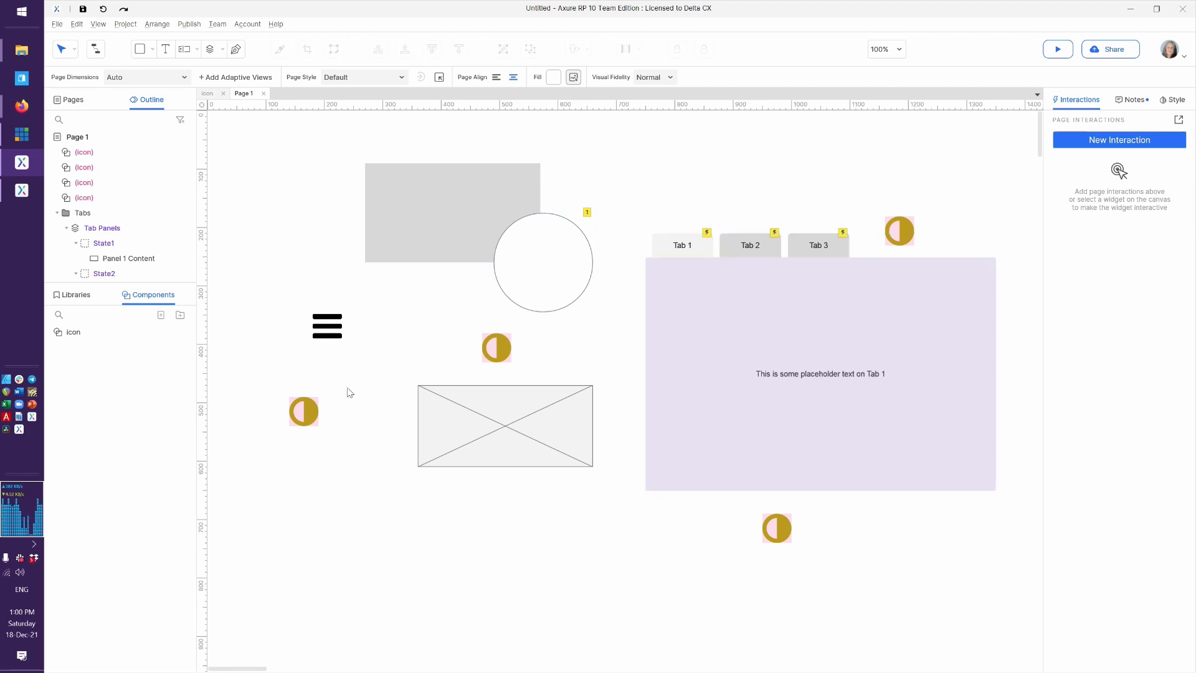
Resize the shape in the icon component to 38 wide with proportions locked, then view the instances on Page 1.
click(208, 93)
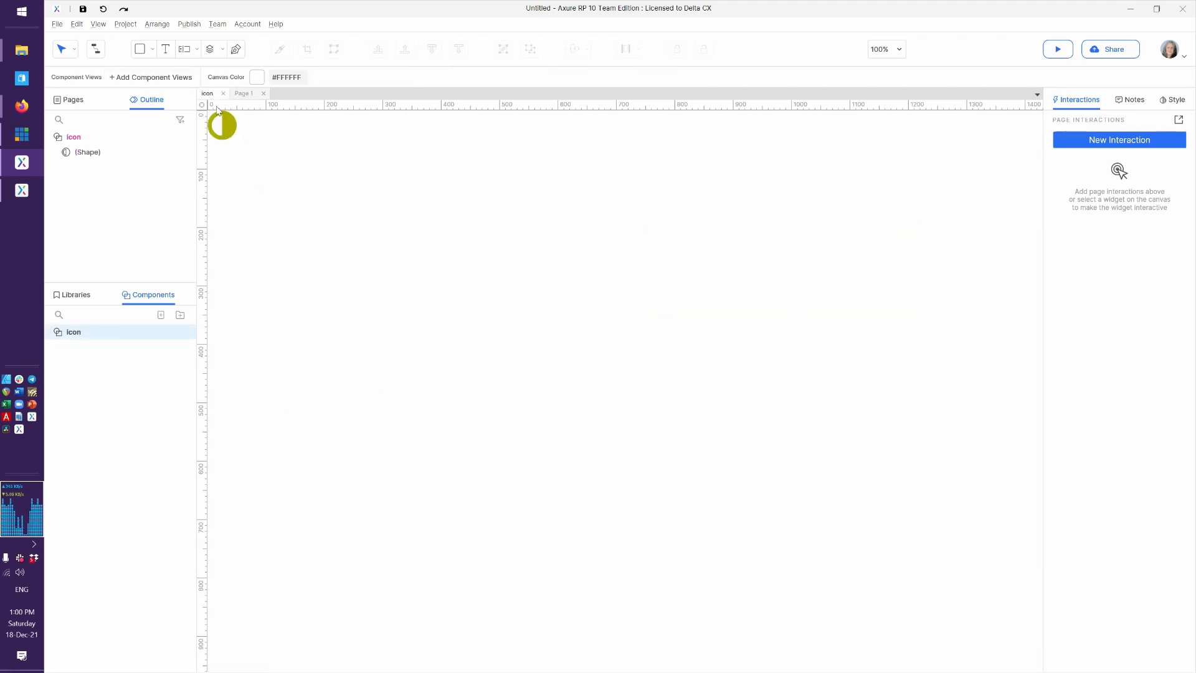
click(226, 137)
click(913, 76)
text(38)
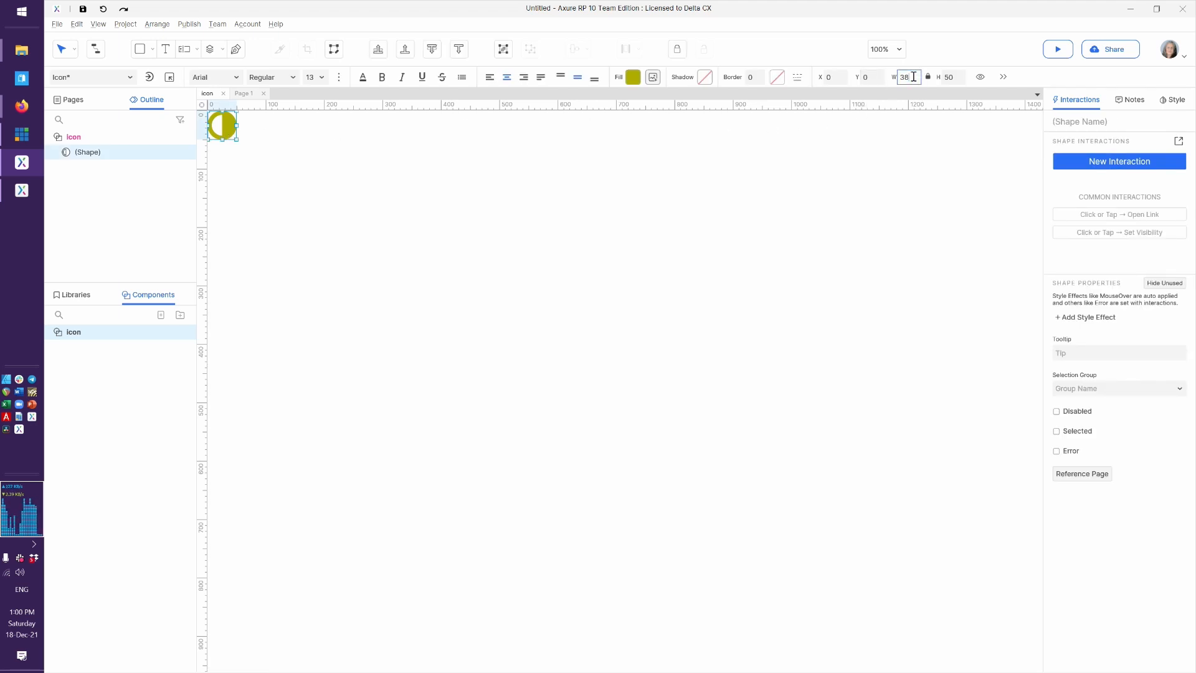
key(Tab)
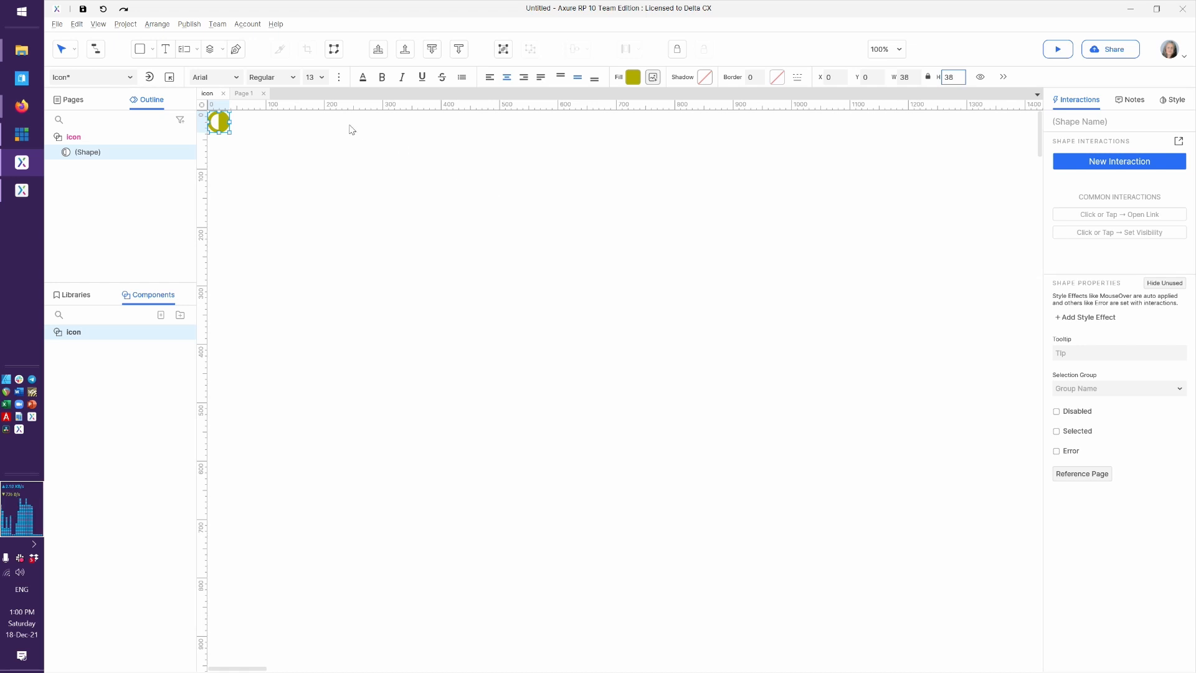
click(240, 94)
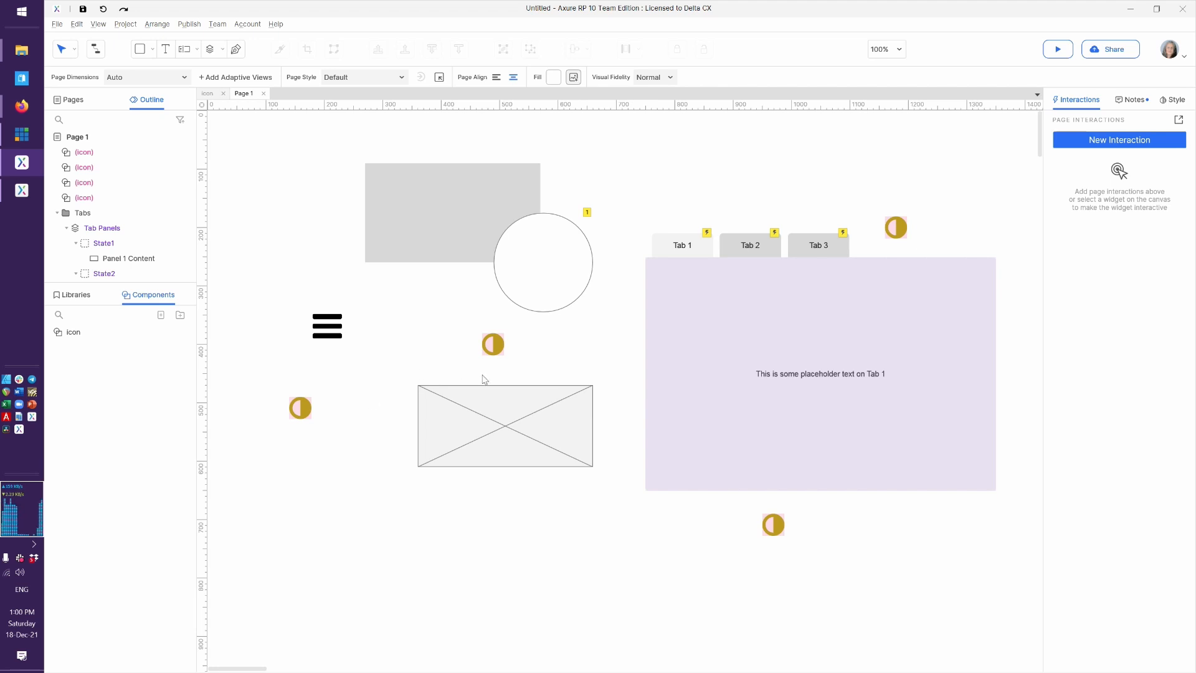
Break away the icon instance above the placeholder image from its component and clear the selection.
click(492, 345)
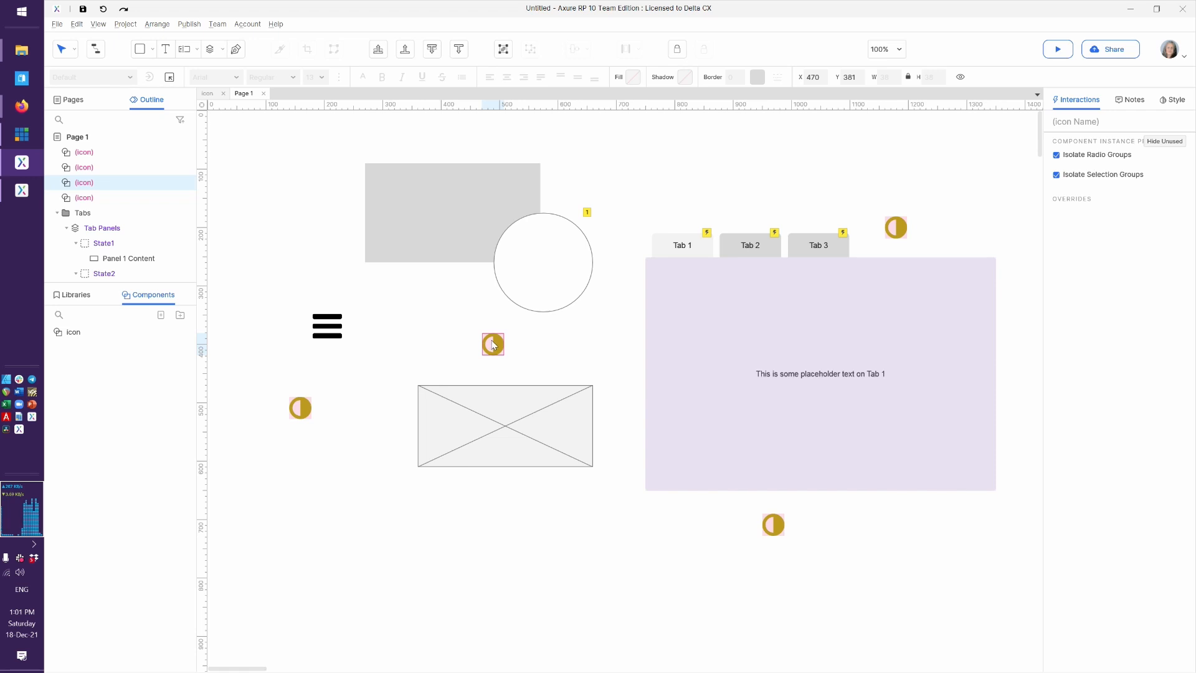
right_click(492, 344)
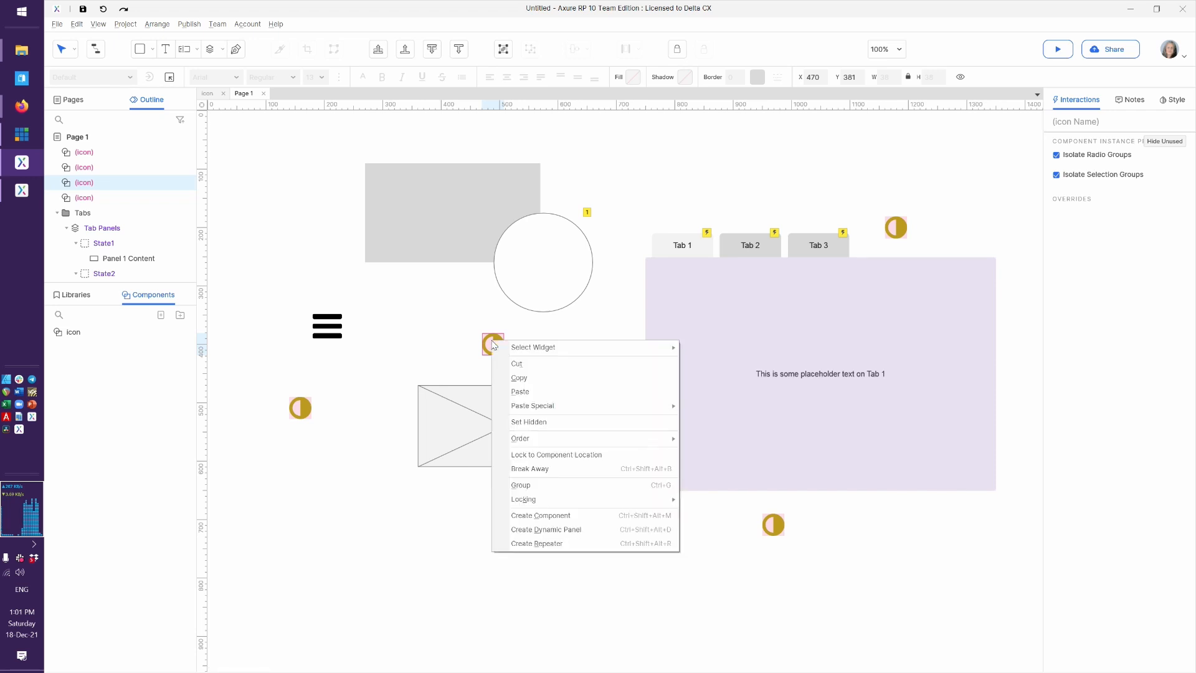
click(549, 470)
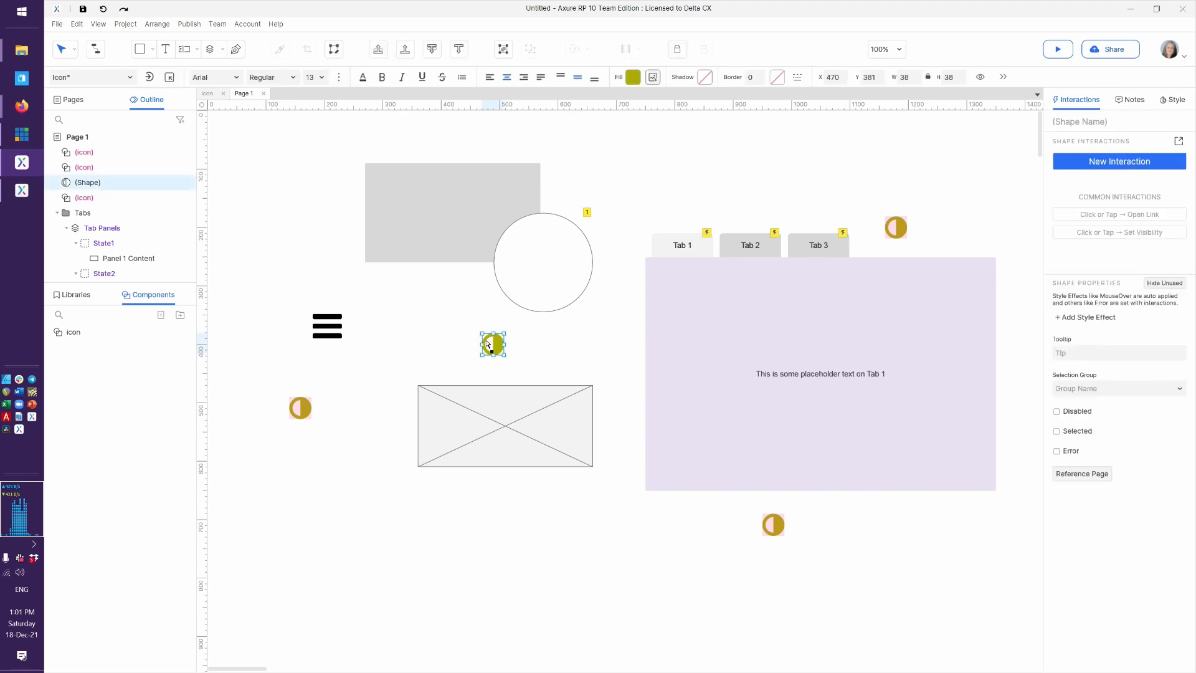
click(536, 337)
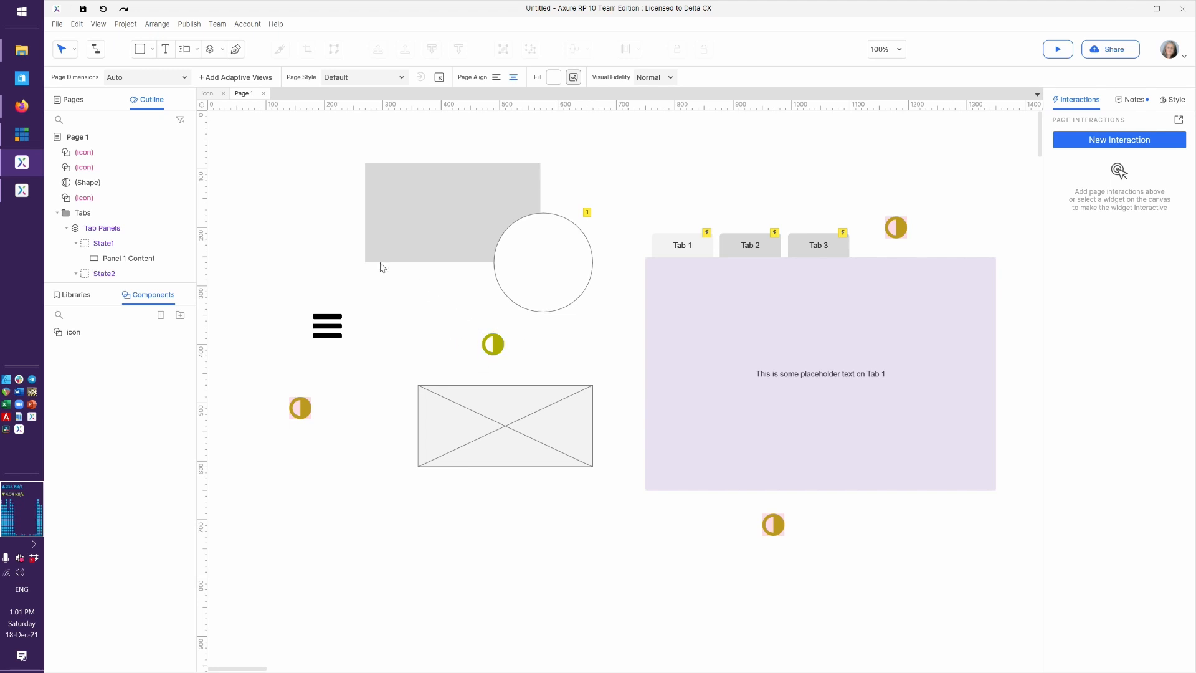
Set the fill of the shape in the icon component to blue #0080A6, then select the detached icon on Page 1 for comparison.
click(209, 94)
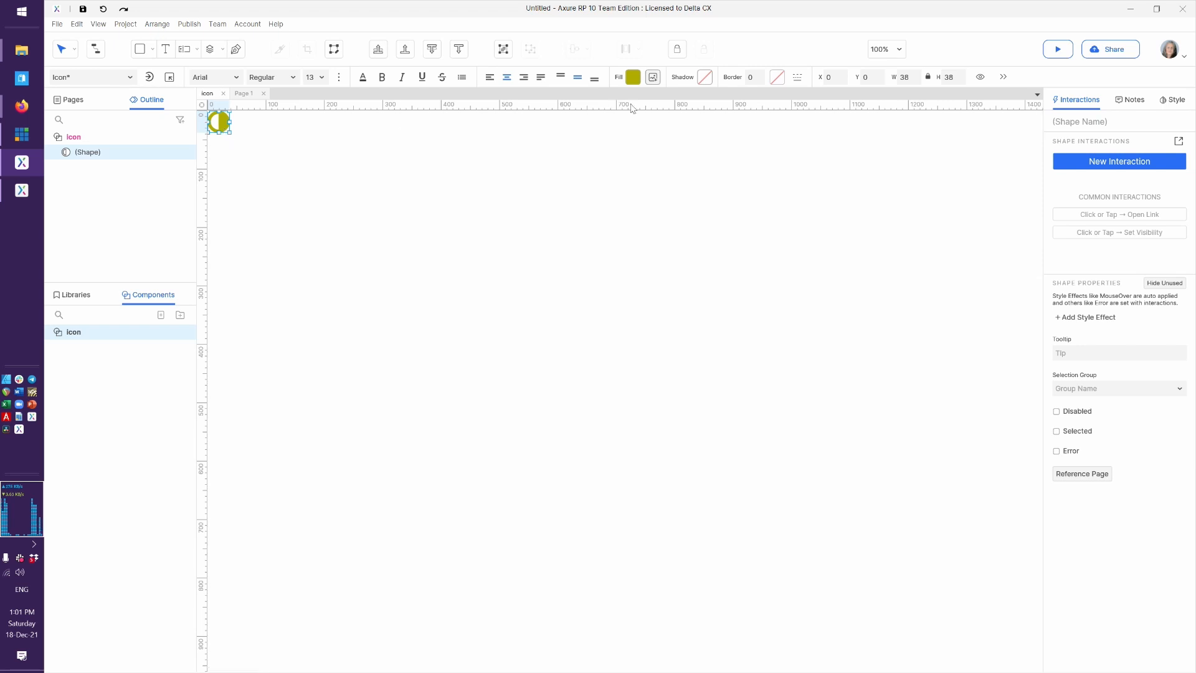
click(633, 78)
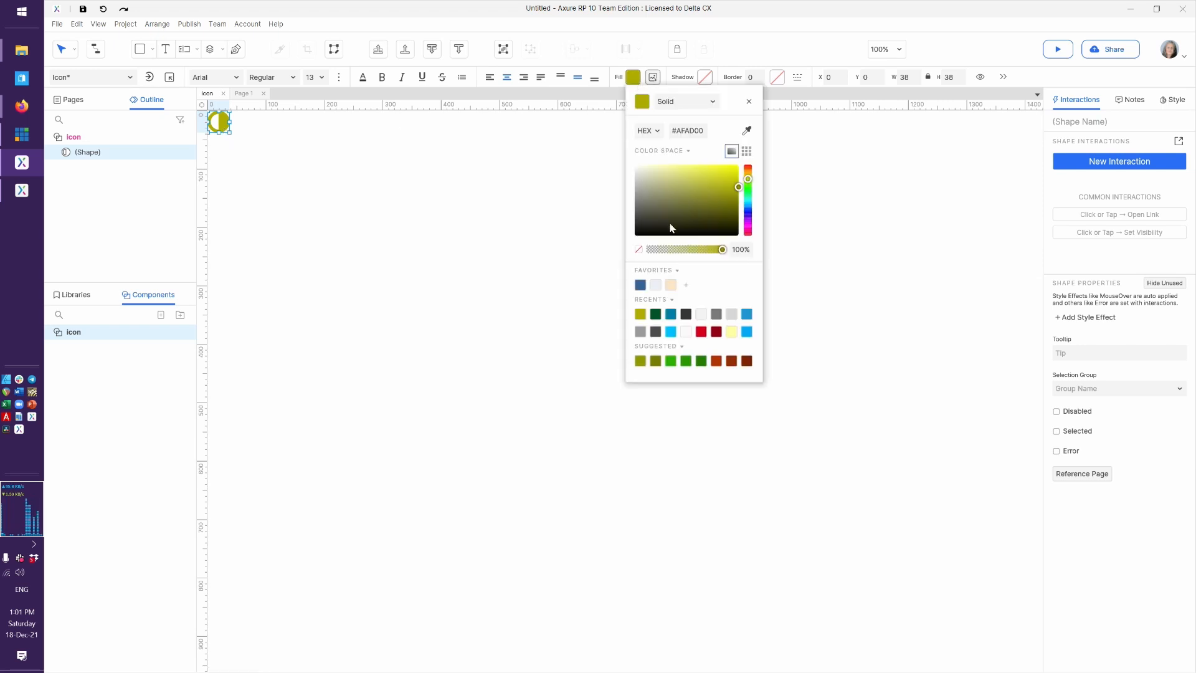
click(670, 315)
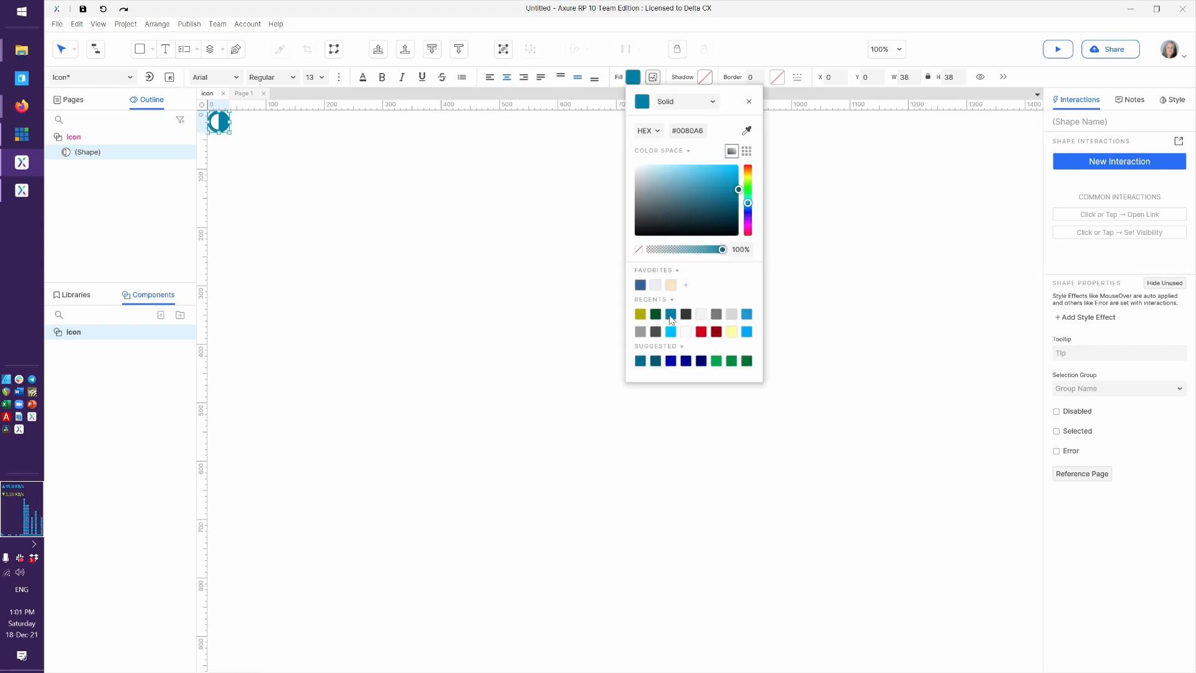
click(244, 94)
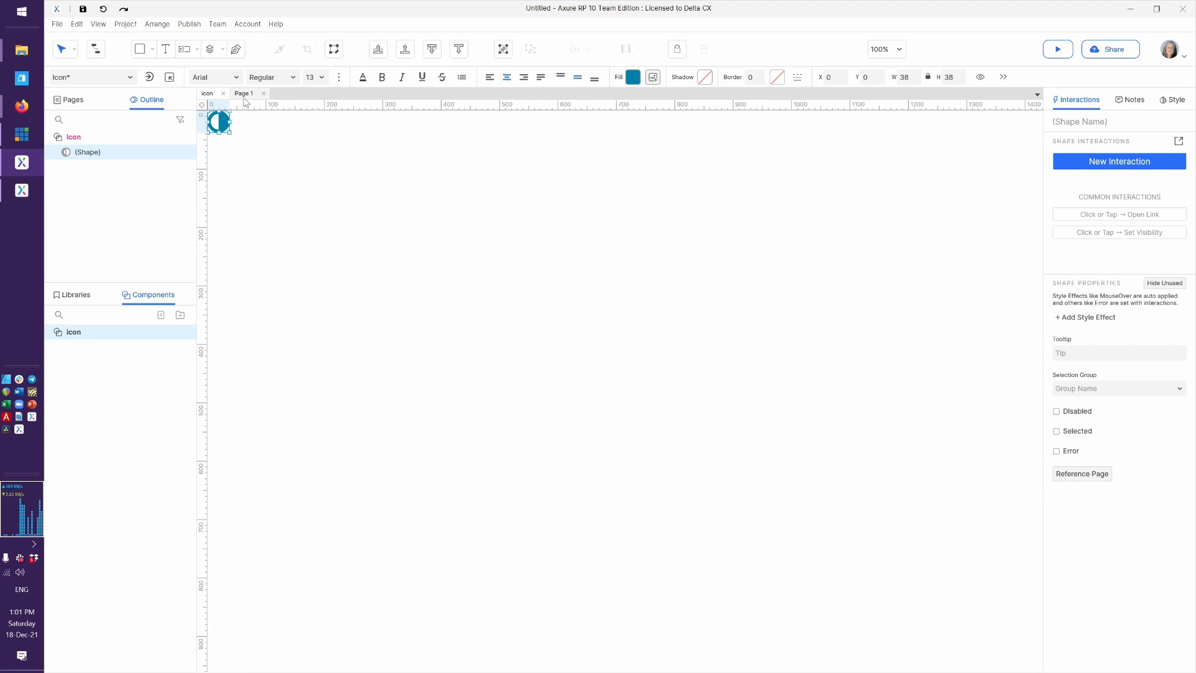
click(245, 93)
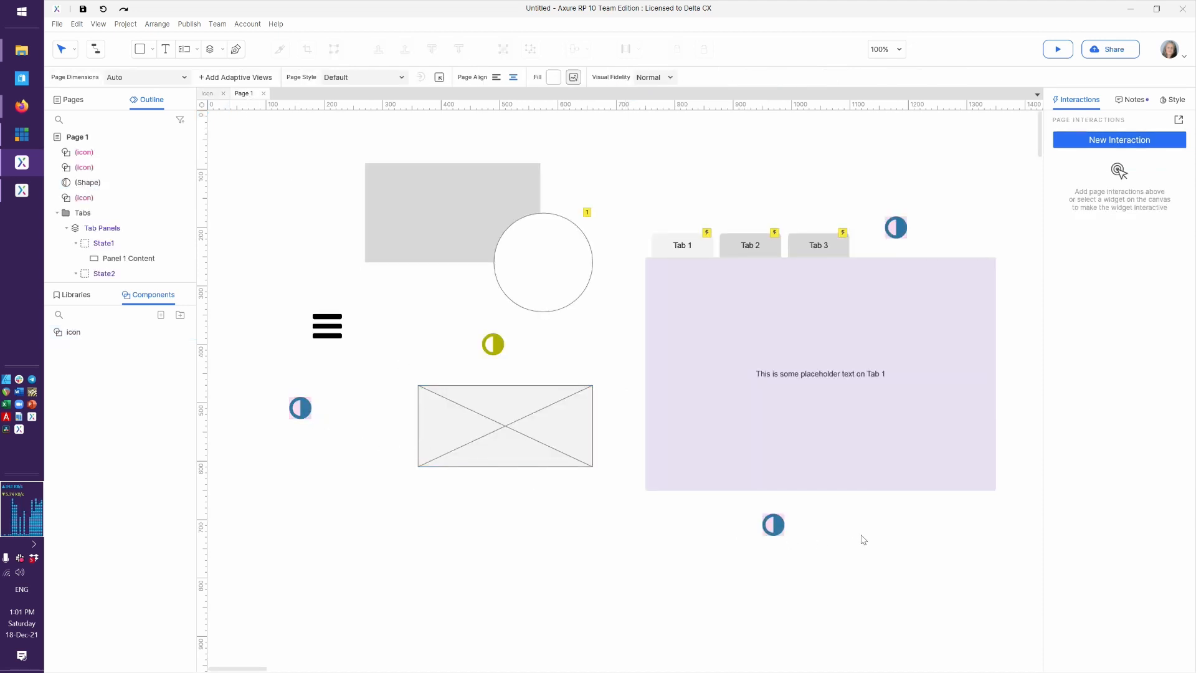
click(495, 347)
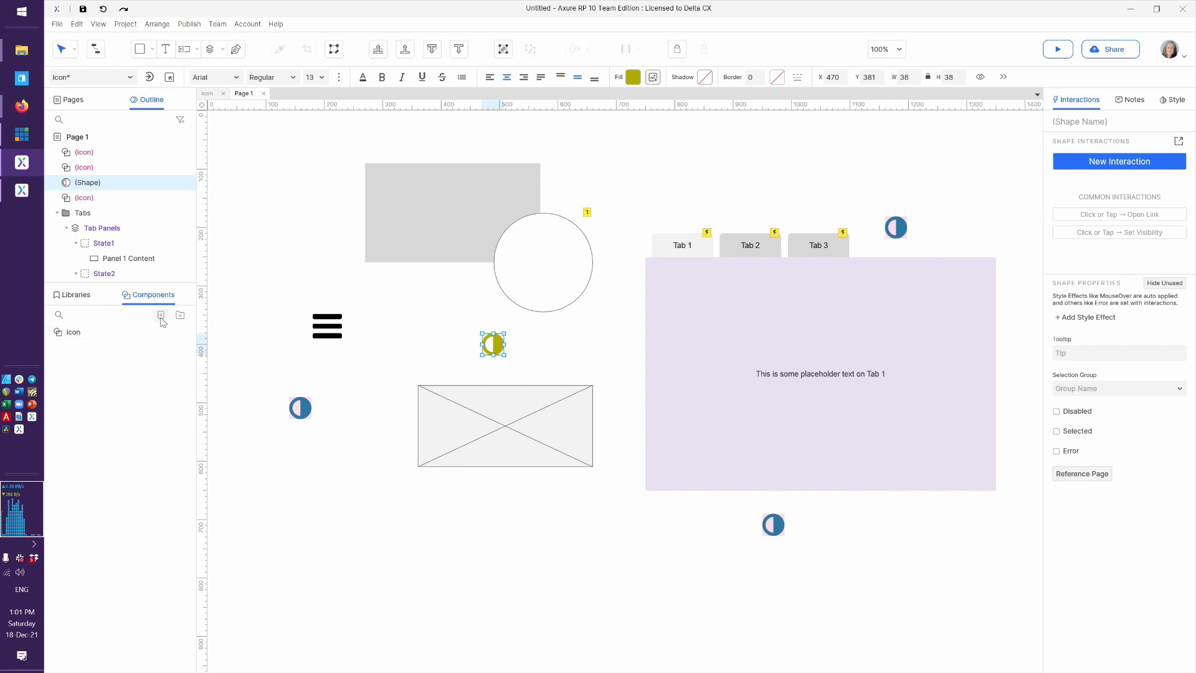
Review the icon component's management commands and its Drop Behavior choices, then dismiss them.
right_click(144, 331)
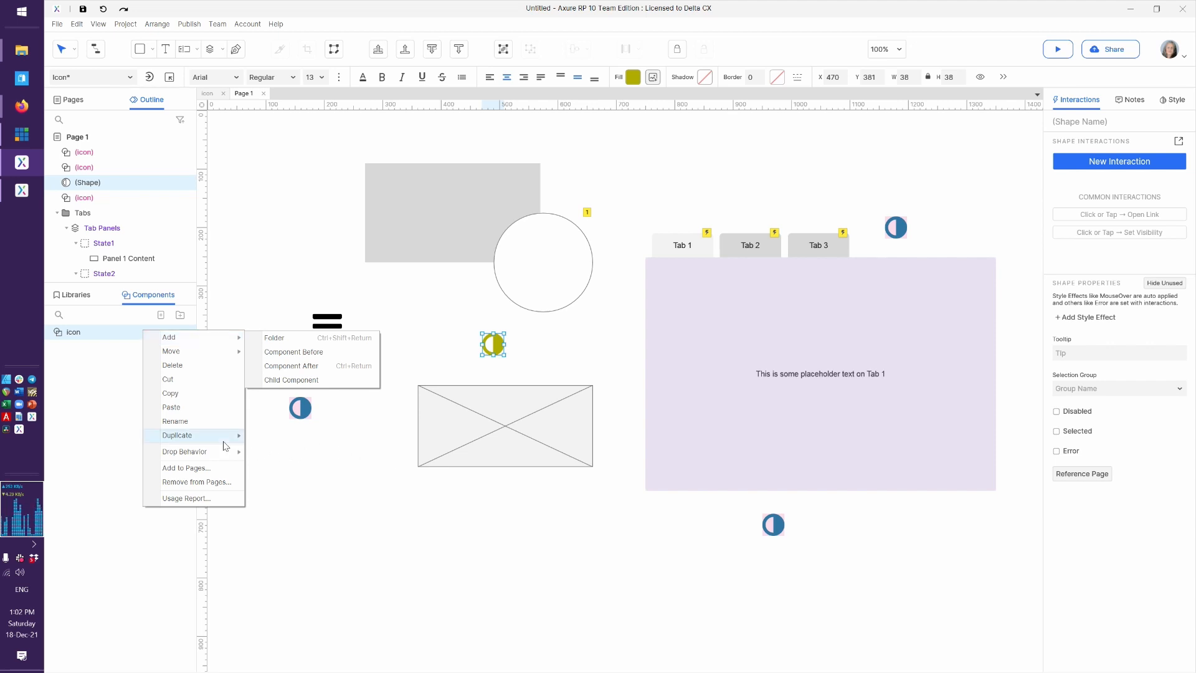
mouse_move(205, 452)
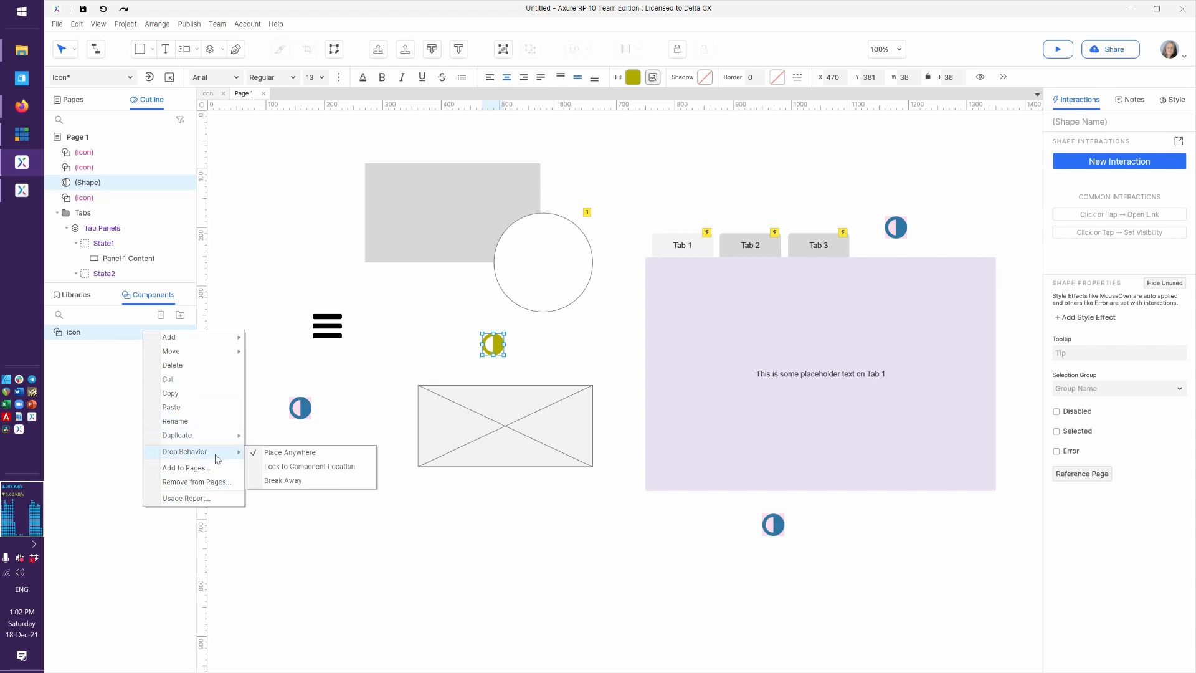
click(414, 343)
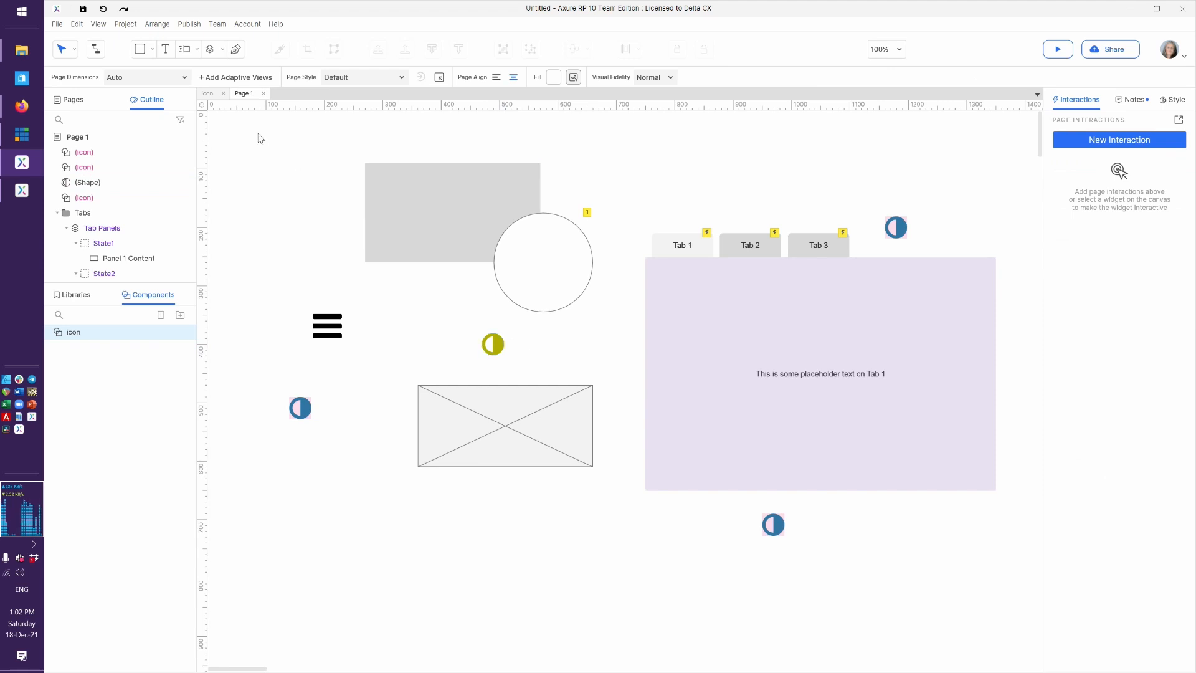
Start adding the icon component to pages, choosing Special Page under IA and Special Page under v 1.0 as targets.
click(208, 94)
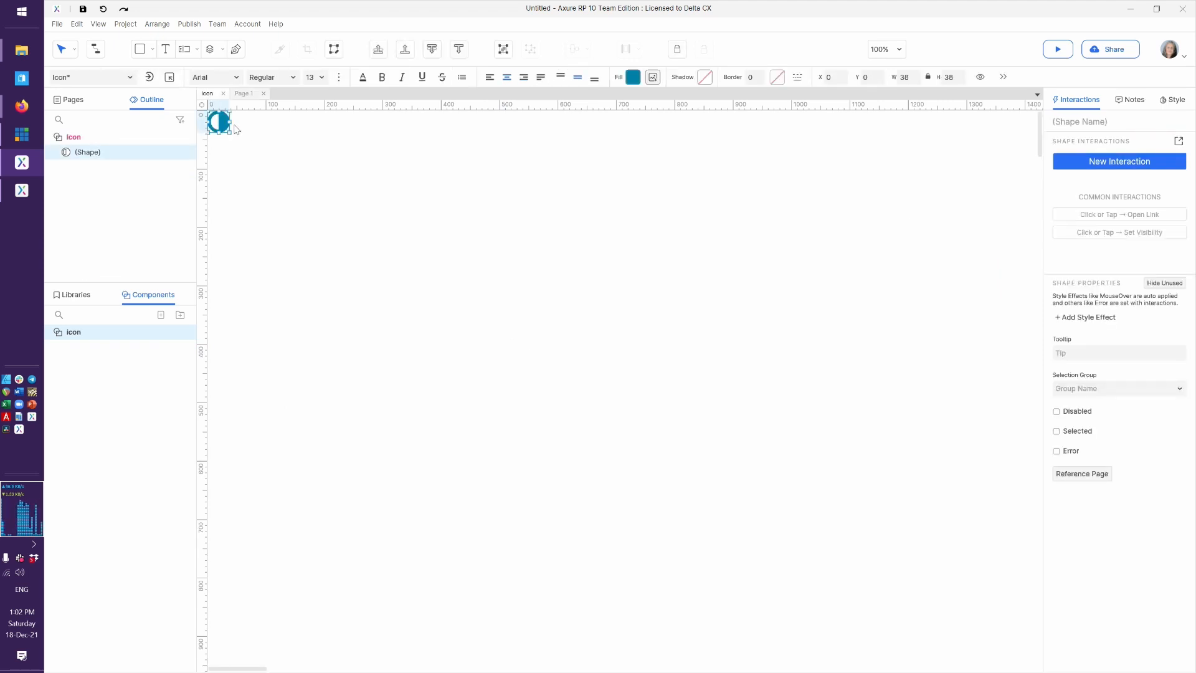
right_click(149, 333)
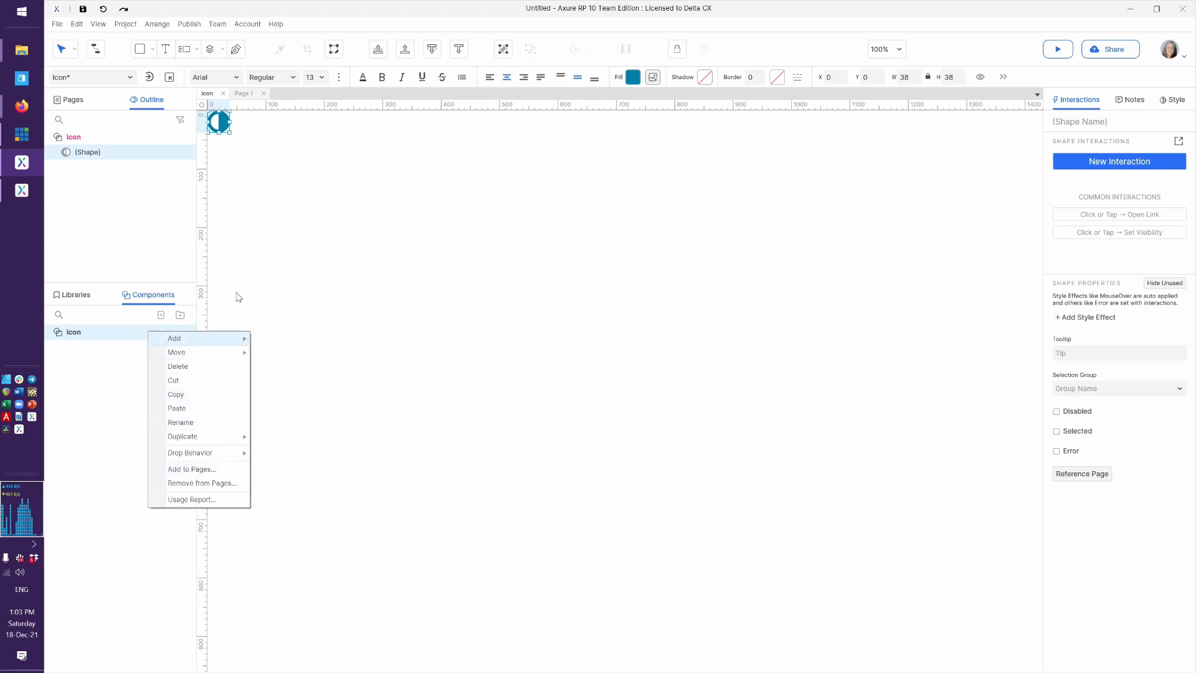
click(198, 470)
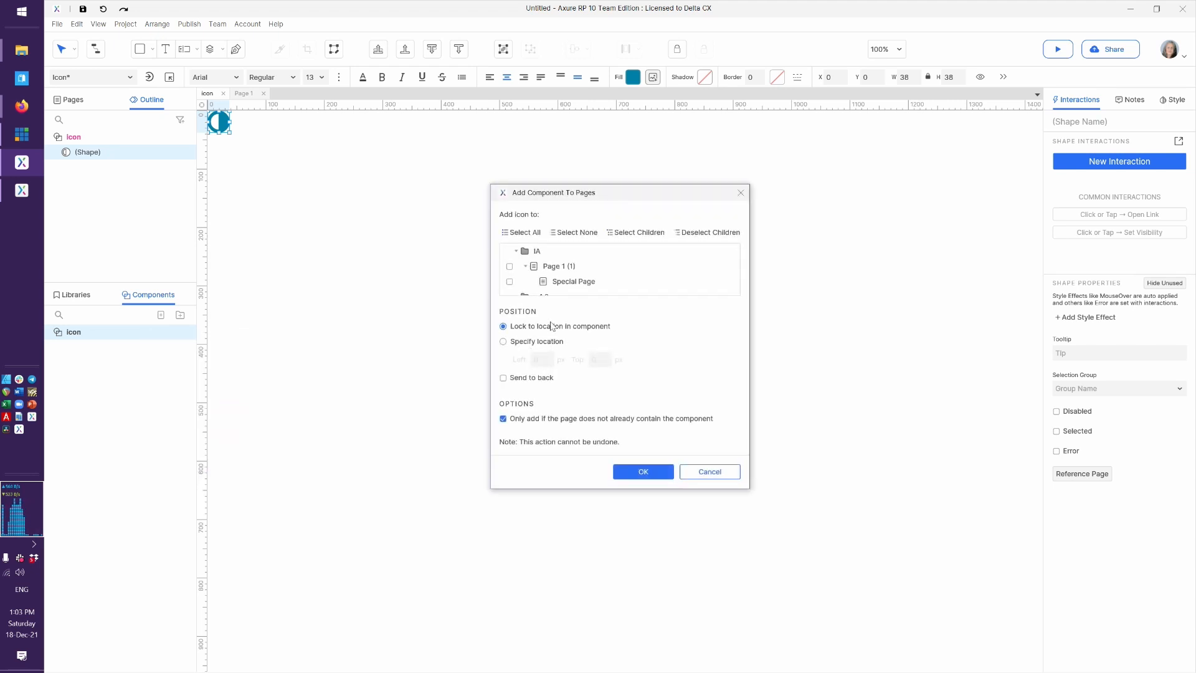
click(509, 281)
scroll(541, 276, down, 1)
scroll(541, 276, down, 2)
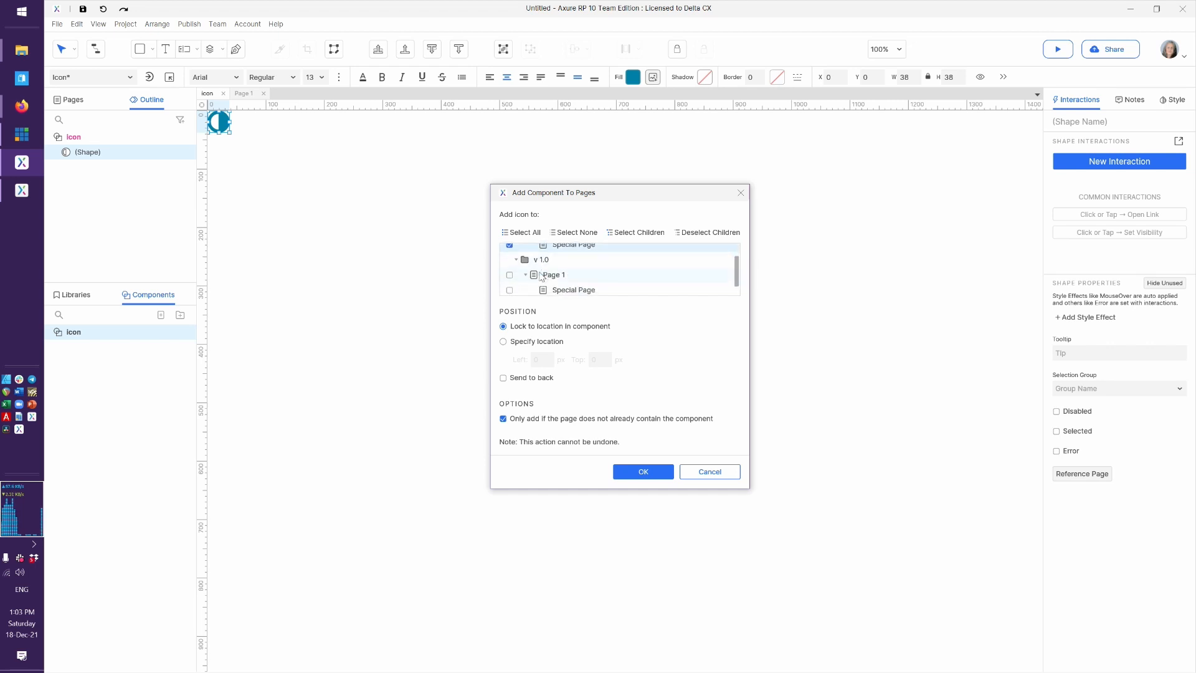
click(510, 290)
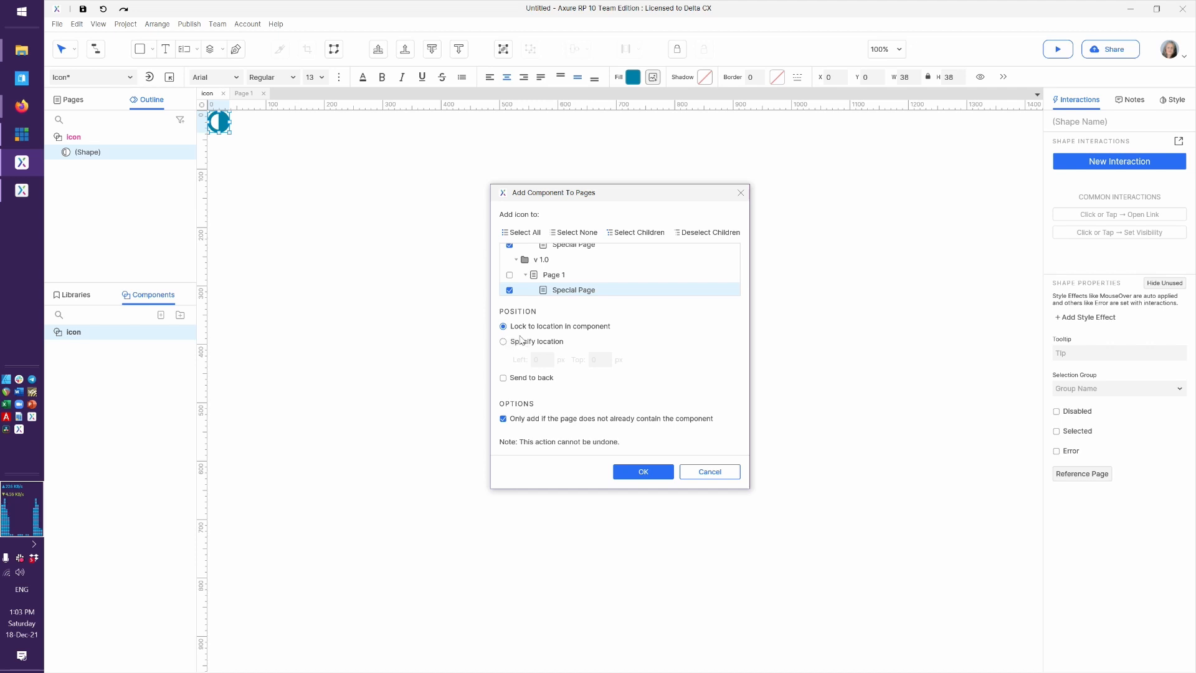
Specify the icon component's location as left 100 px and top 100 px, and add it to the chosen pages.
click(534, 349)
double_click(542, 358)
text(100)
key(Tab)
text(100)
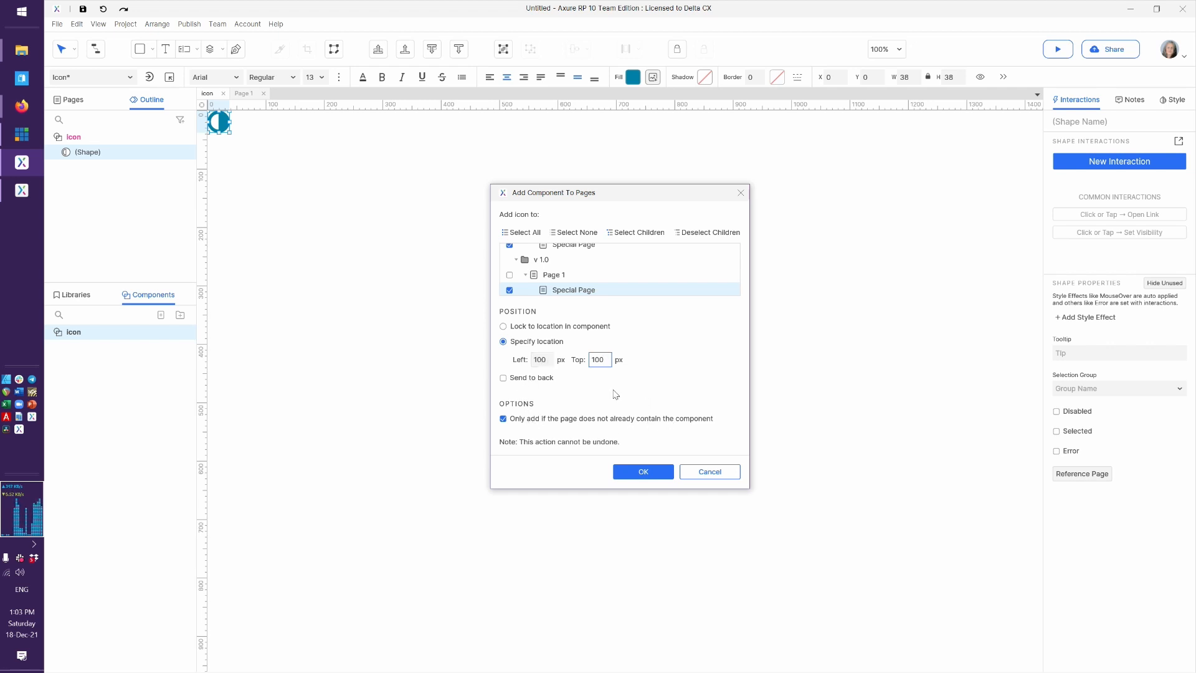
click(622, 472)
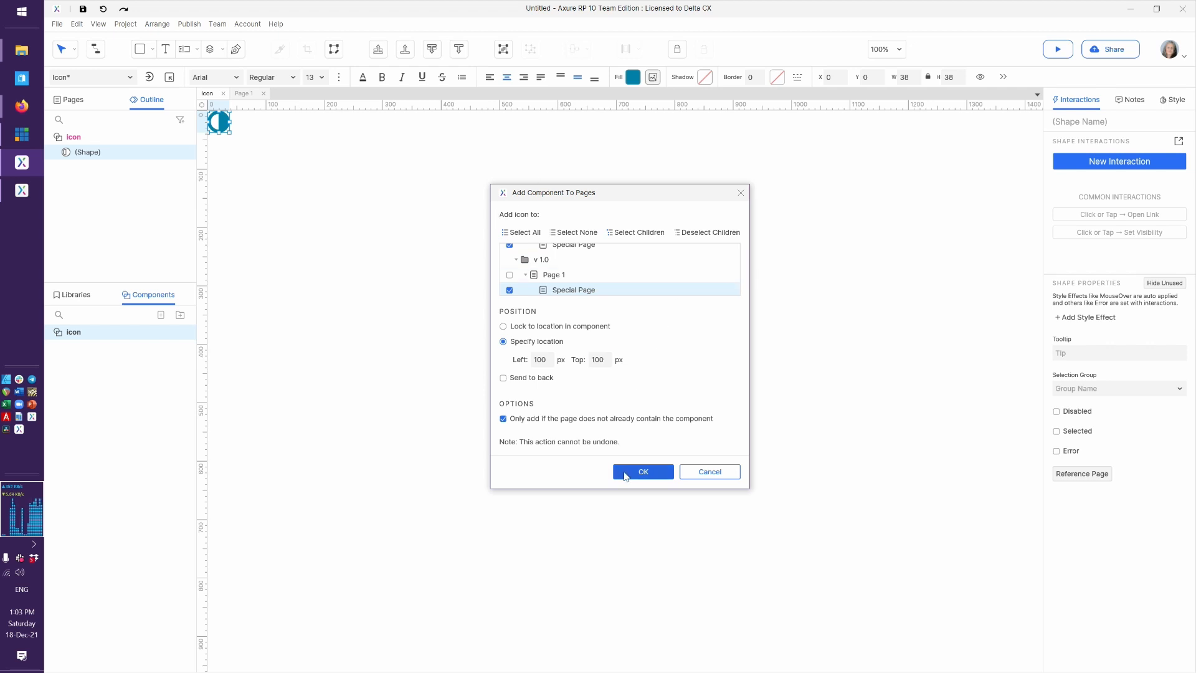
Open Special Page under IA and select its icon instance to check the position.
click(70, 100)
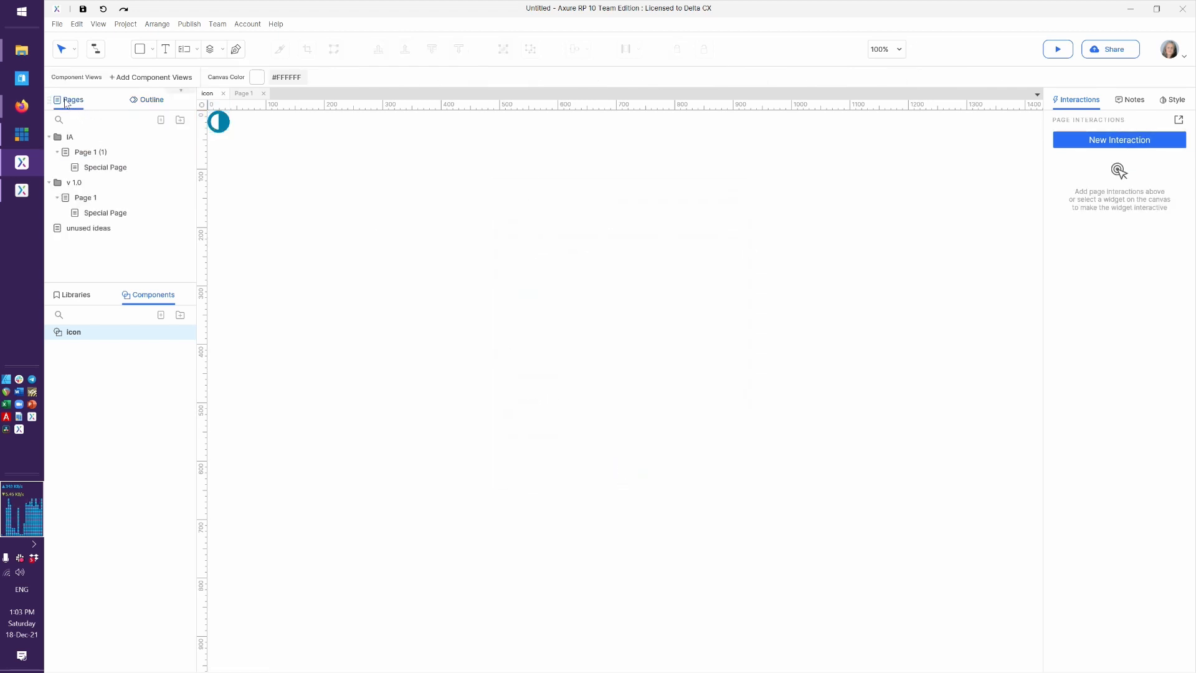
double_click(94, 167)
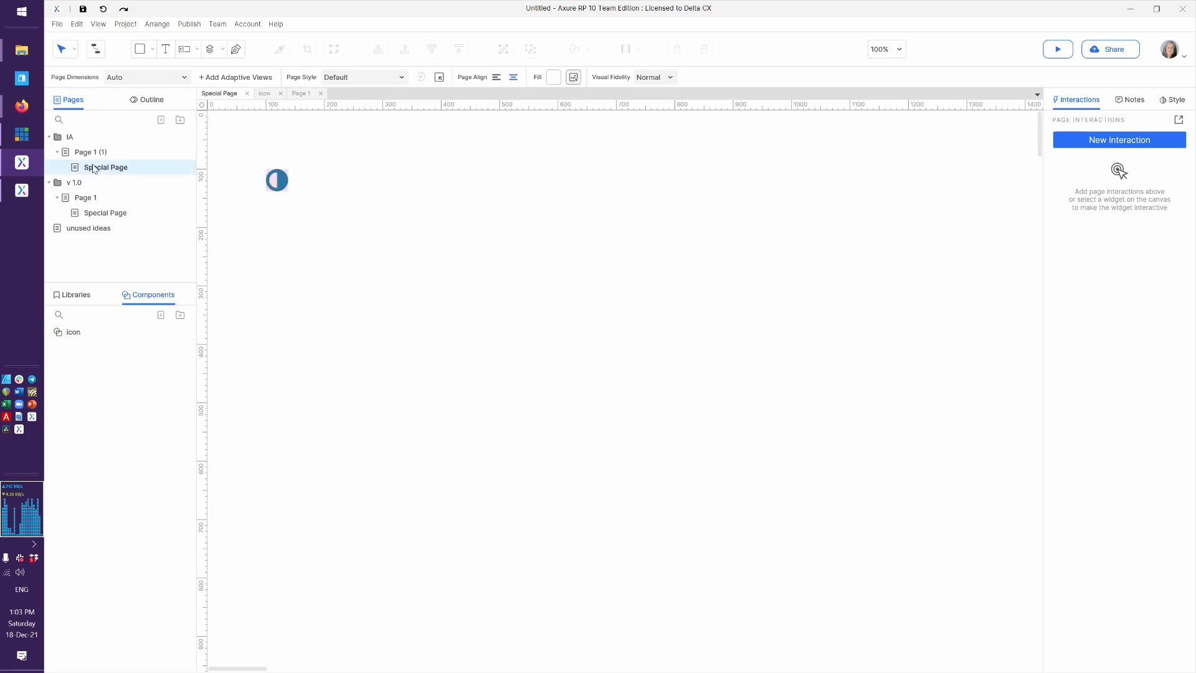
click(278, 180)
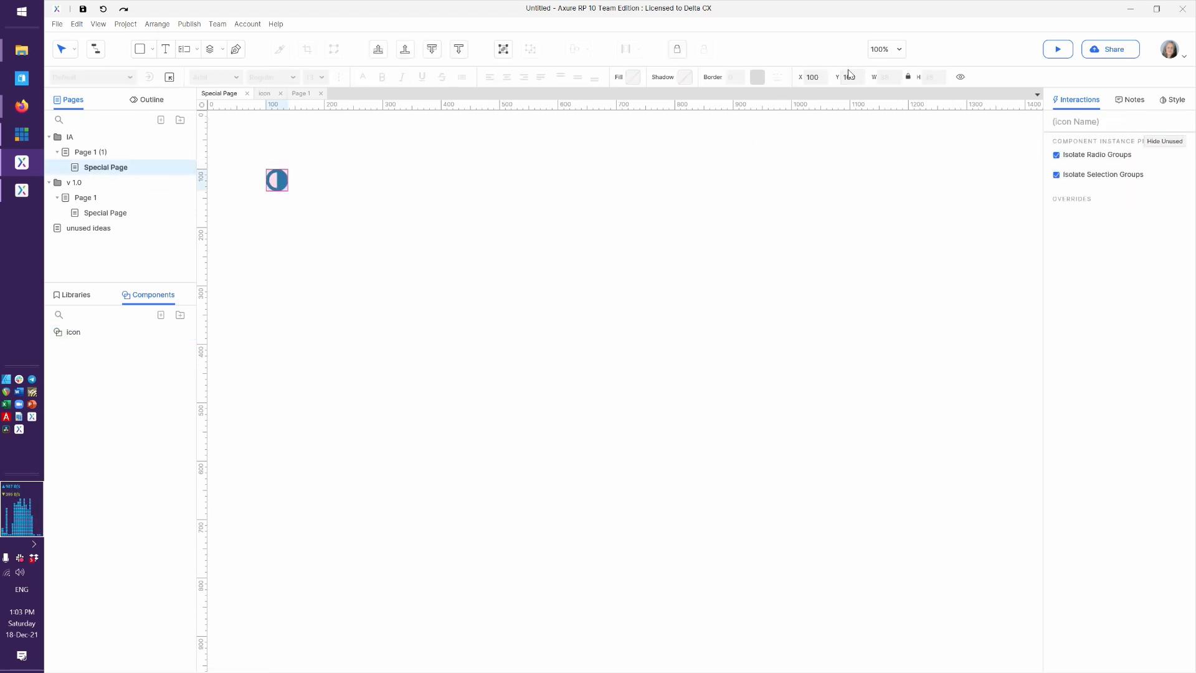
Review the usage report of the icon component and close it.
mouse_move(115, 200)
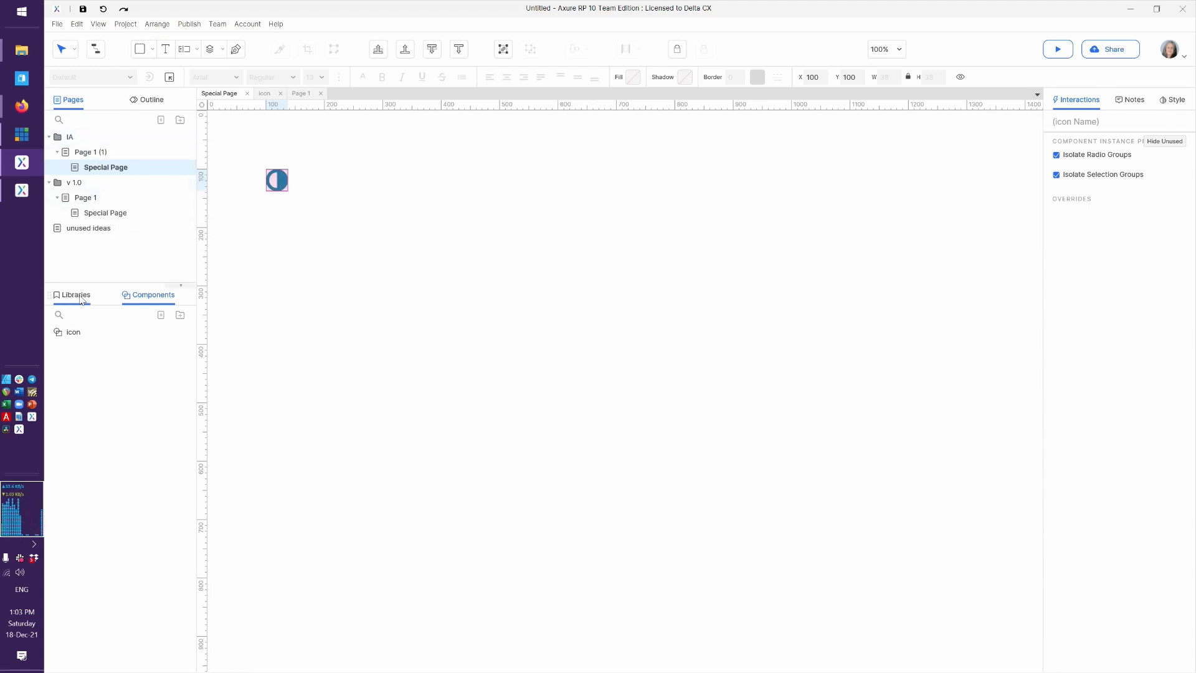
right_click(120, 331)
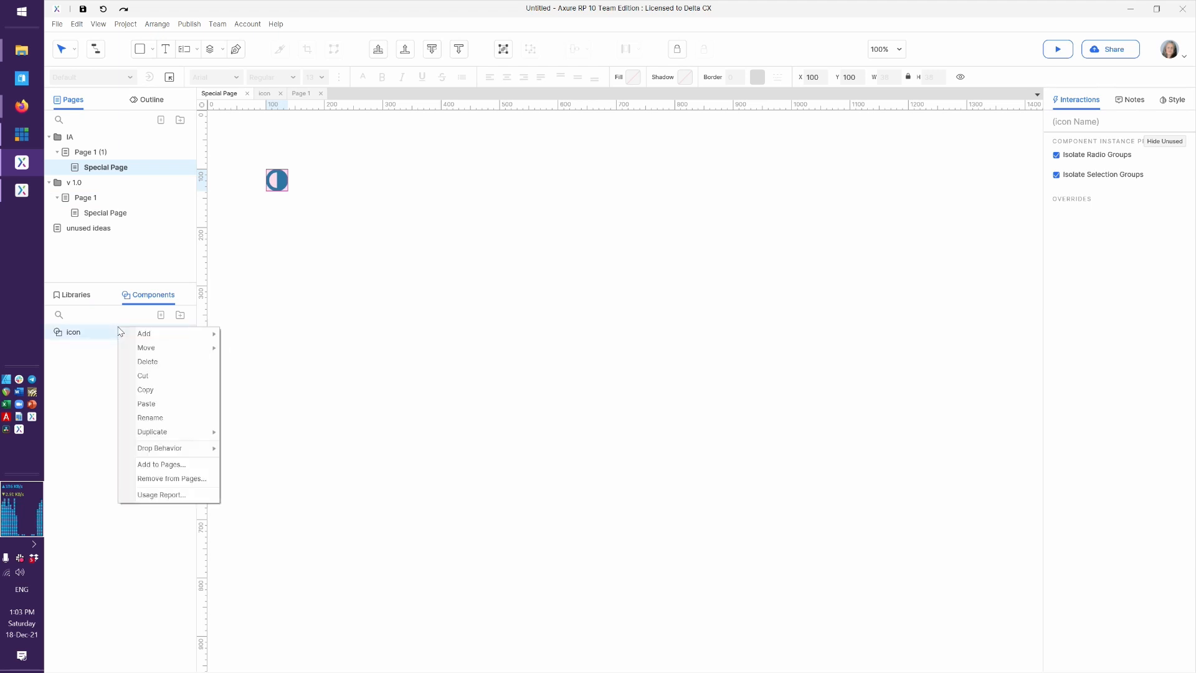
click(160, 494)
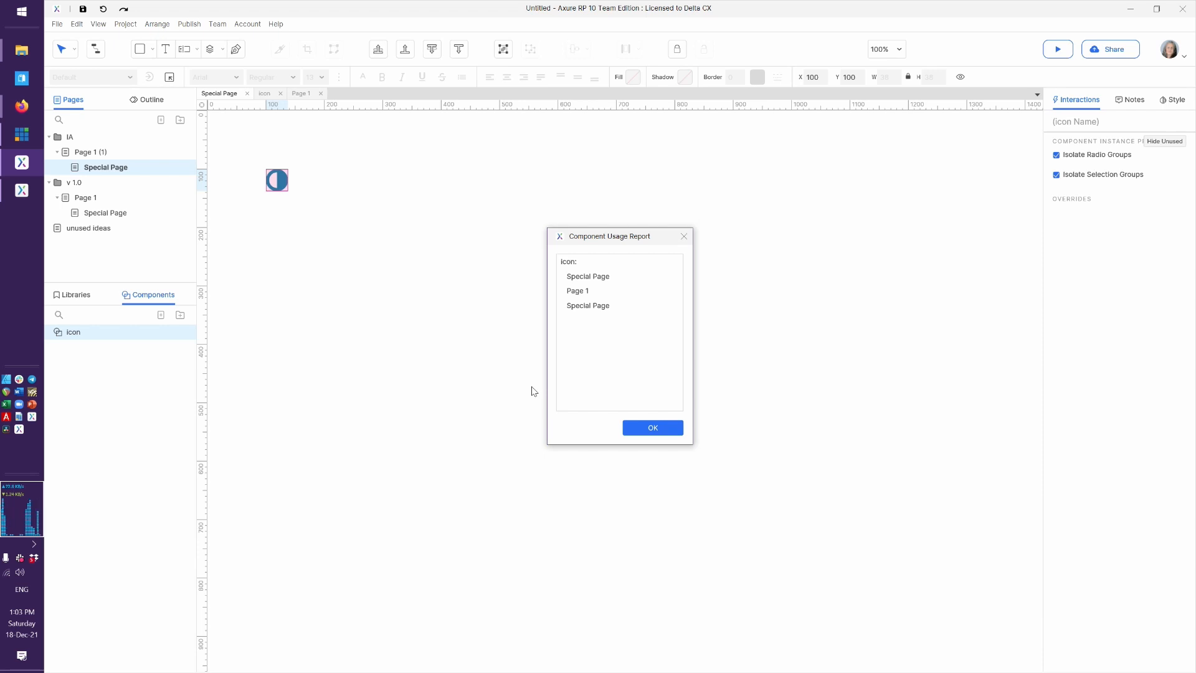
click(635, 428)
Try to delete the icon component from the project.
right_click(125, 336)
click(153, 366)
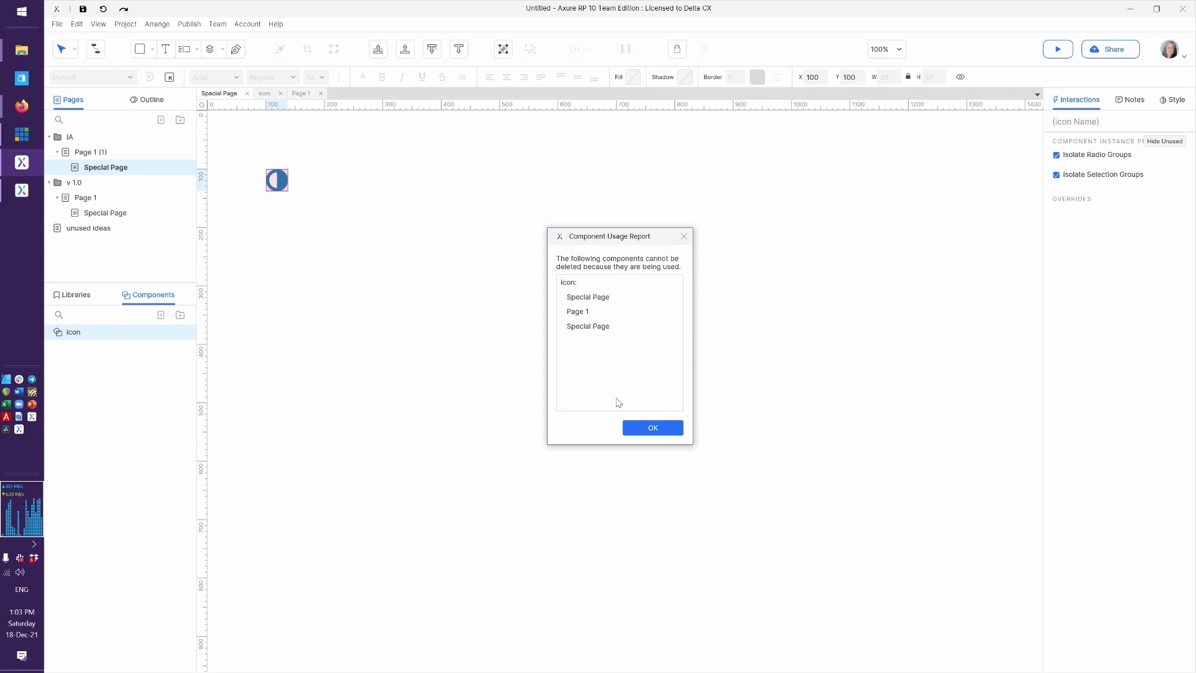
click(641, 424)
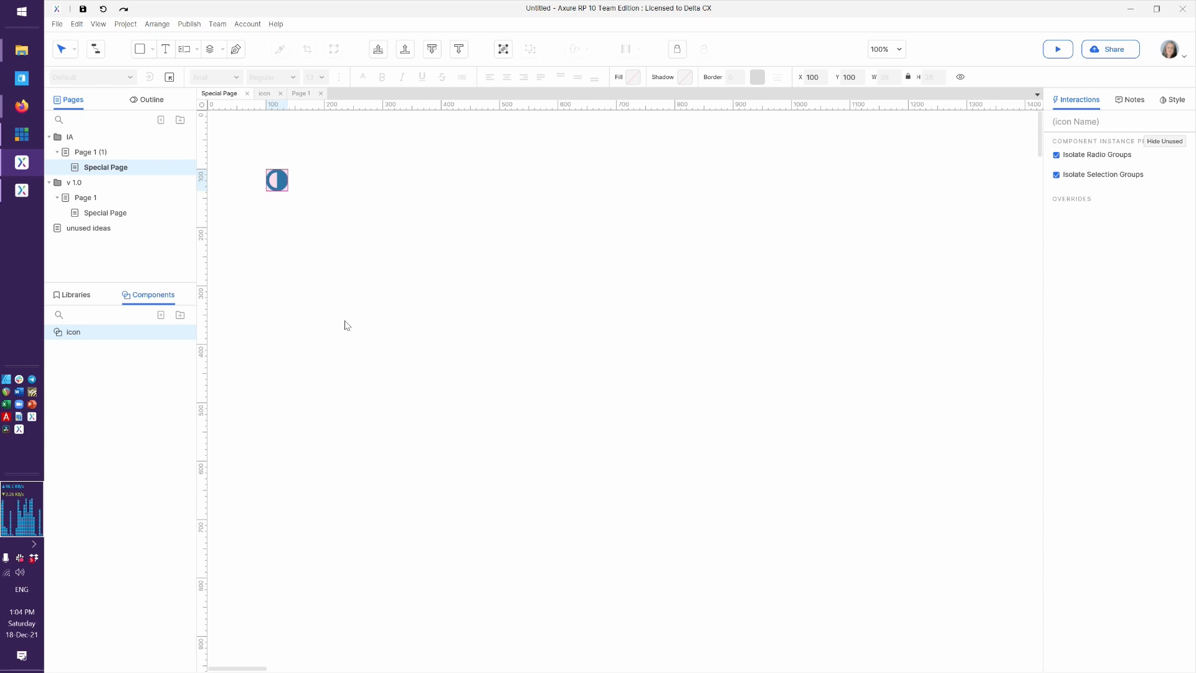
Close the open Special Page and the icon component to return to Page 1.
mouse_move(172, 331)
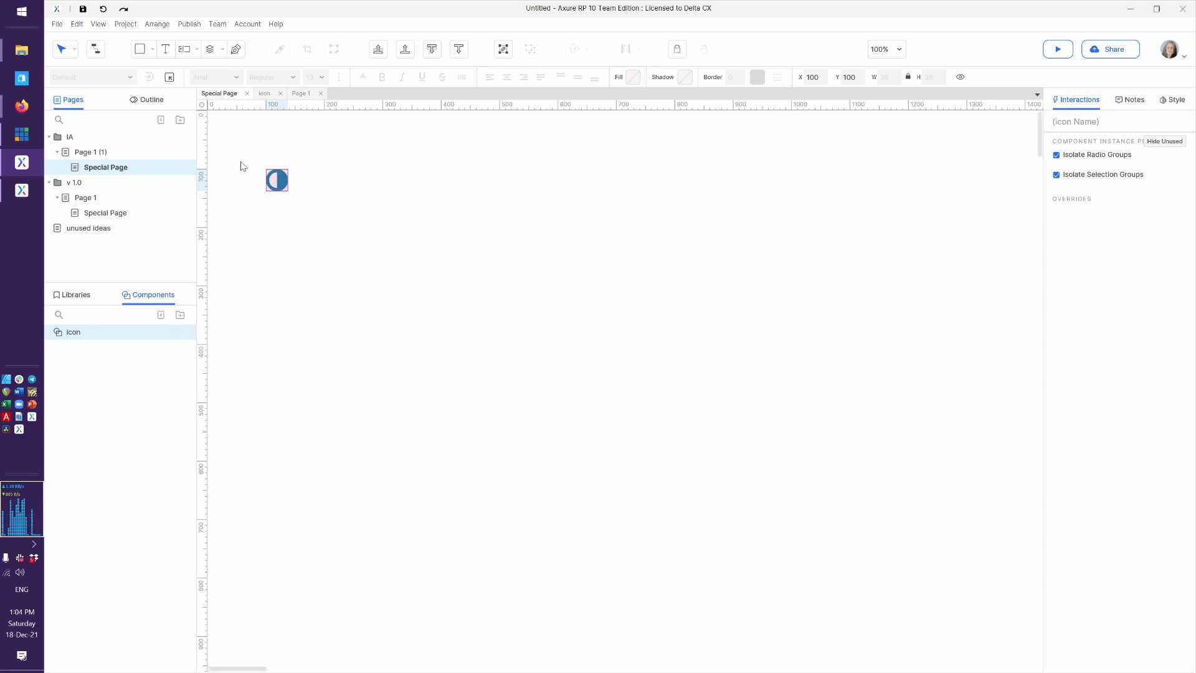
click(247, 93)
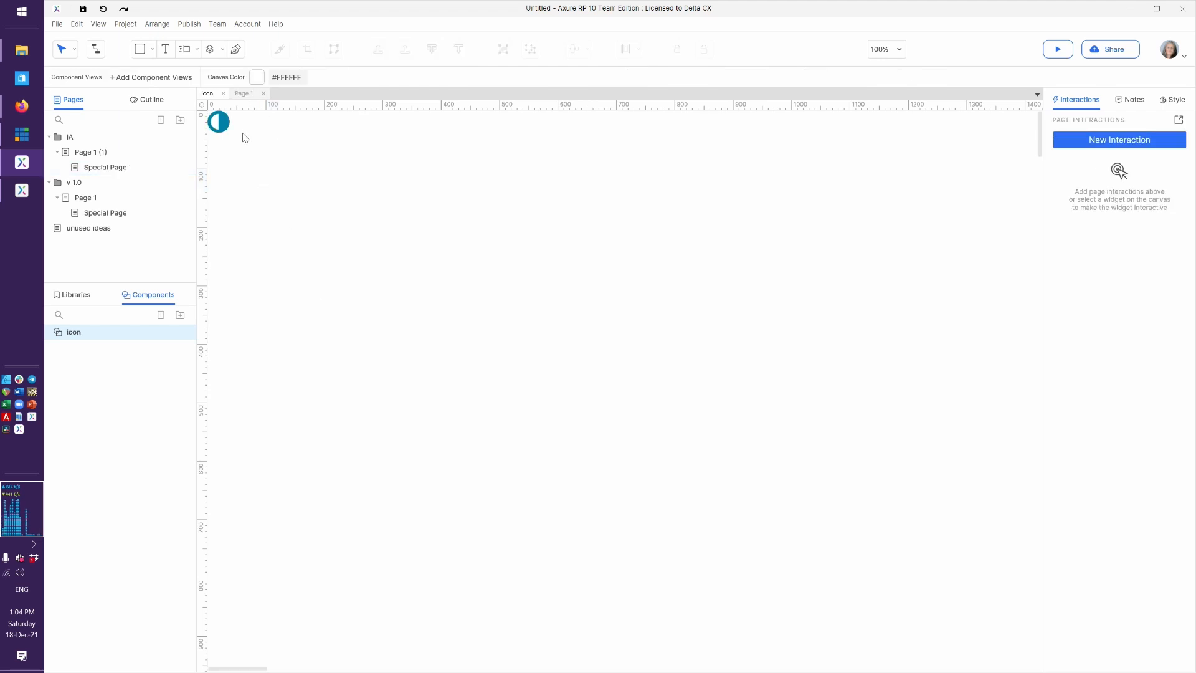
click(222, 93)
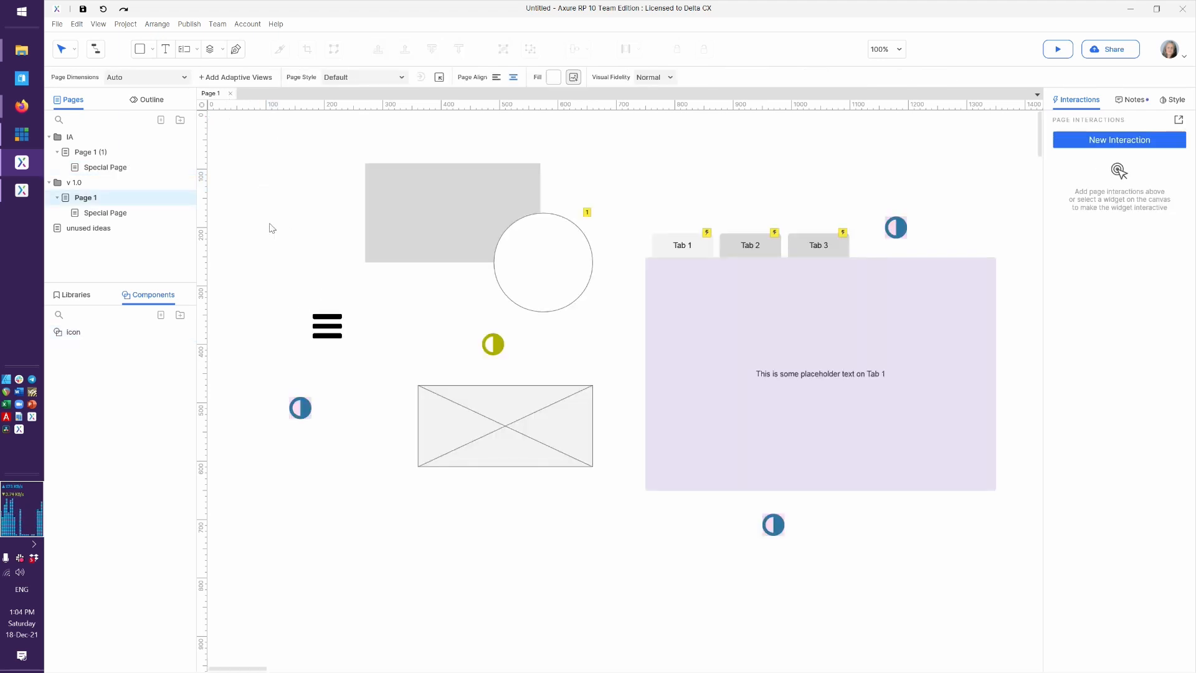
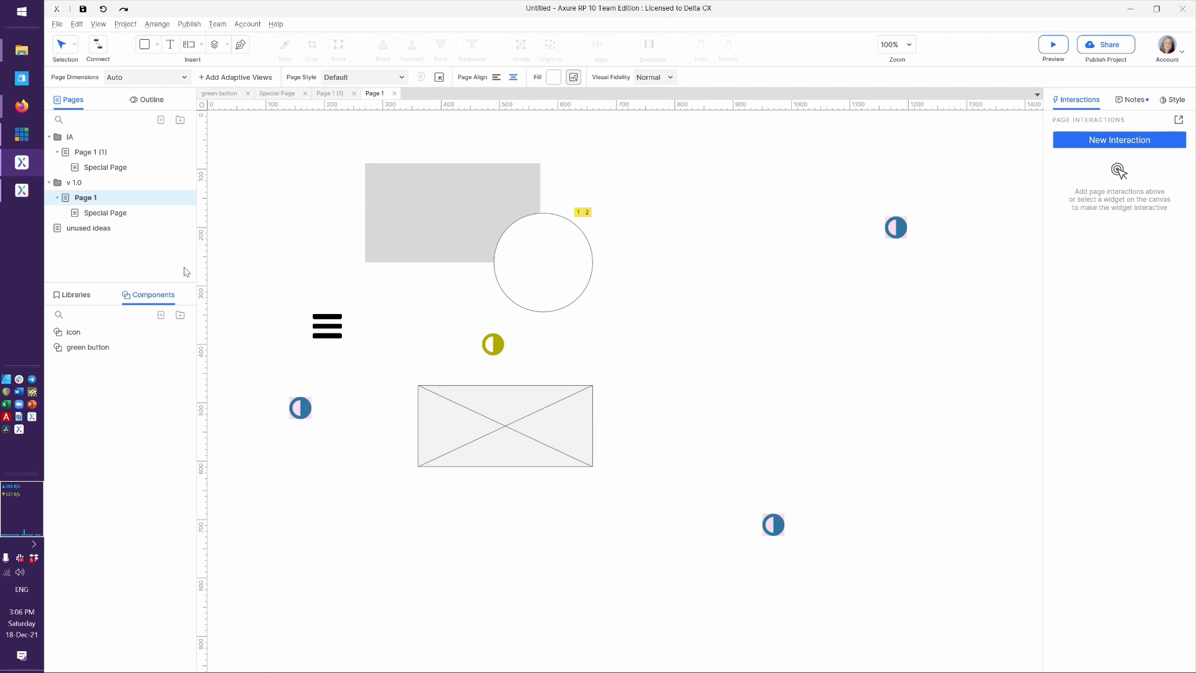
Add a label reading "bars!" directly beside the three-bar menu icon on Page 1.
click(79, 296)
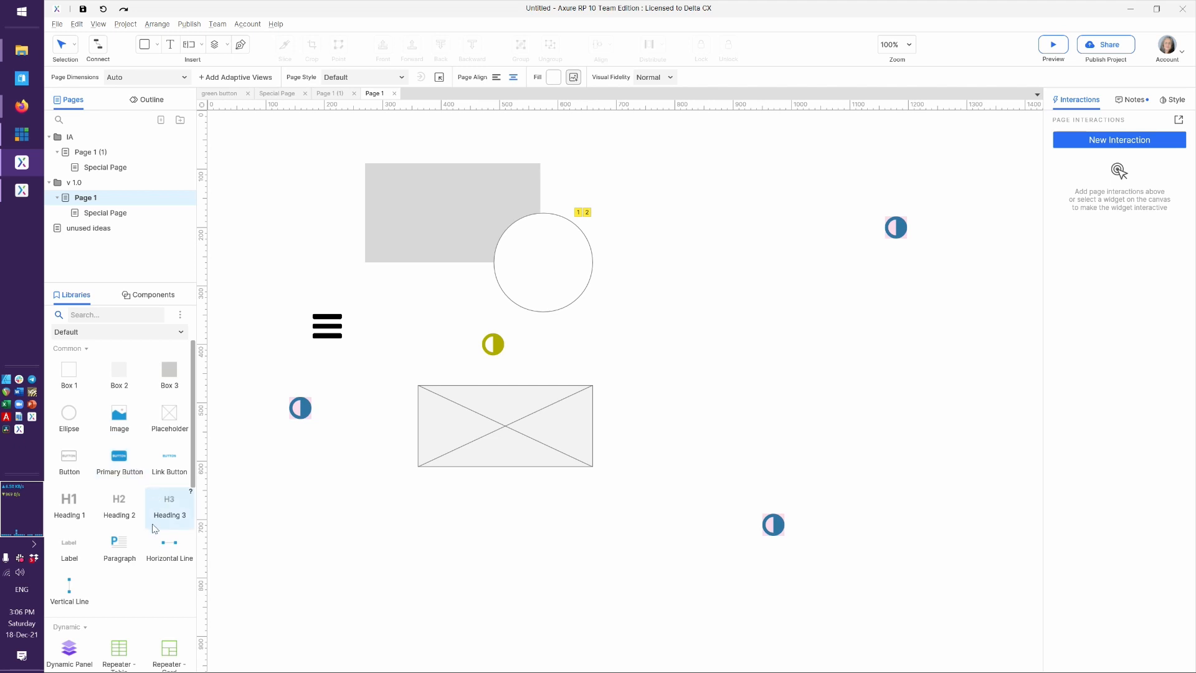
drag(133, 496, 290, 326)
double_click(289, 324)
text(bars!)
click(368, 398)
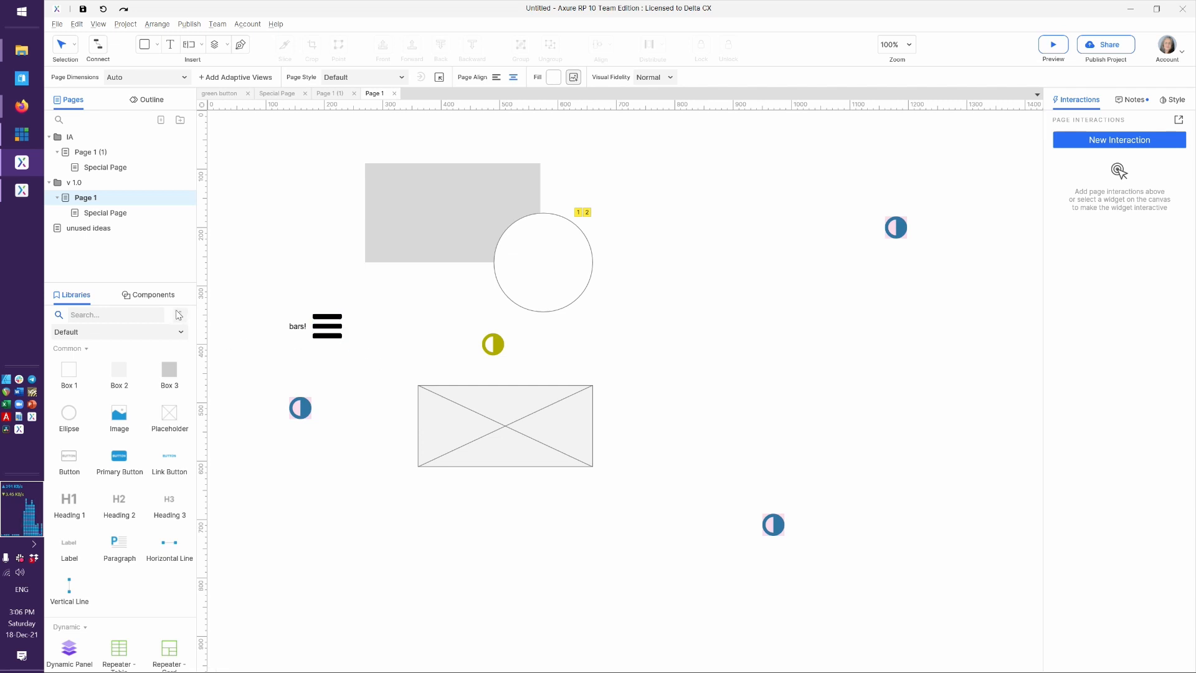
Create a component named "hamburger bars" from the "bars!" label and the three-bar icon together, then clear the selection.
click(144, 298)
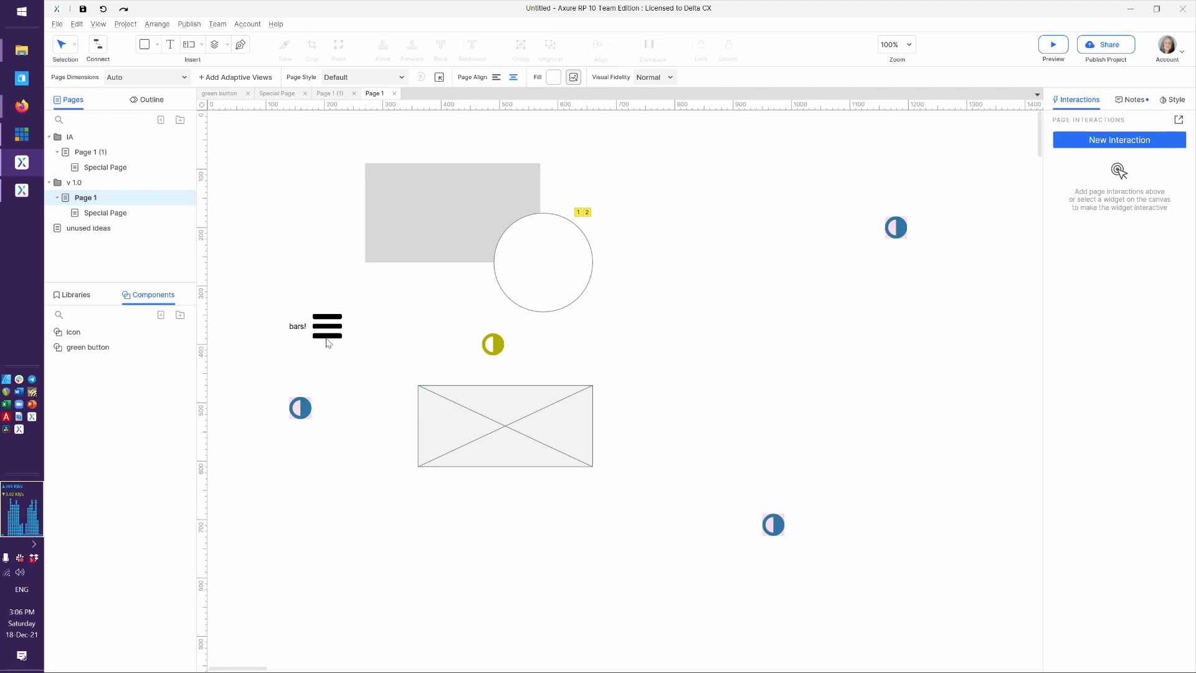
drag(269, 292, 374, 370)
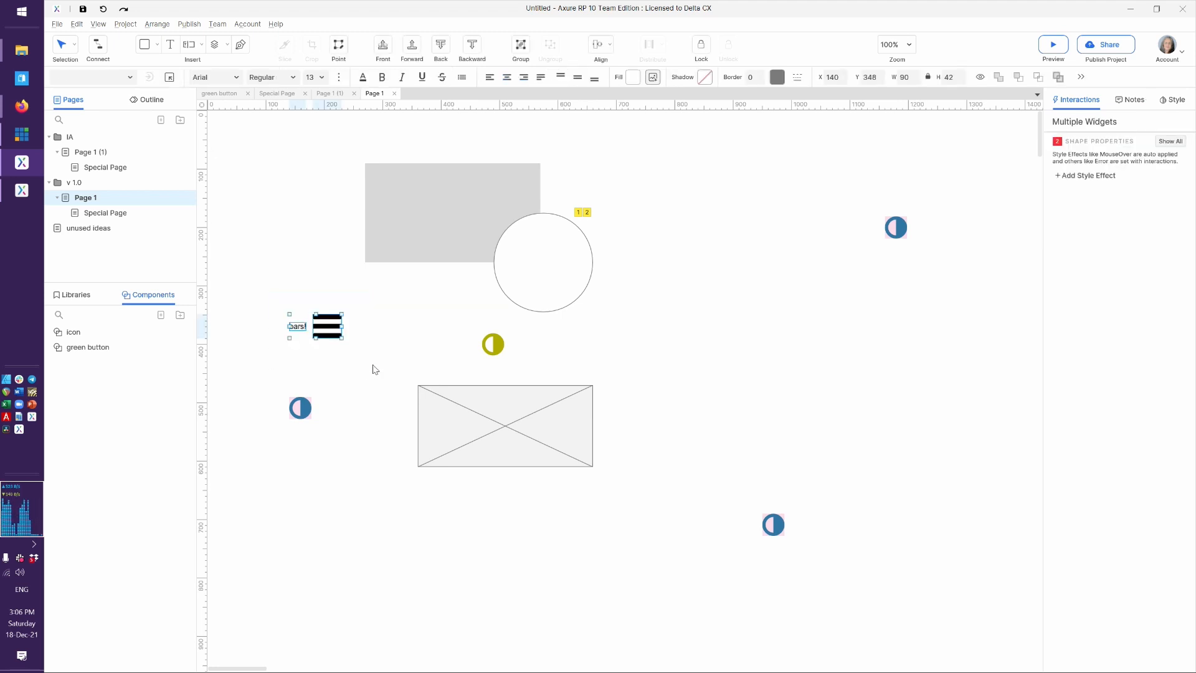
right_click(328, 330)
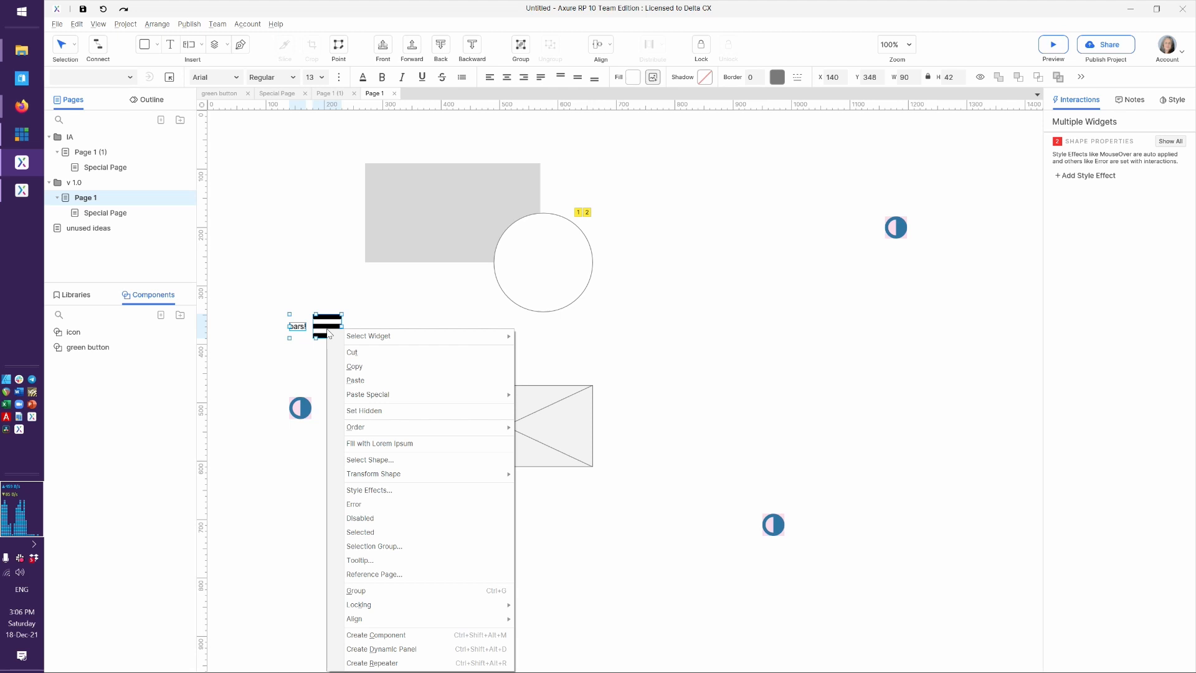
click(423, 635)
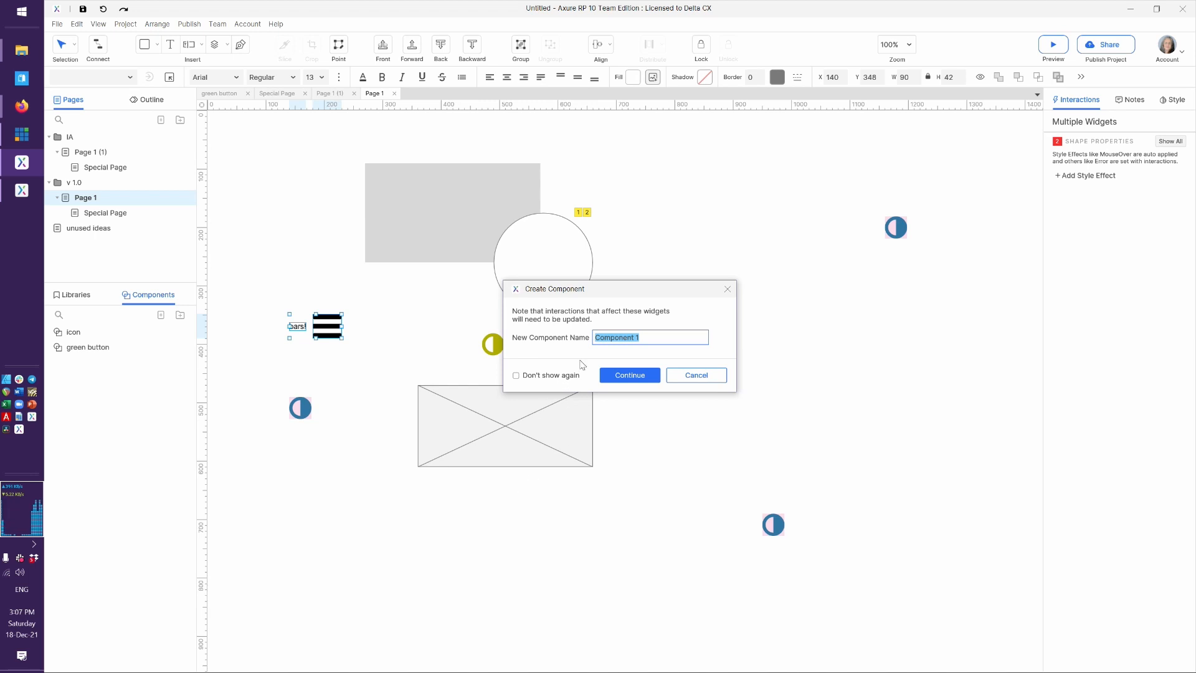
text(hamburger bars)
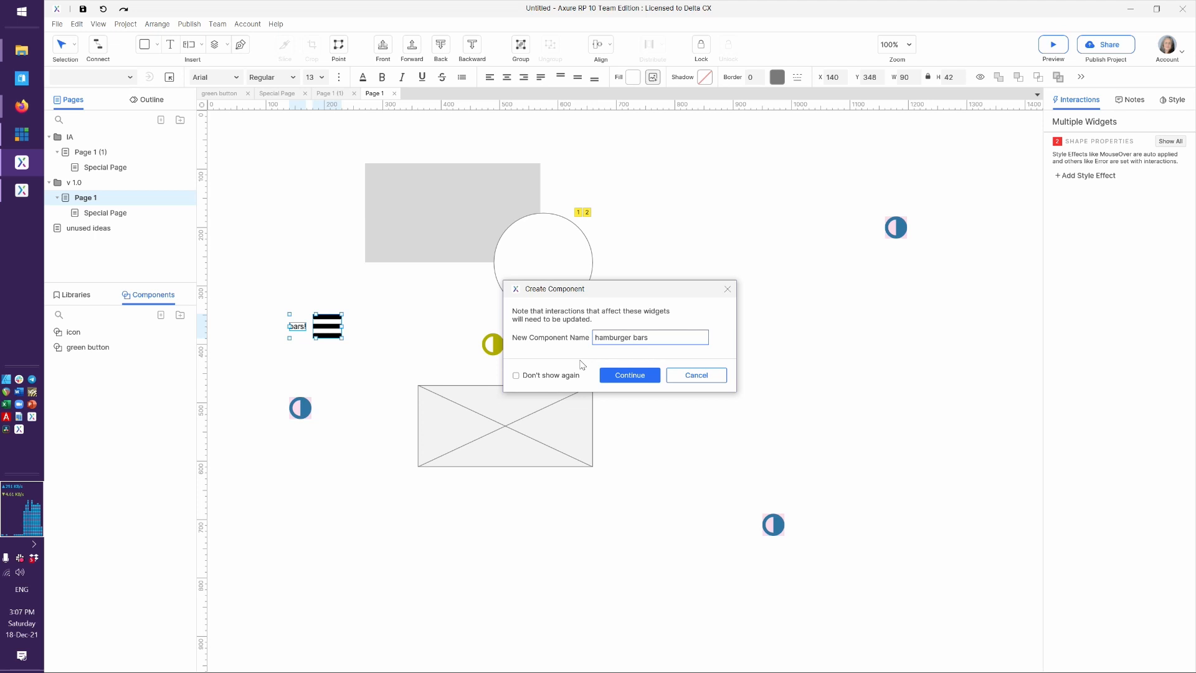
key(Return)
mouse_move(87, 367)
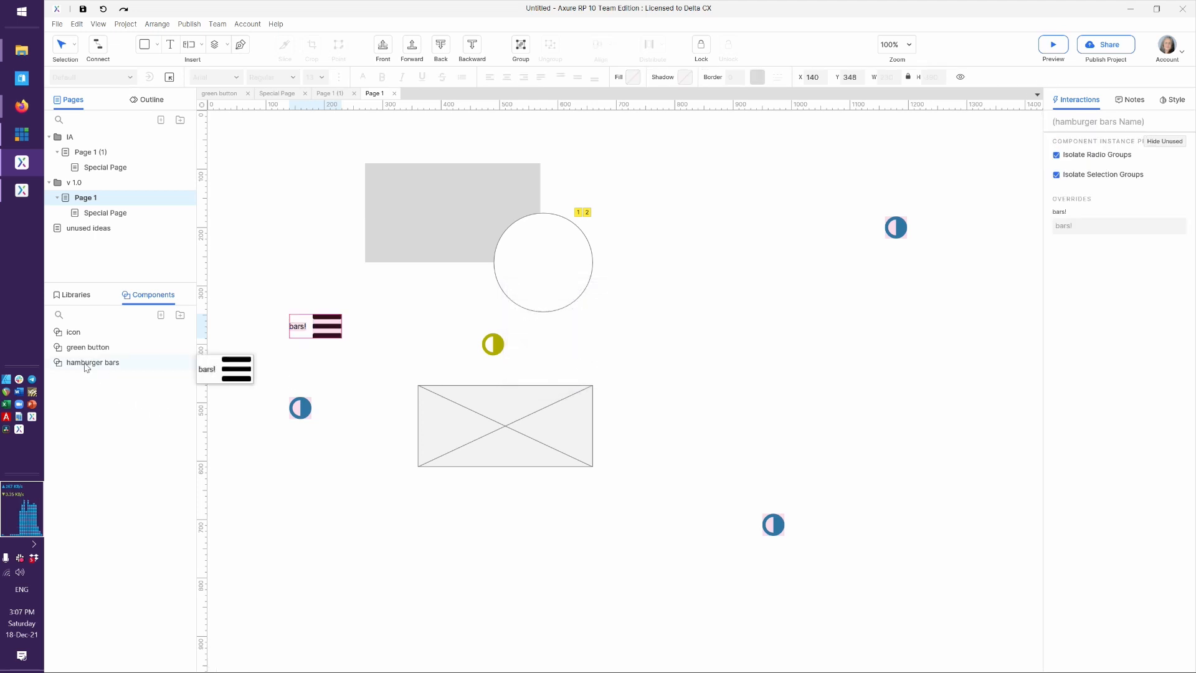
click(299, 487)
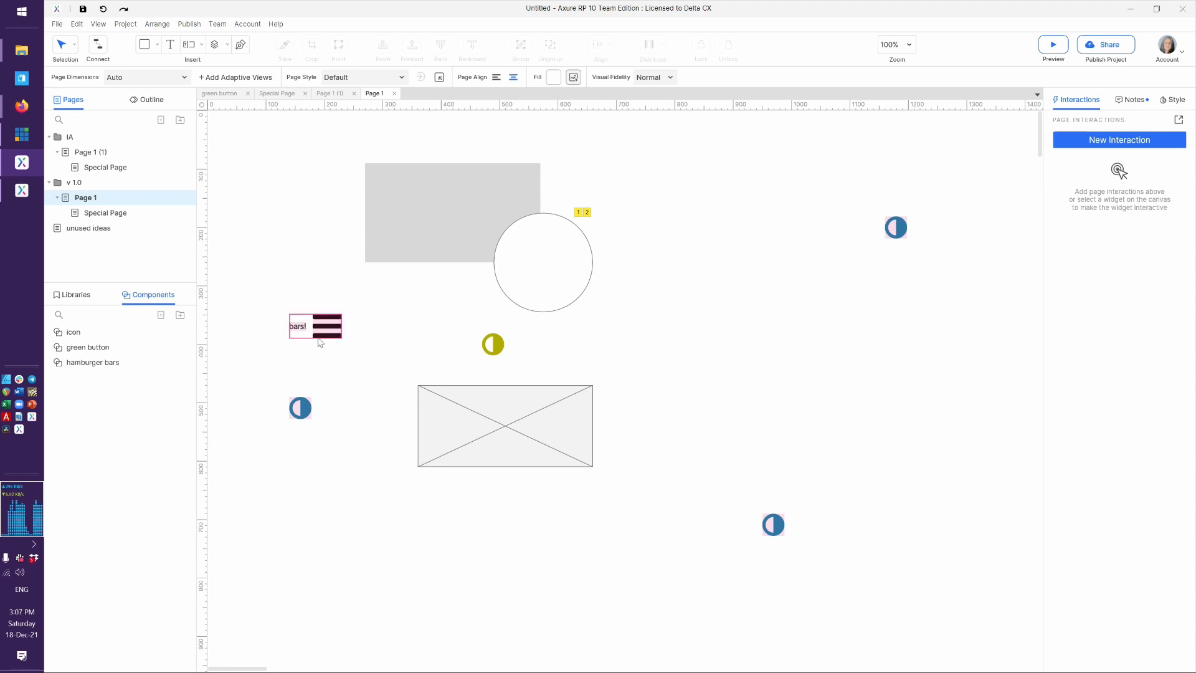
Place two more hamburger bars instances on Page 1, at about X 280, Y 709 and X 969, Y 348.
click(84, 364)
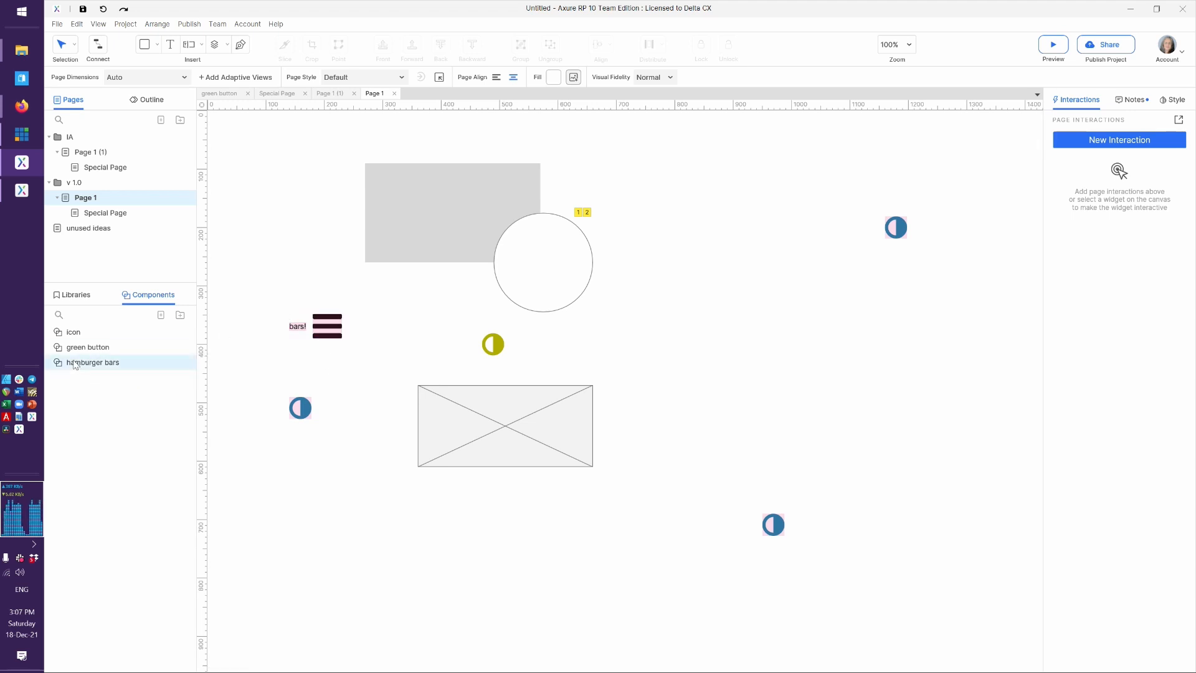
drag(258, 488, 373, 529)
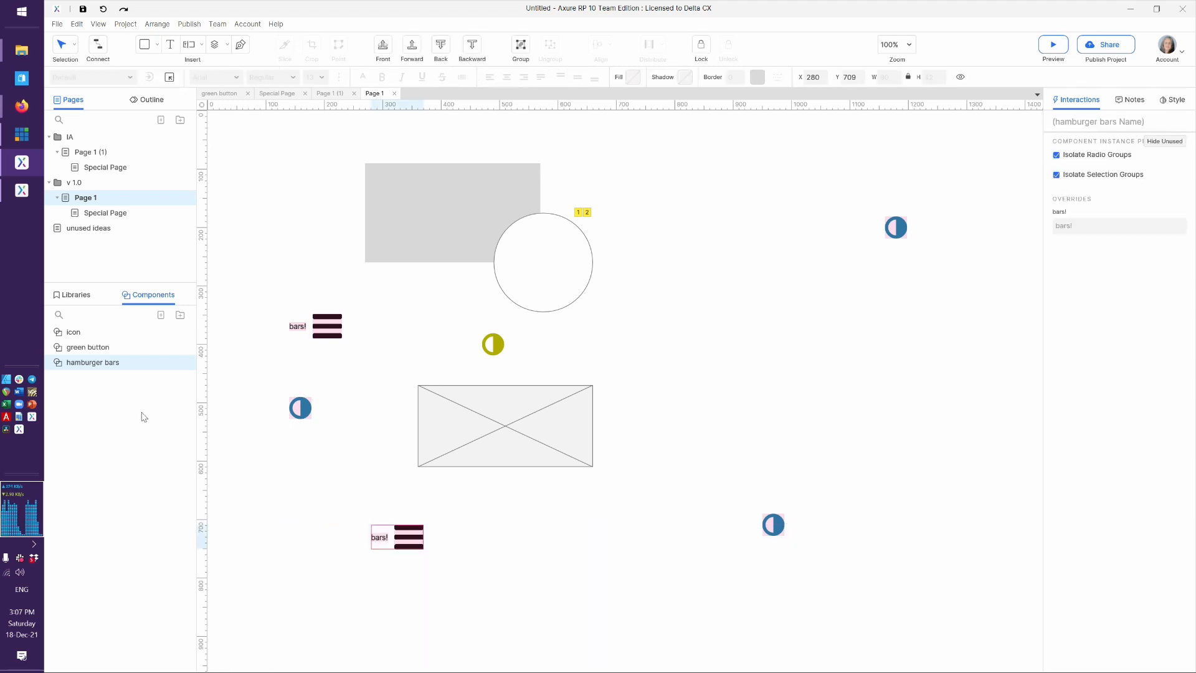
drag(97, 371, 774, 318)
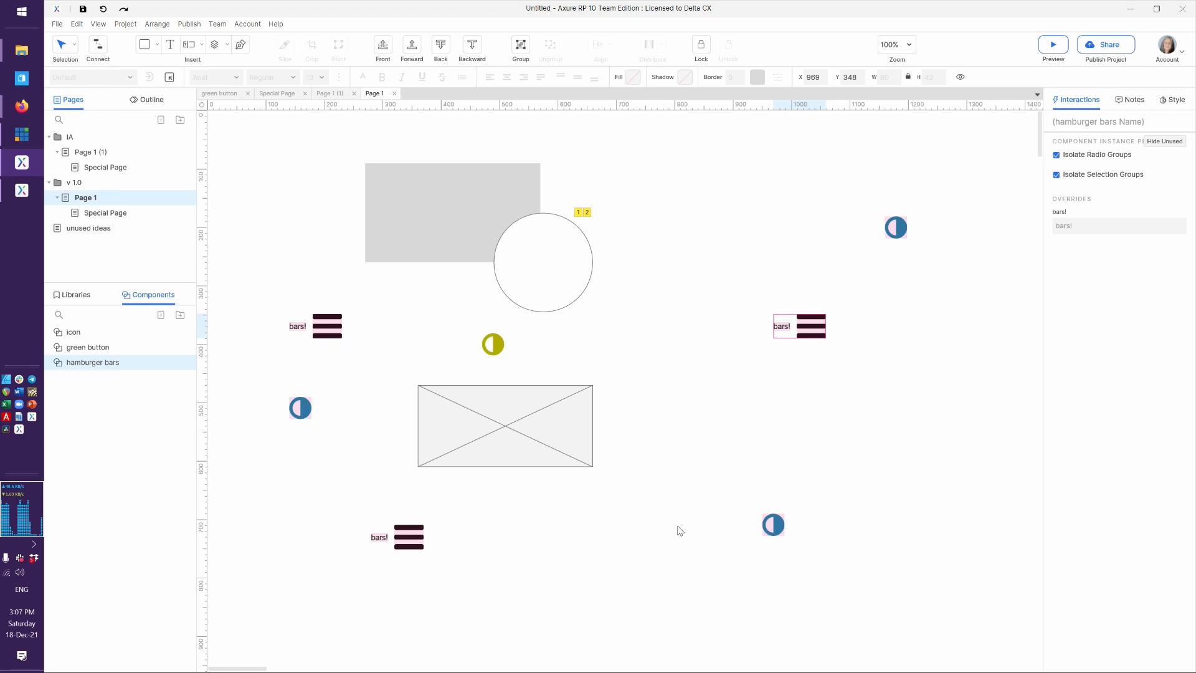
click(656, 416)
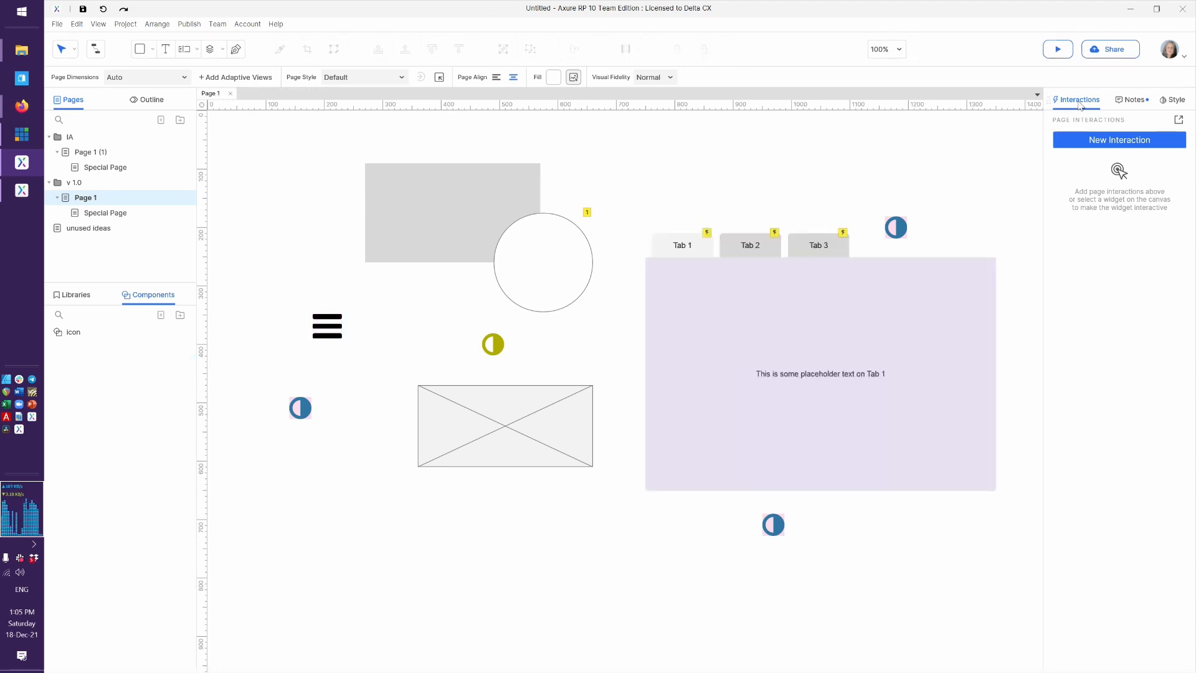
Select the circle on Page 1 and compare its shape properties with the unused ones hidden and with all shown.
click(553, 254)
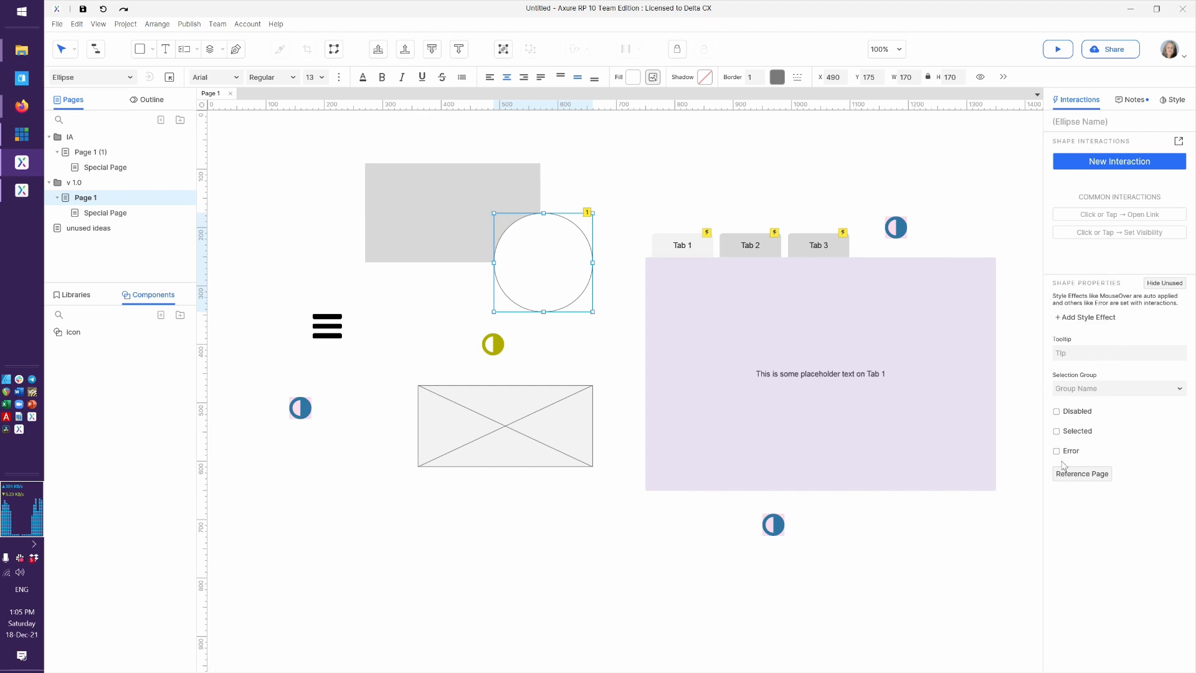
click(1162, 283)
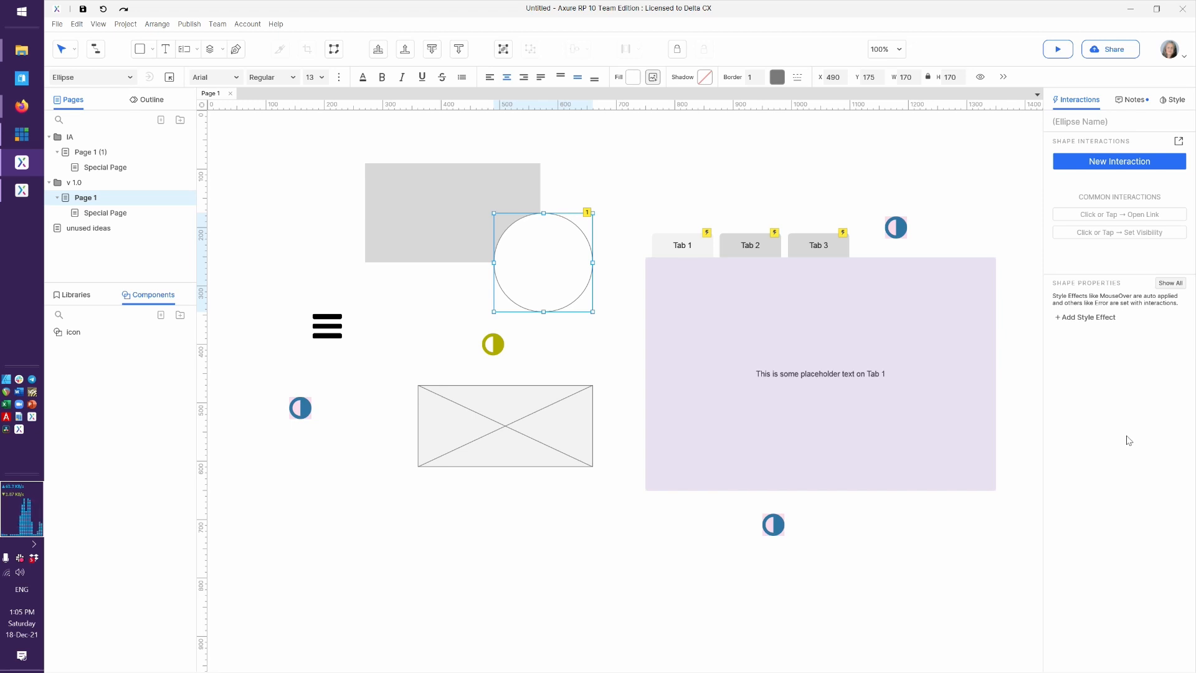
click(1172, 284)
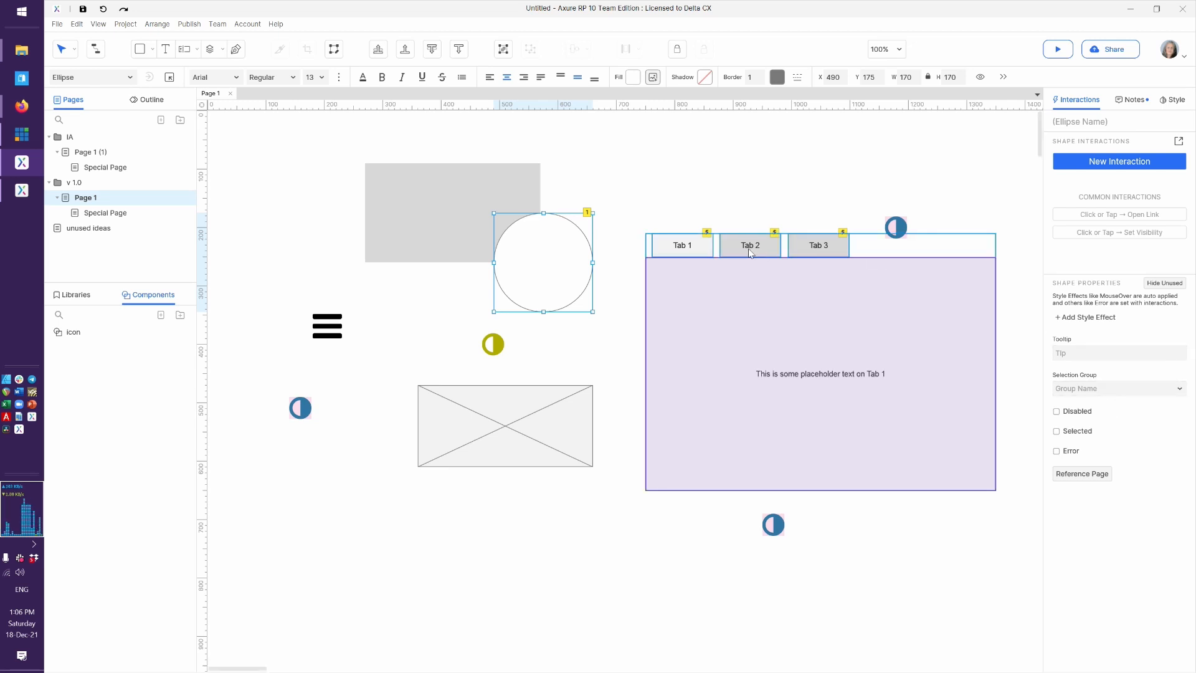
Open the outline of Page 1 and locate the circle's entry among the listed widgets.
click(132, 102)
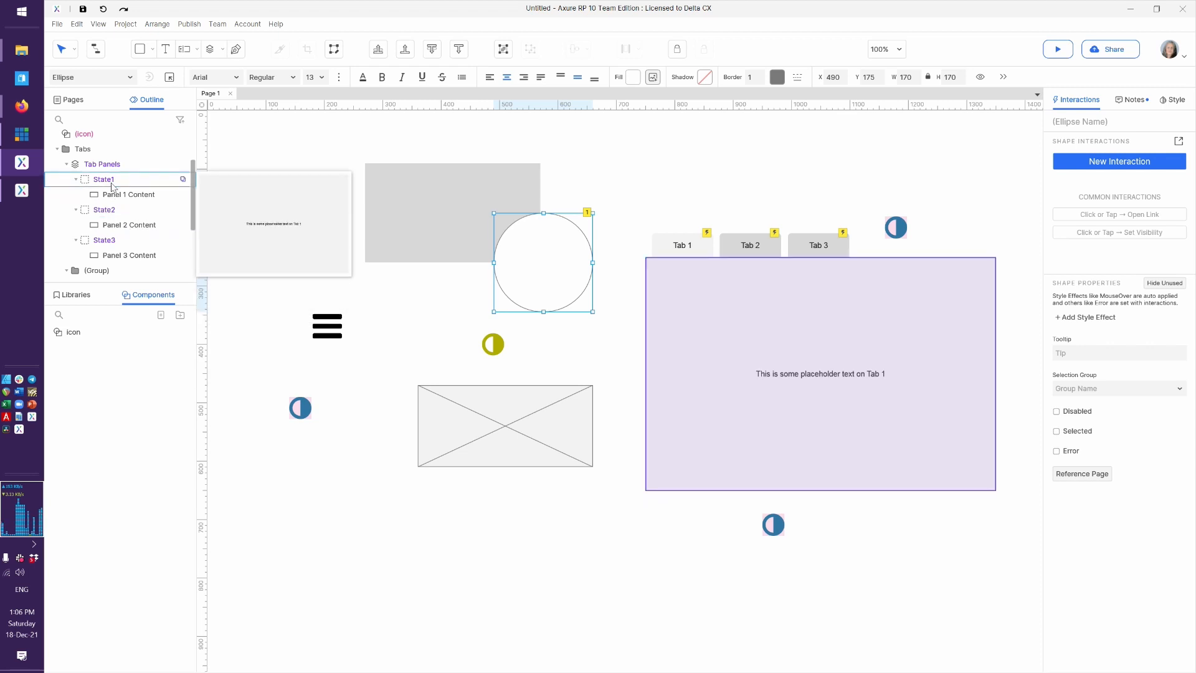
scroll(112, 187, down, 3)
scroll(112, 186, up, 3)
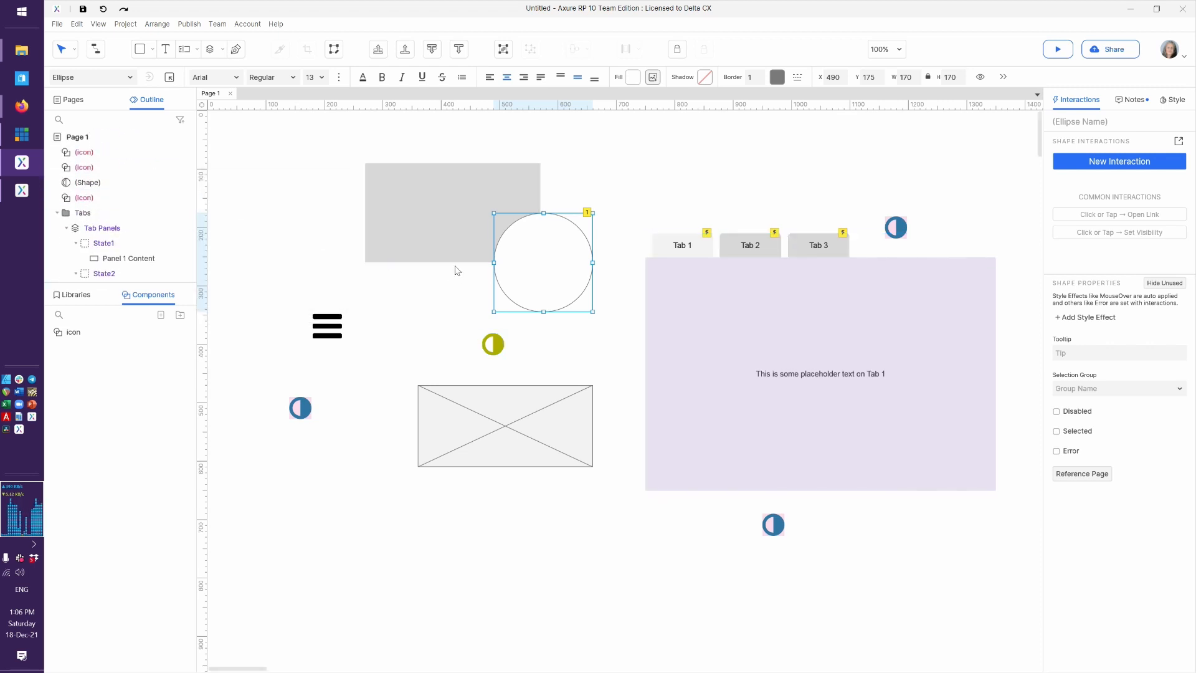
click(536, 276)
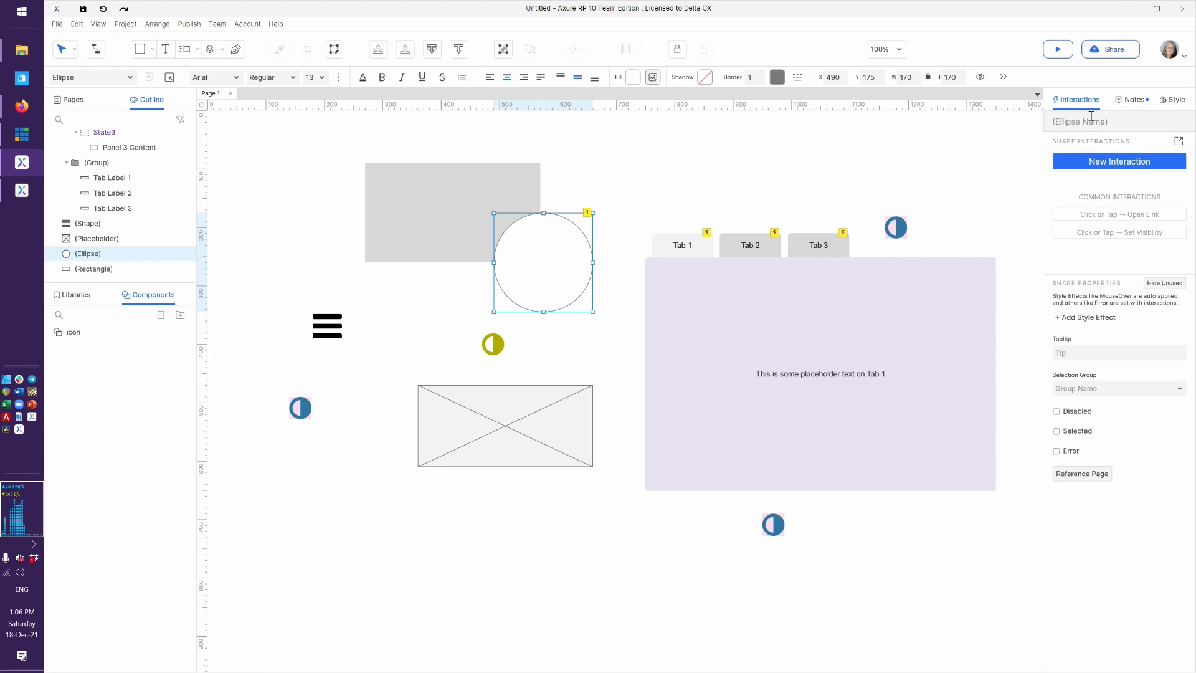
Name the circle on Page 1 "important circle" and clear the selection.
click(1113, 118)
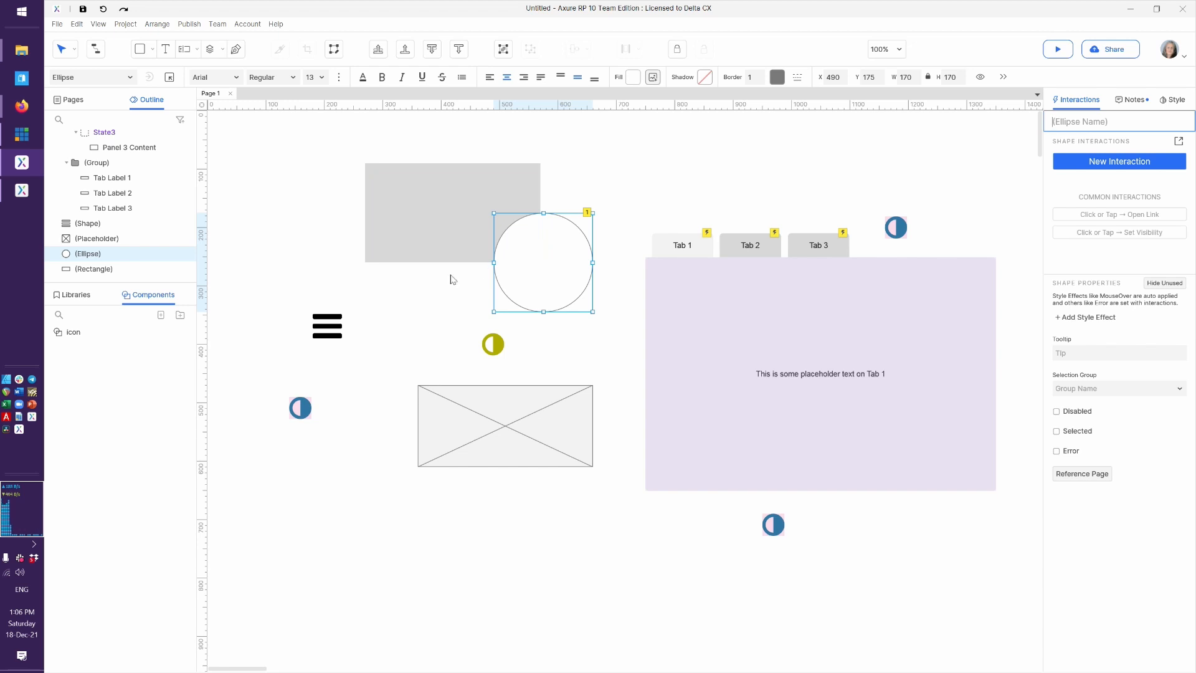
mouse_move(92, 255)
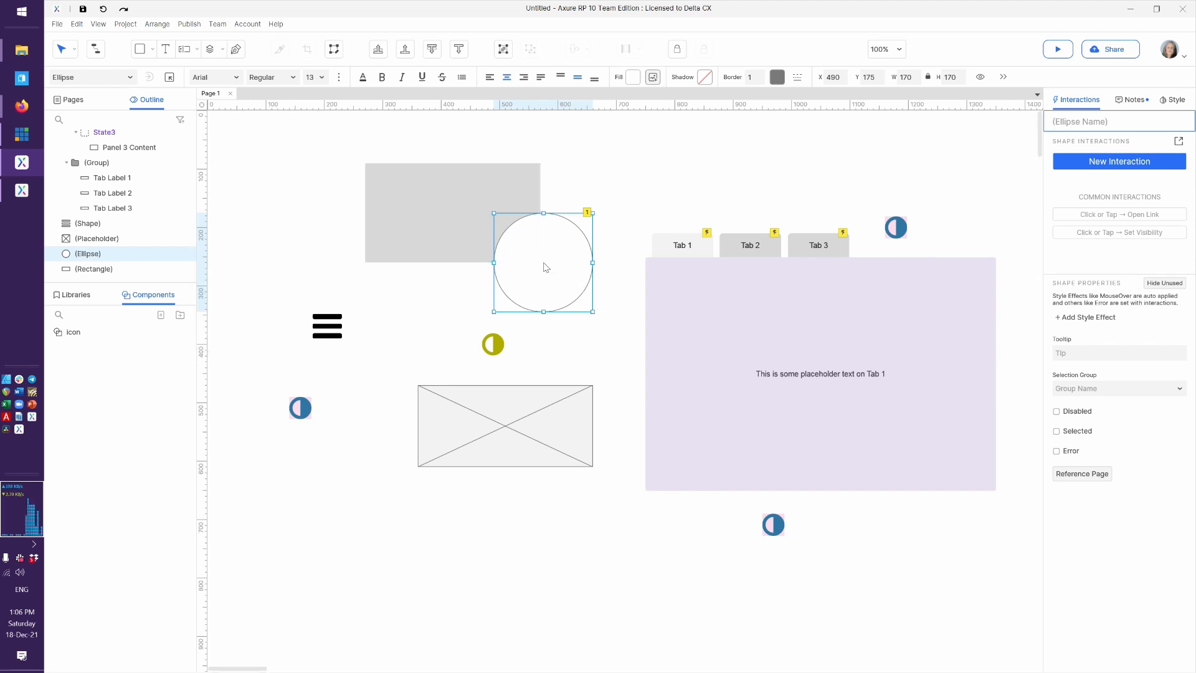
click(95, 256)
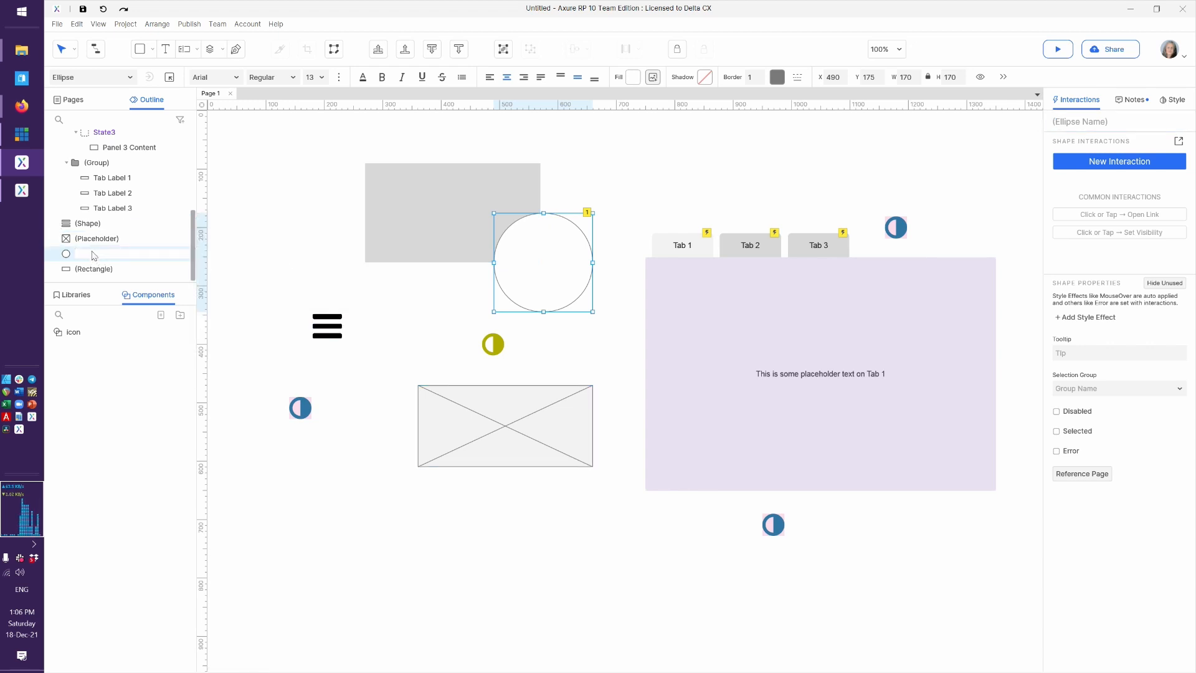
click(564, 289)
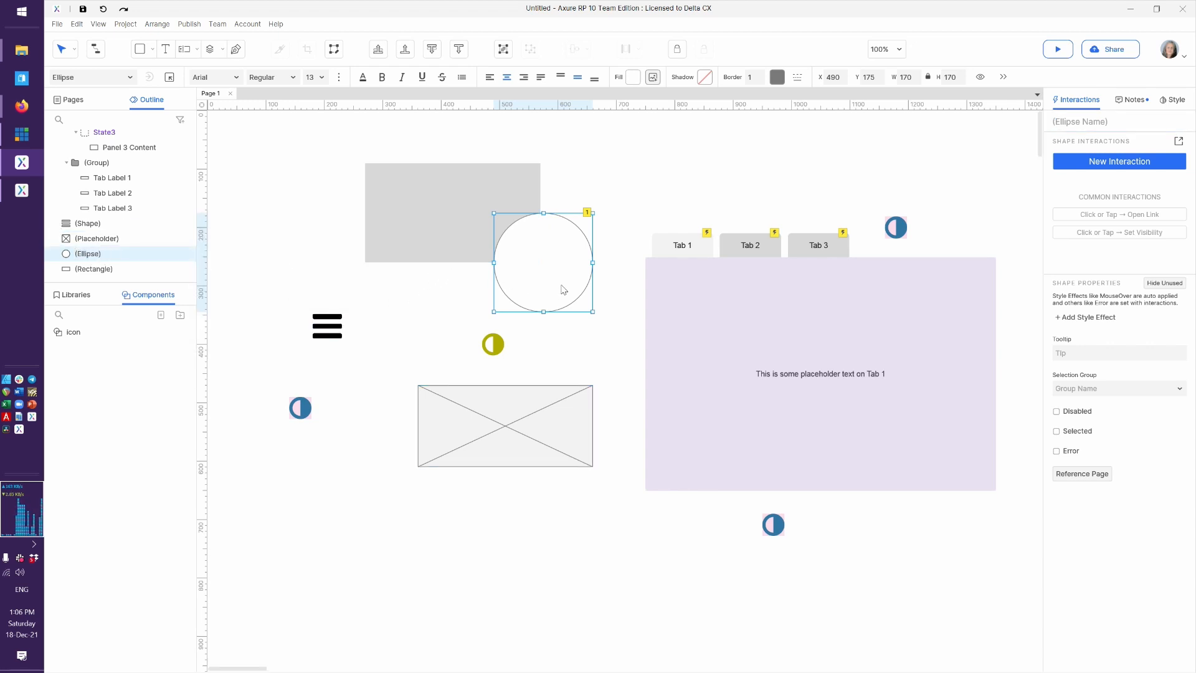
click(1108, 123)
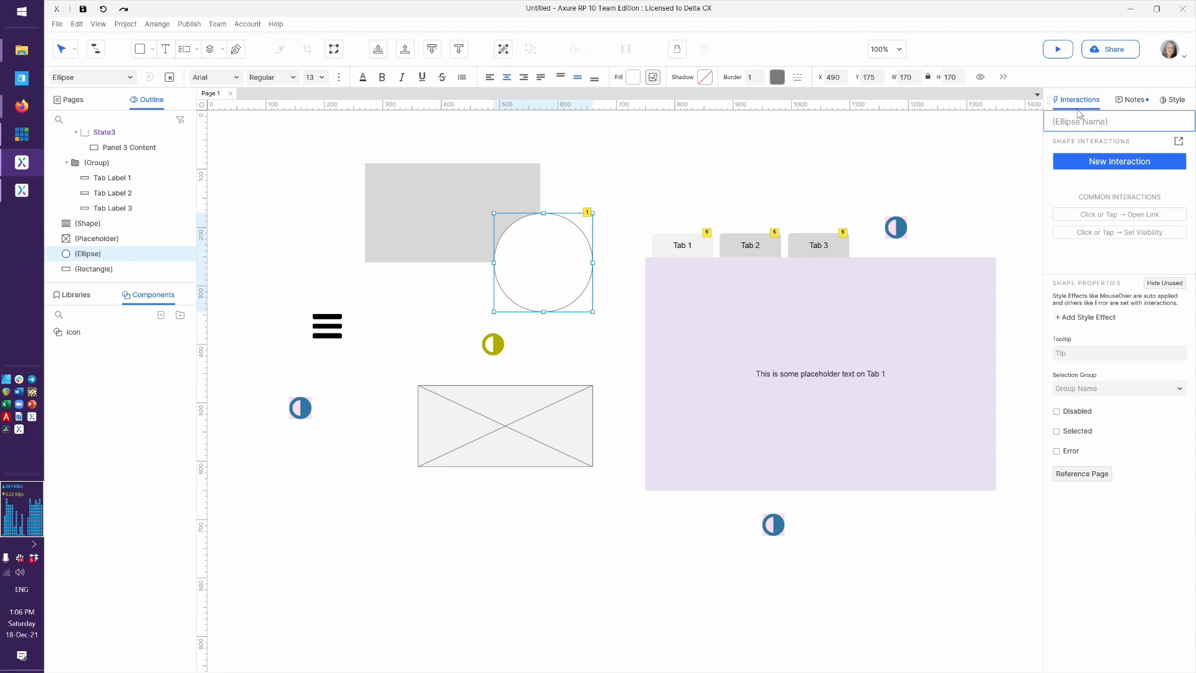
text(important ci)
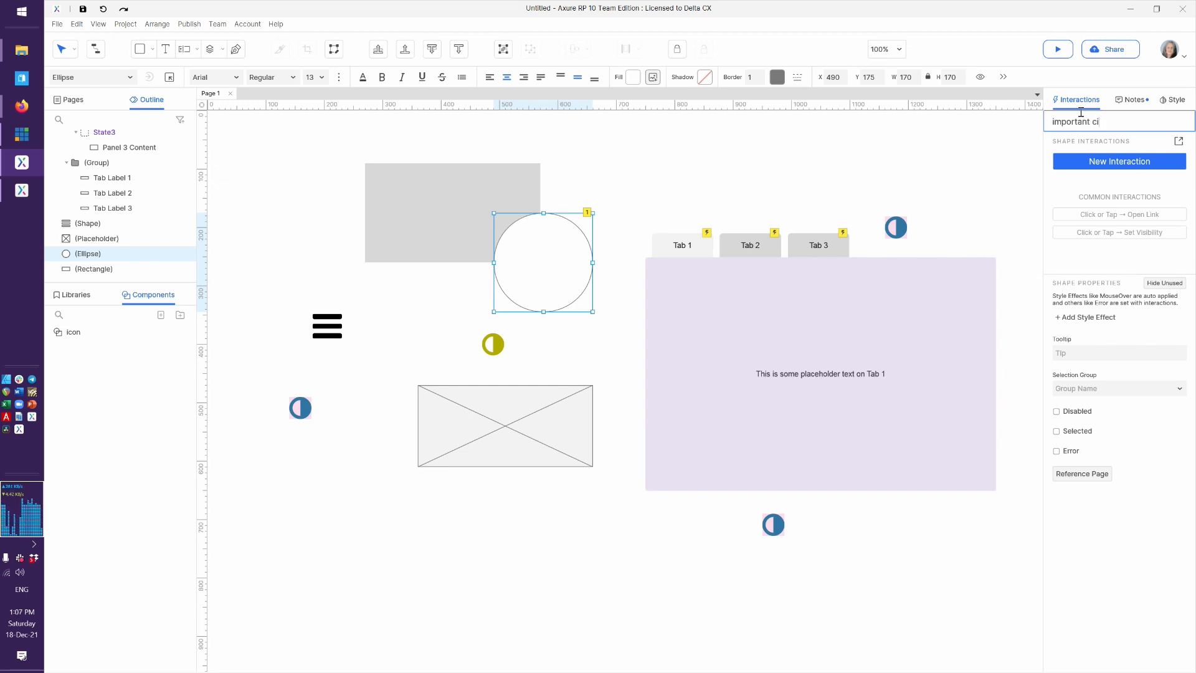
text(rcle)
click(440, 356)
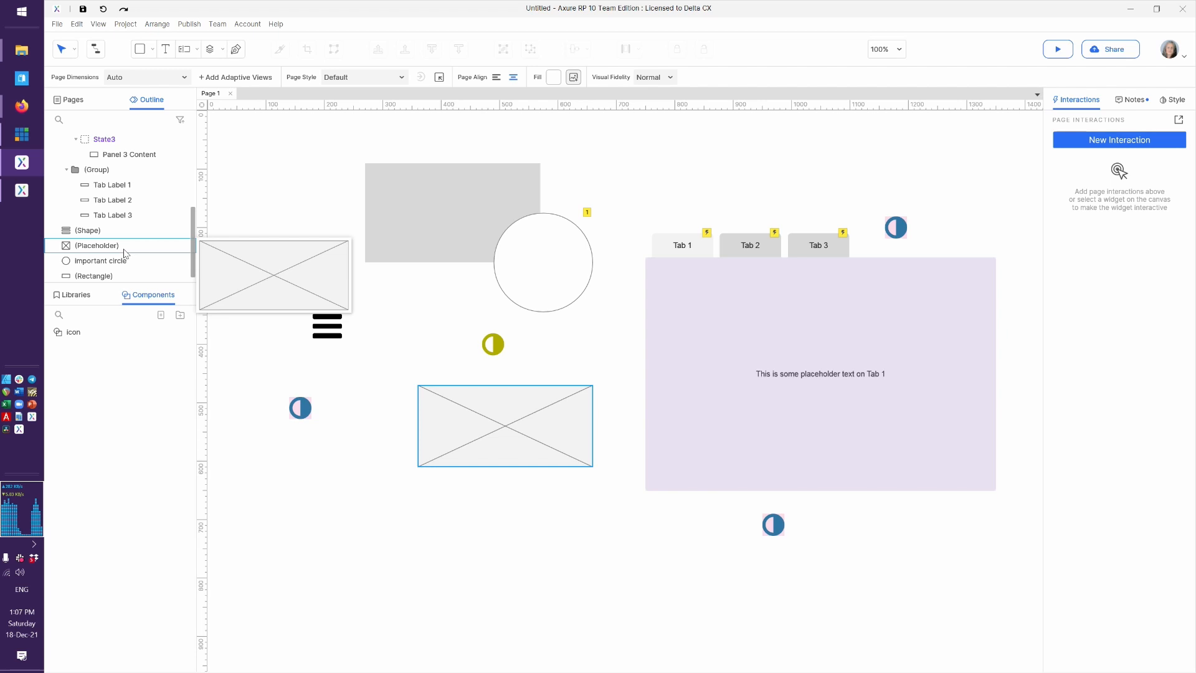
Filter the outline to widgets that have a name, and delete the Tabs group from Page 1.
click(180, 119)
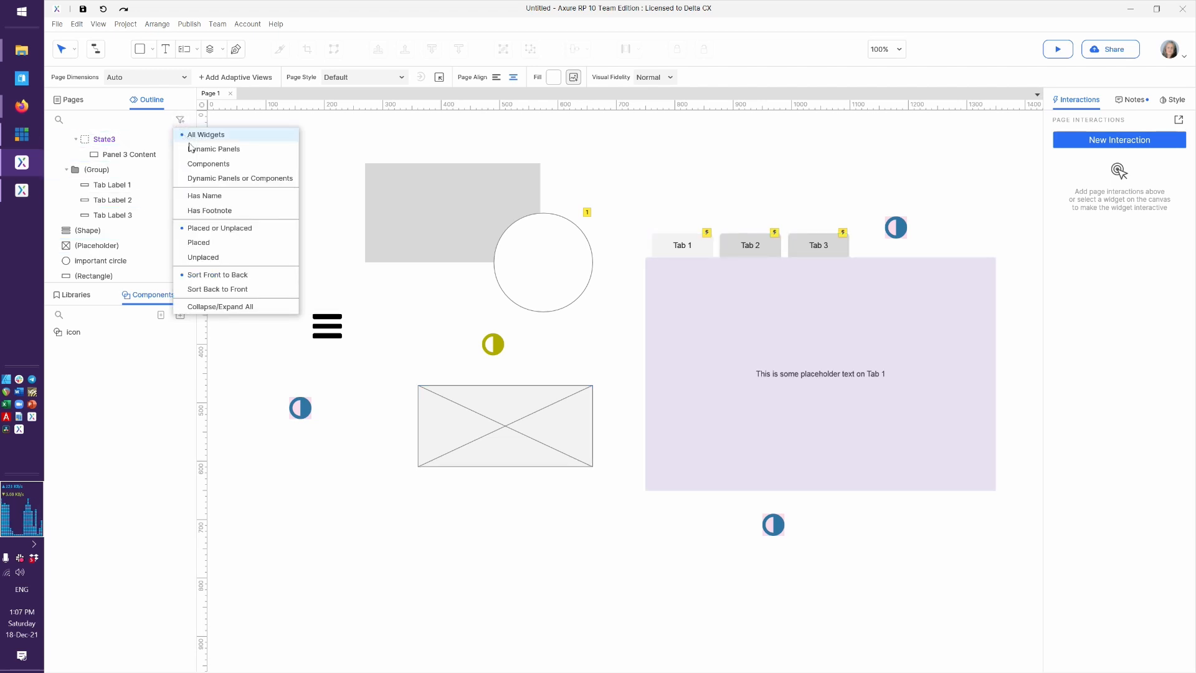
click(252, 197)
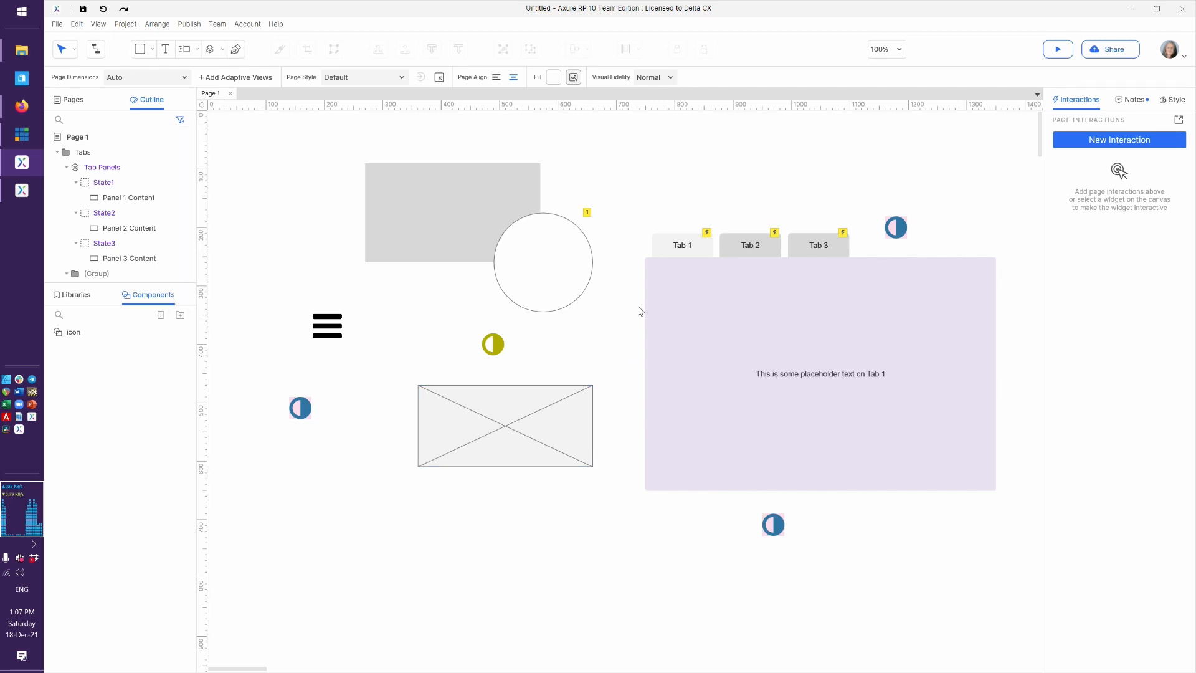
drag(642, 245, 899, 438)
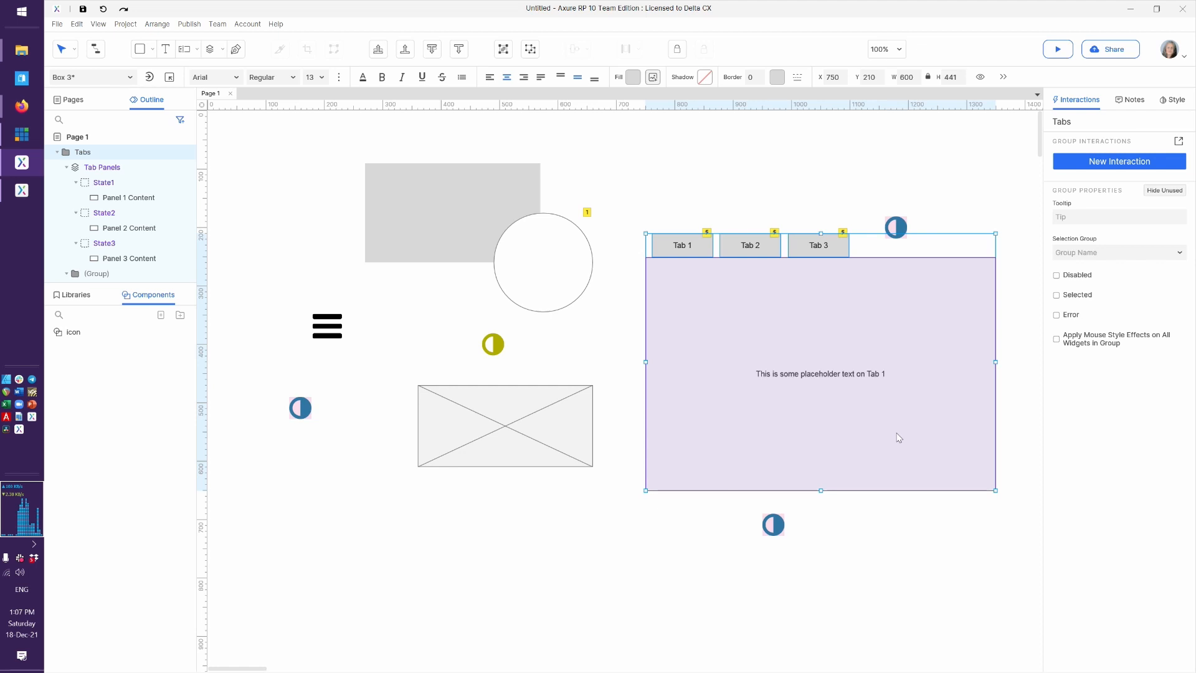
key(Delete)
Remove the Has Name filter from the Page 1 outline.
mouse_move(106, 156)
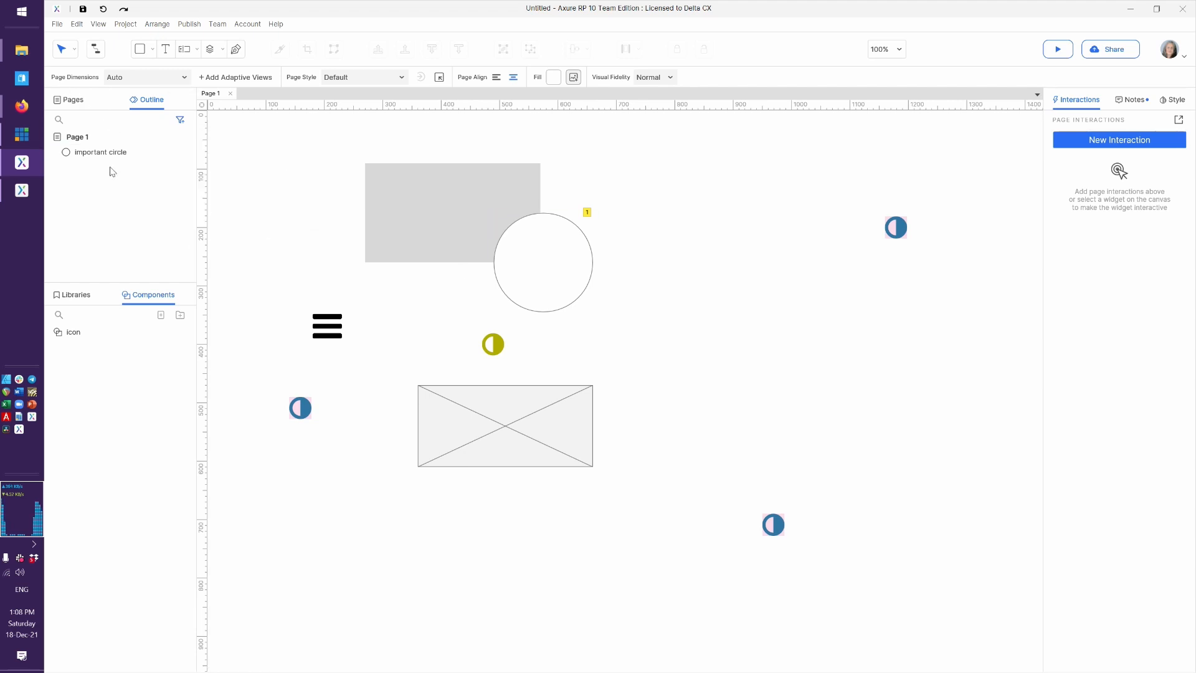
mouse_move(159, 139)
click(180, 119)
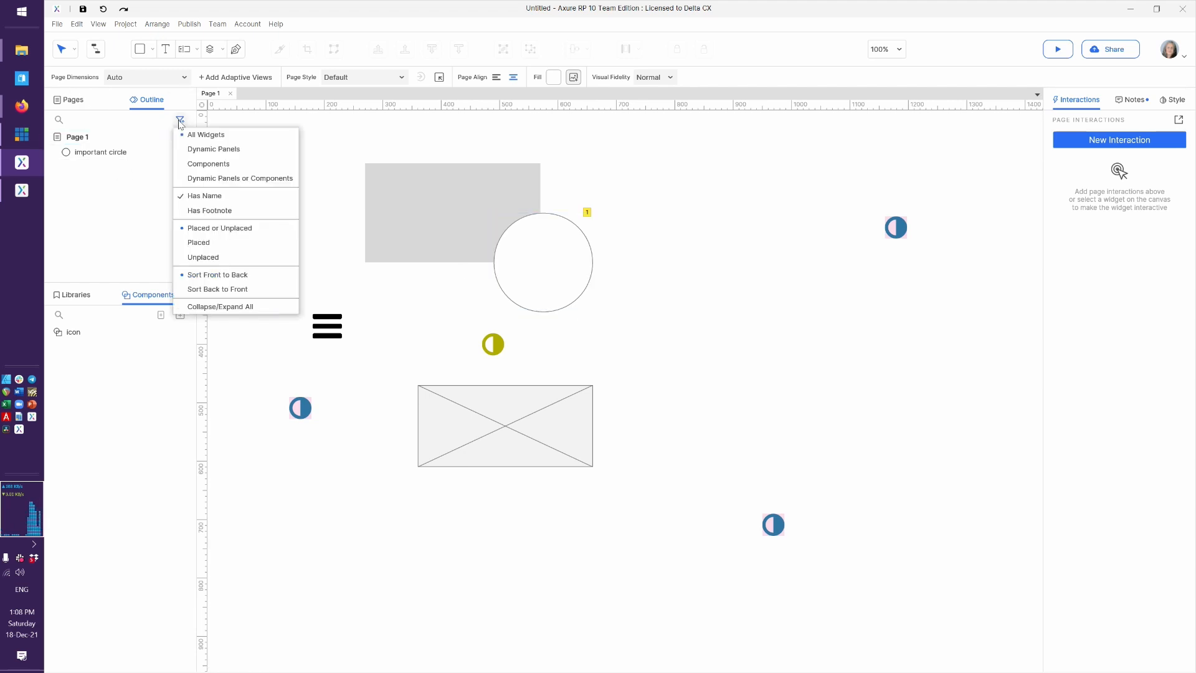
click(219, 202)
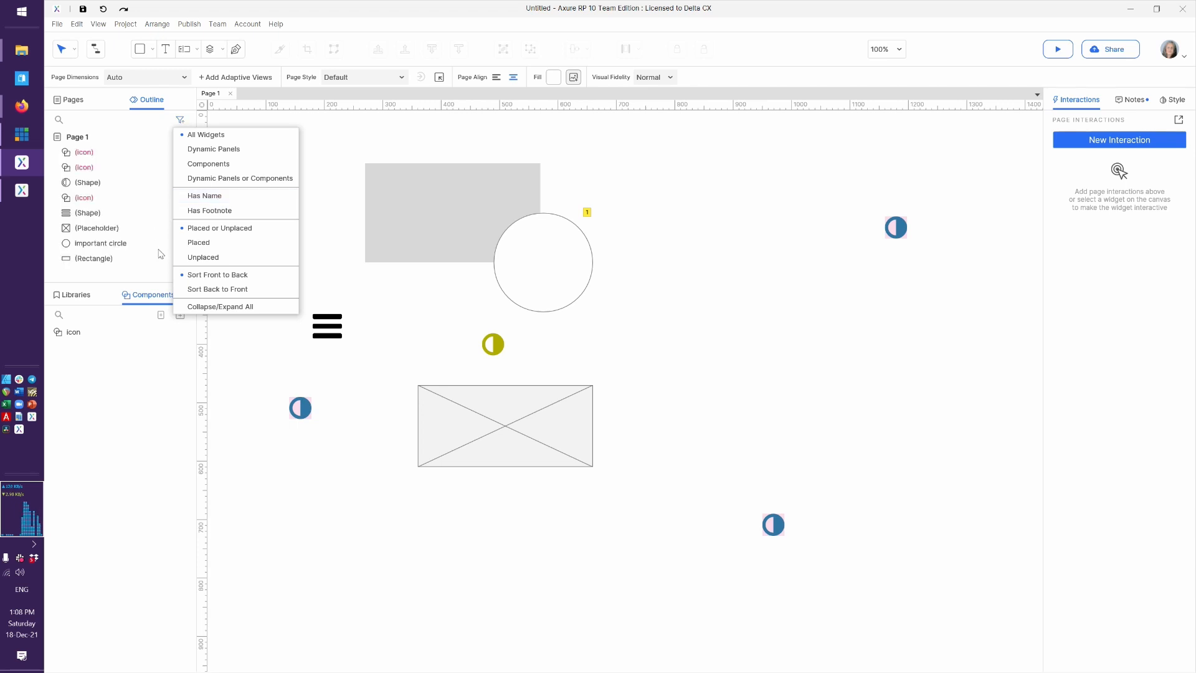
mouse_move(161, 266)
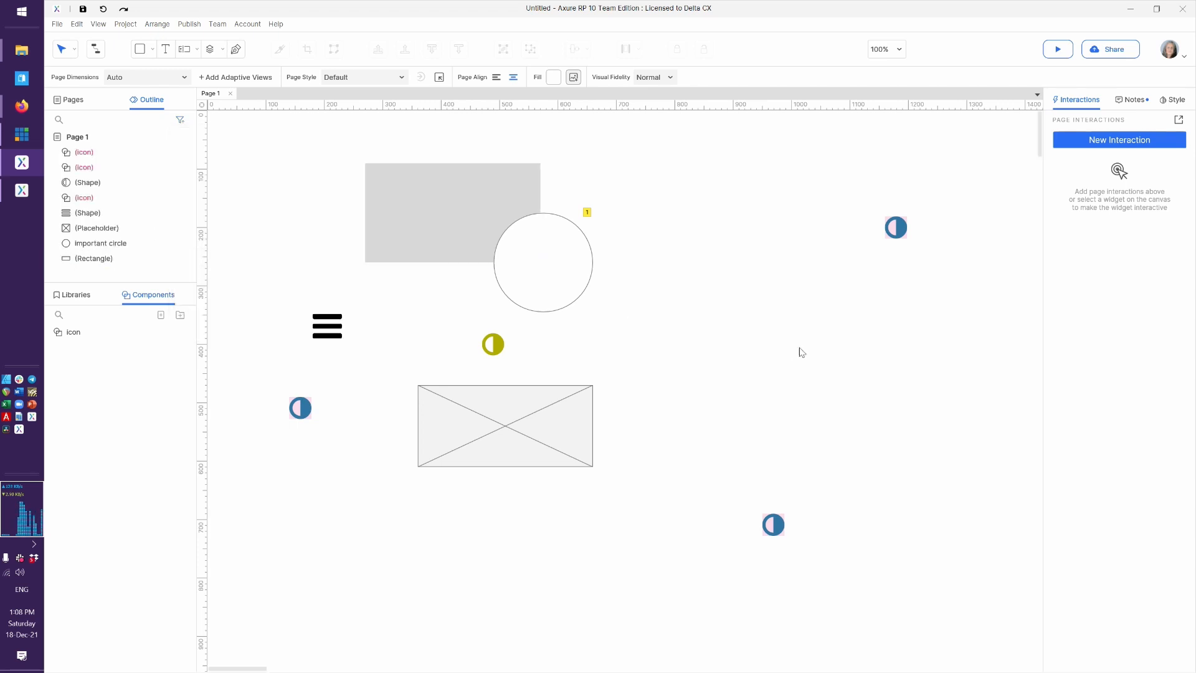
Add a second note reading "More notes here!" to the important circle, and clear the selection.
click(567, 285)
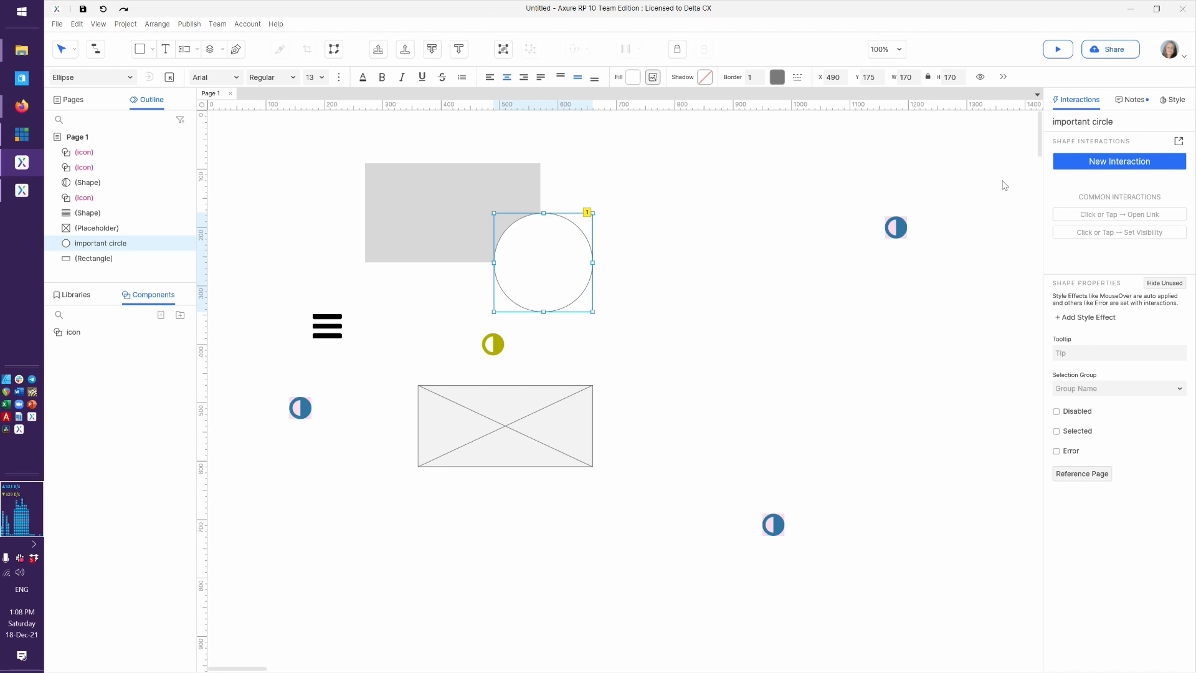
click(1130, 99)
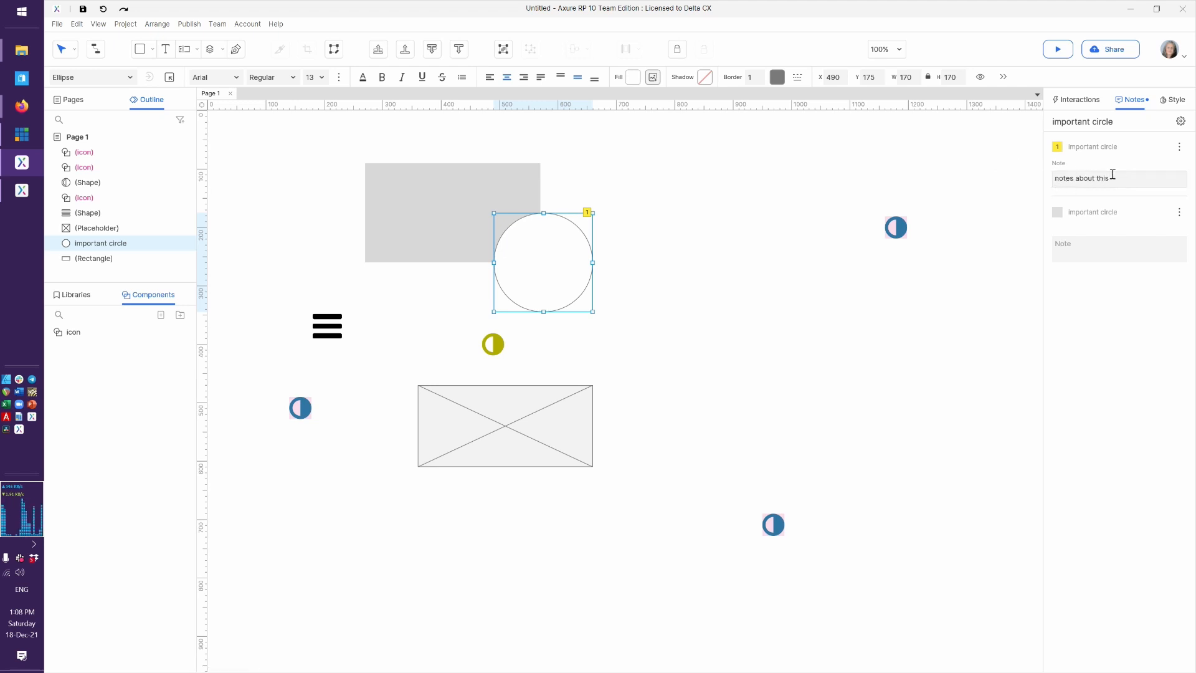
click(1109, 271)
click(1093, 253)
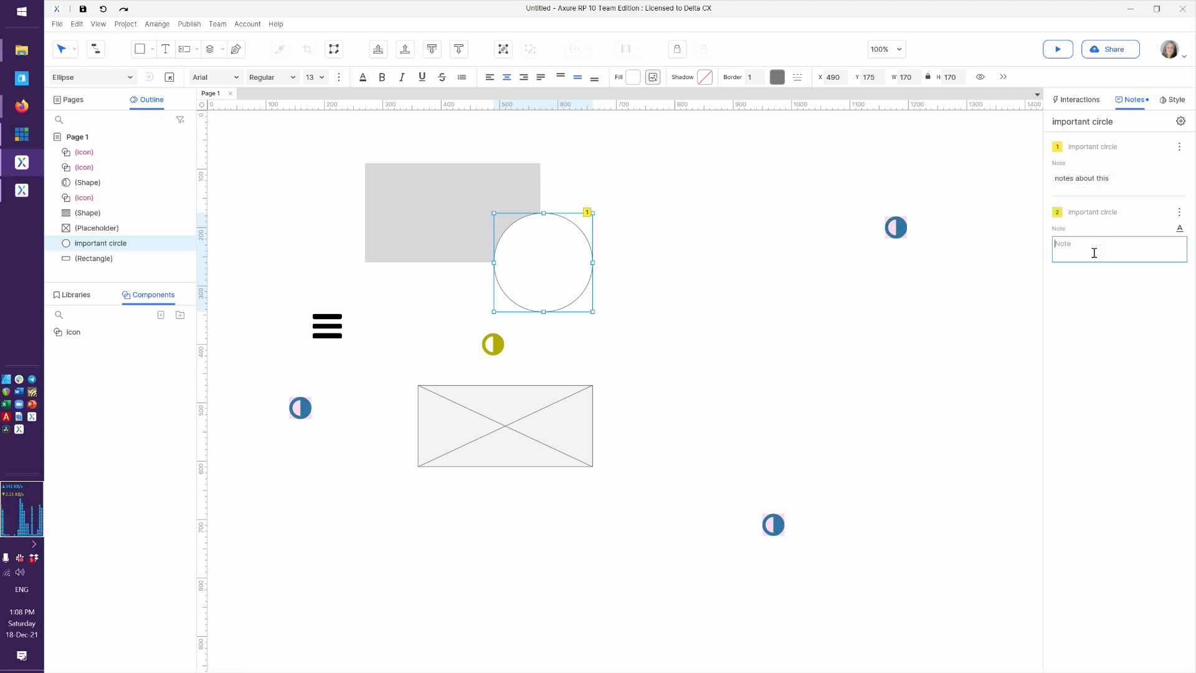
text(More notes here!)
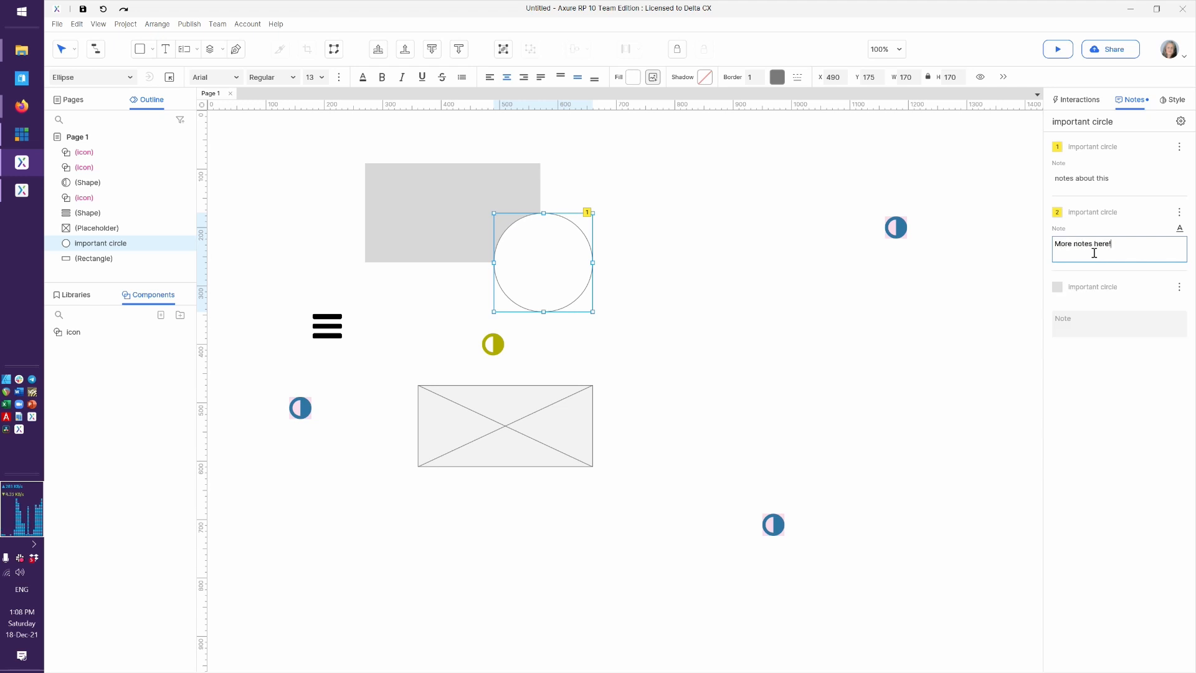
click(884, 358)
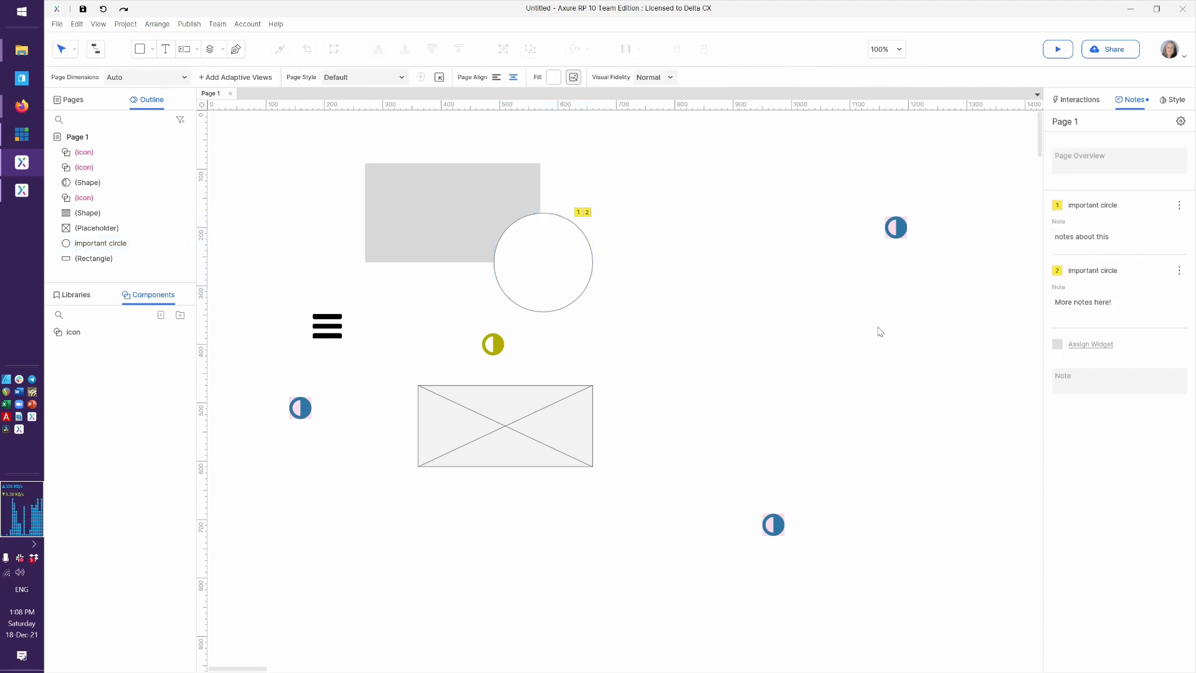
Select the important circle and look over the include options of its second note without choosing one.
click(584, 251)
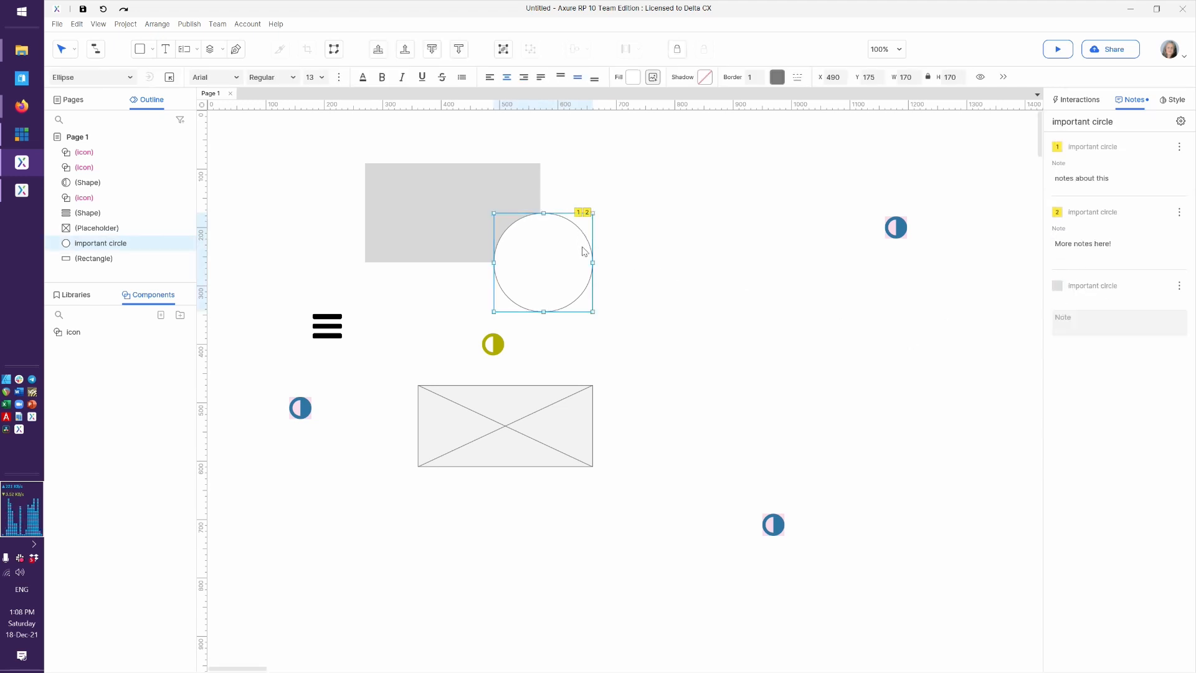
click(1179, 213)
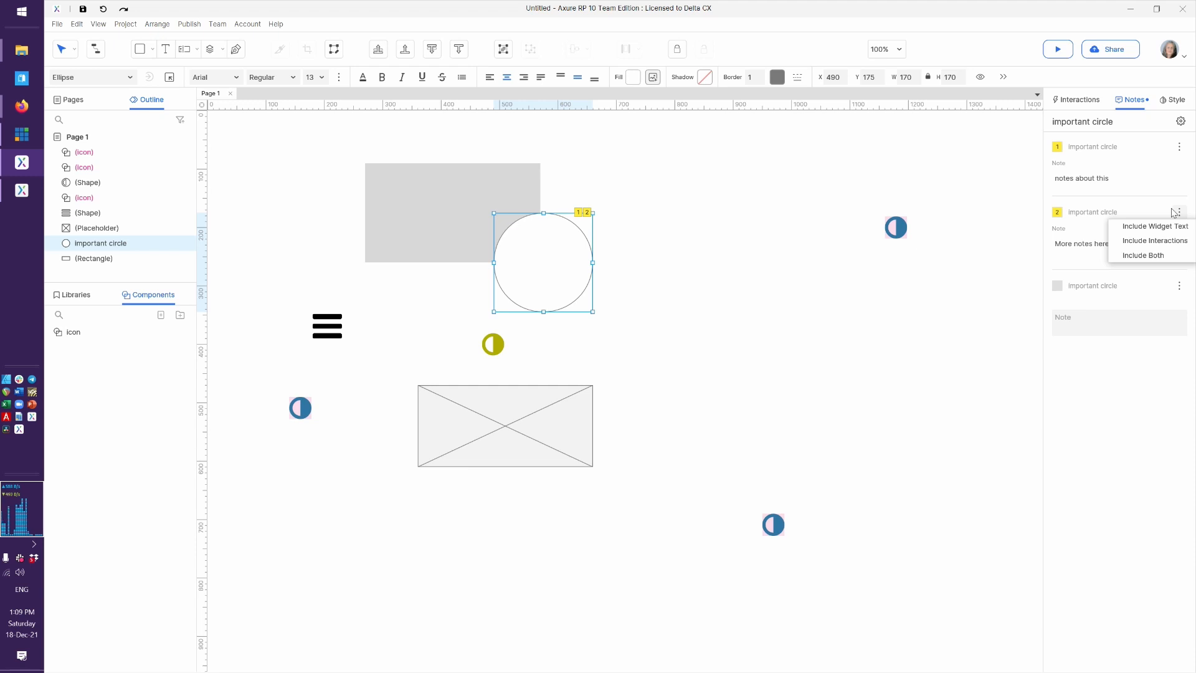
click(1145, 121)
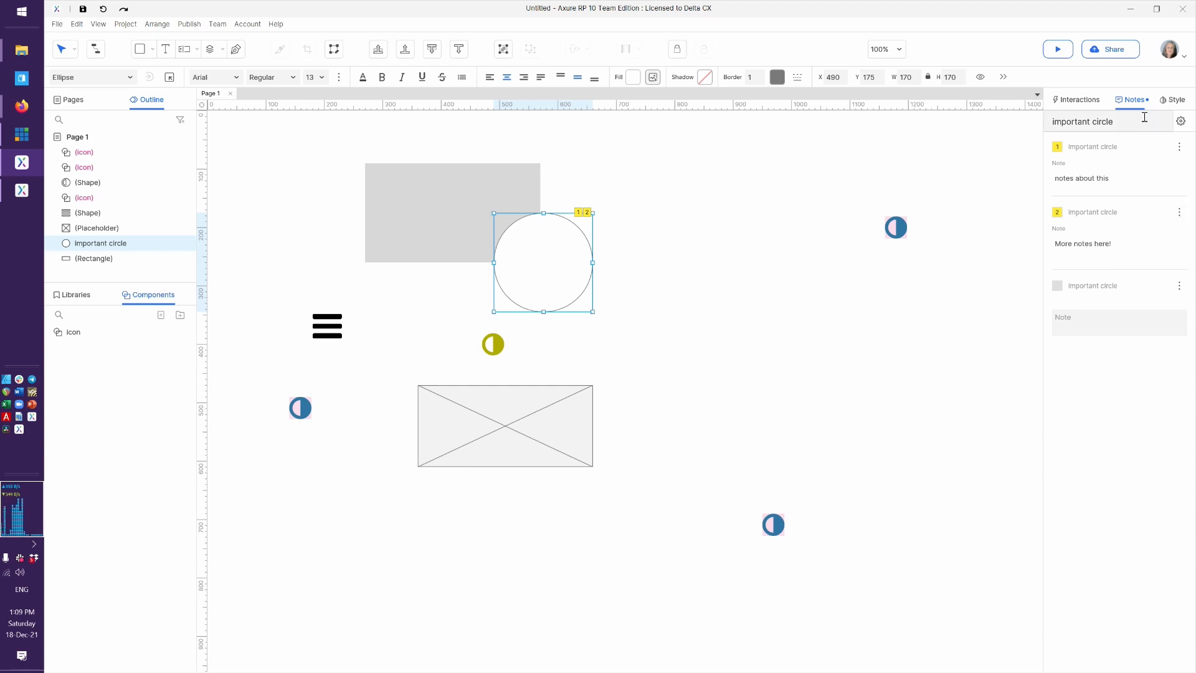
Add three widget note fieldsets named "Engineering", "Product" and "Visual Designer".
click(1180, 122)
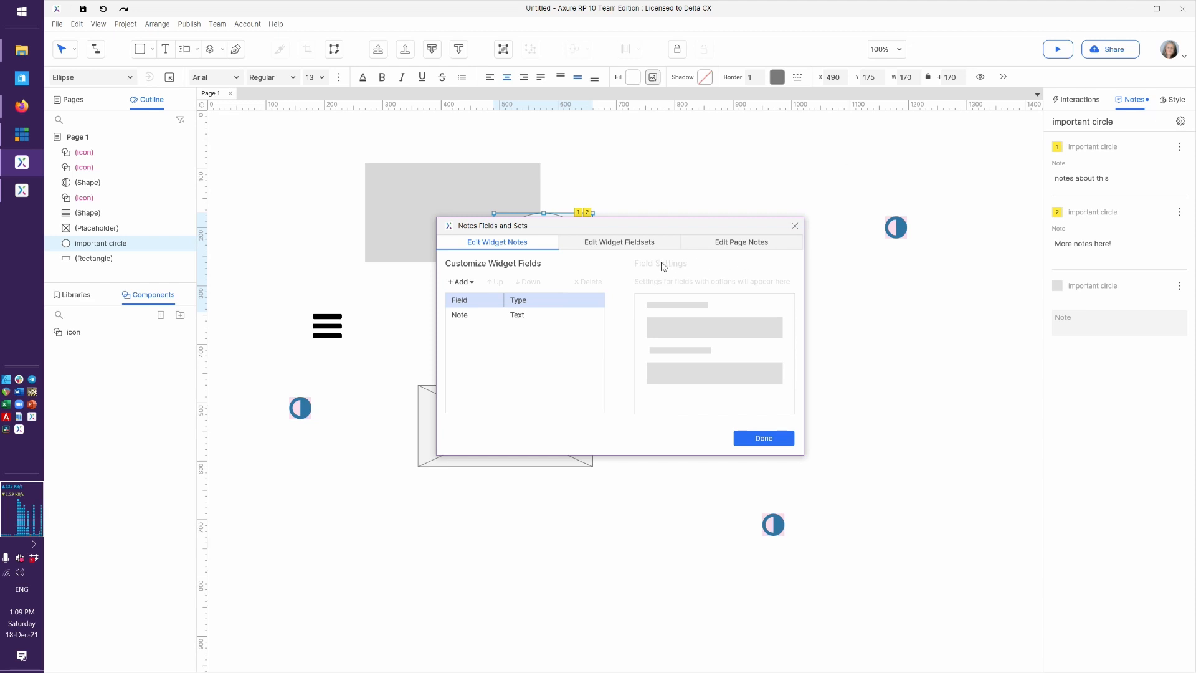
click(624, 249)
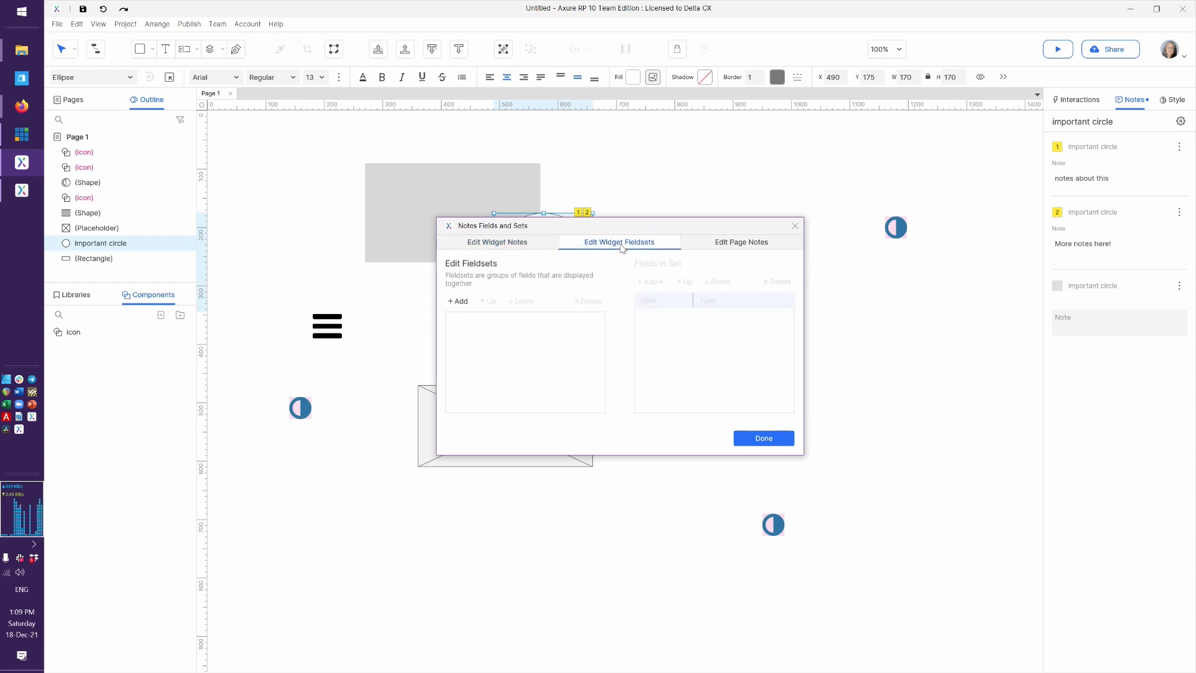
click(459, 304)
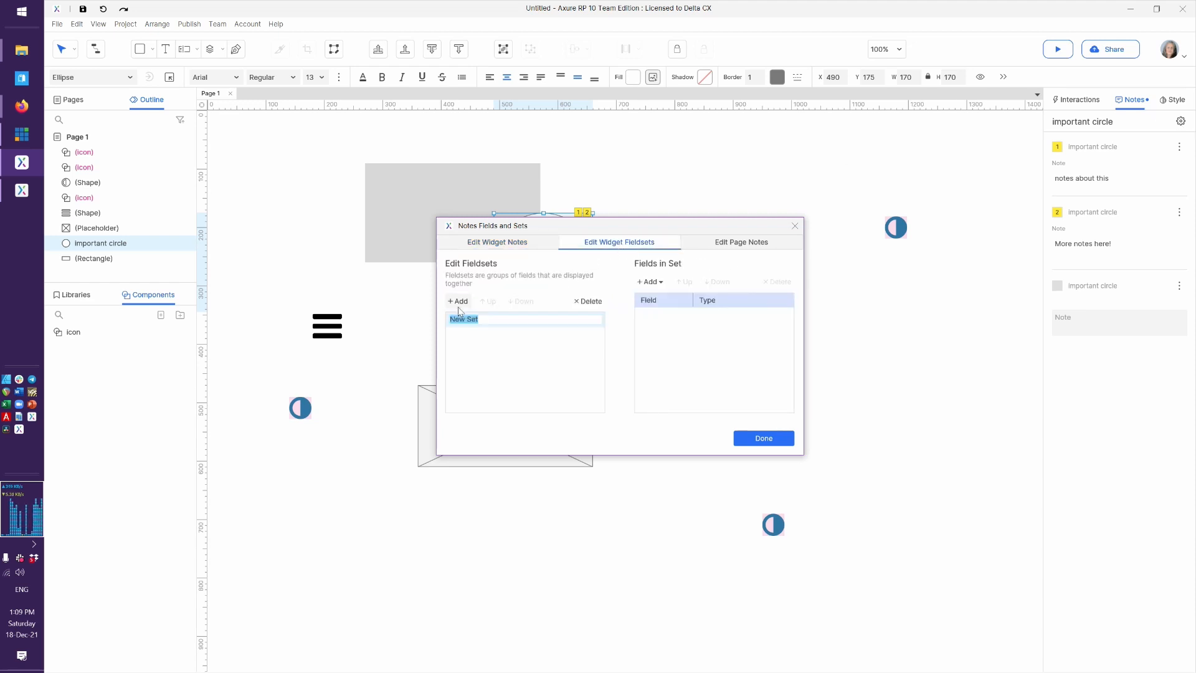
text(Engineering)
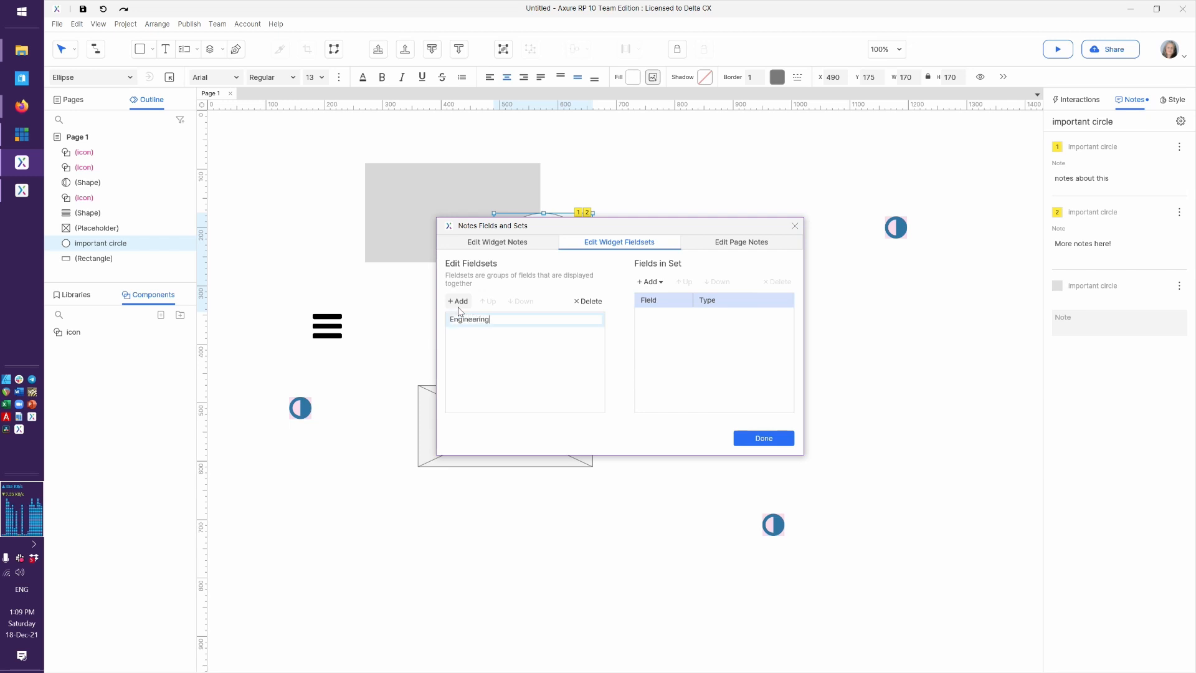
key(Return)
click(458, 302)
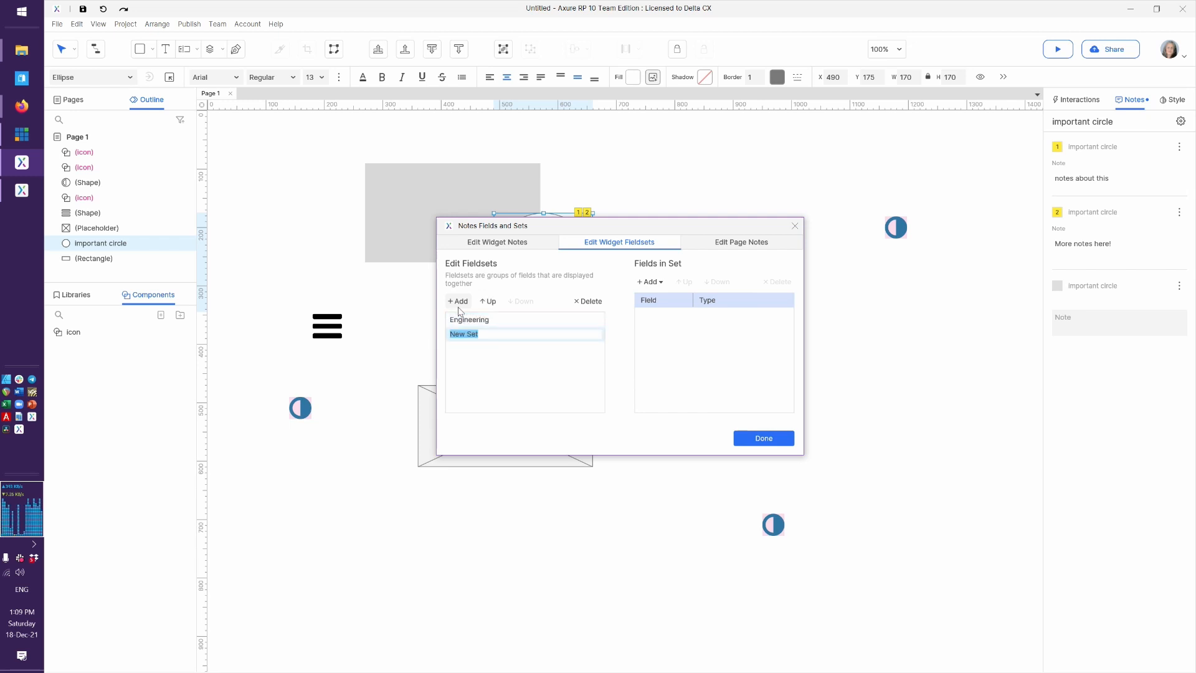
text(Product)
key(Return)
click(459, 302)
text(Visual Designer)
key(Return)
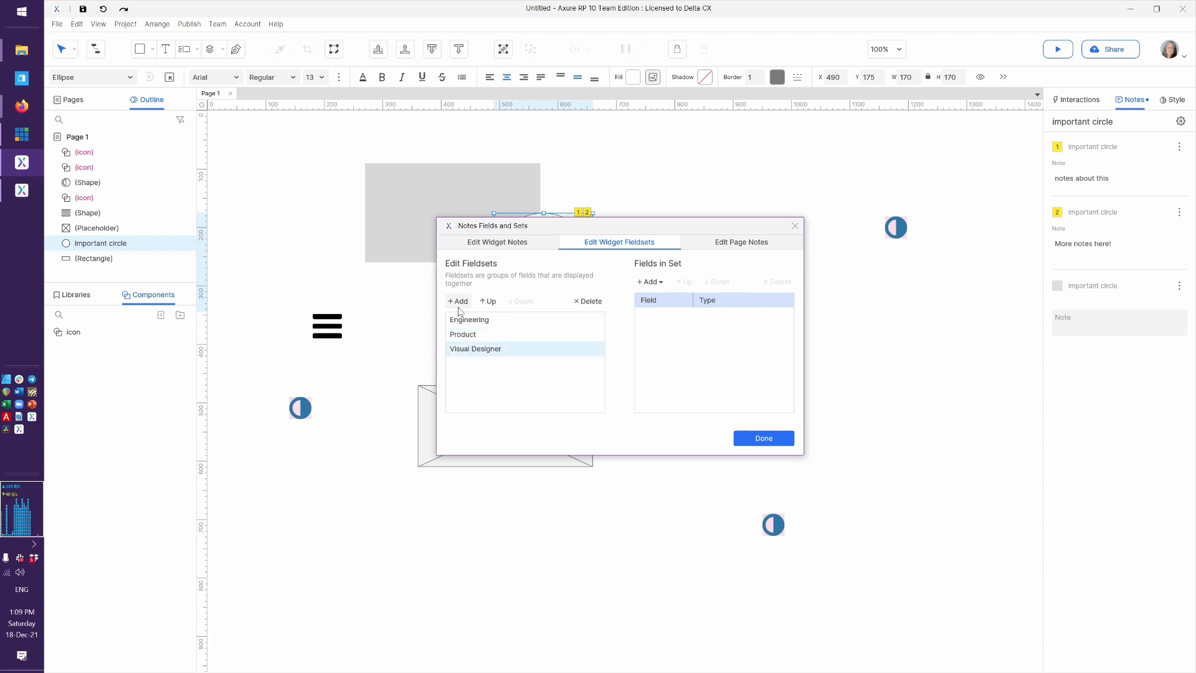
click(750, 438)
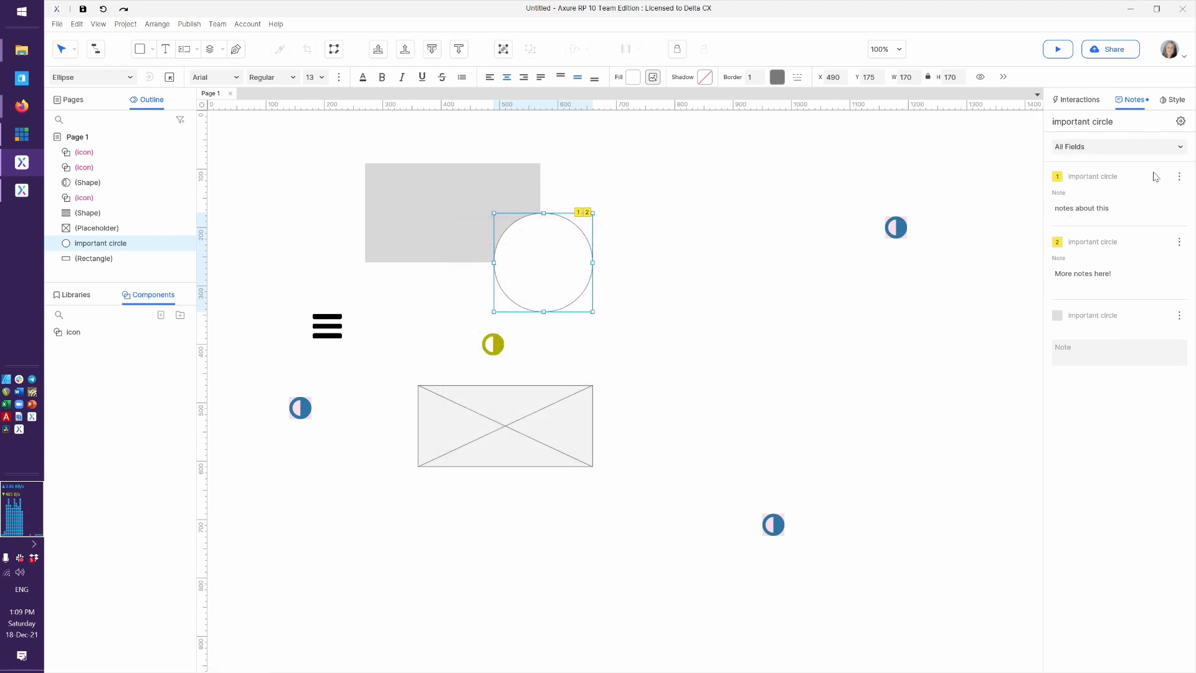
Show the Engineering fieldset for the important circle's notes and select the empty third note.
click(1177, 146)
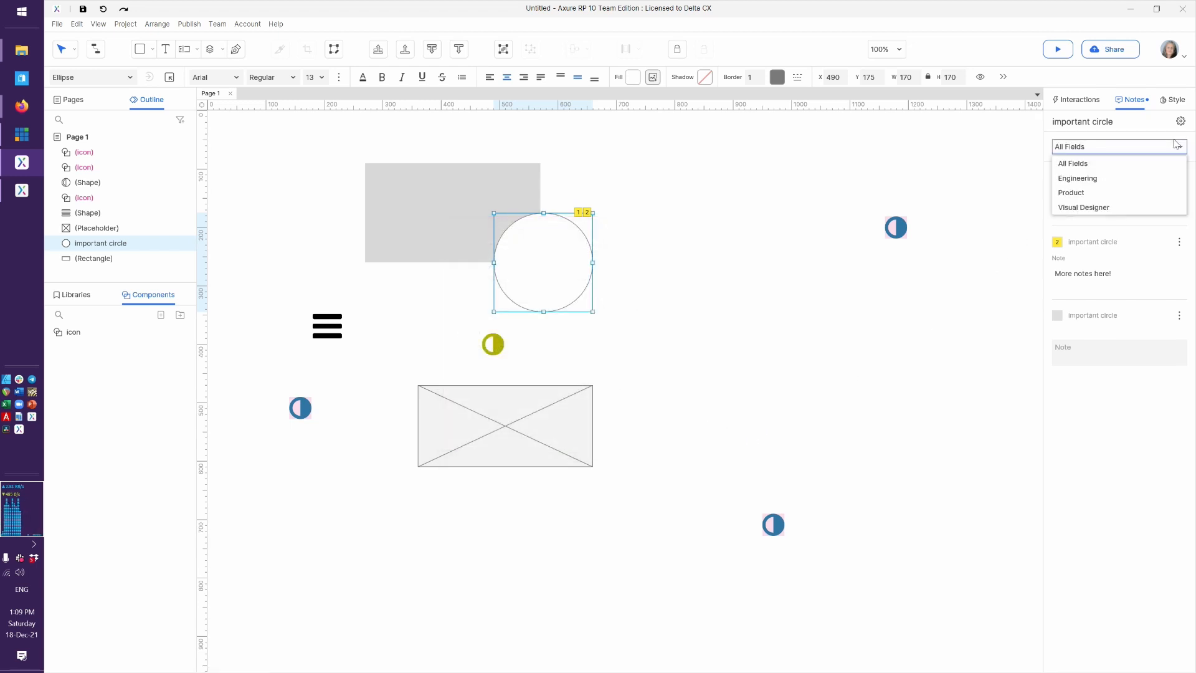
click(1086, 179)
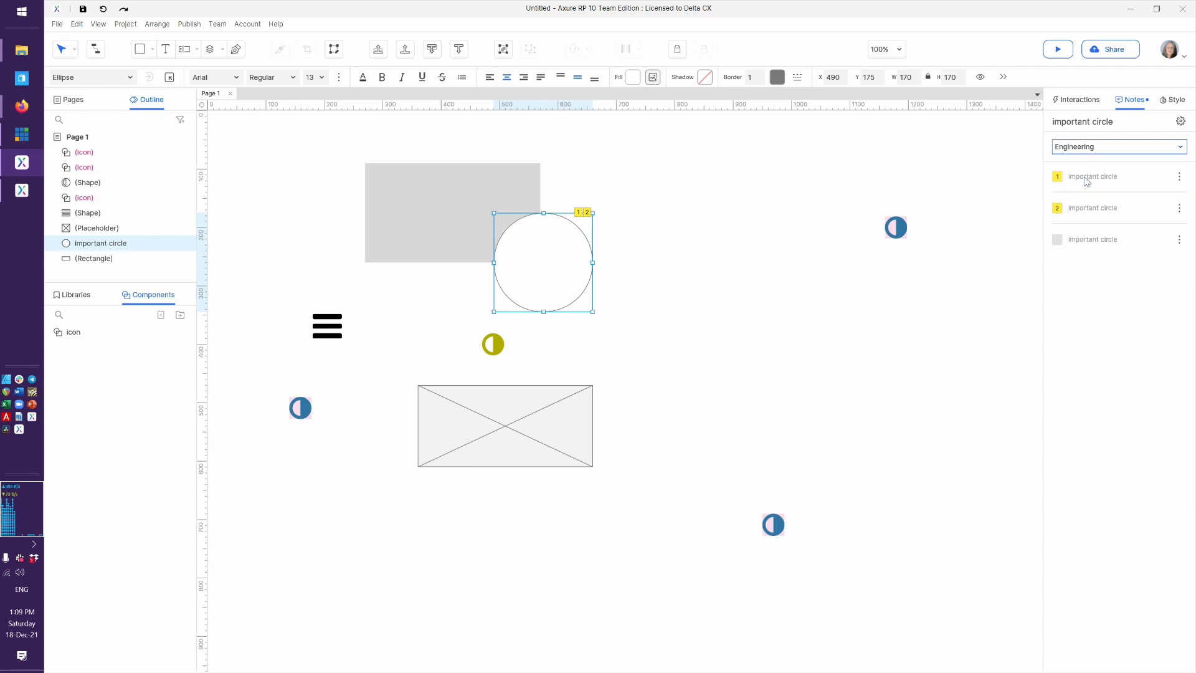
click(1090, 244)
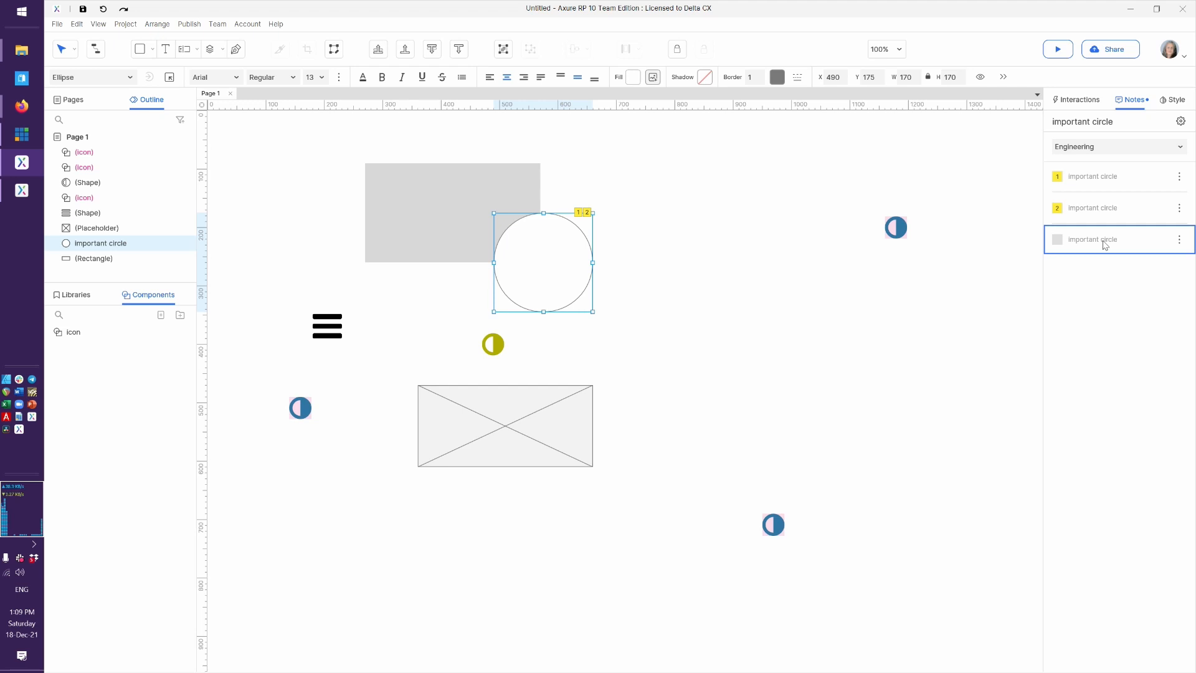
Look over the include options of the important circle's empty third note without choosing one, and set the notes view to All Fields.
click(1179, 241)
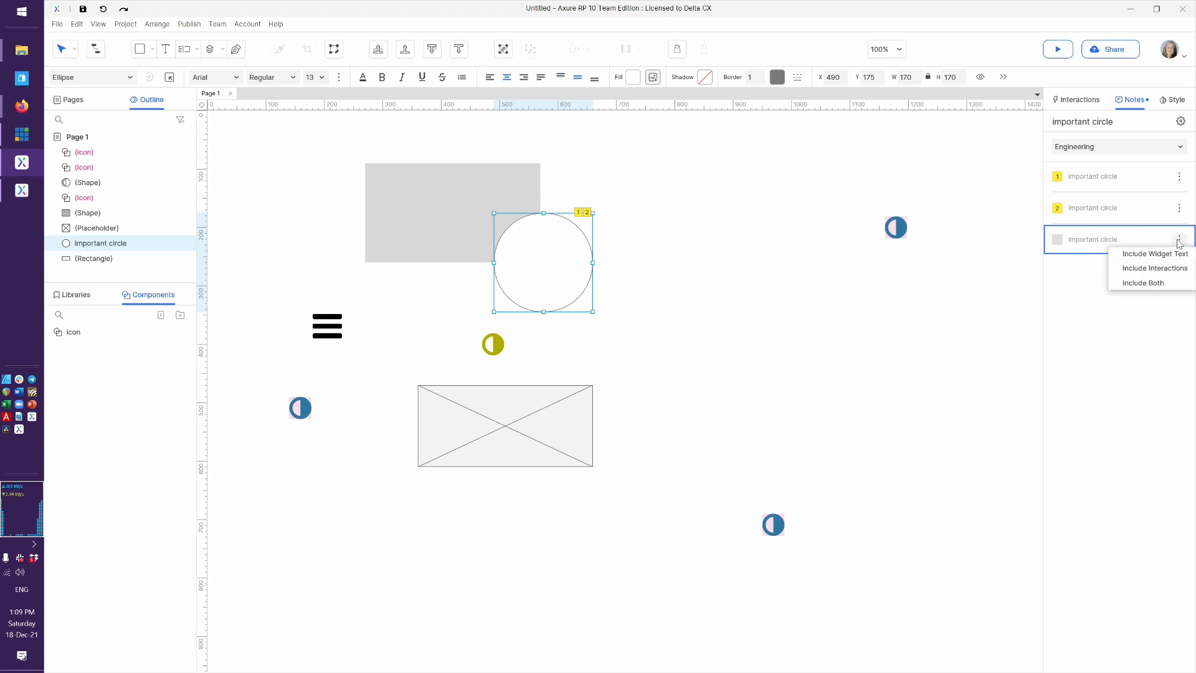
click(1112, 328)
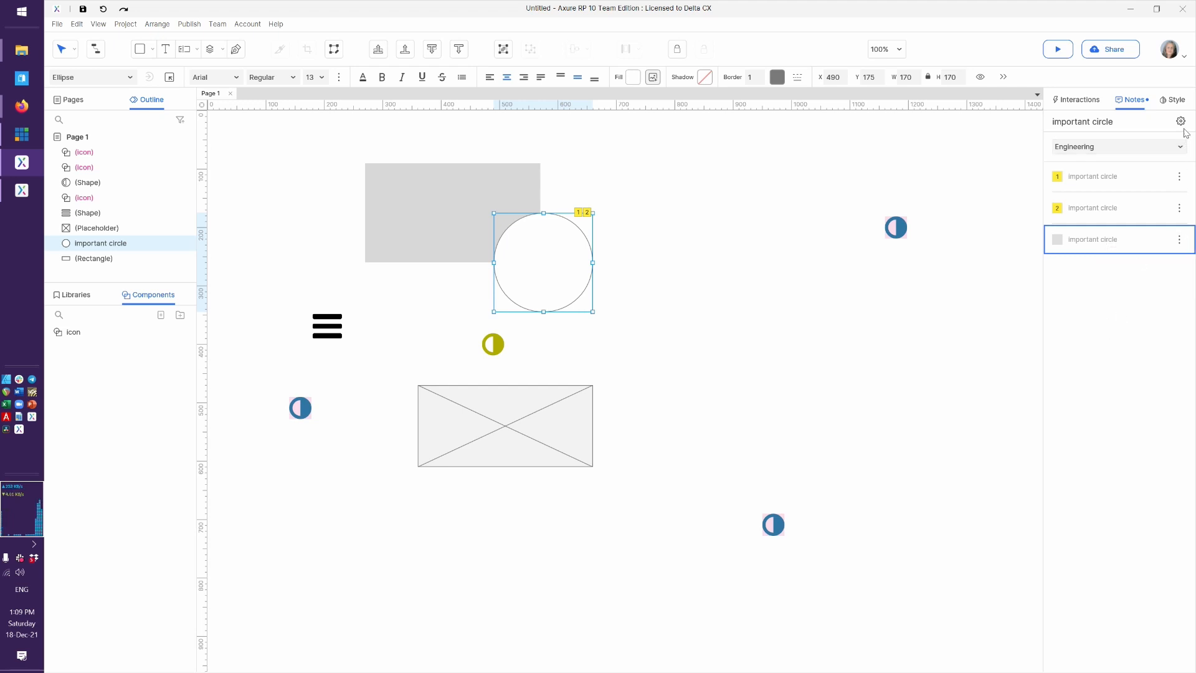
click(1176, 151)
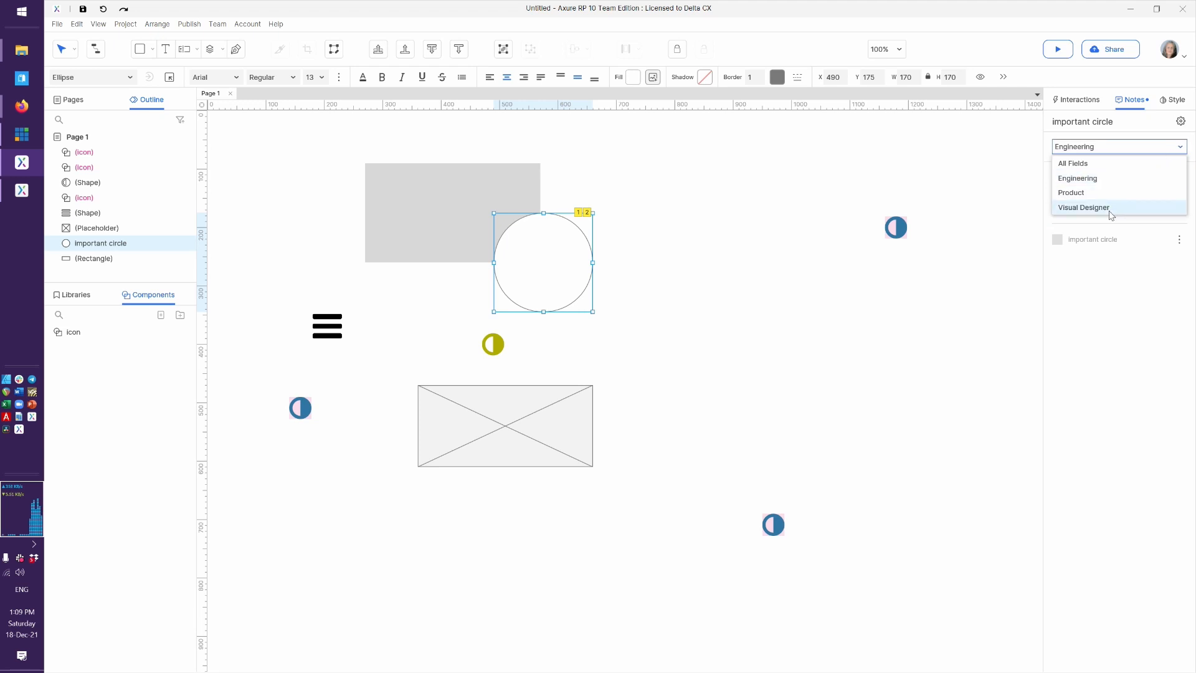
click(1093, 162)
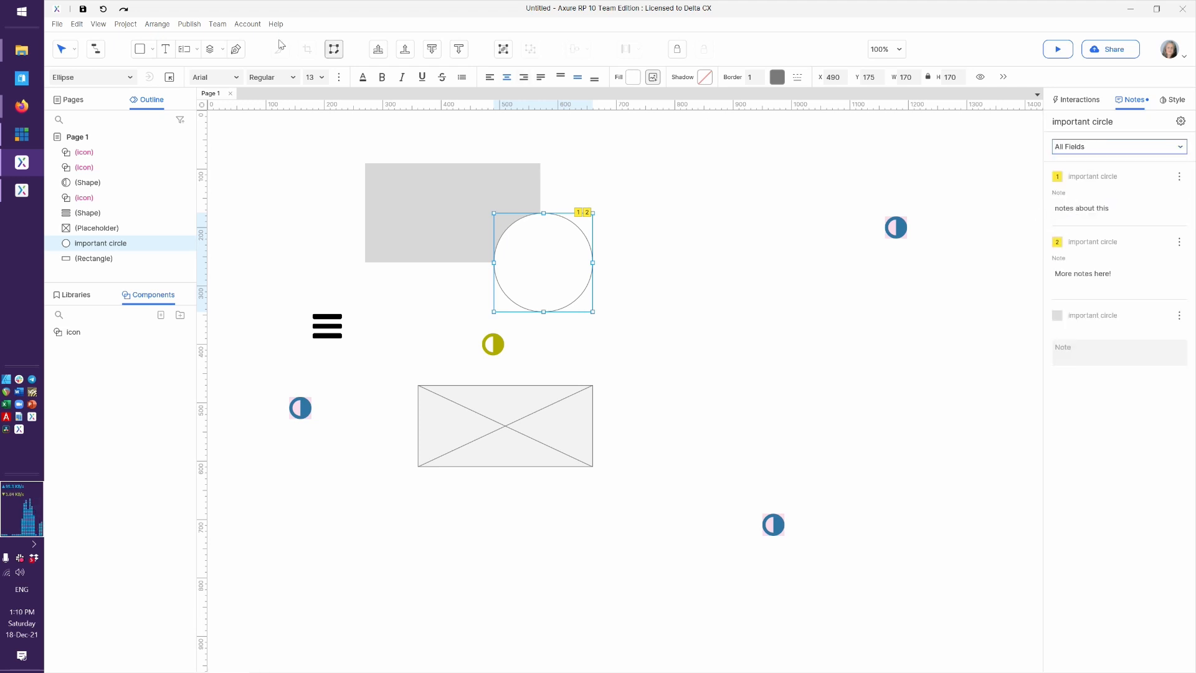
Open the Word specification generator and examine its Properties settings, from page notes to panels and repeaters.
click(189, 25)
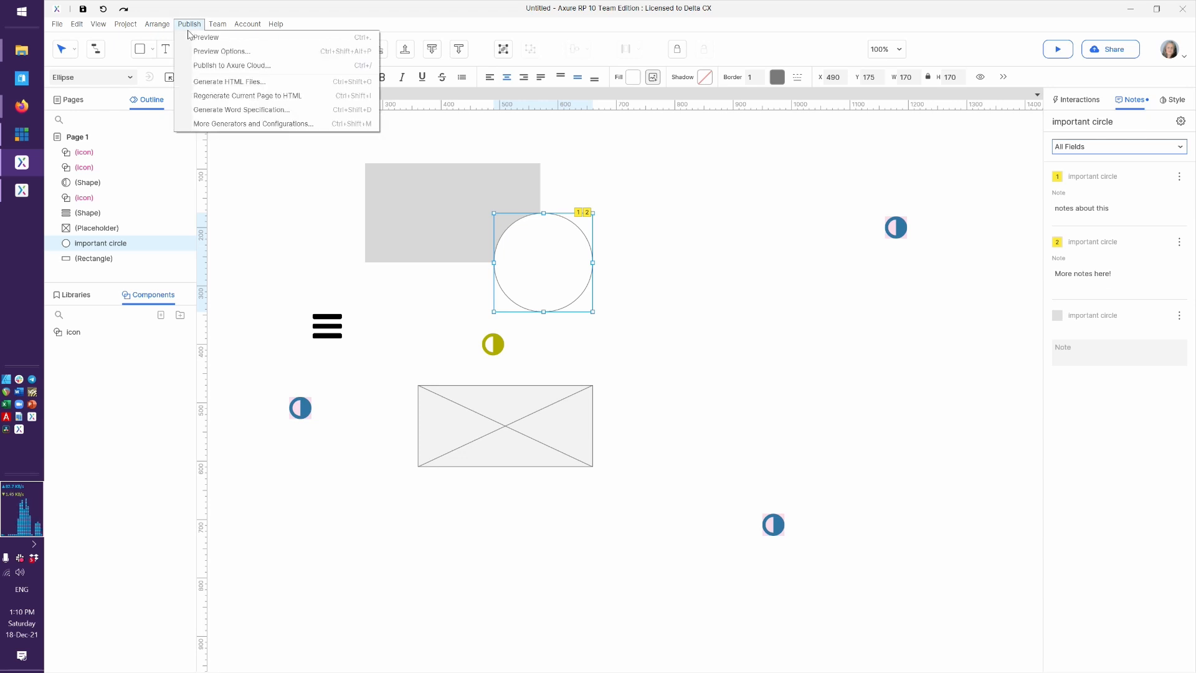
click(234, 112)
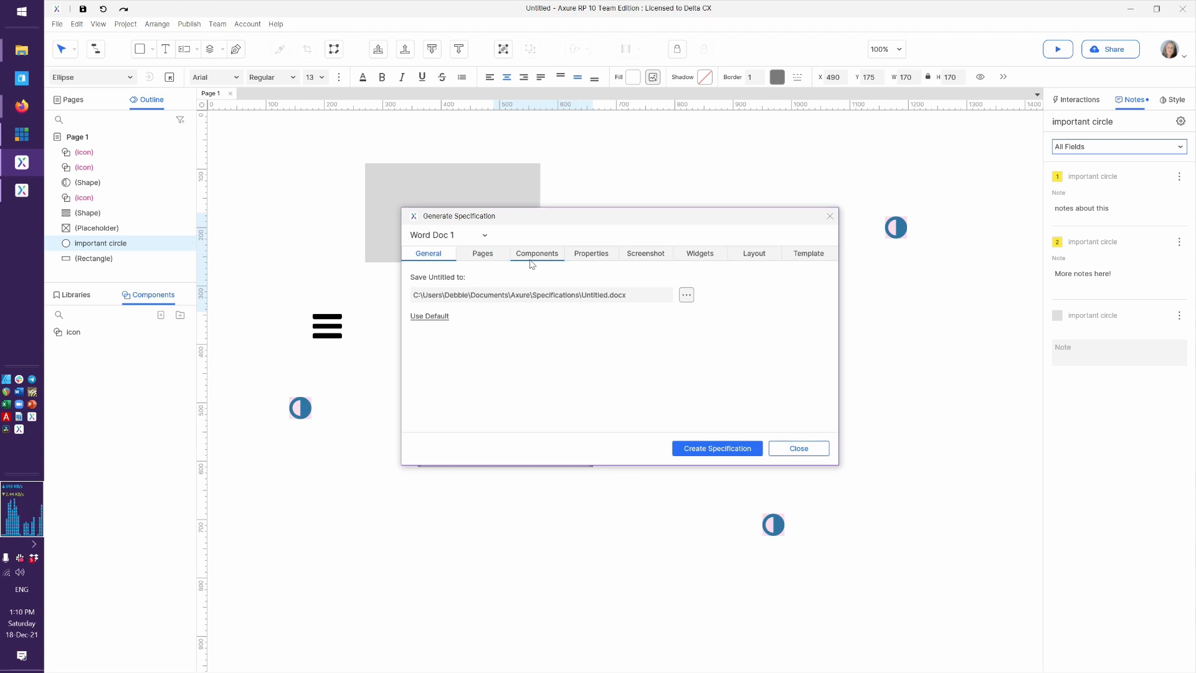
click(569, 257)
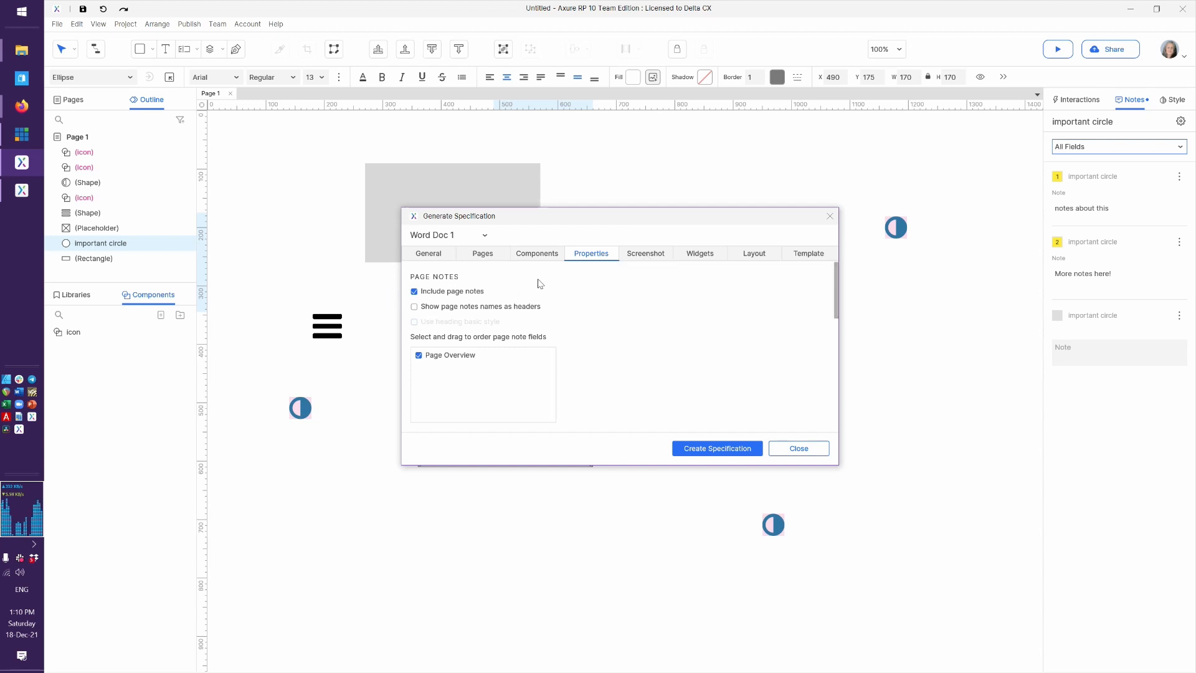
scroll(704, 381, down, 5)
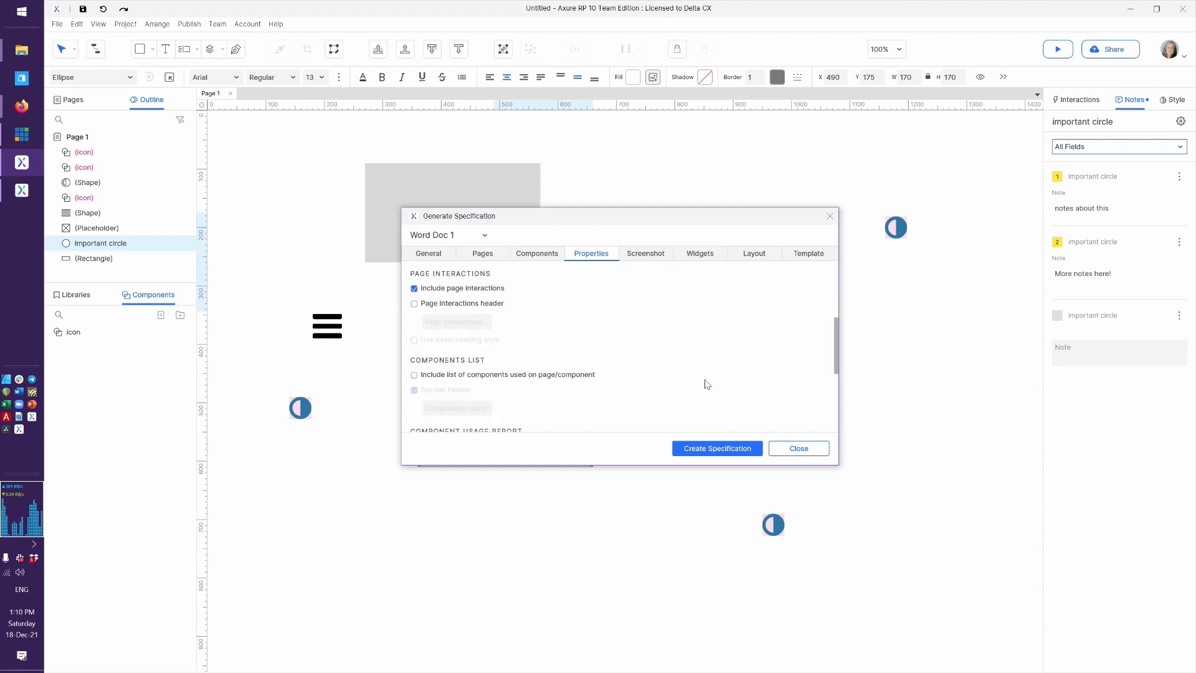
scroll(706, 383, down, 4)
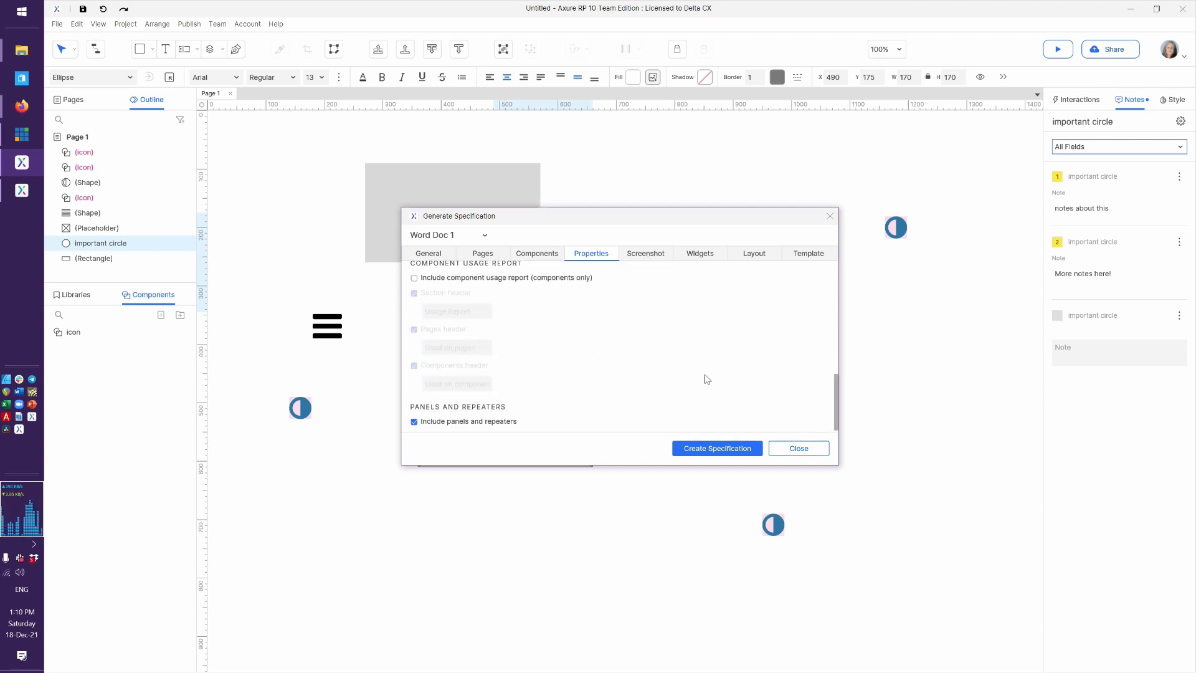
Review the Screenshot, Widgets, Layout and Pages settings of the Word specification, and close it without creating a document.
click(645, 253)
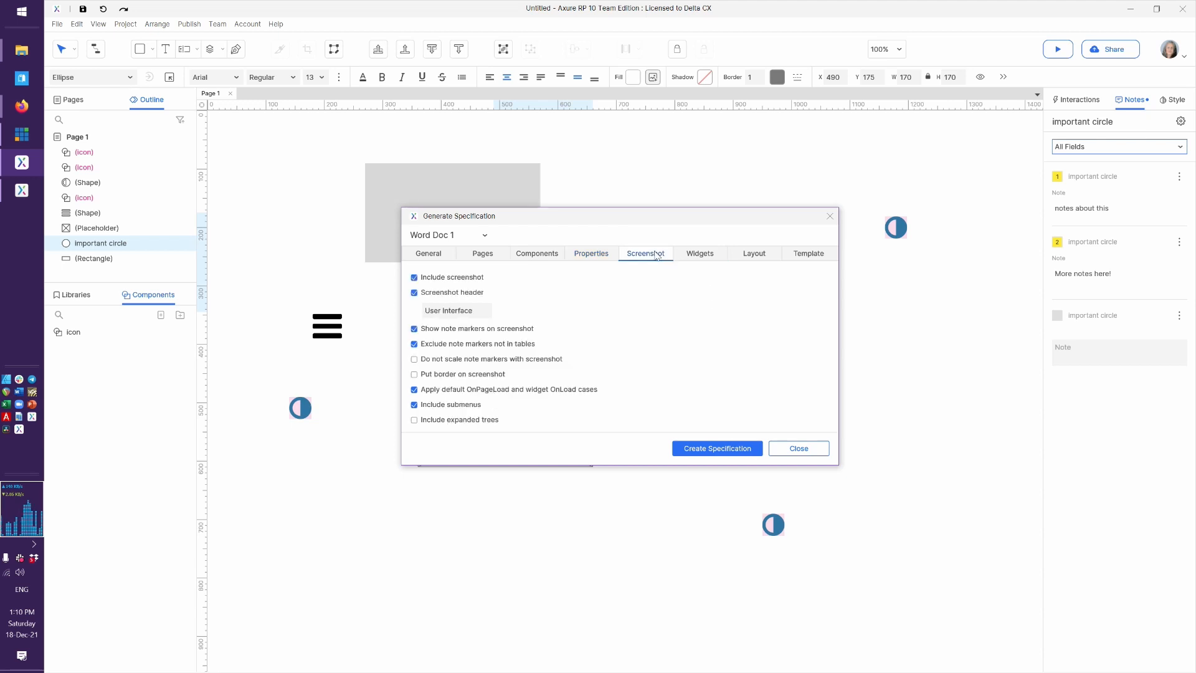
click(694, 254)
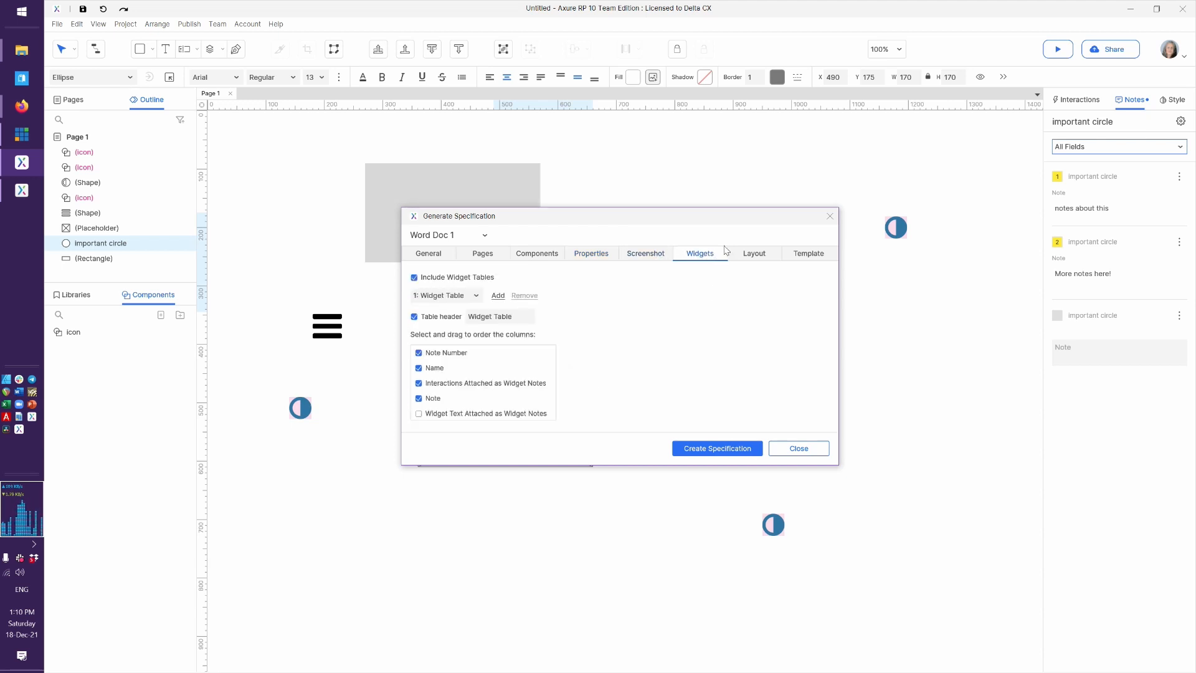
click(756, 255)
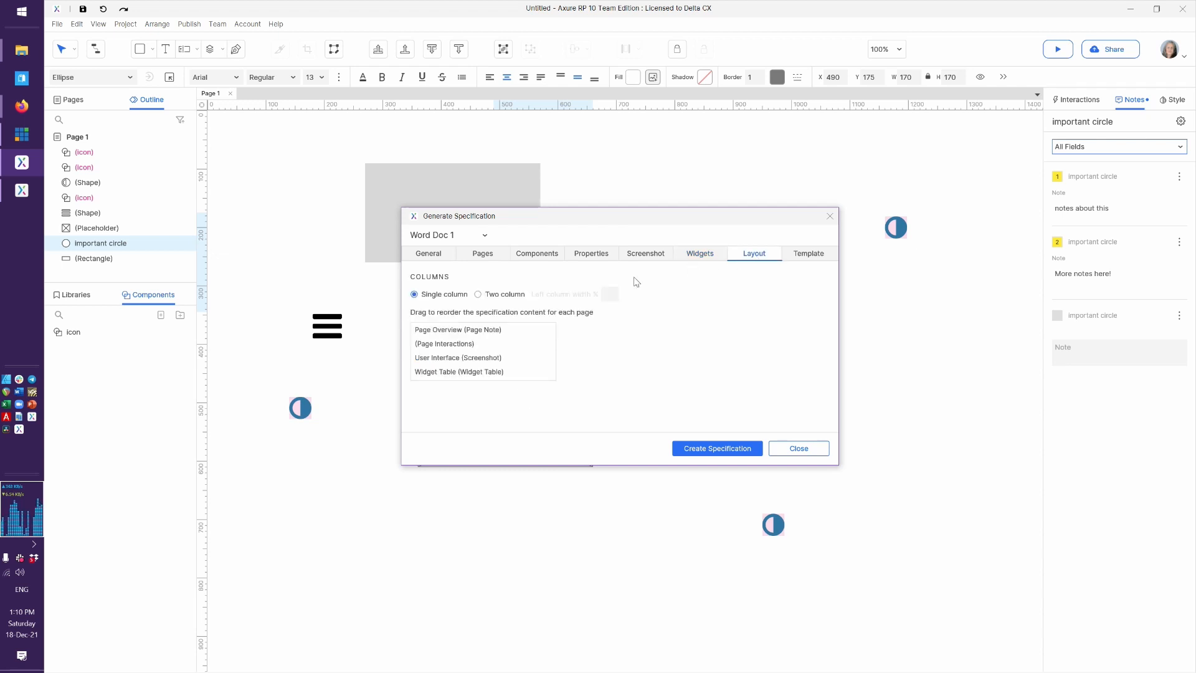
click(473, 254)
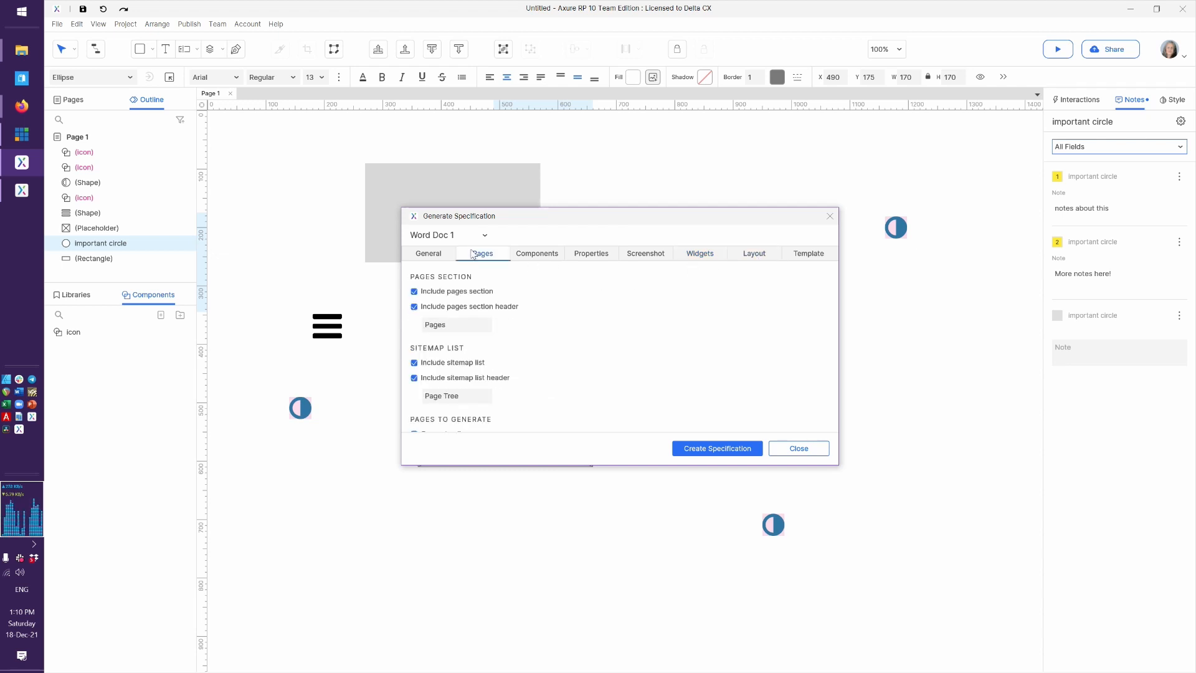
scroll(550, 352, down, 2)
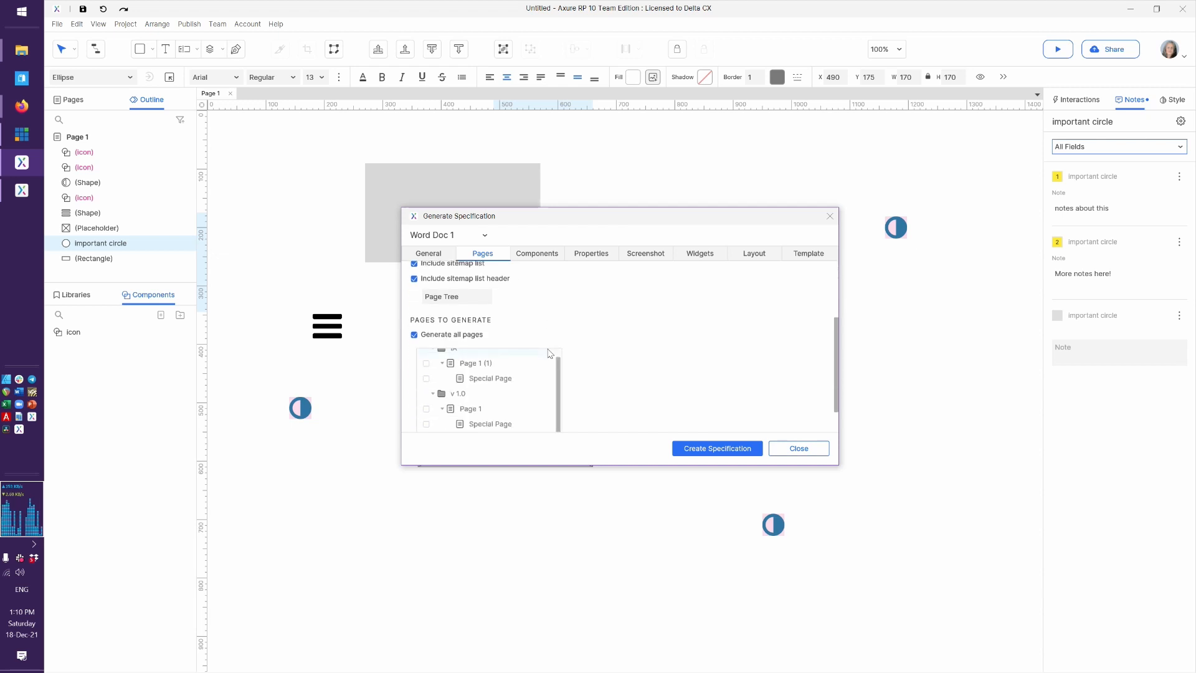
scroll(550, 352, up, 1)
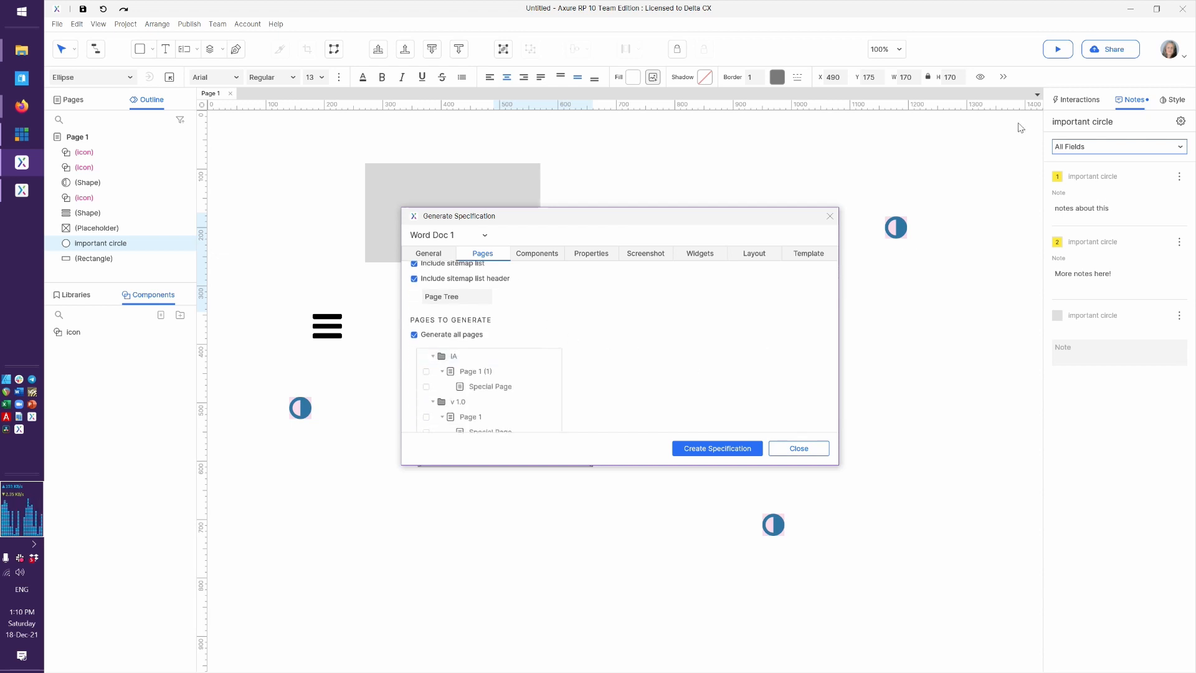
click(770, 452)
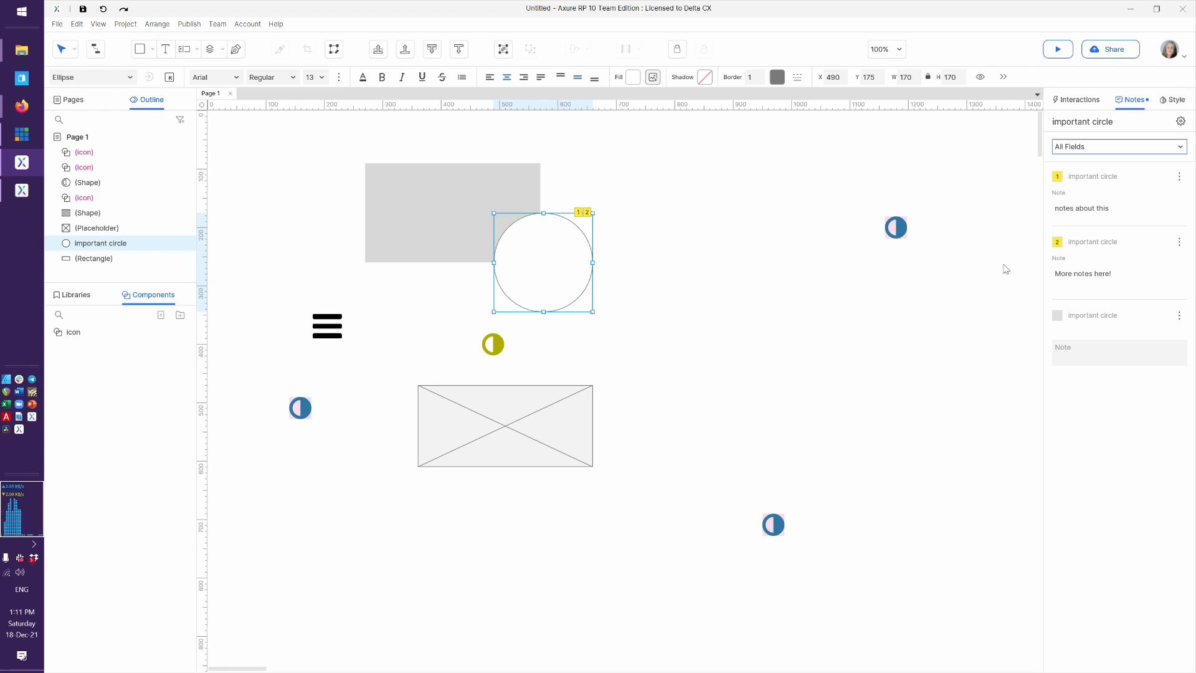
View the notes fields and sets settings without changing them, and examine the important circle's style properties.
click(1180, 122)
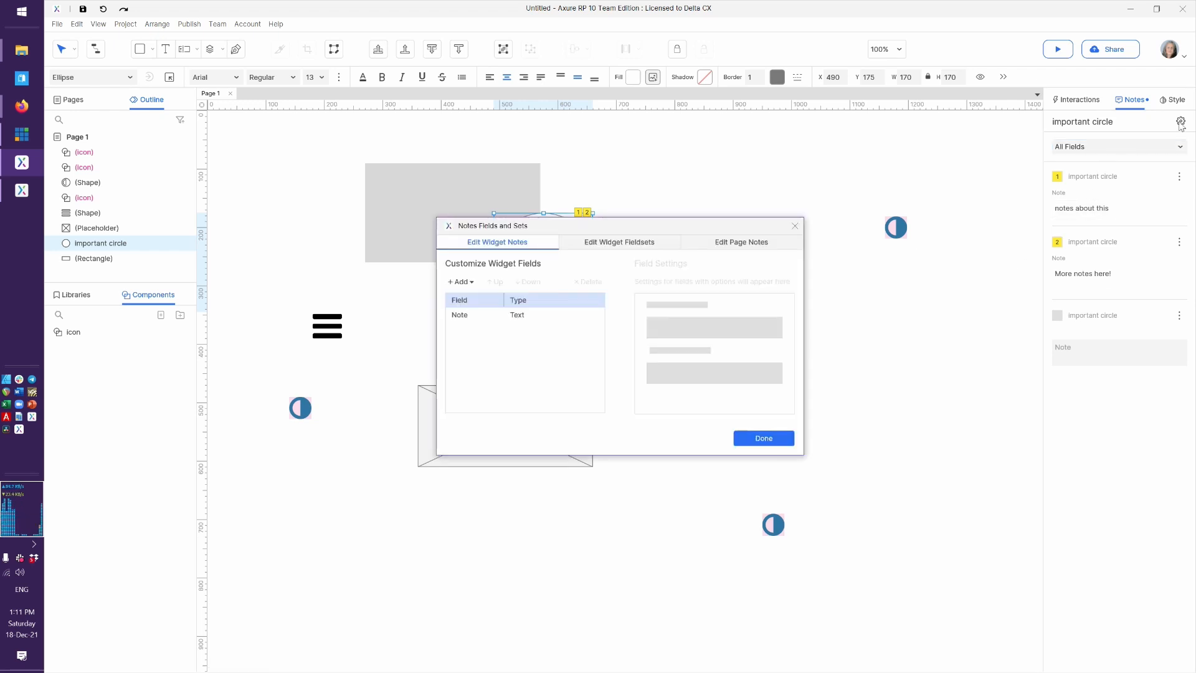
click(794, 226)
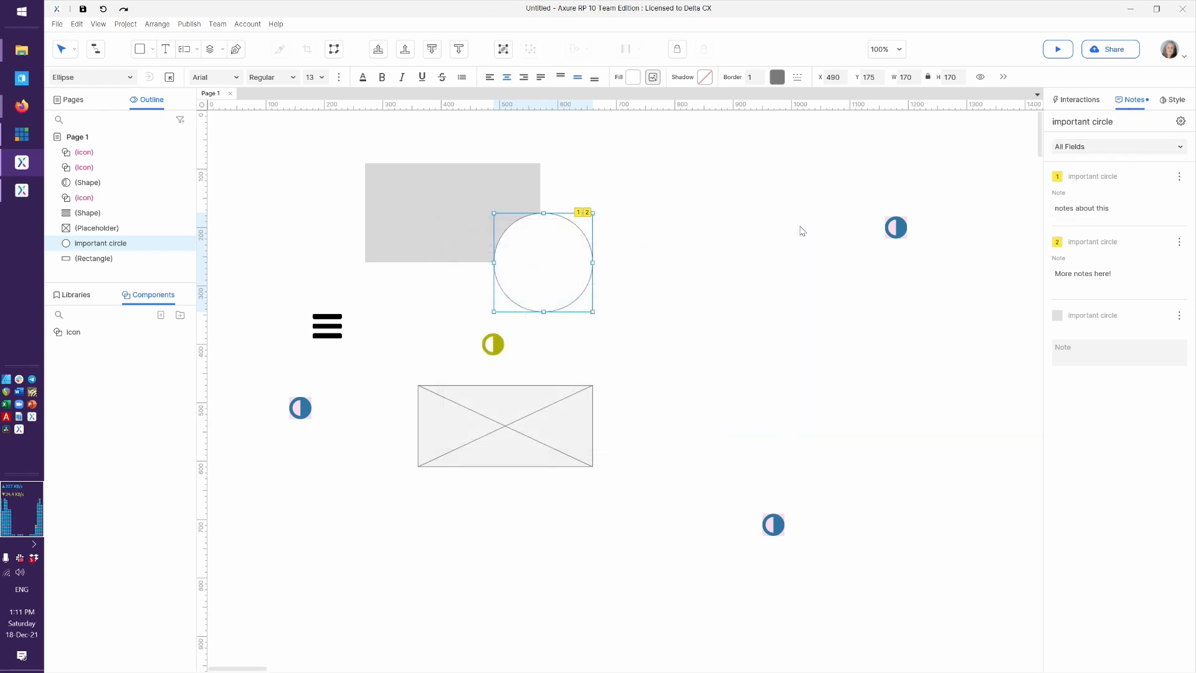
click(1173, 102)
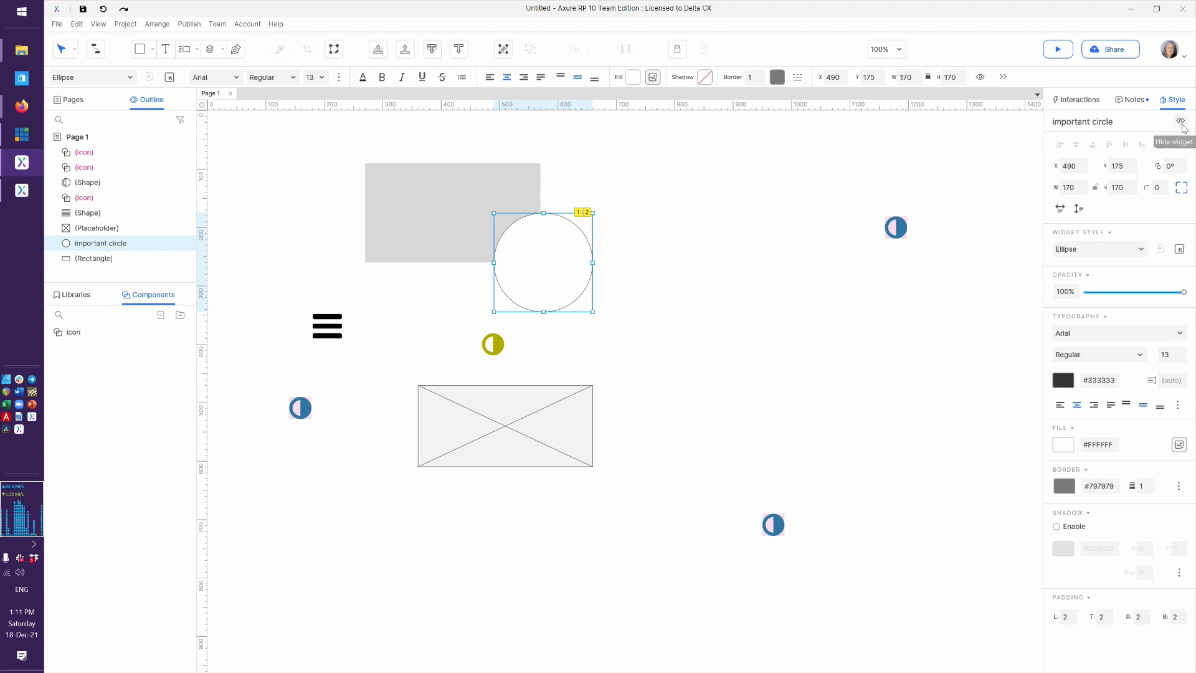
click(1007, 78)
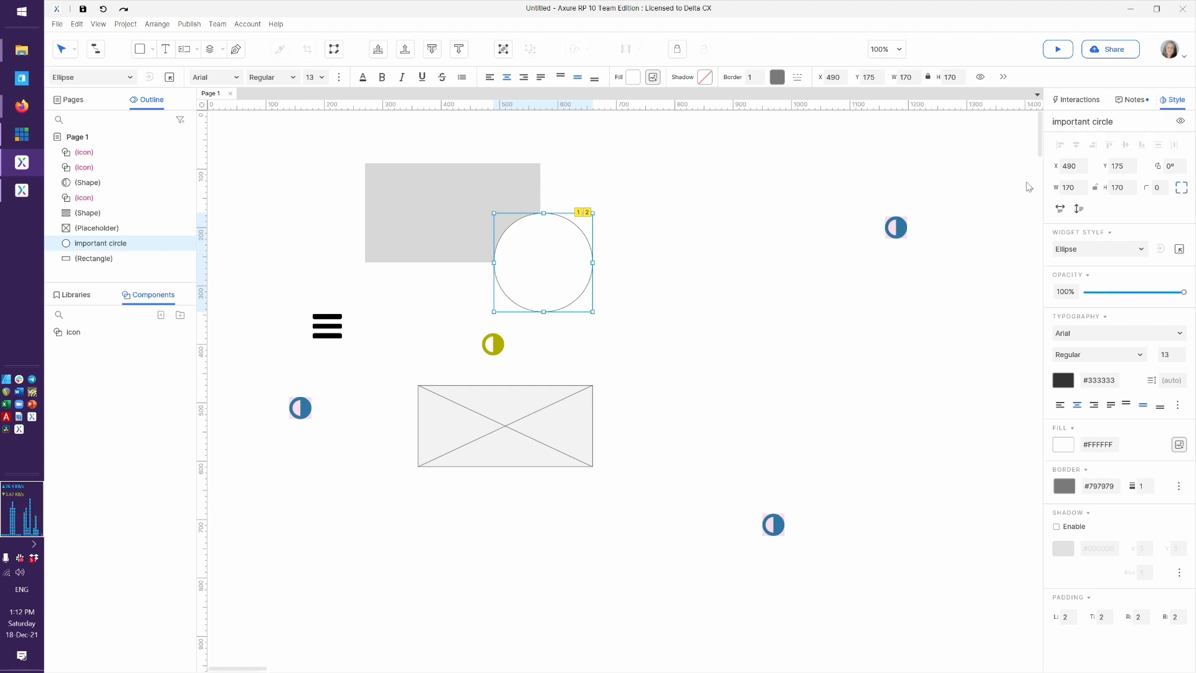
Show the important circle's interactions and display the Icons library in place of the components list.
click(1080, 101)
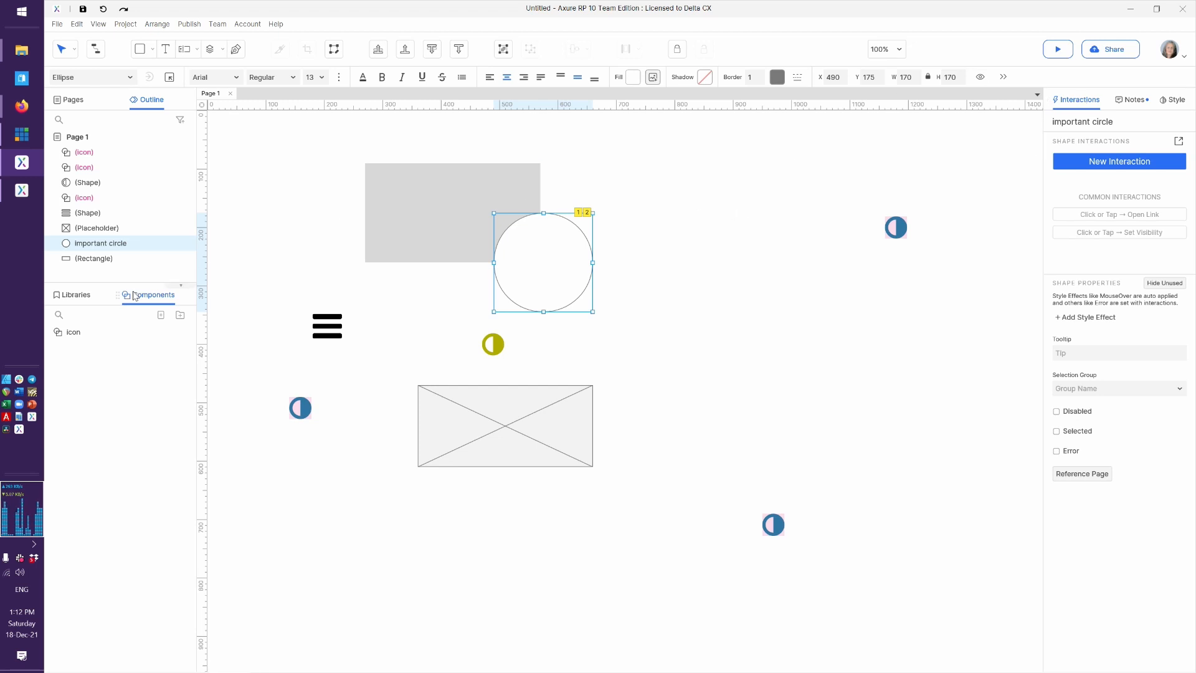
click(75, 296)
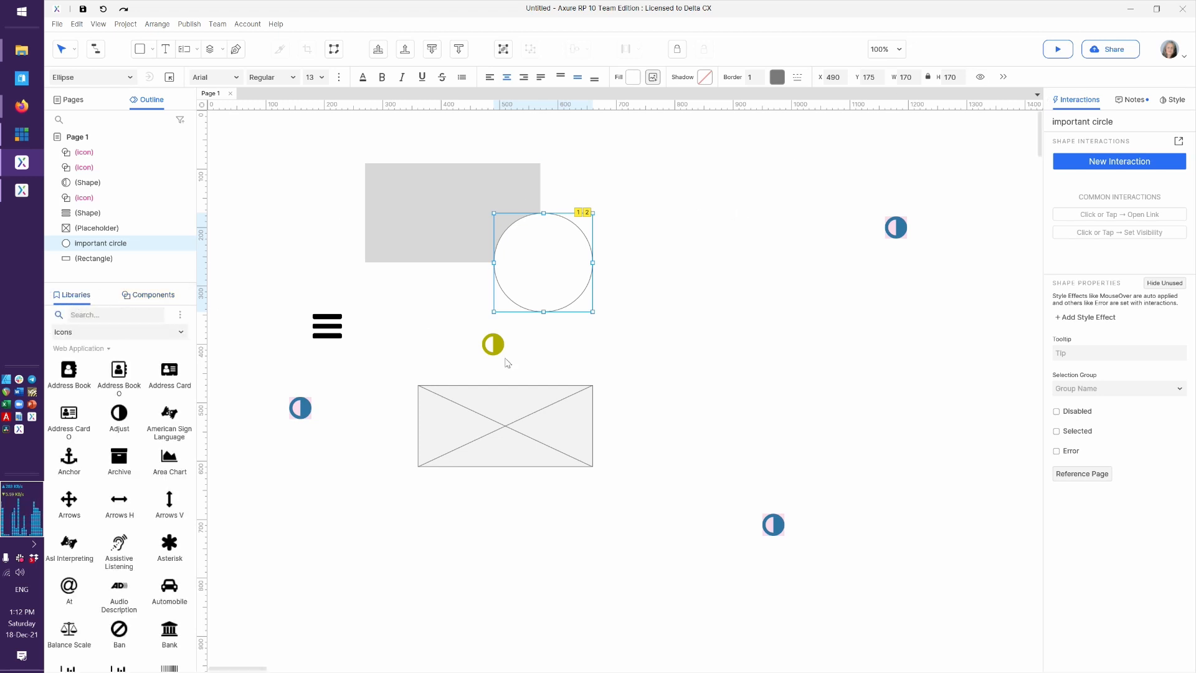